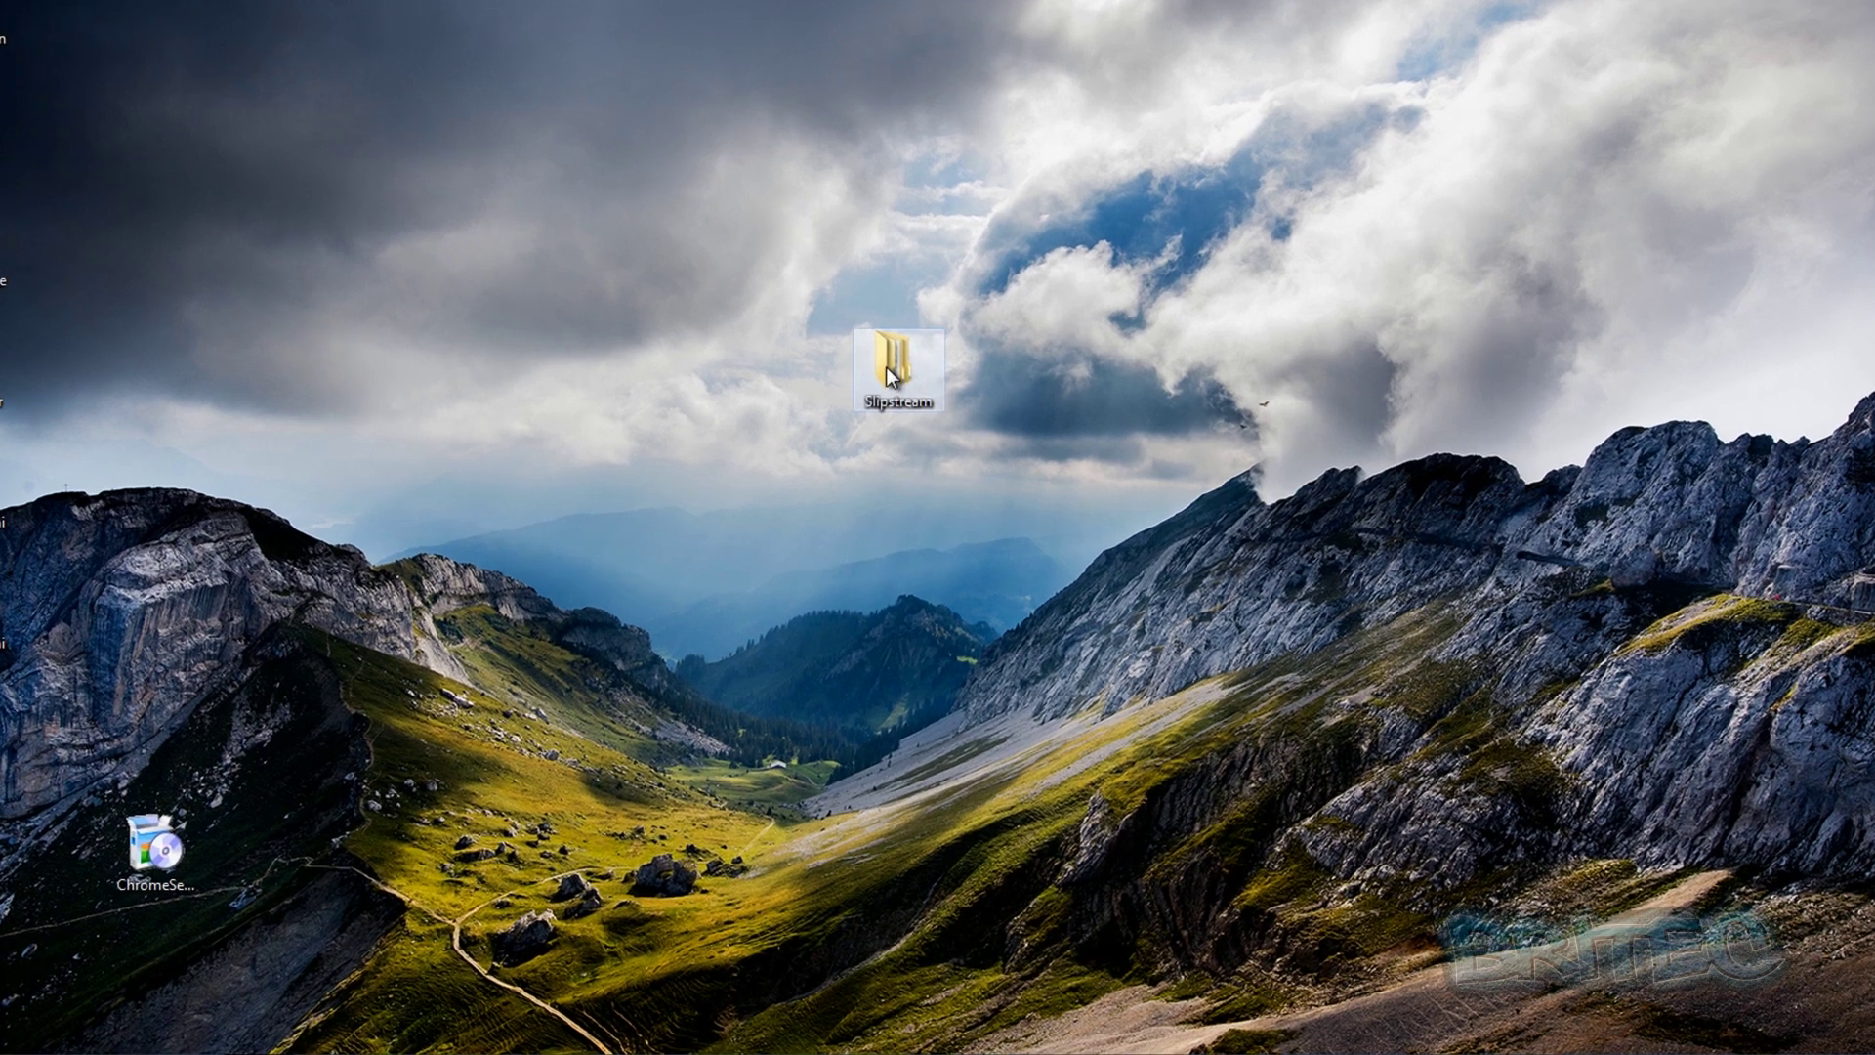
- Run WinToolkit.exe from the Slipstream folder's WinToolkit subfolder as administrator, allow it to make changes, and close the folder window
{"action": "double_click", "coordinate": [888, 370]}
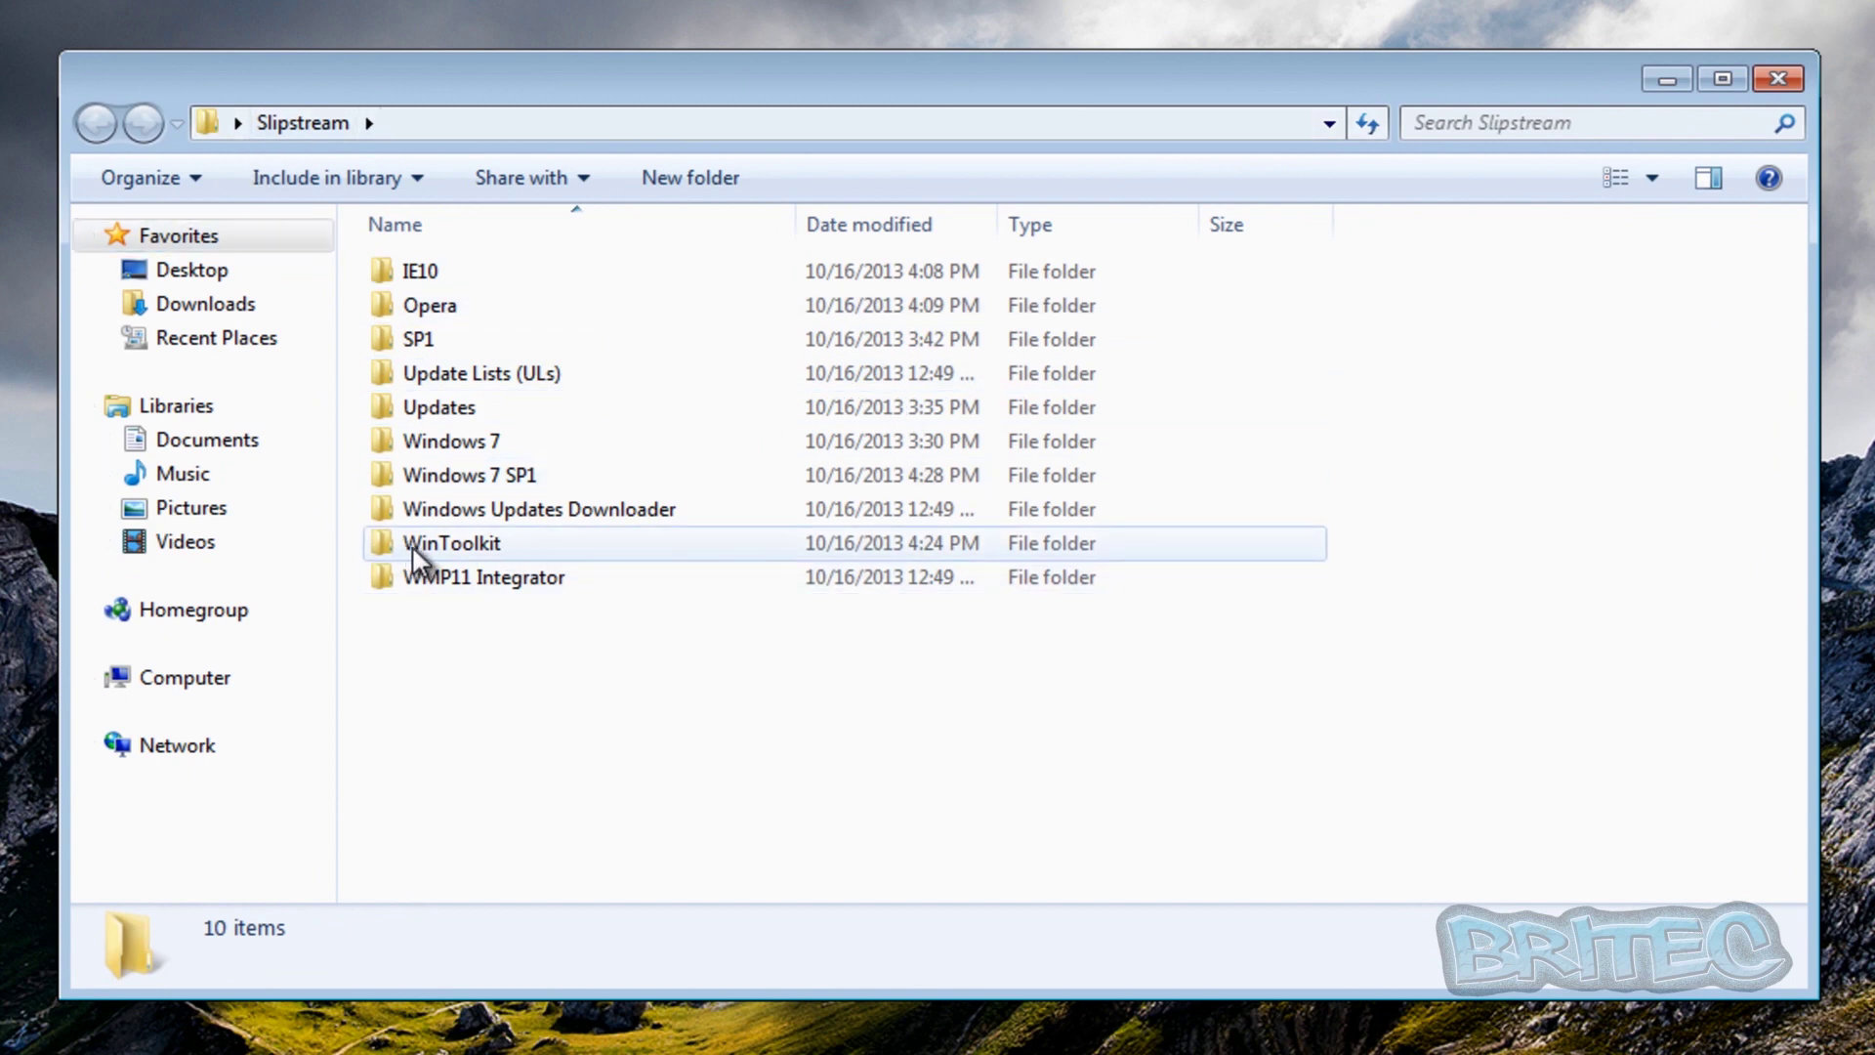
{"action": "mouse_move", "coordinate": [537, 561]}
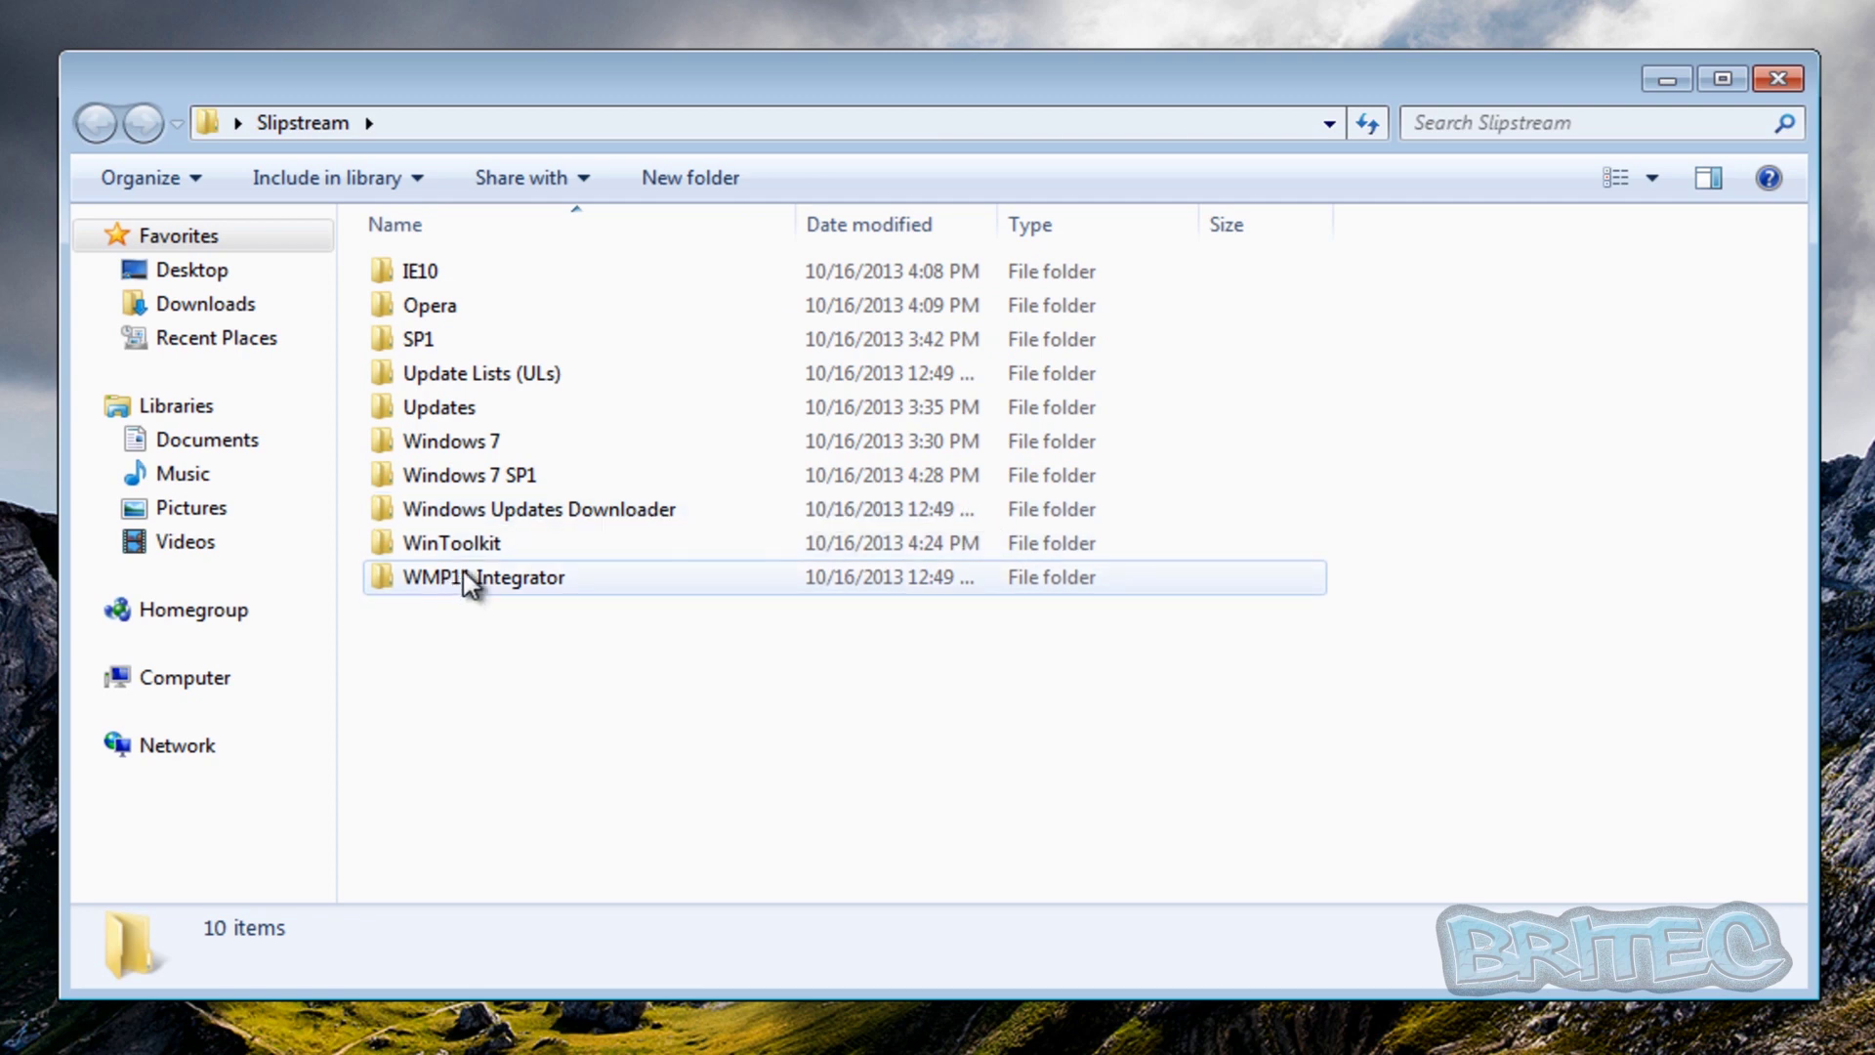
{"action": "key", "text": "super"}
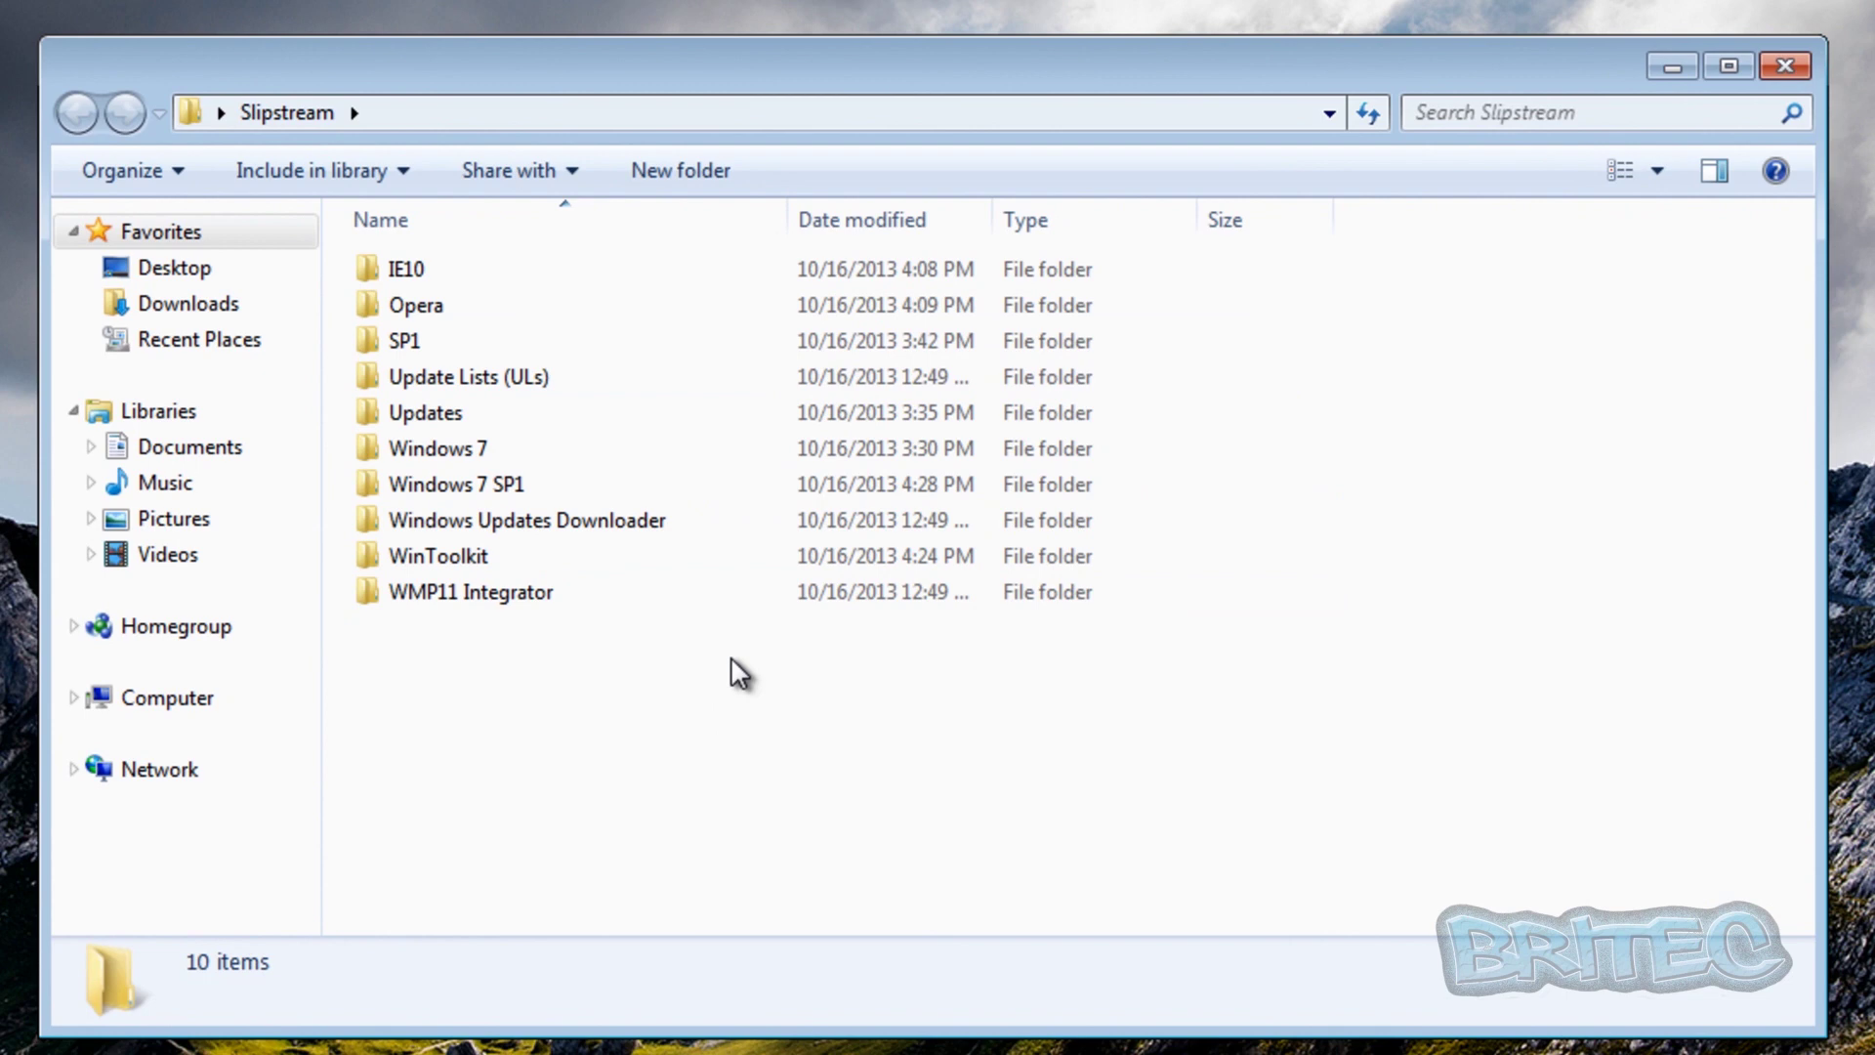
{"action": "double_click", "coordinate": [475, 553]}
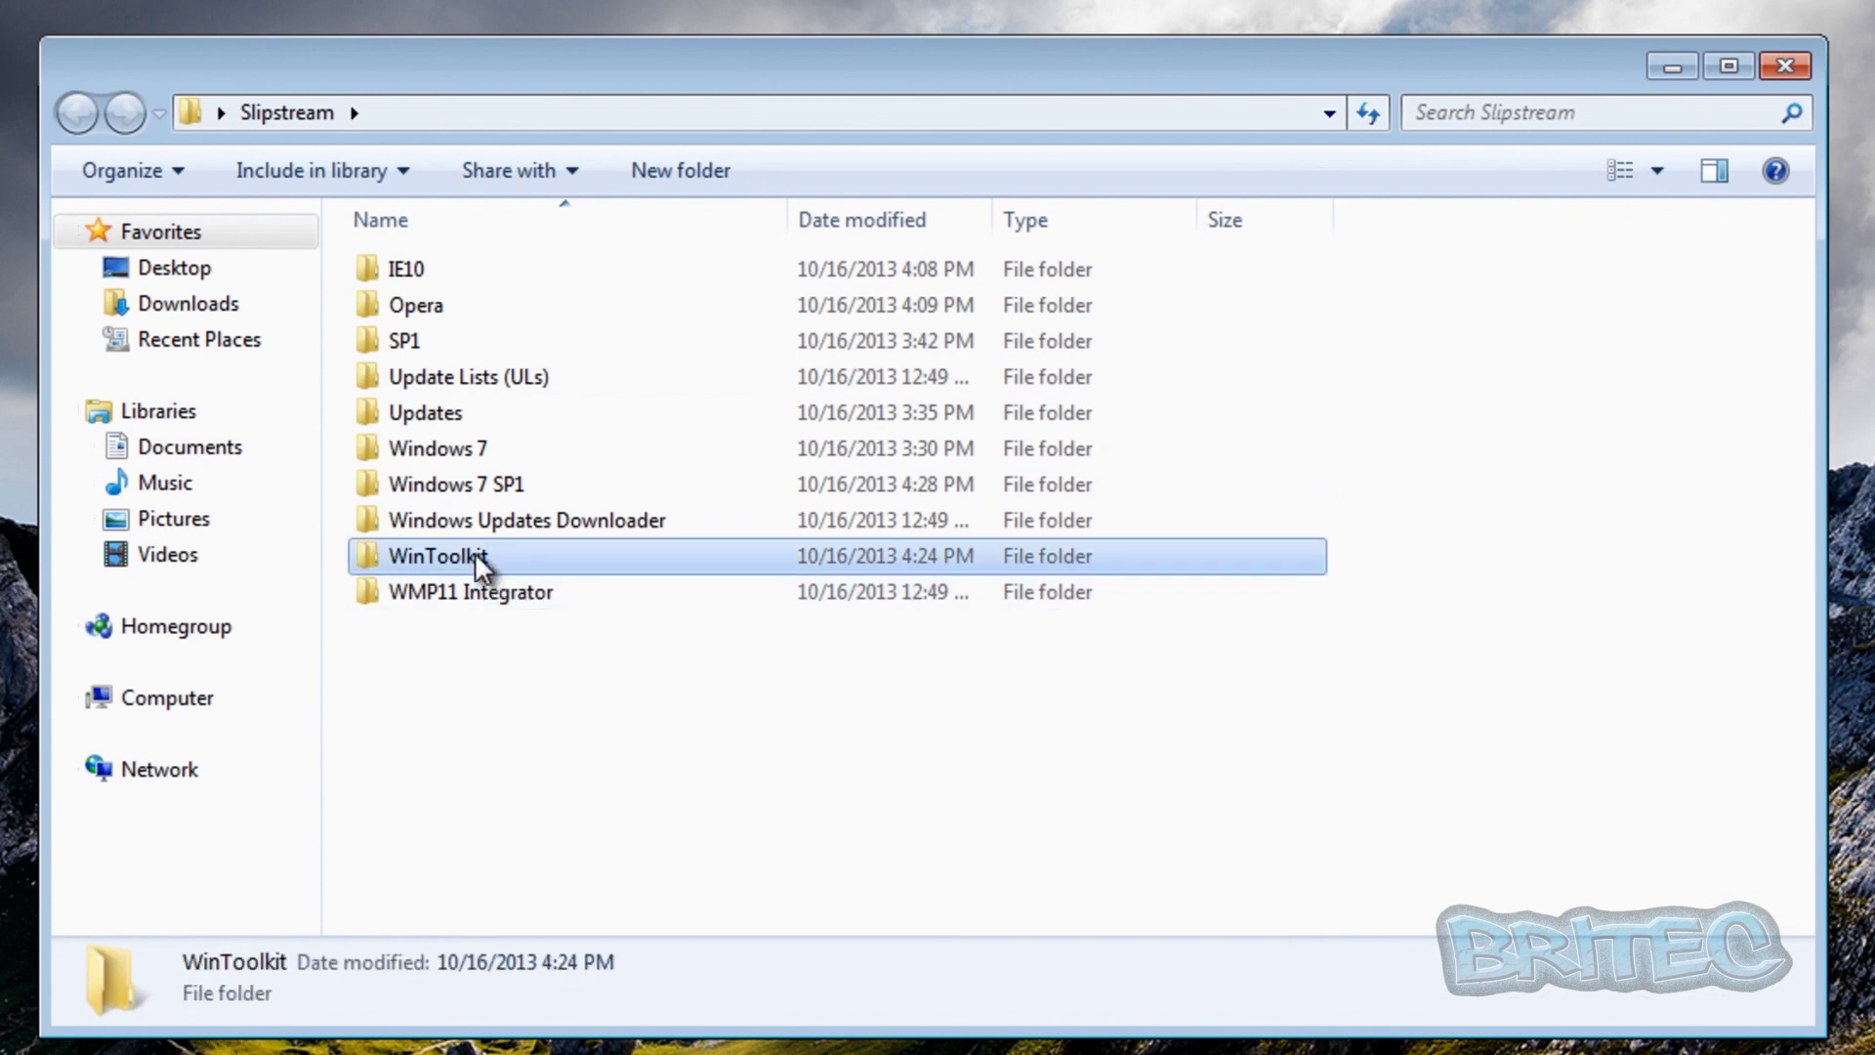
{"action": "left_click", "coordinate": [469, 307]}
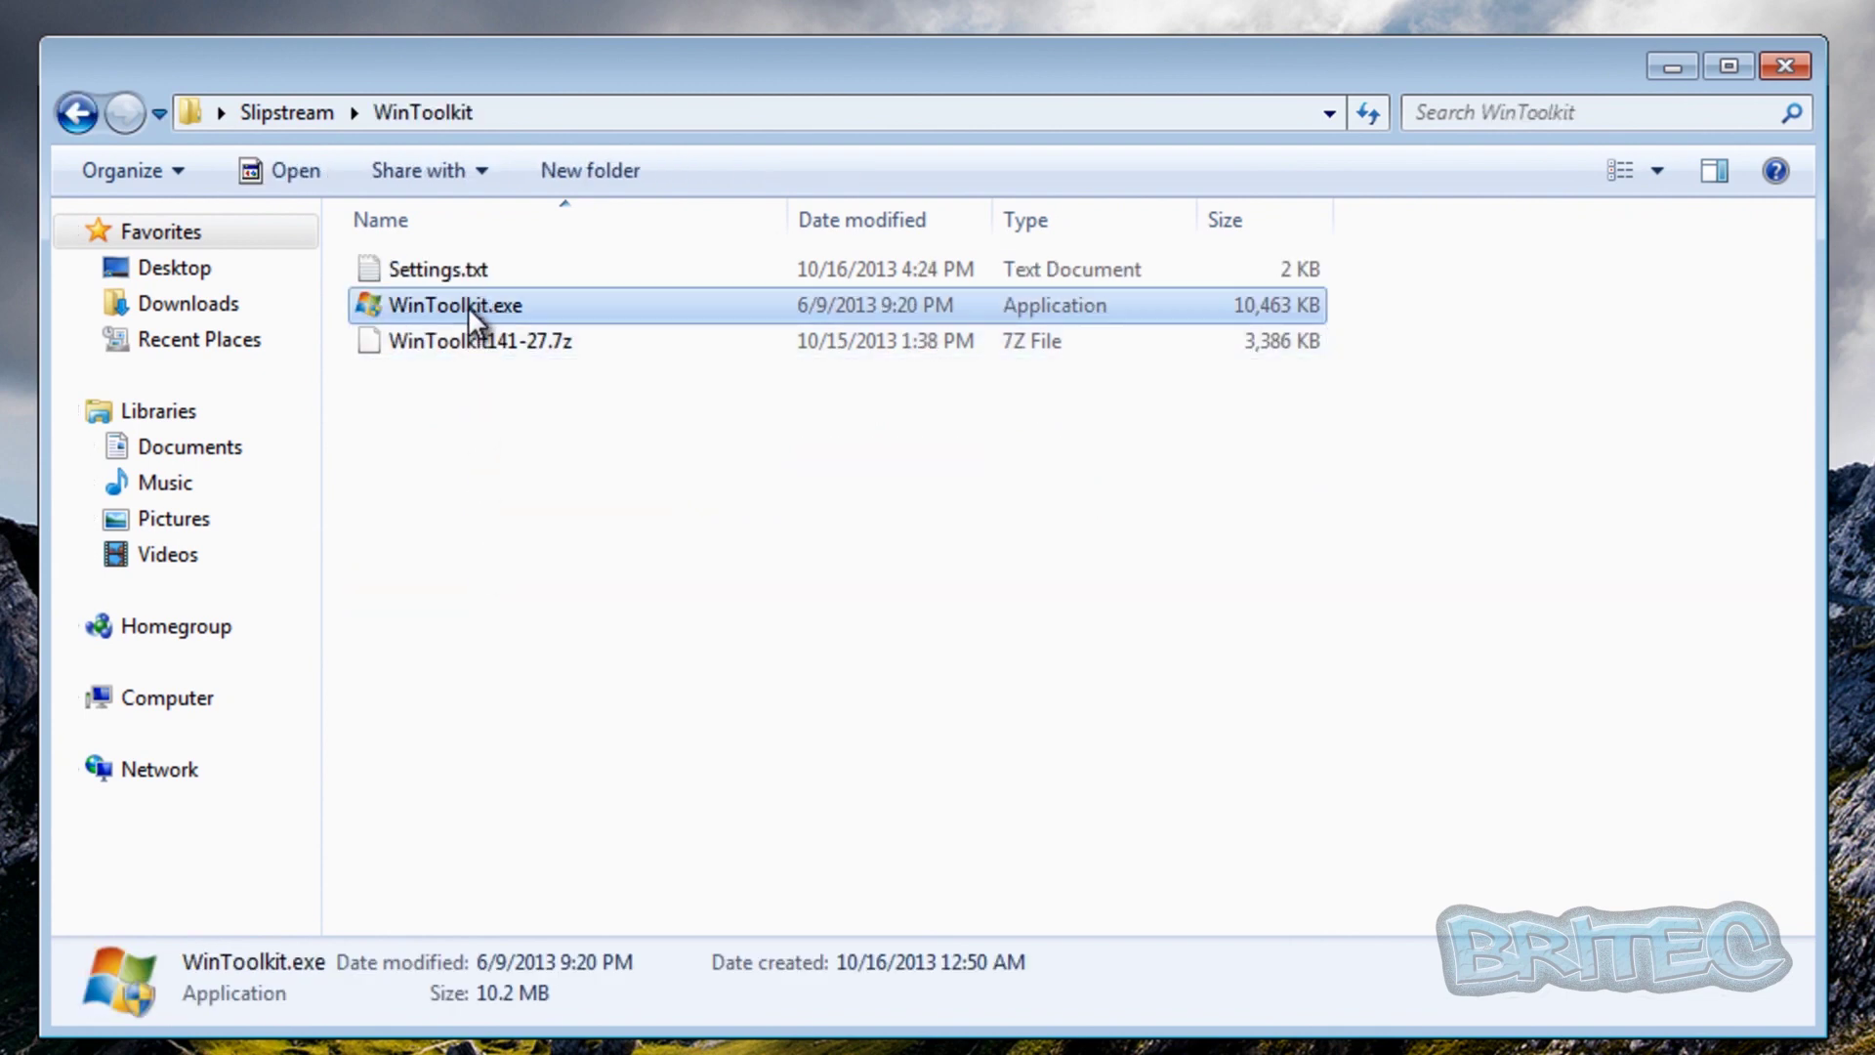
{"action": "right_click", "coordinate": [449, 304]}
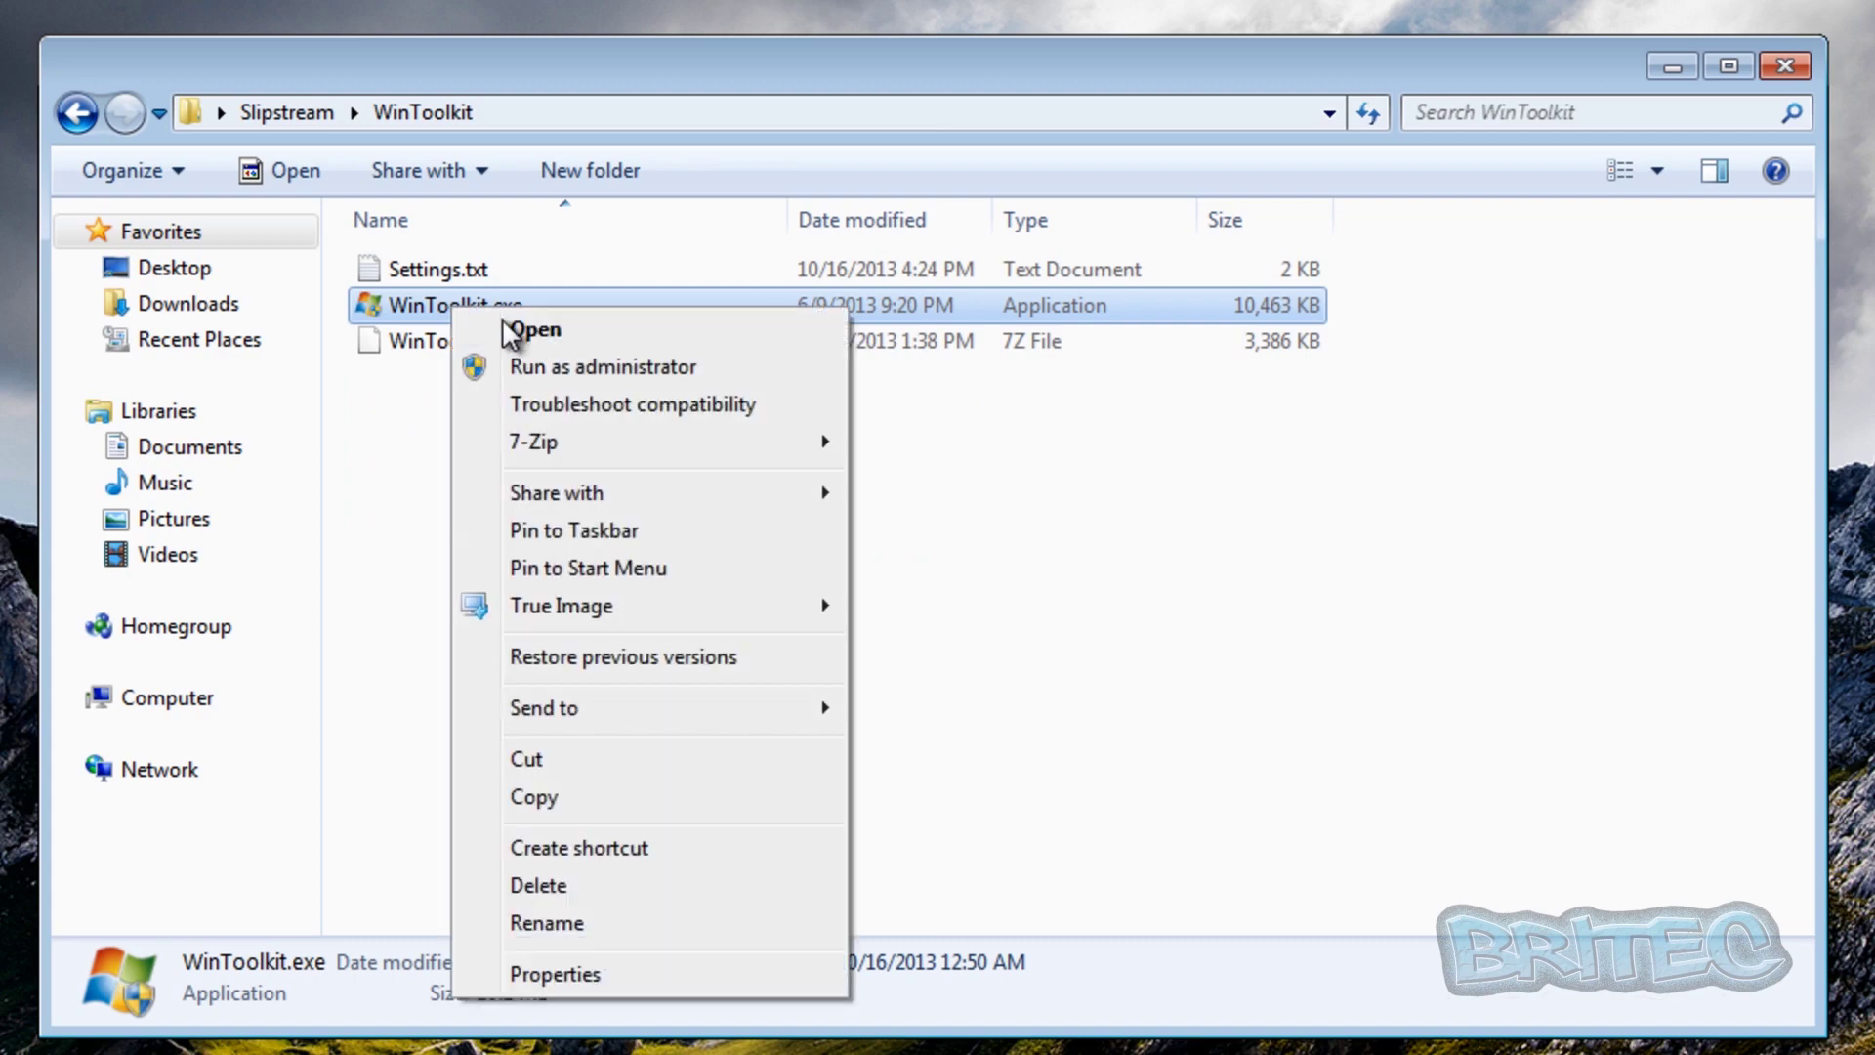
{"action": "left_click", "coordinate": [533, 367]}
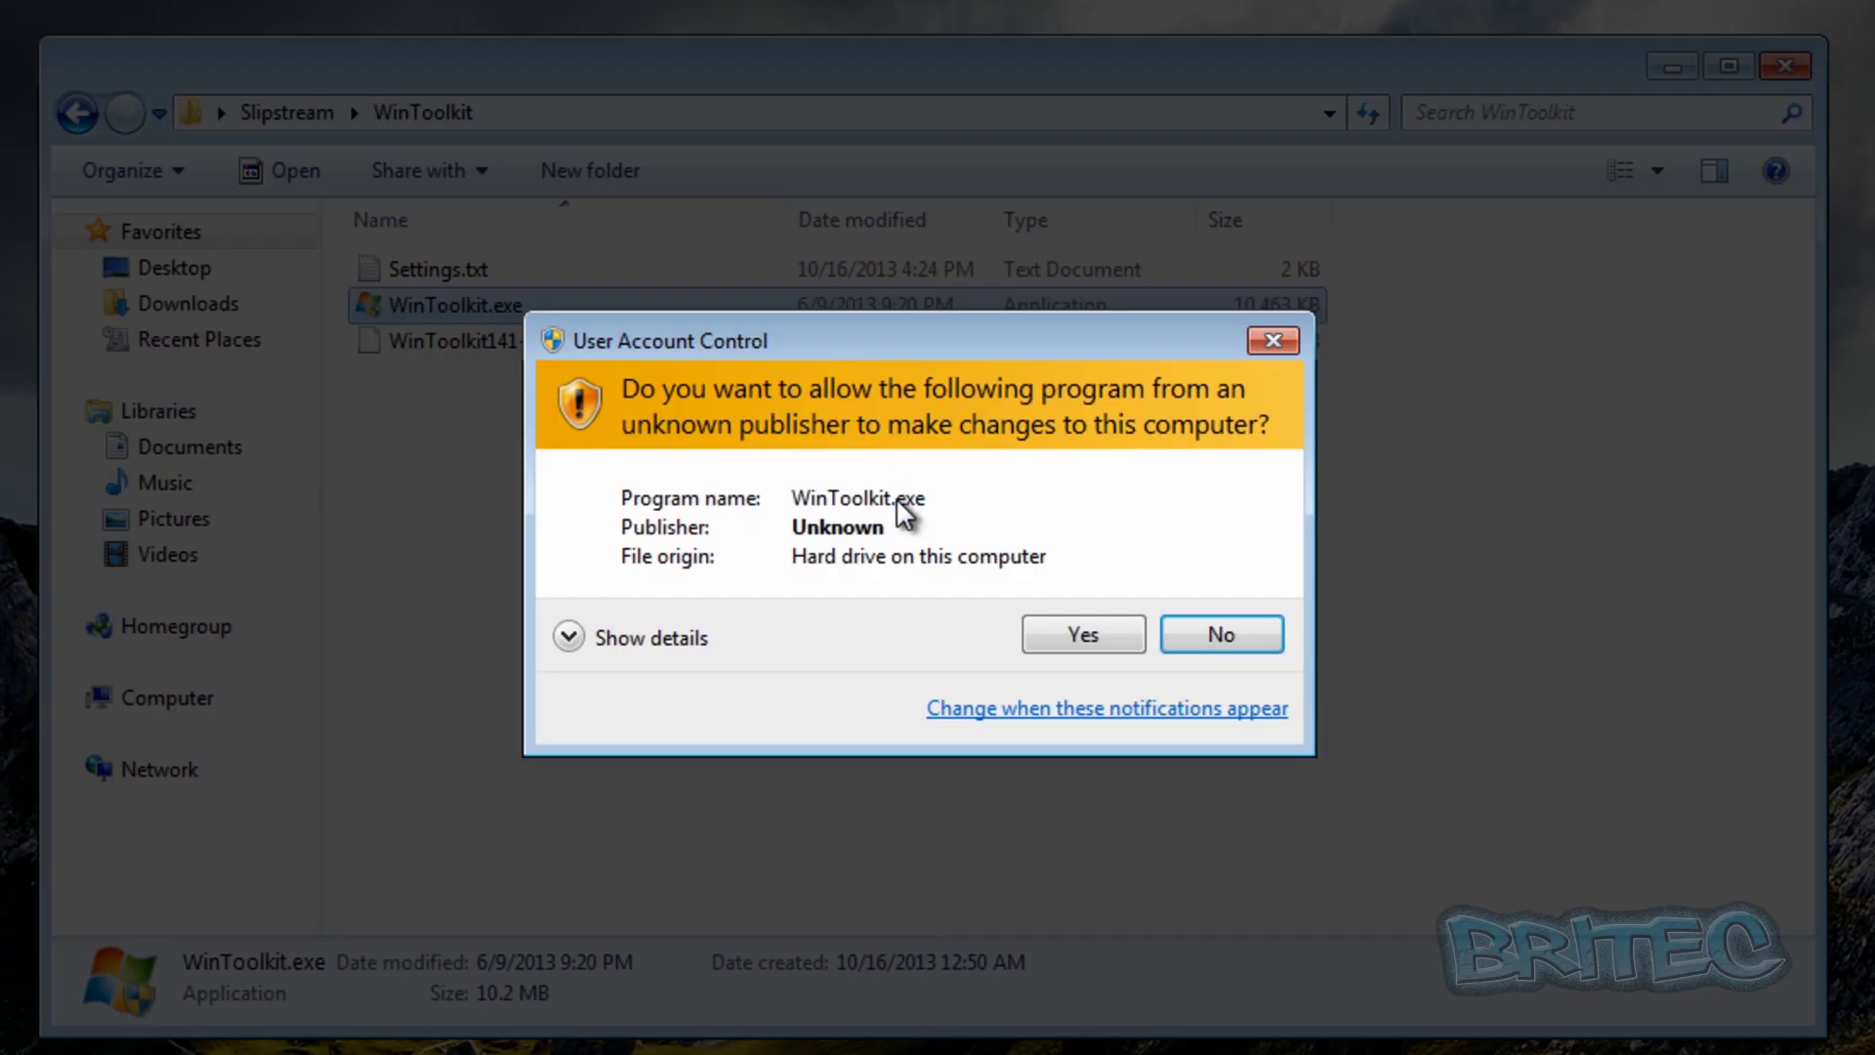
{"action": "left_click", "coordinate": [1051, 626]}
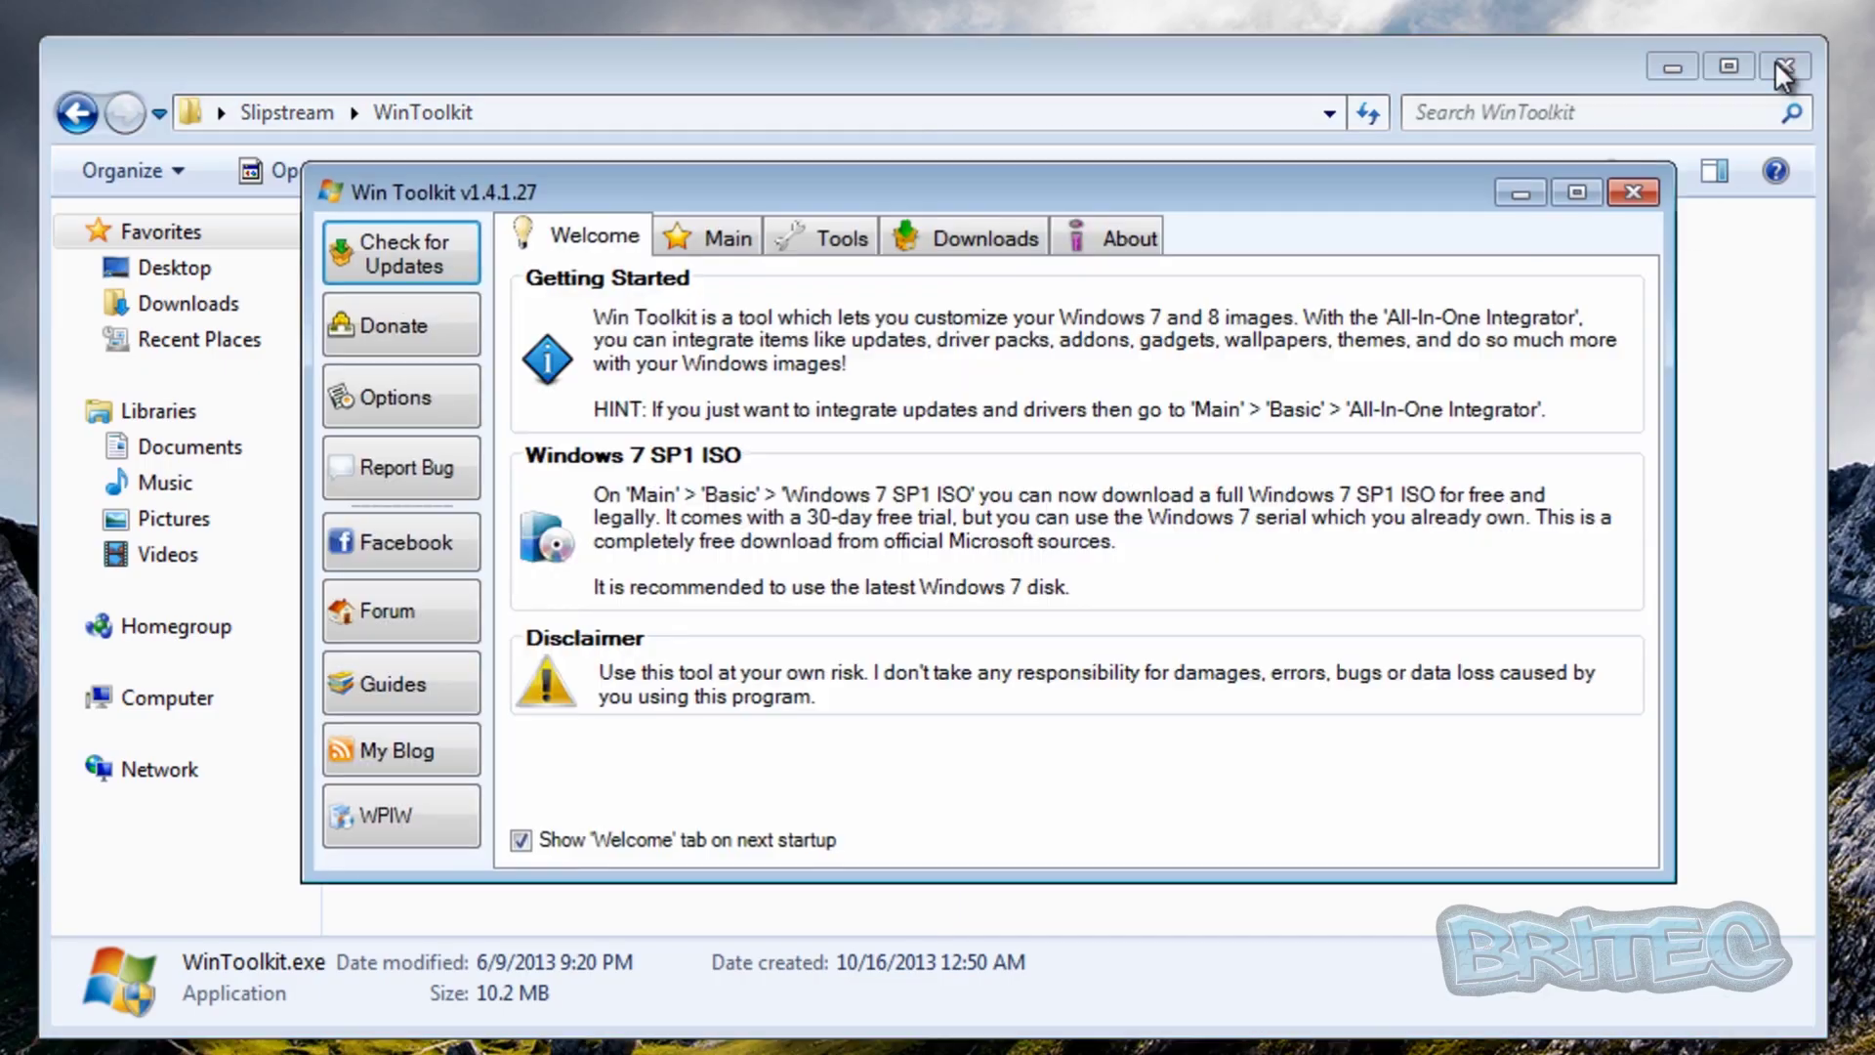
{"action": "left_click", "coordinate": [1773, 60]}
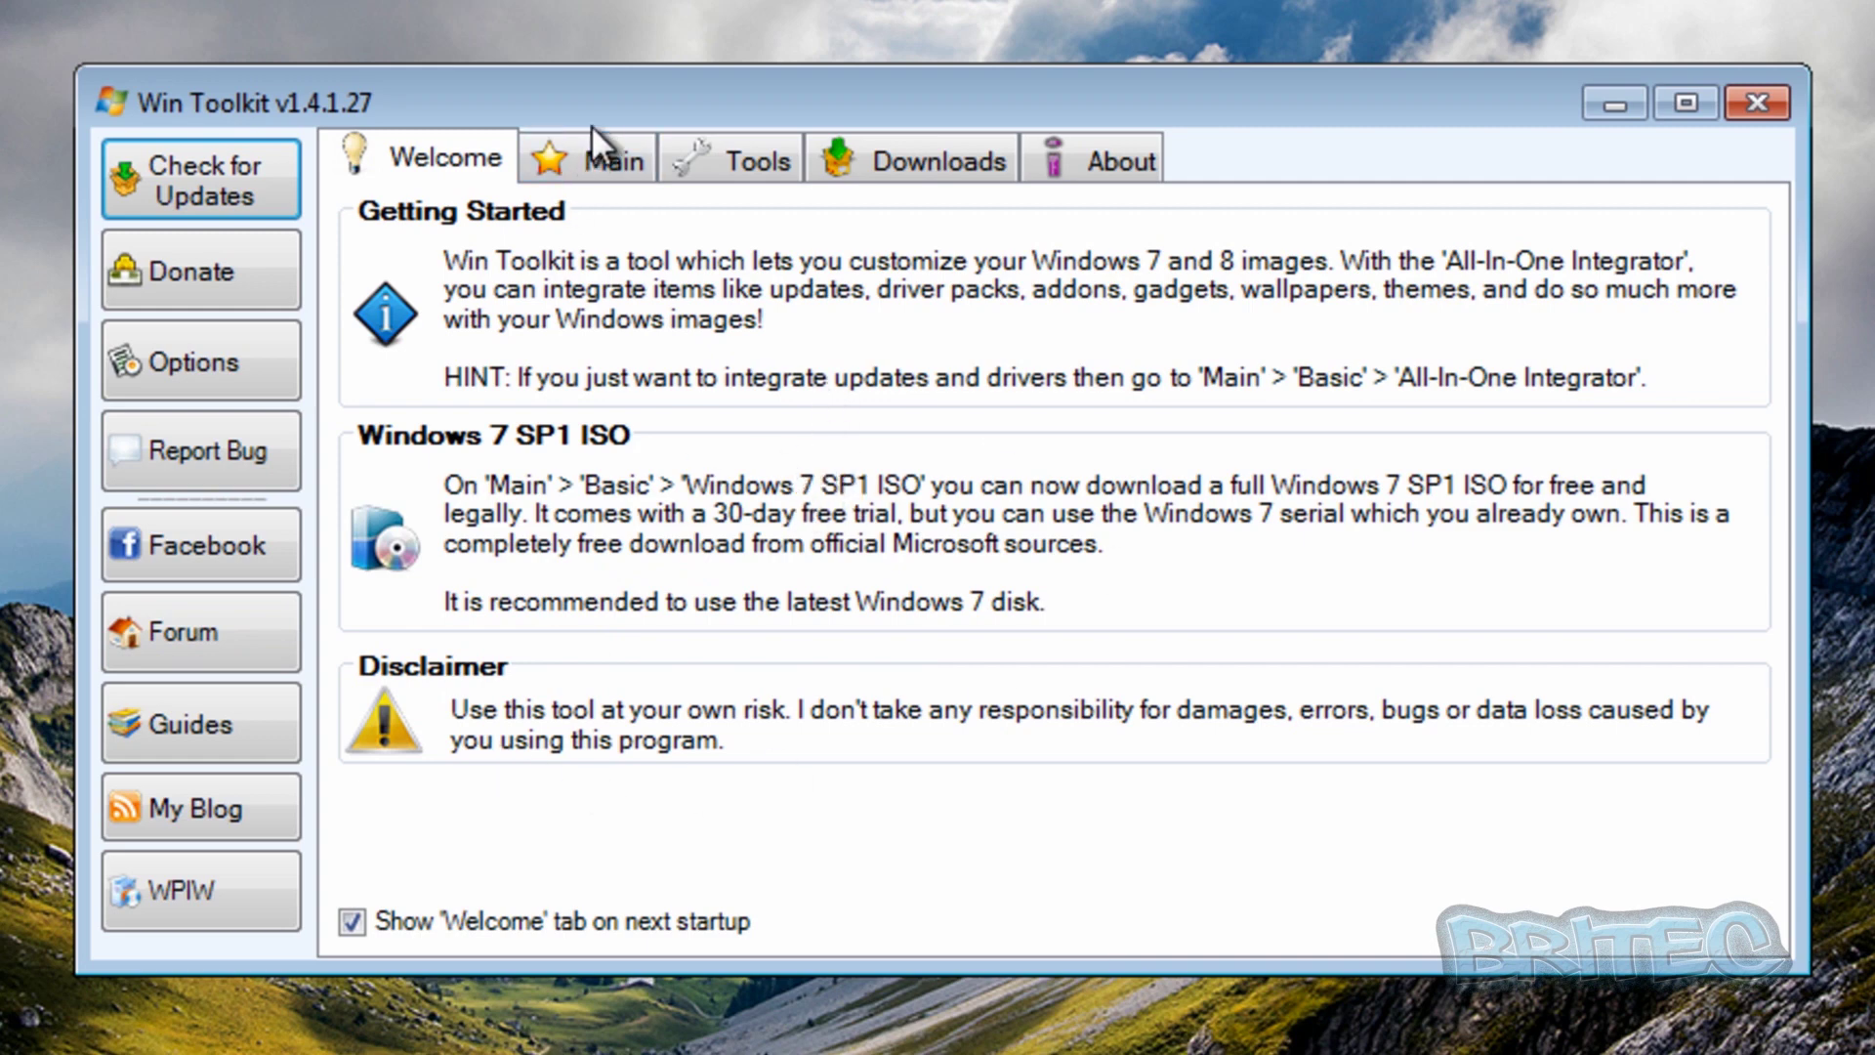
- Open the Update Catalog from the basic tools and list the McRip Windows 7 x64 updates
{"action": "left_click", "coordinate": [585, 165]}
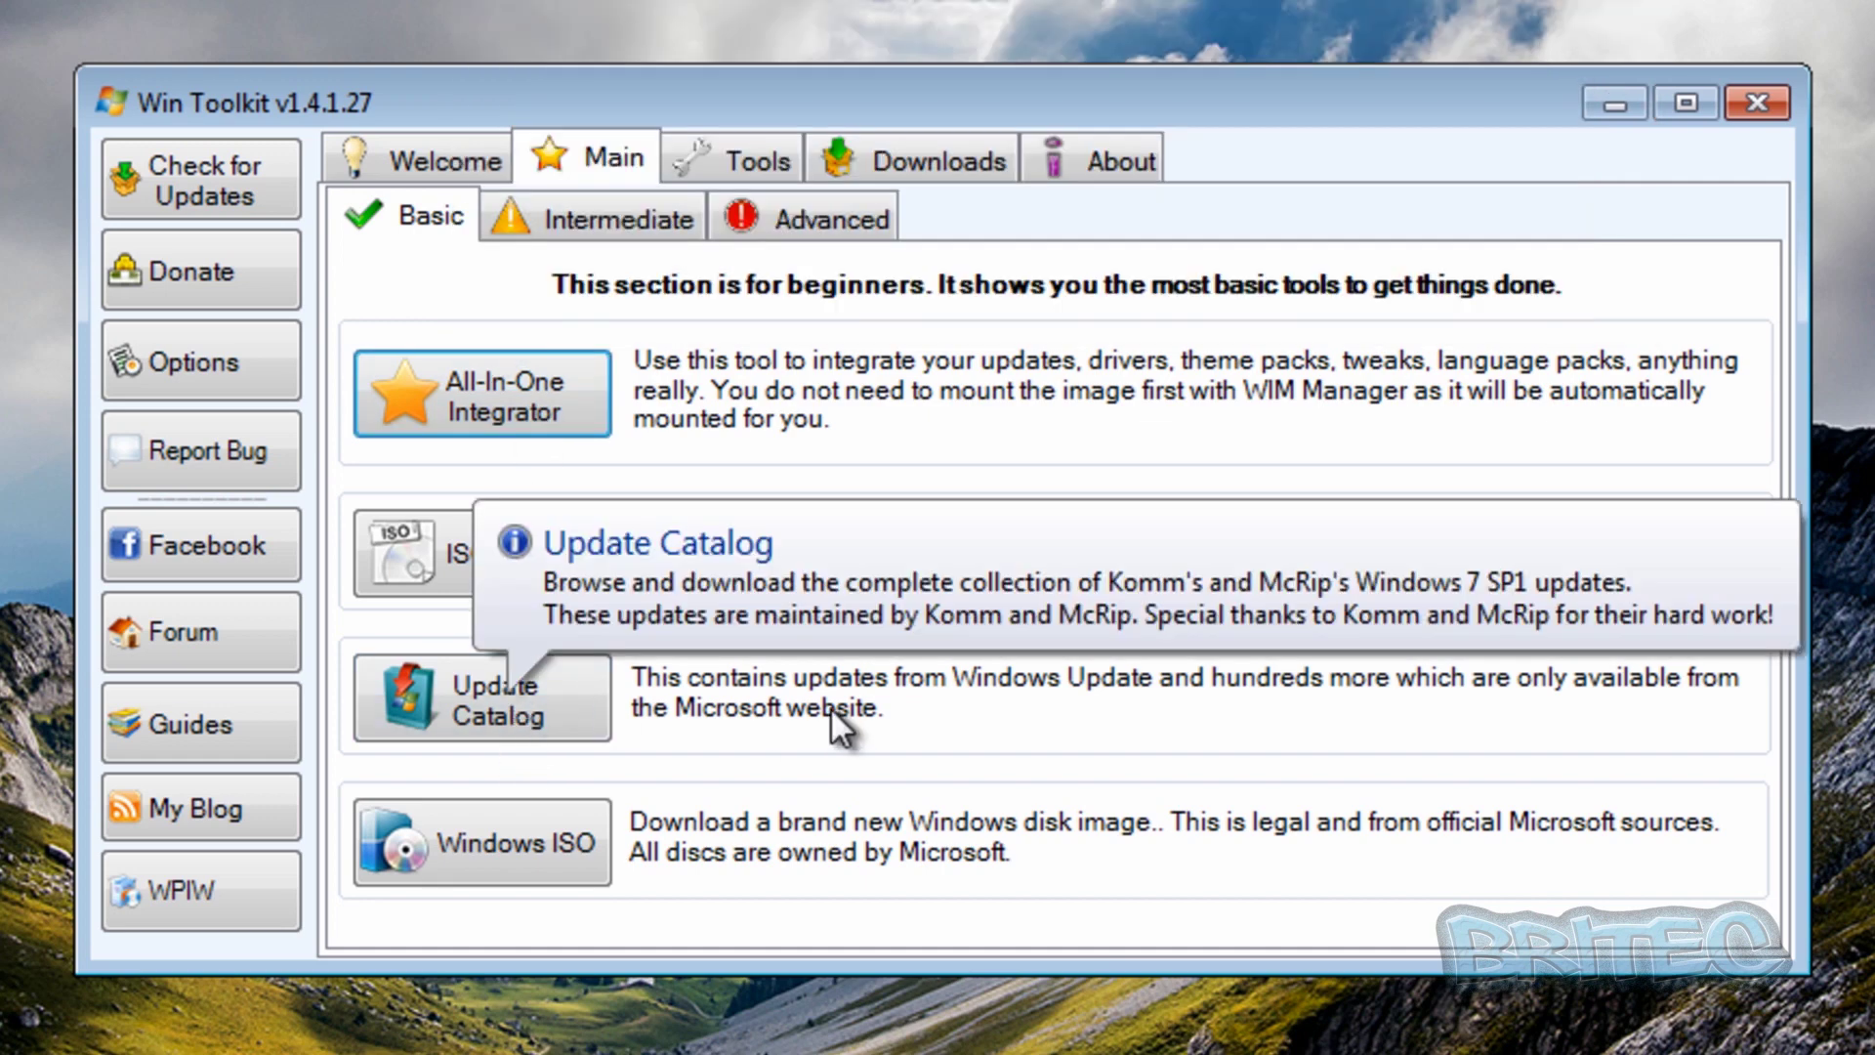
{"action": "left_click", "coordinate": [521, 697]}
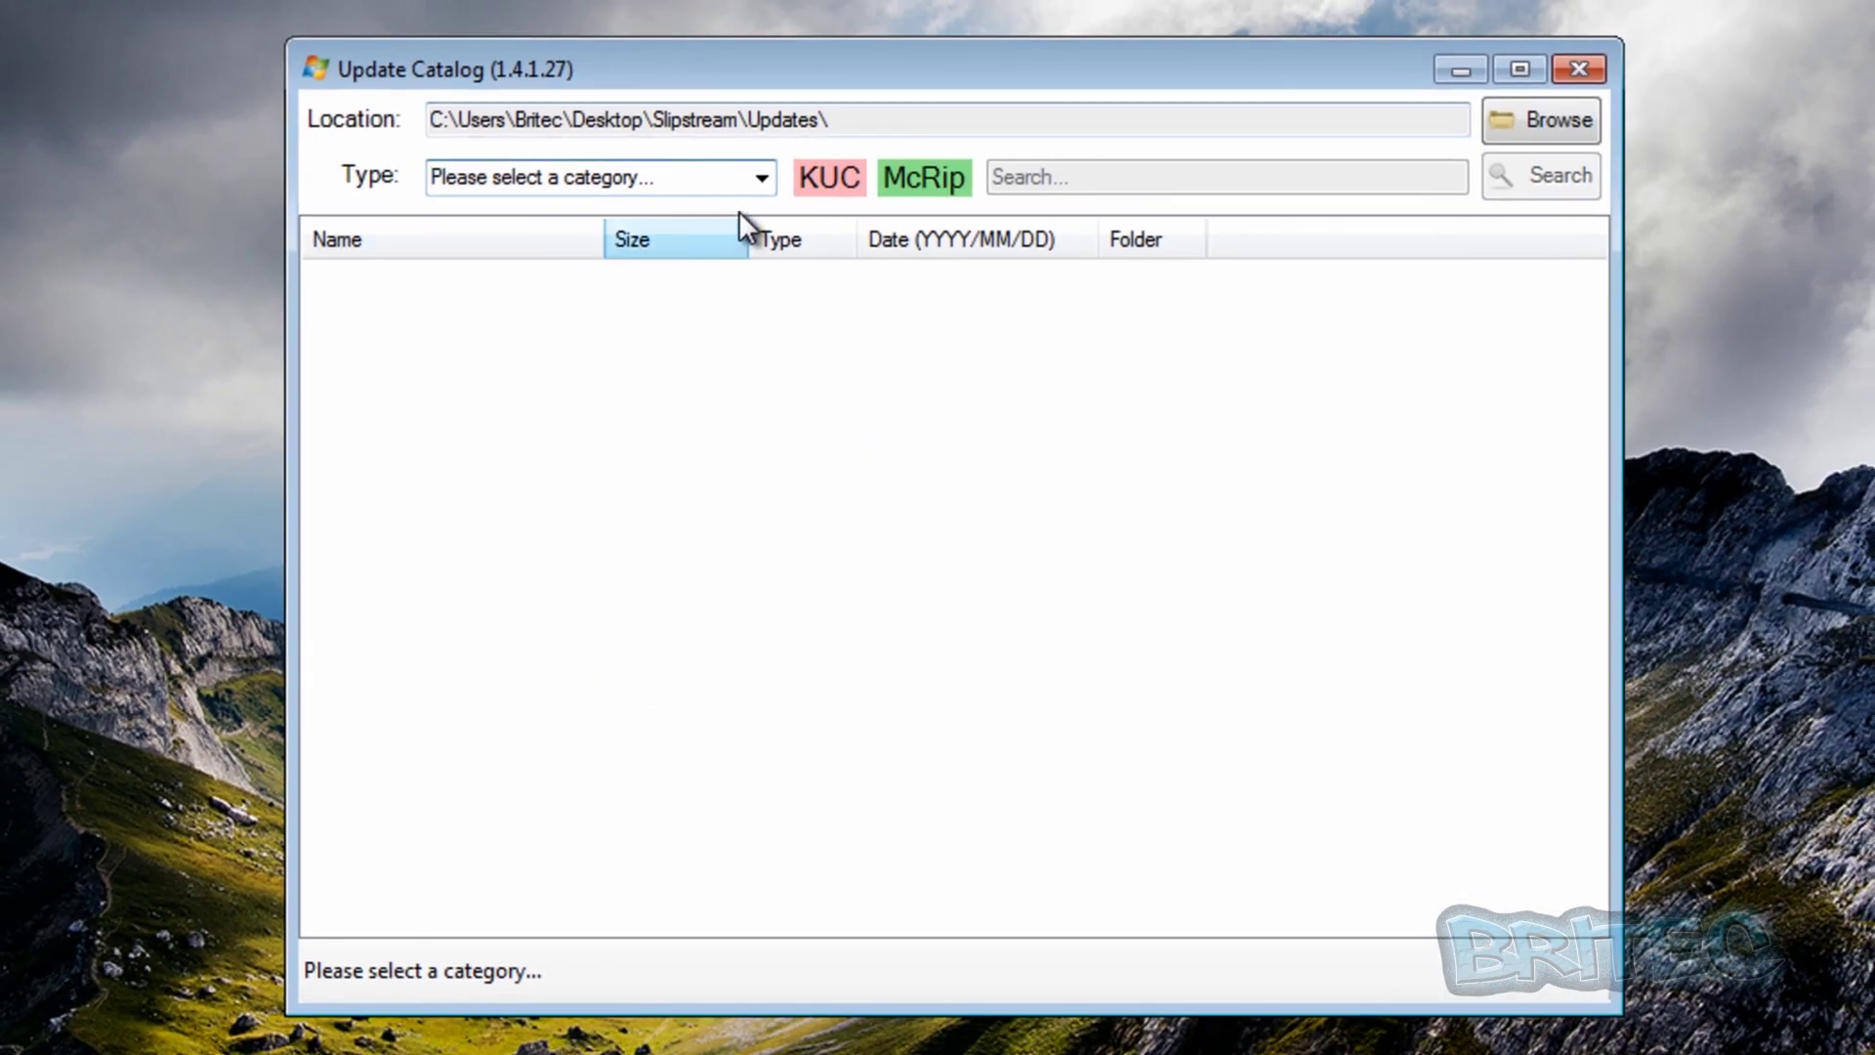
{"action": "left_click", "coordinate": [758, 171]}
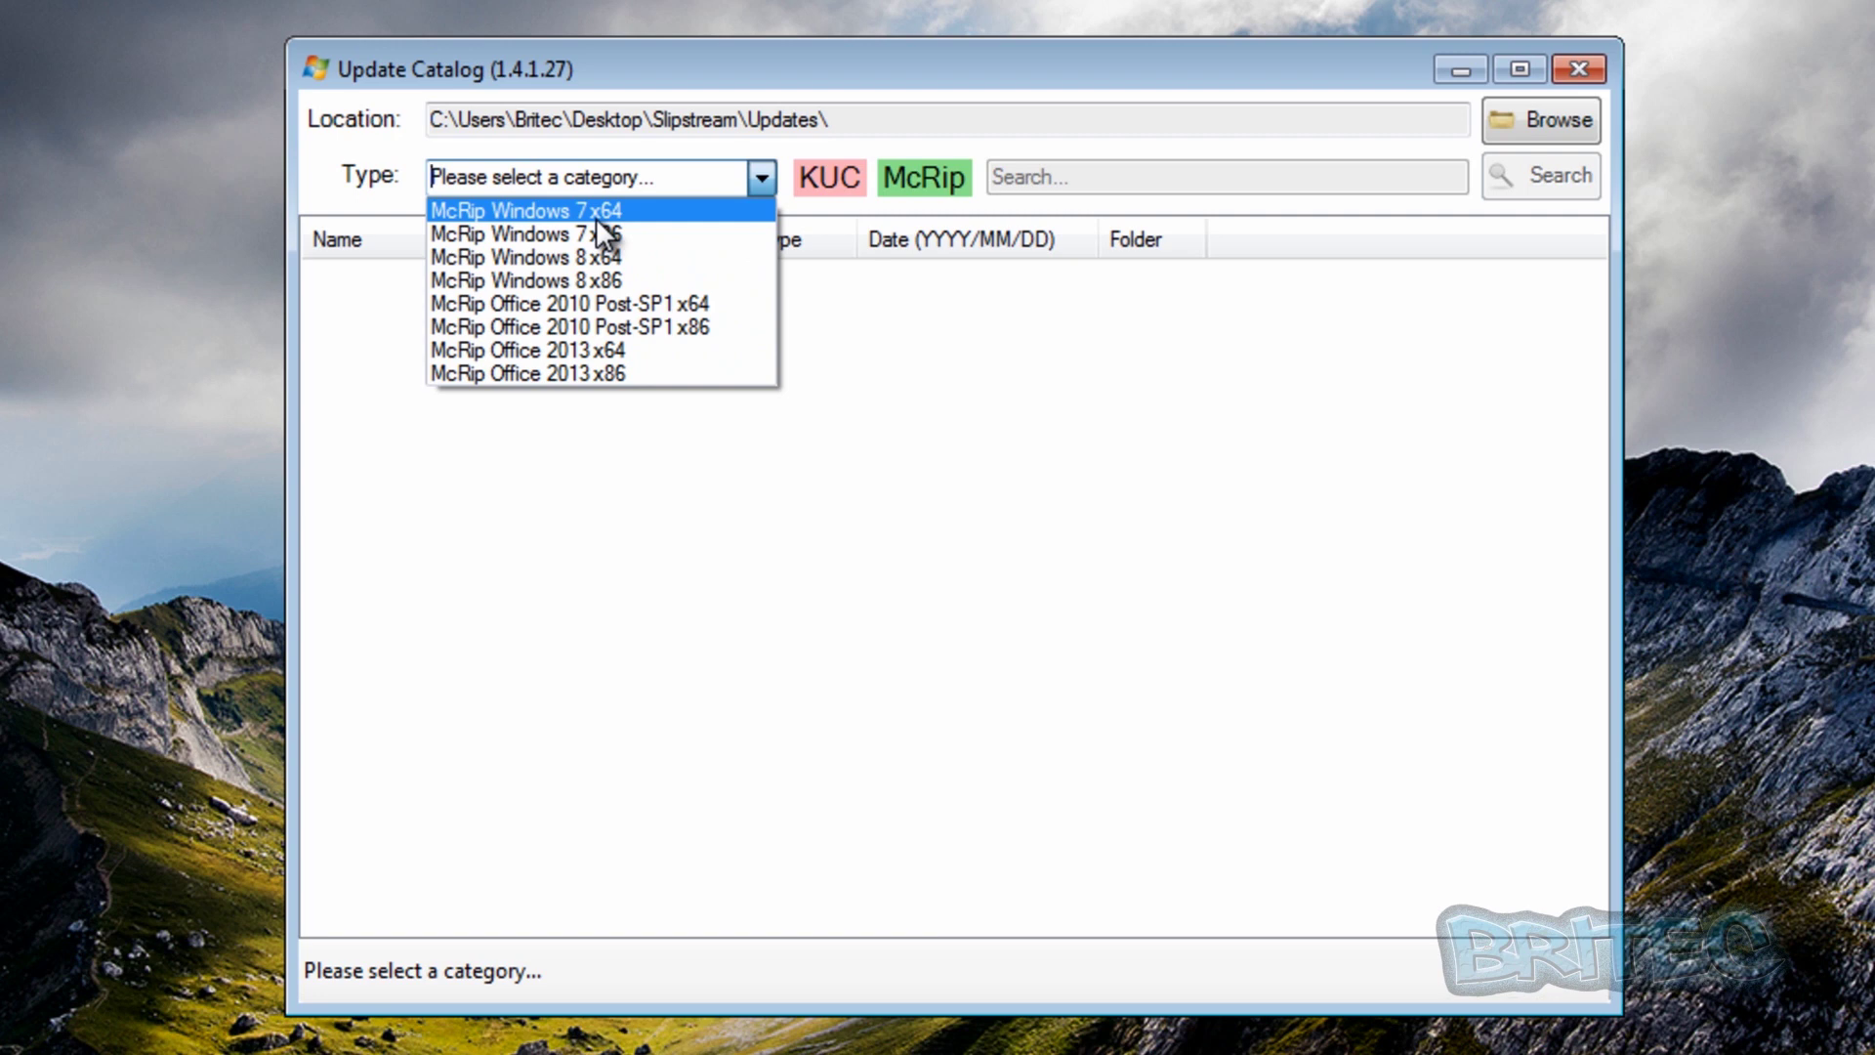
{"action": "left_click", "coordinate": [599, 212]}
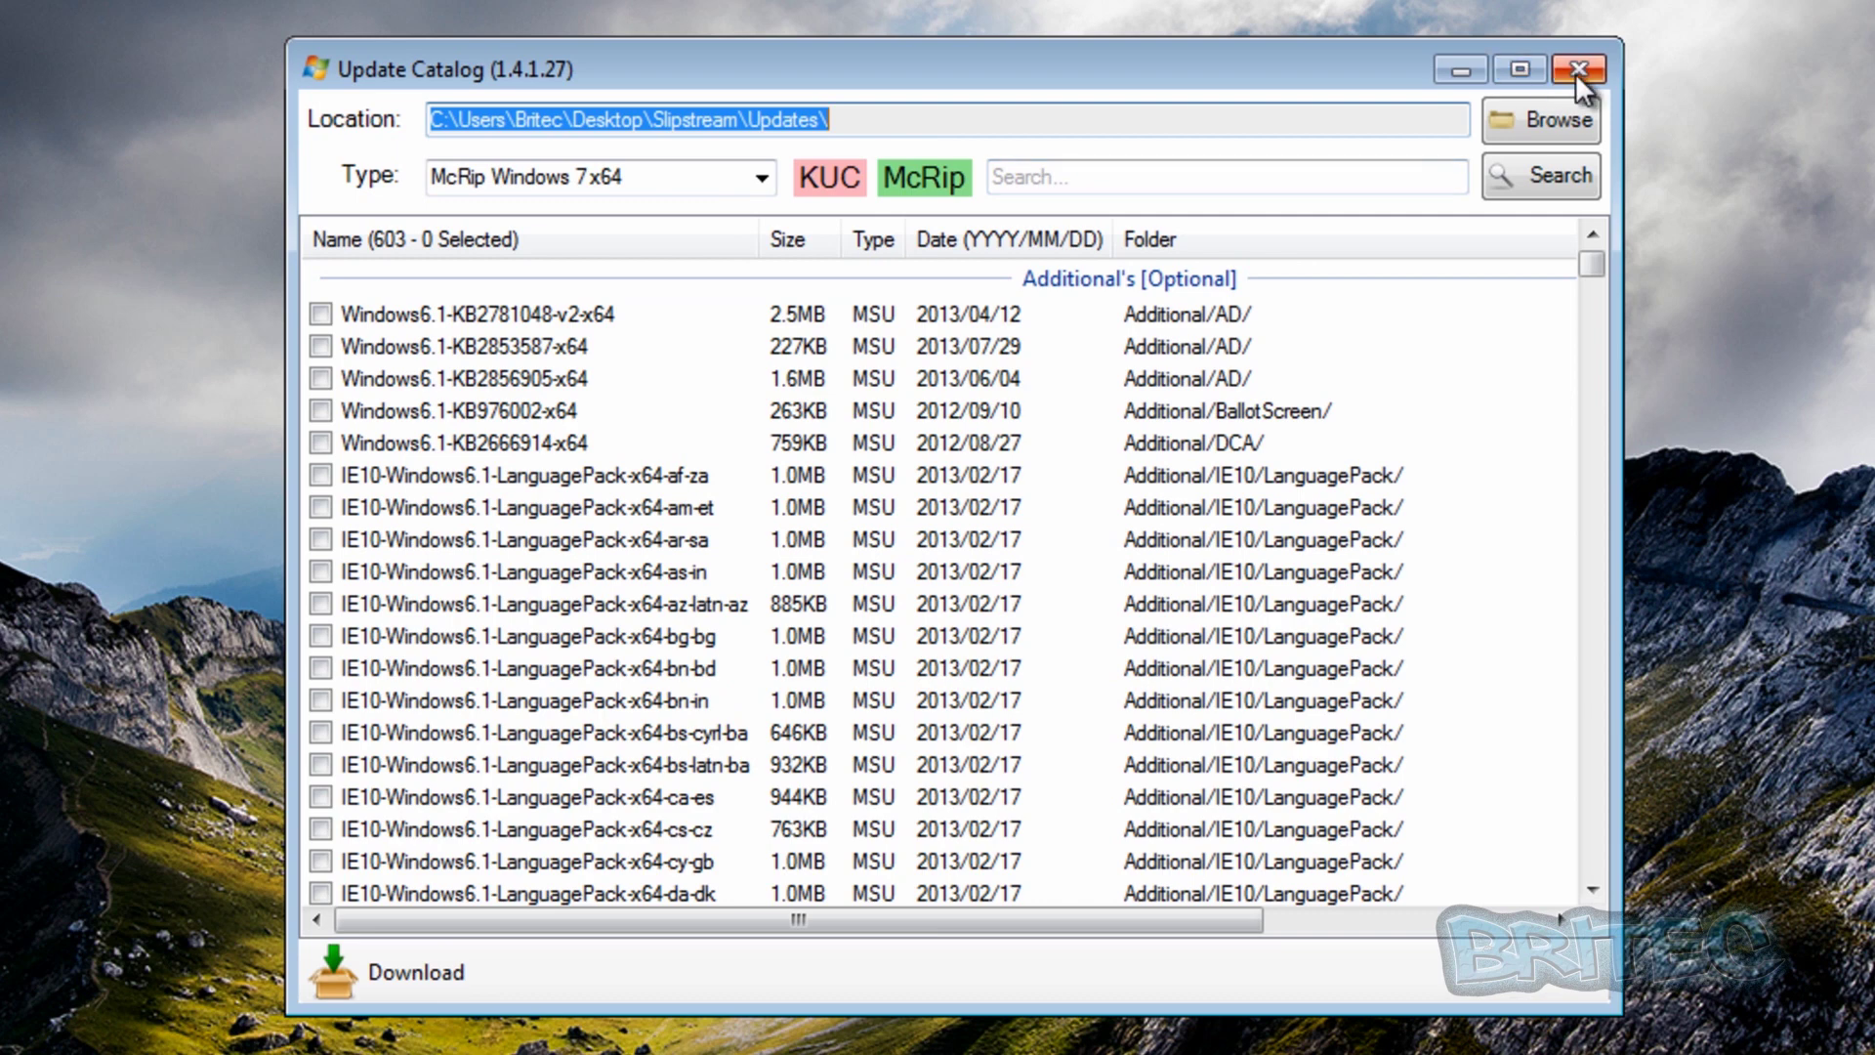
- Minimize the catalog and examine the downloaded update files in Slipstream's Updates\McRip Windows 7 x64 folder
{"action": "left_click", "coordinate": [1476, 70]}
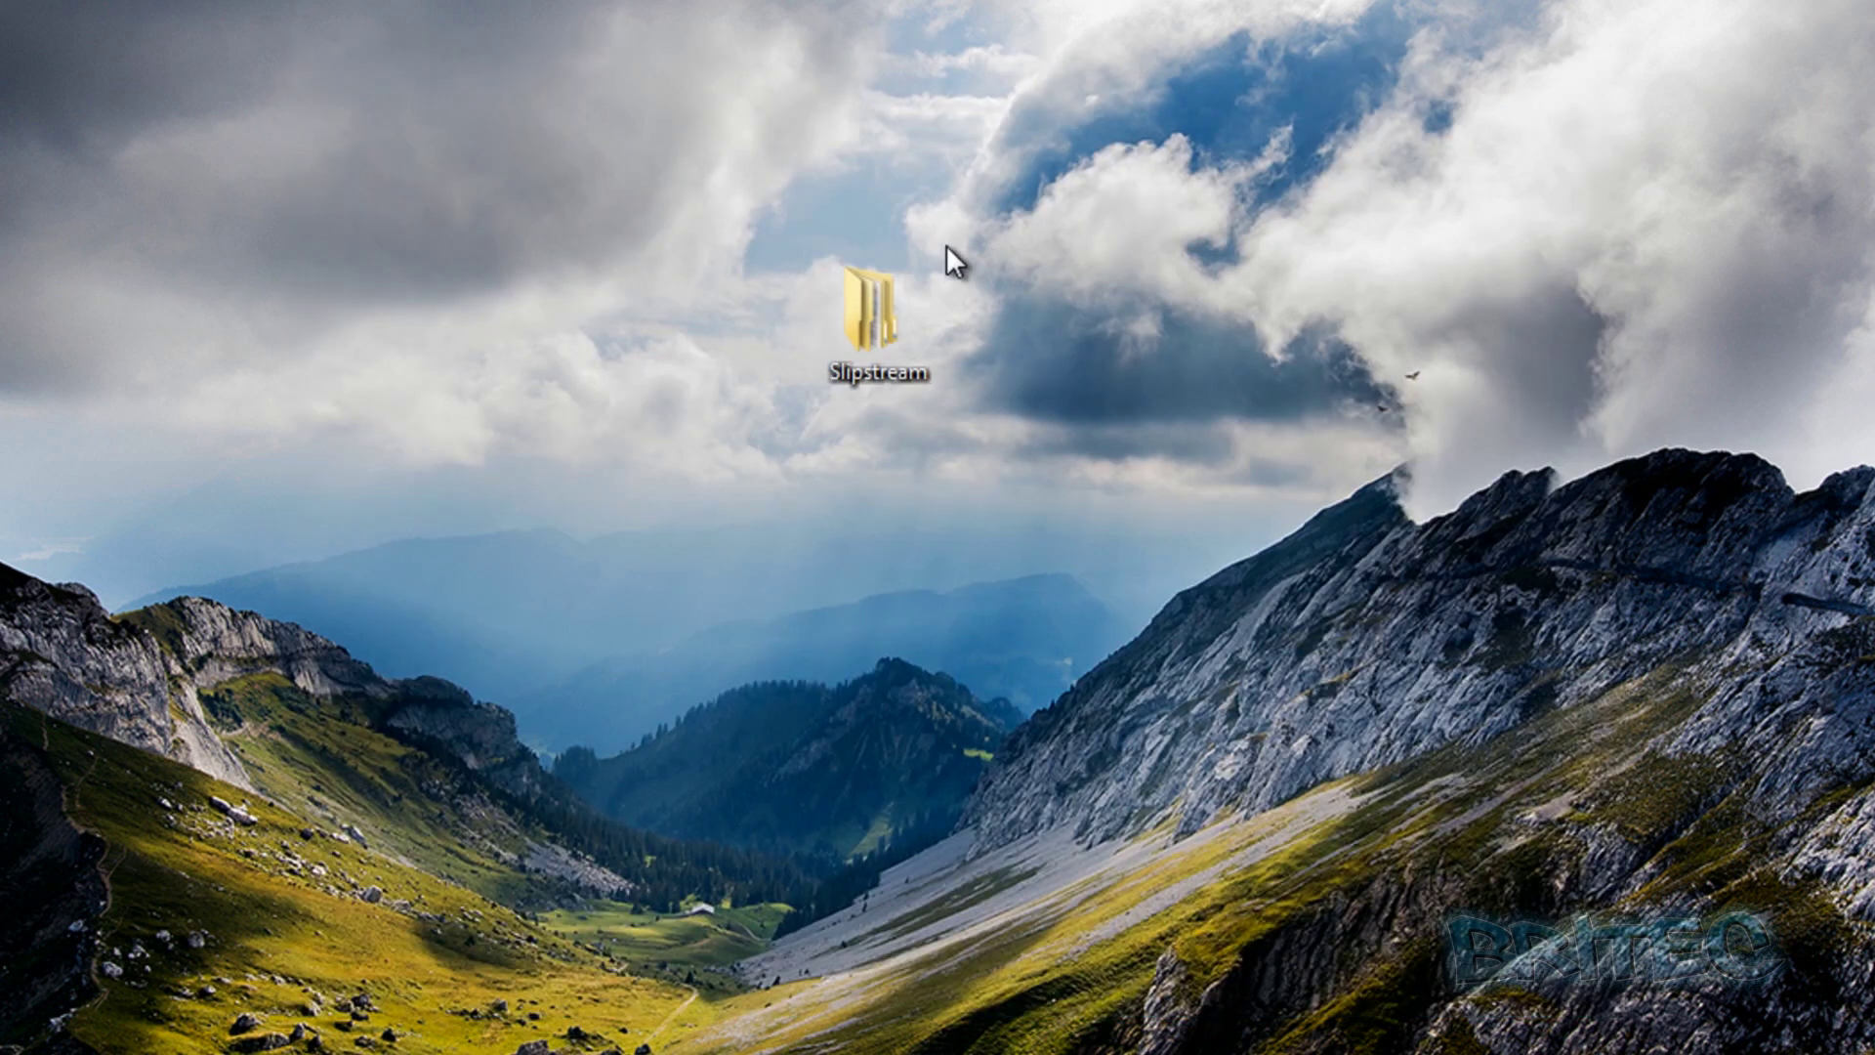
{"action": "double_click", "coordinate": [866, 324]}
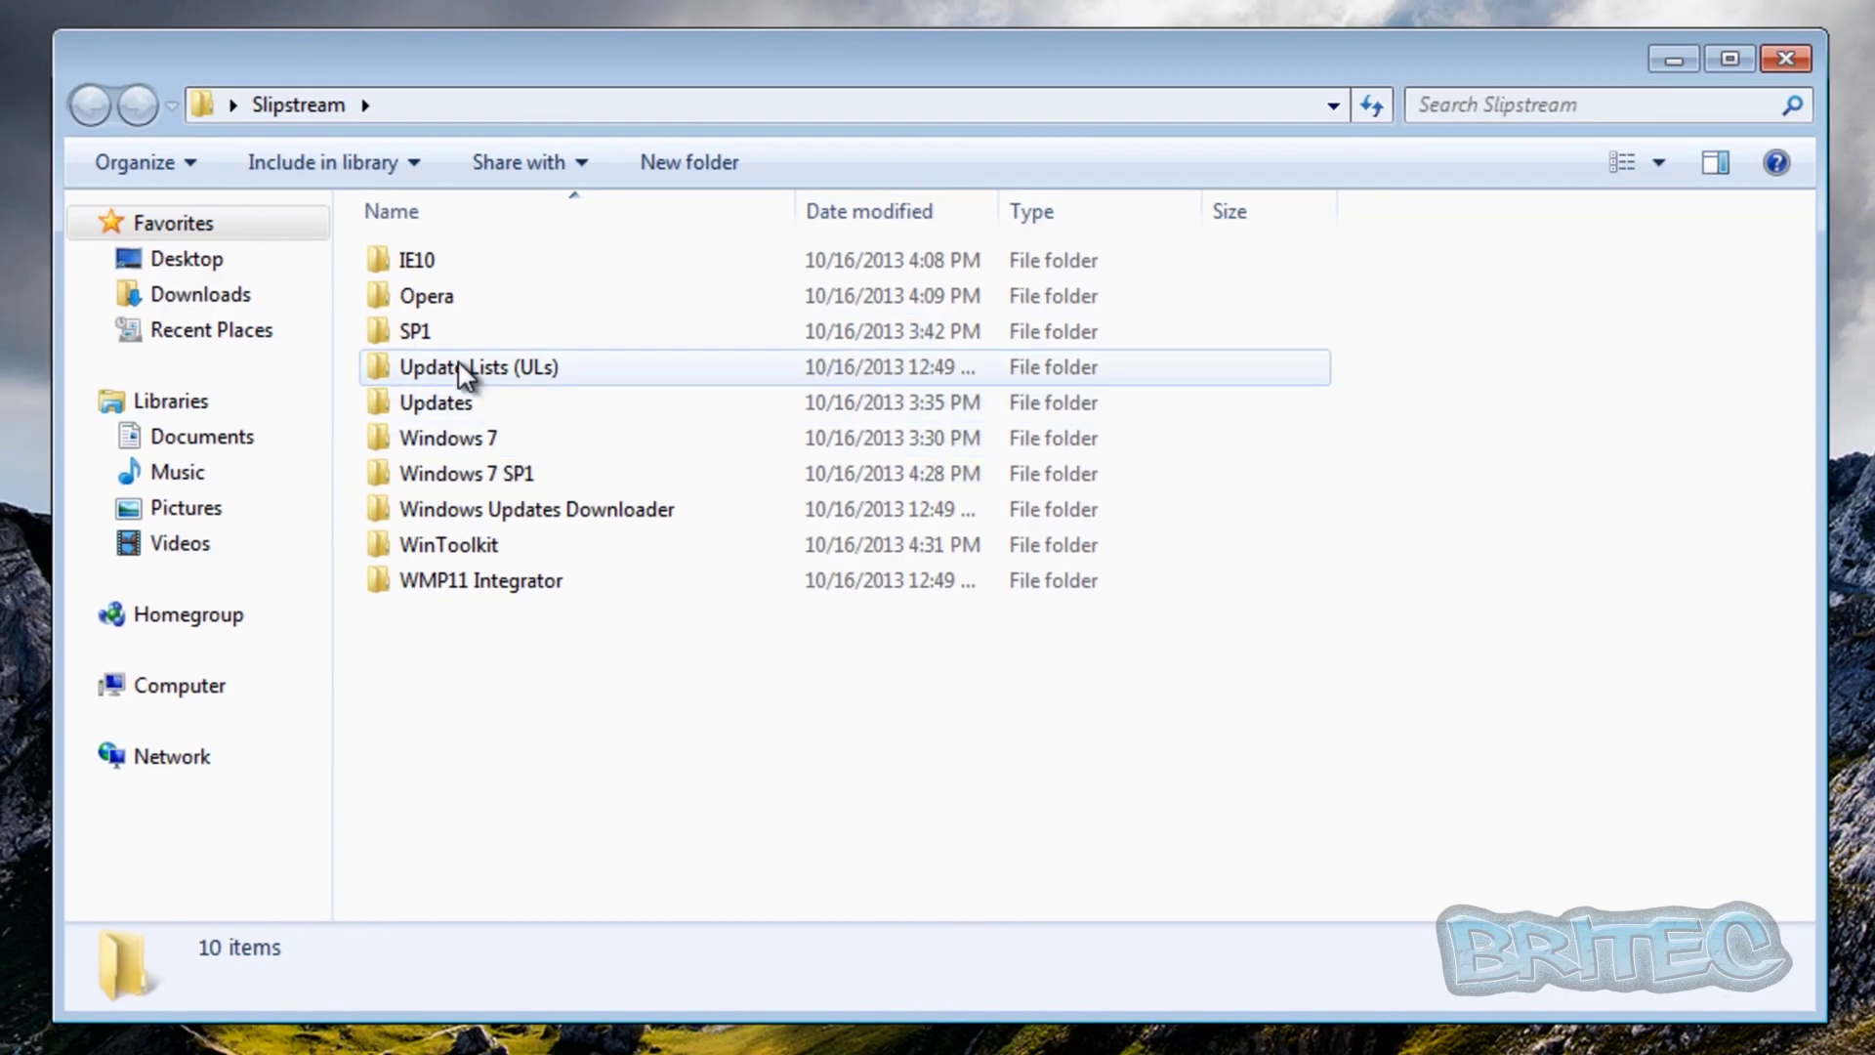
{"action": "double_click", "coordinate": [443, 405]}
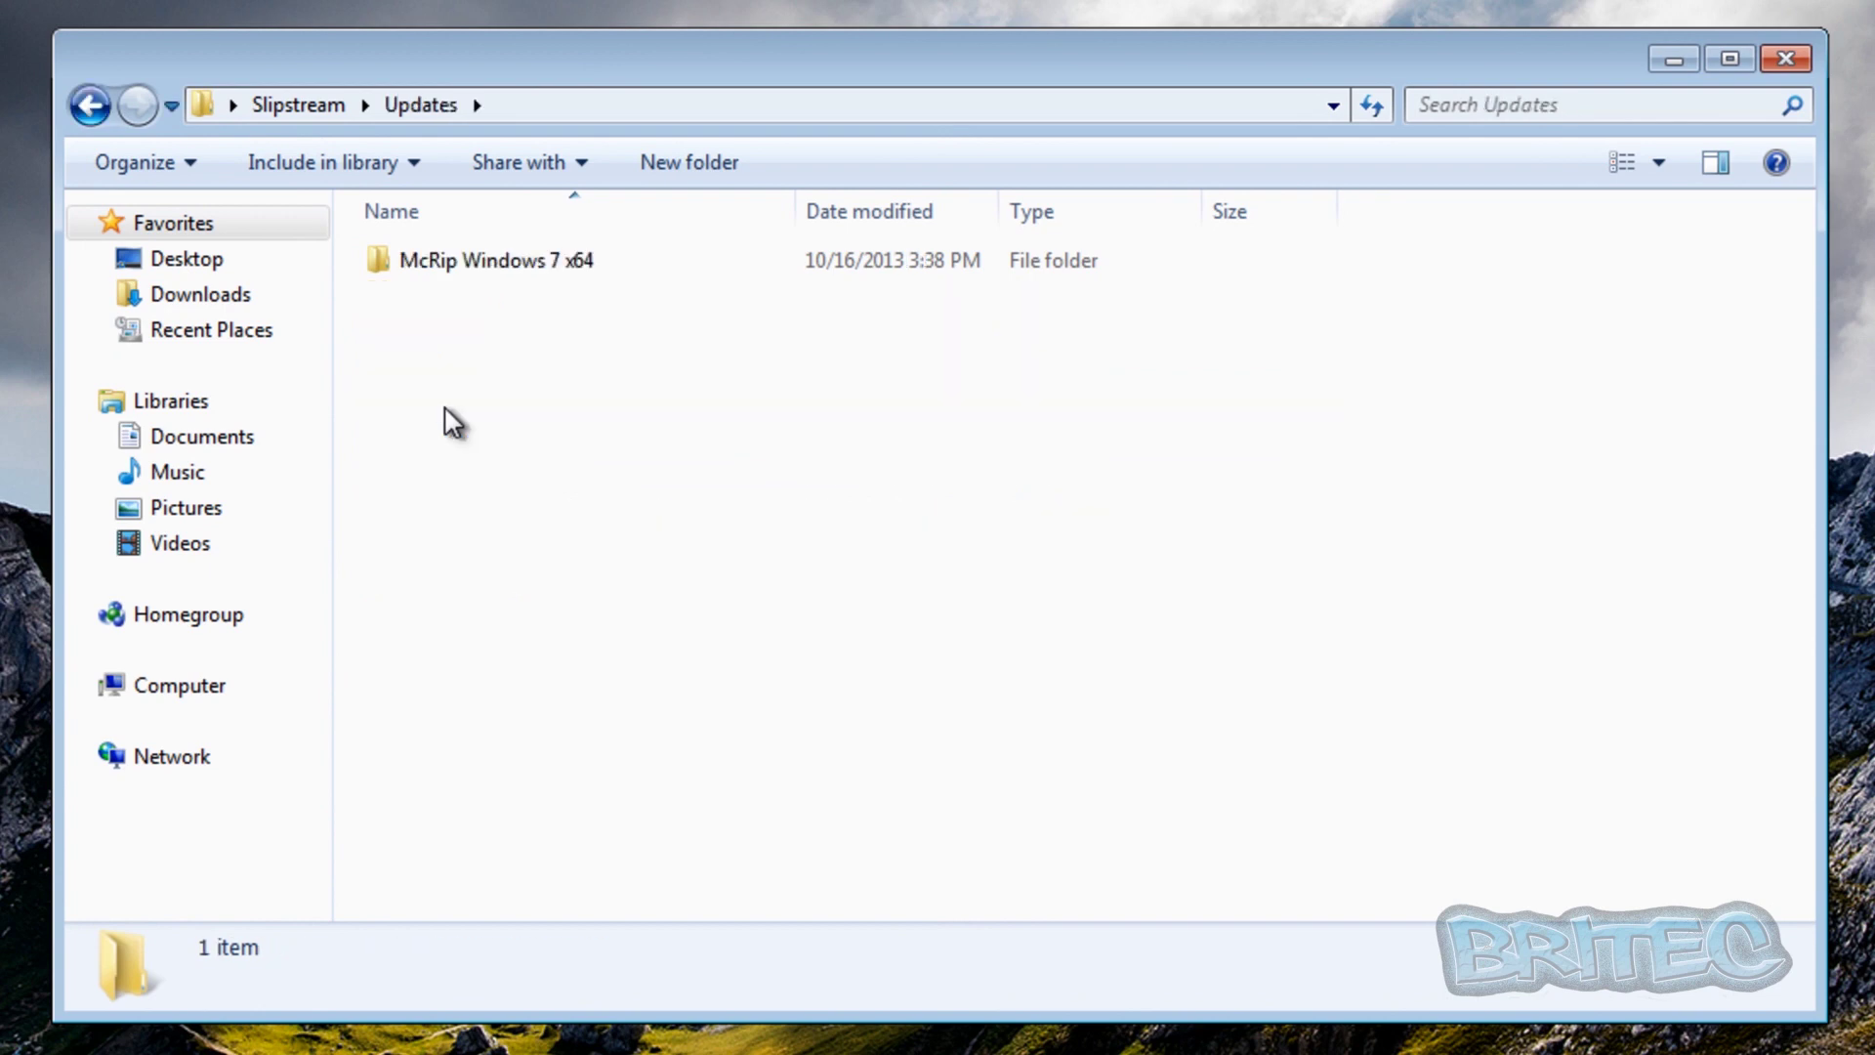
{"action": "double_click", "coordinate": [578, 258]}
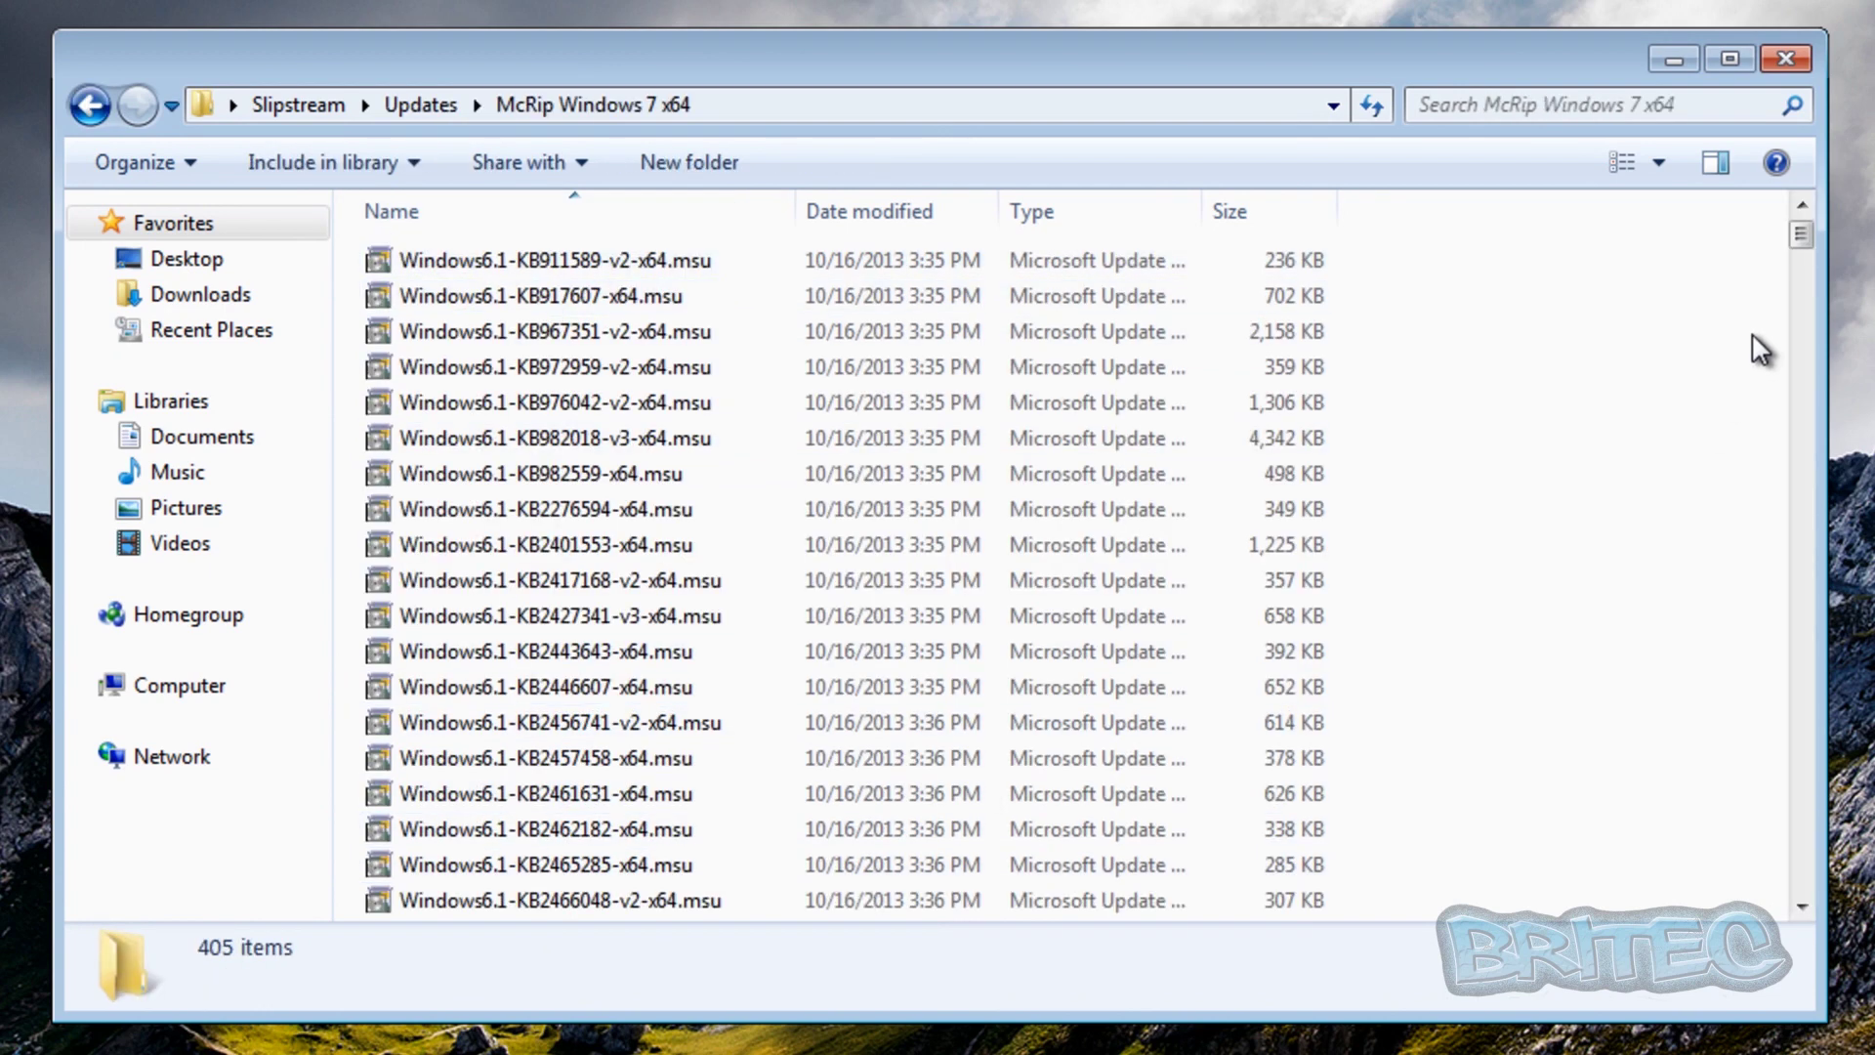
{"action": "mouse_move", "coordinate": [1802, 236]}
{"action": "left_mouse_down"}
{"action": "mouse_move", "coordinate": [1810, 717]}
{"action": "mouse_move", "coordinate": [1783, 919]}
{"action": "mouse_move", "coordinate": [1803, 817]}
{"action": "mouse_move", "coordinate": [1807, 234]}
{"action": "left_mouse_up"}
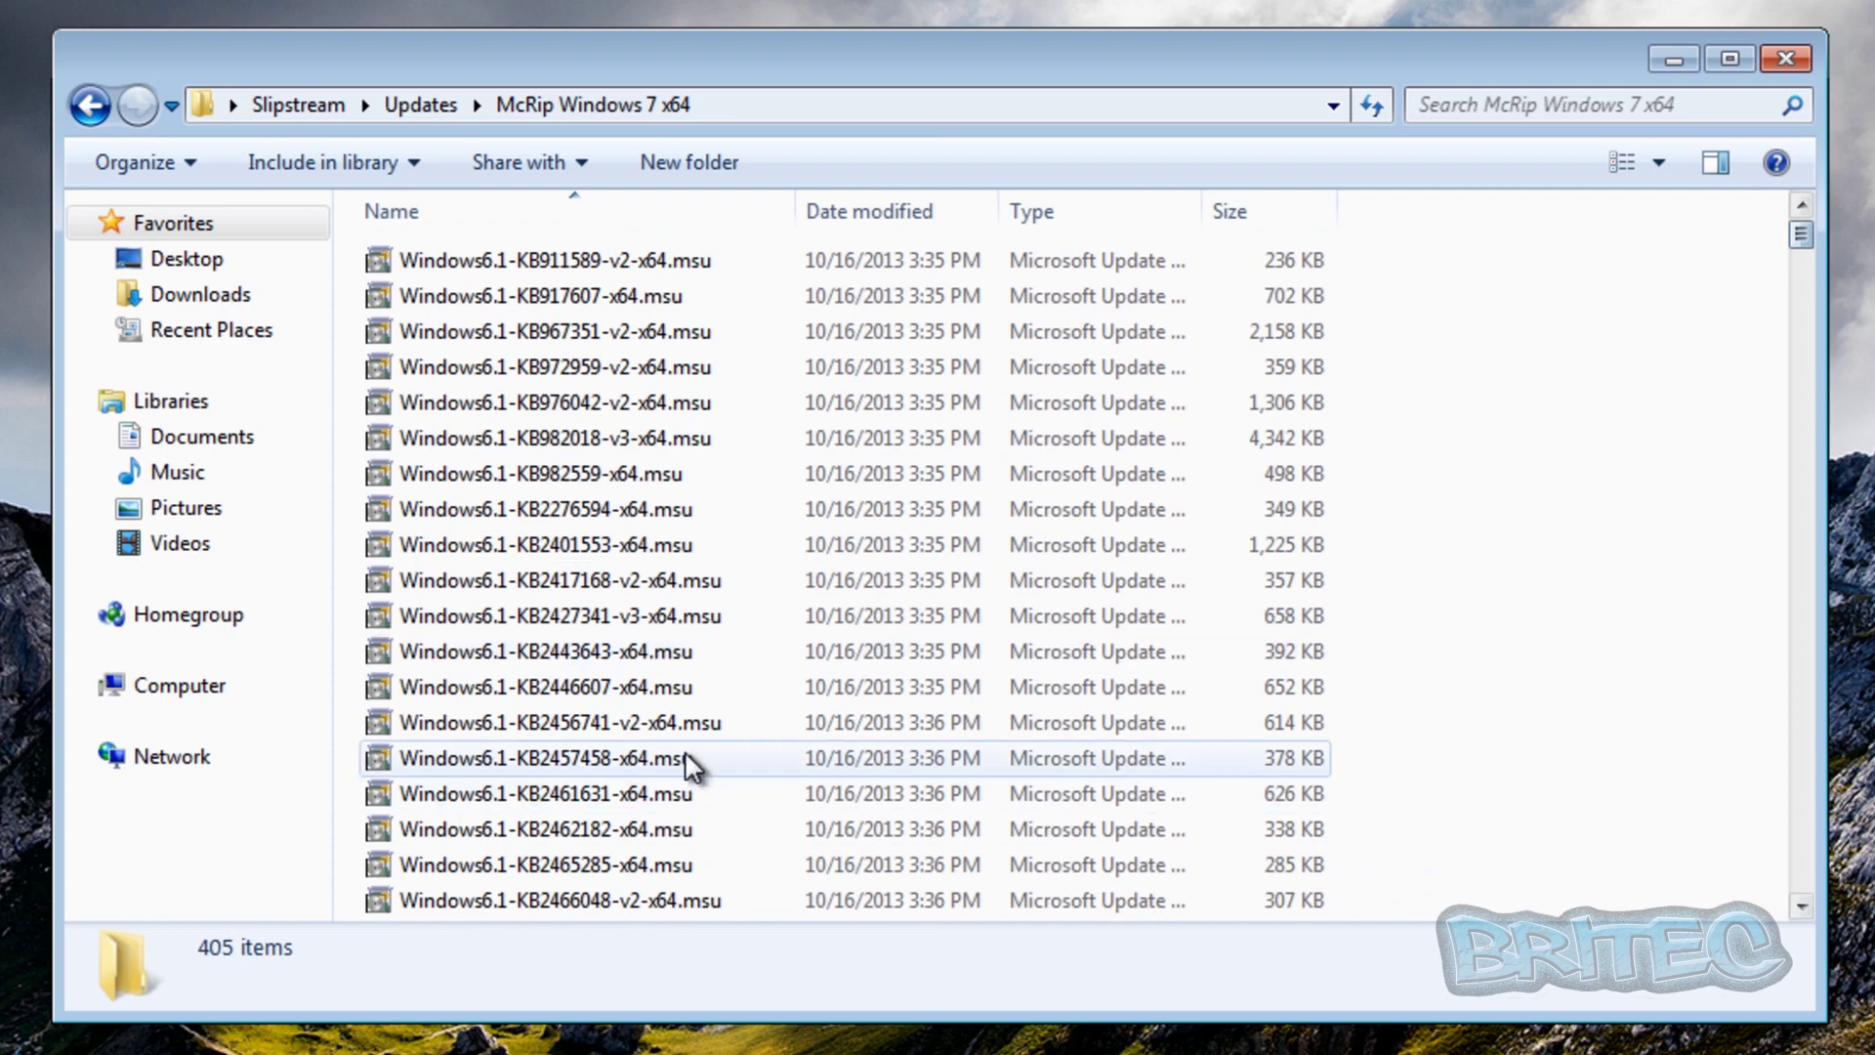
{"action": "left_click", "coordinate": [73, 113]}
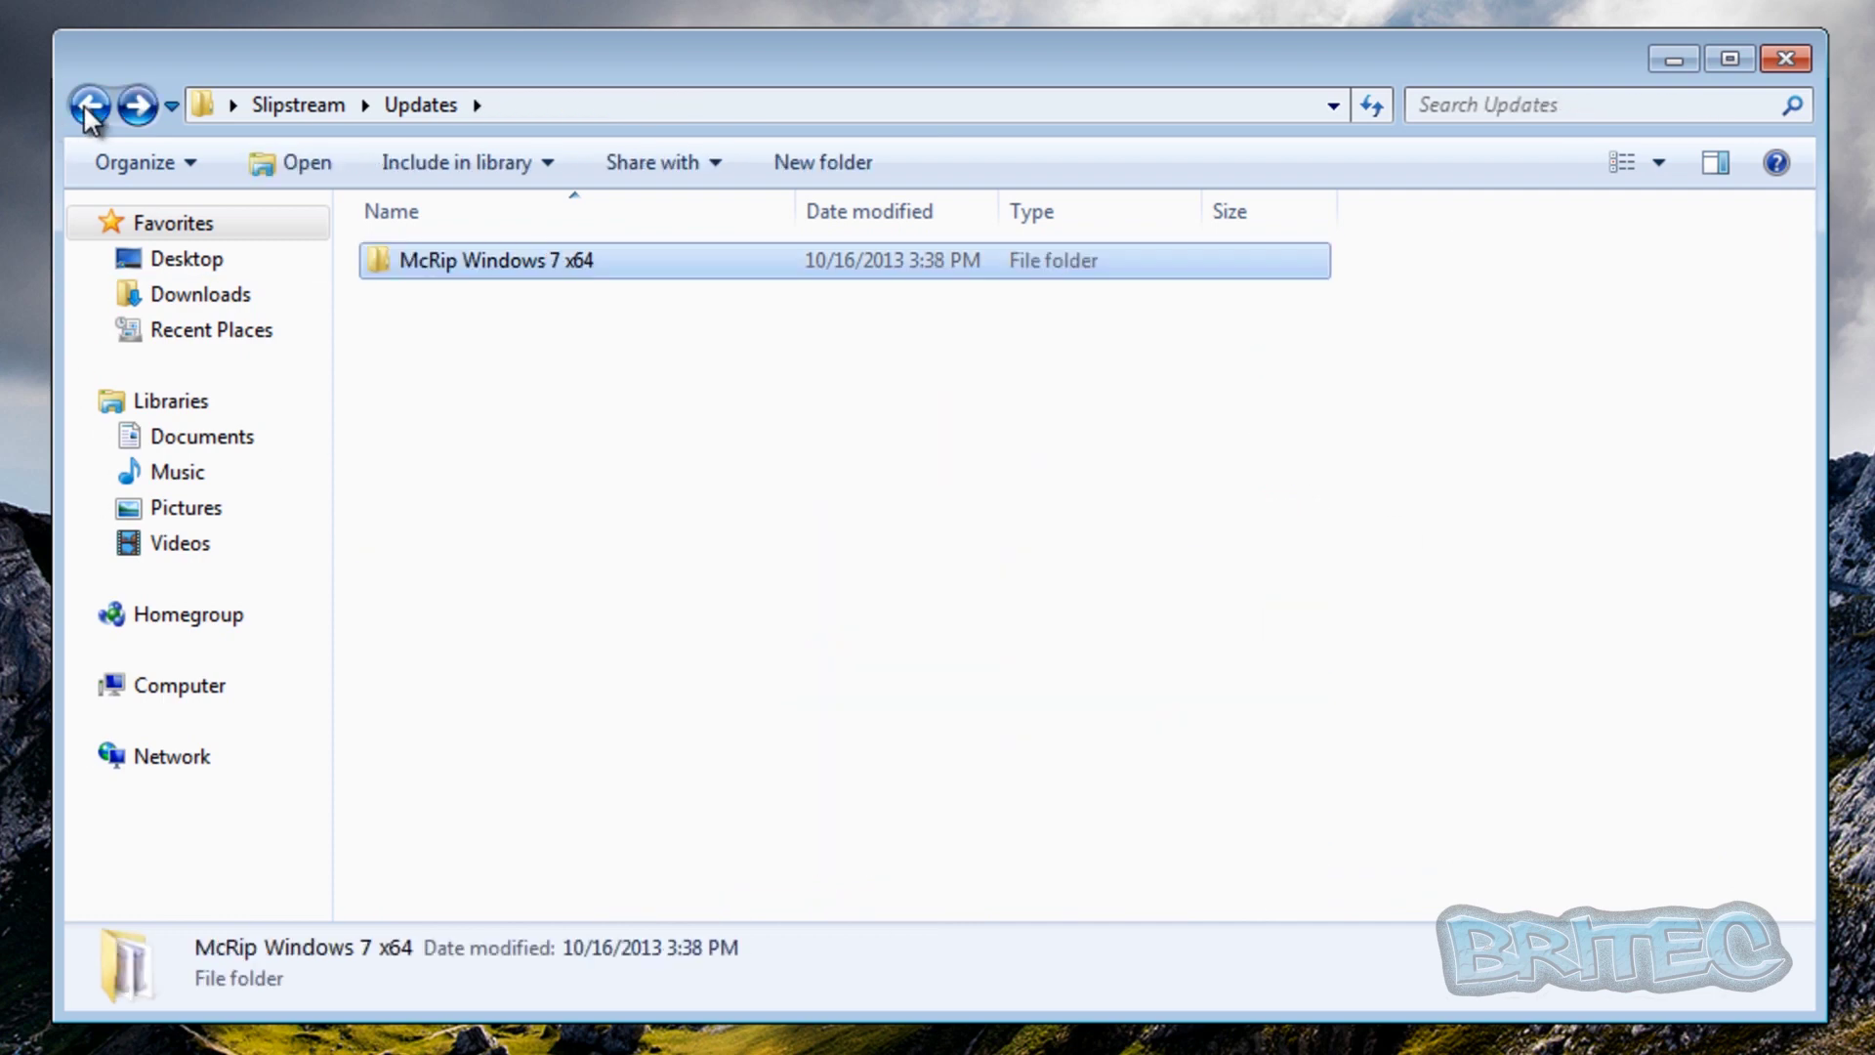
{"action": "left_click", "coordinate": [84, 113]}
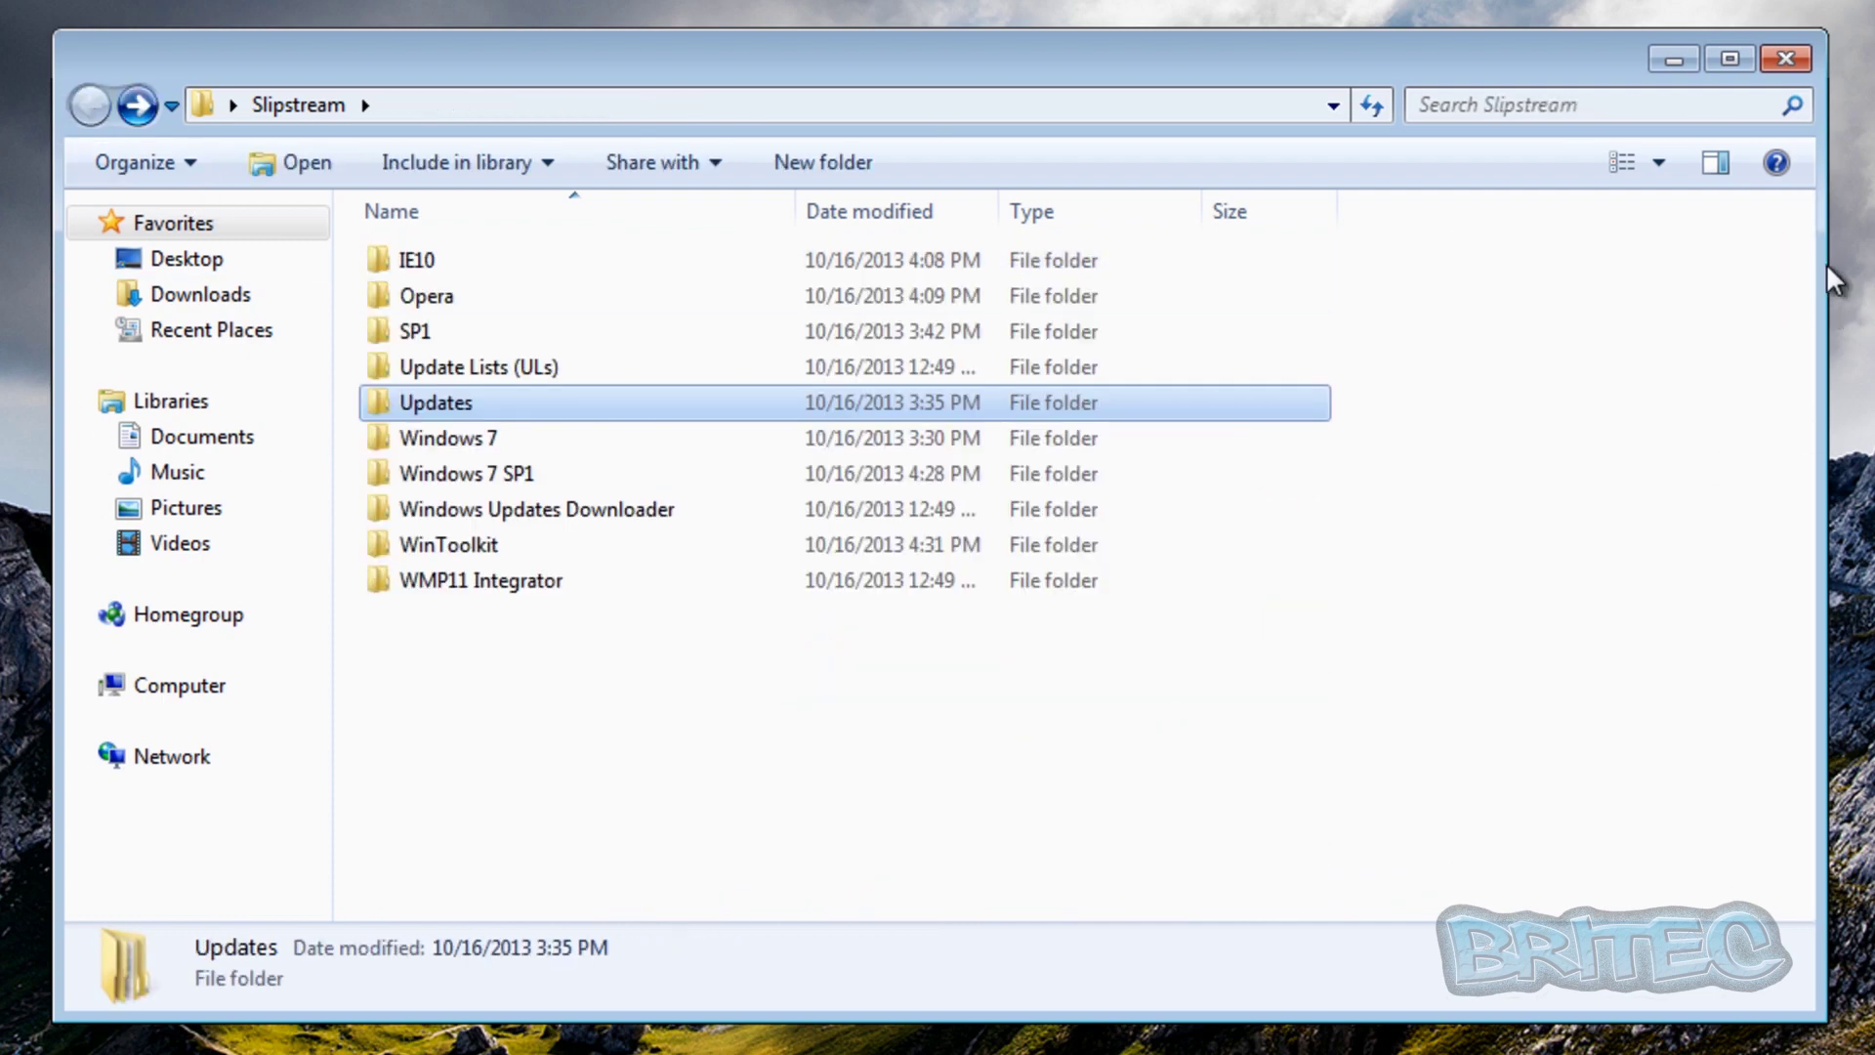
{"action": "left_click", "coordinate": [1674, 61]}
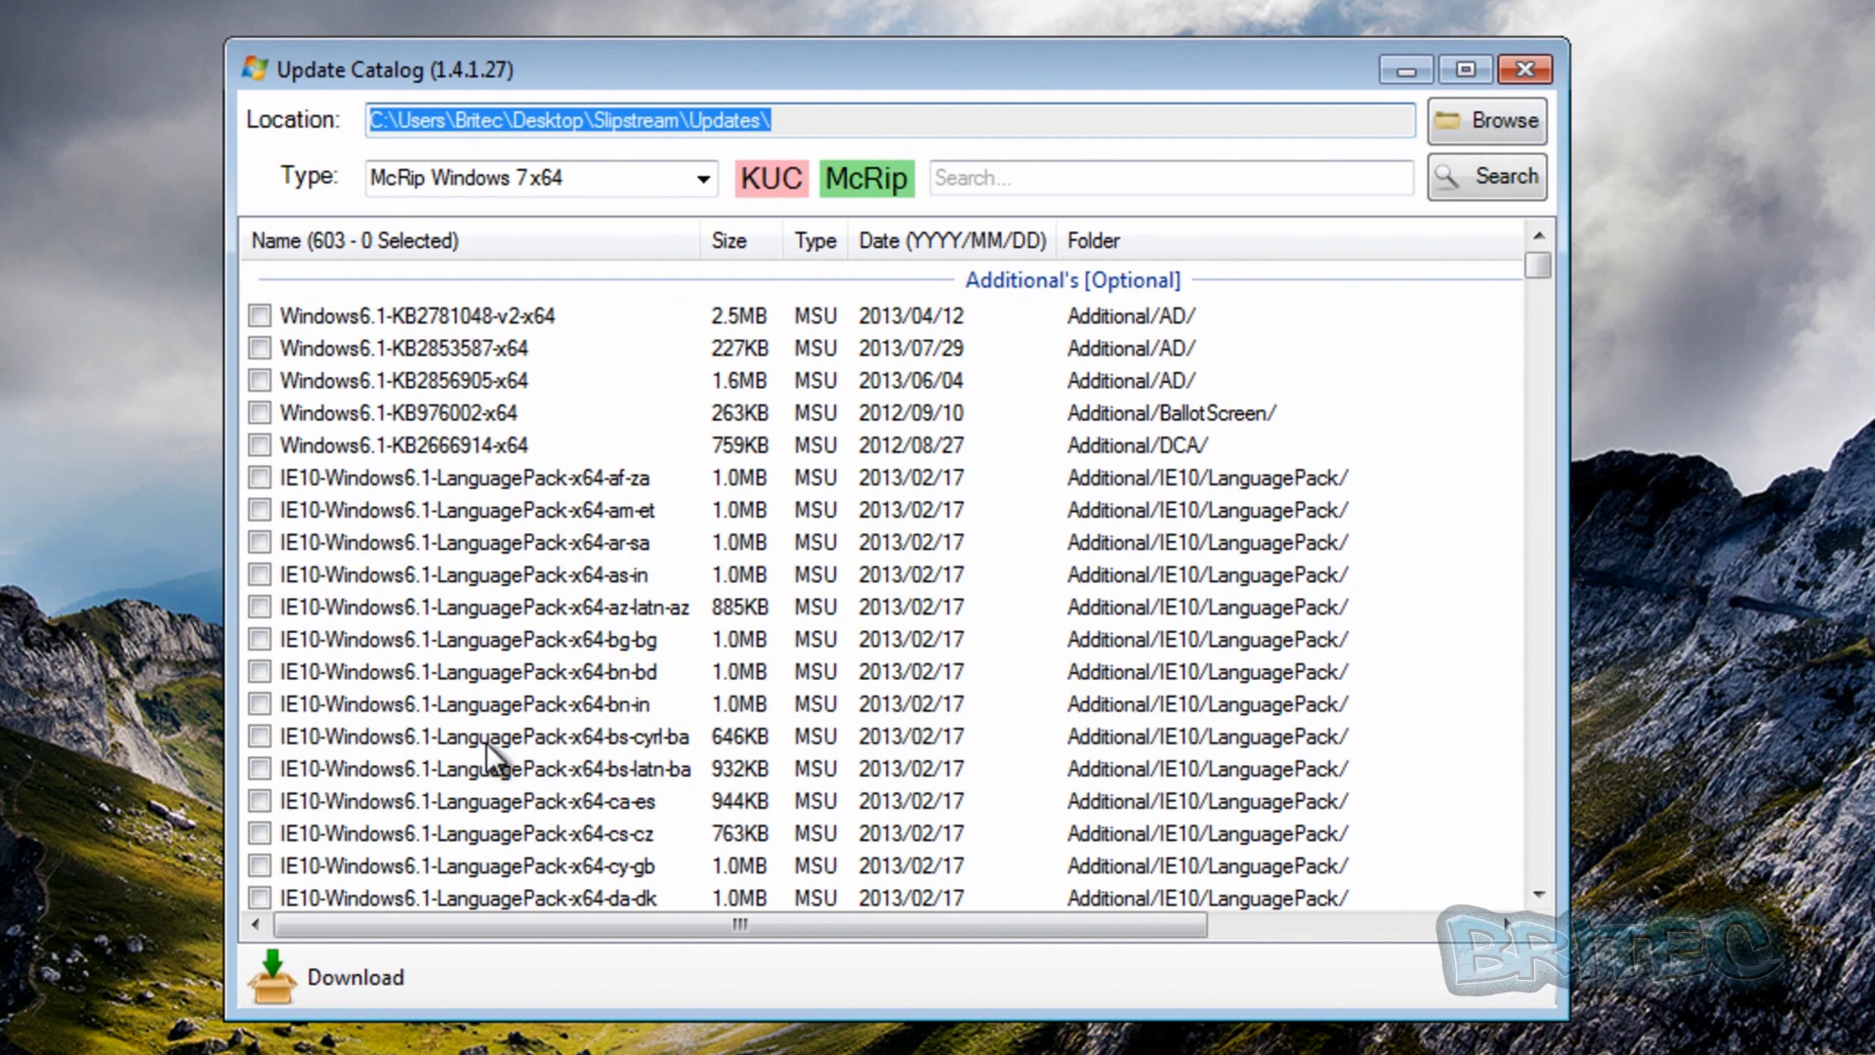
- Close the Update Catalog and start the All-In-One Integrator, declining the Windows 7 SP1 disk download
{"action": "left_click", "coordinate": [1526, 71]}
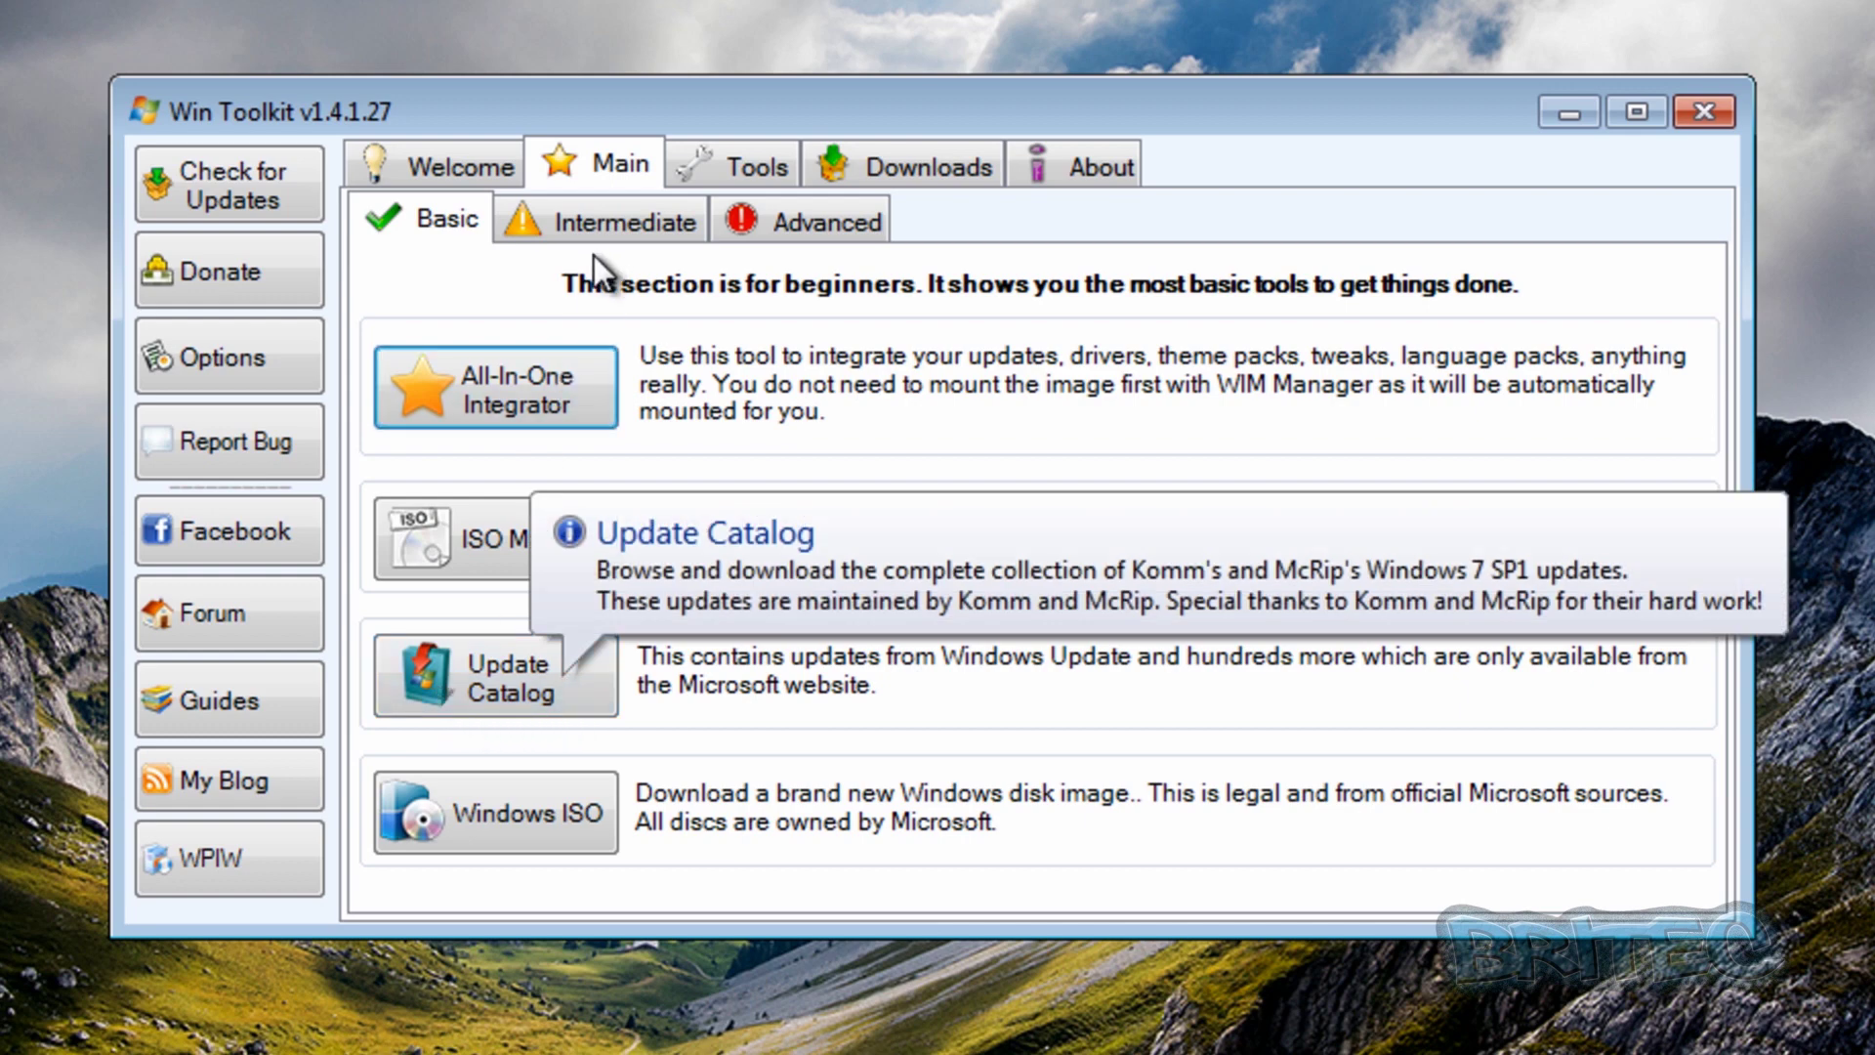
{"action": "mouse_move", "coordinate": [438, 406]}
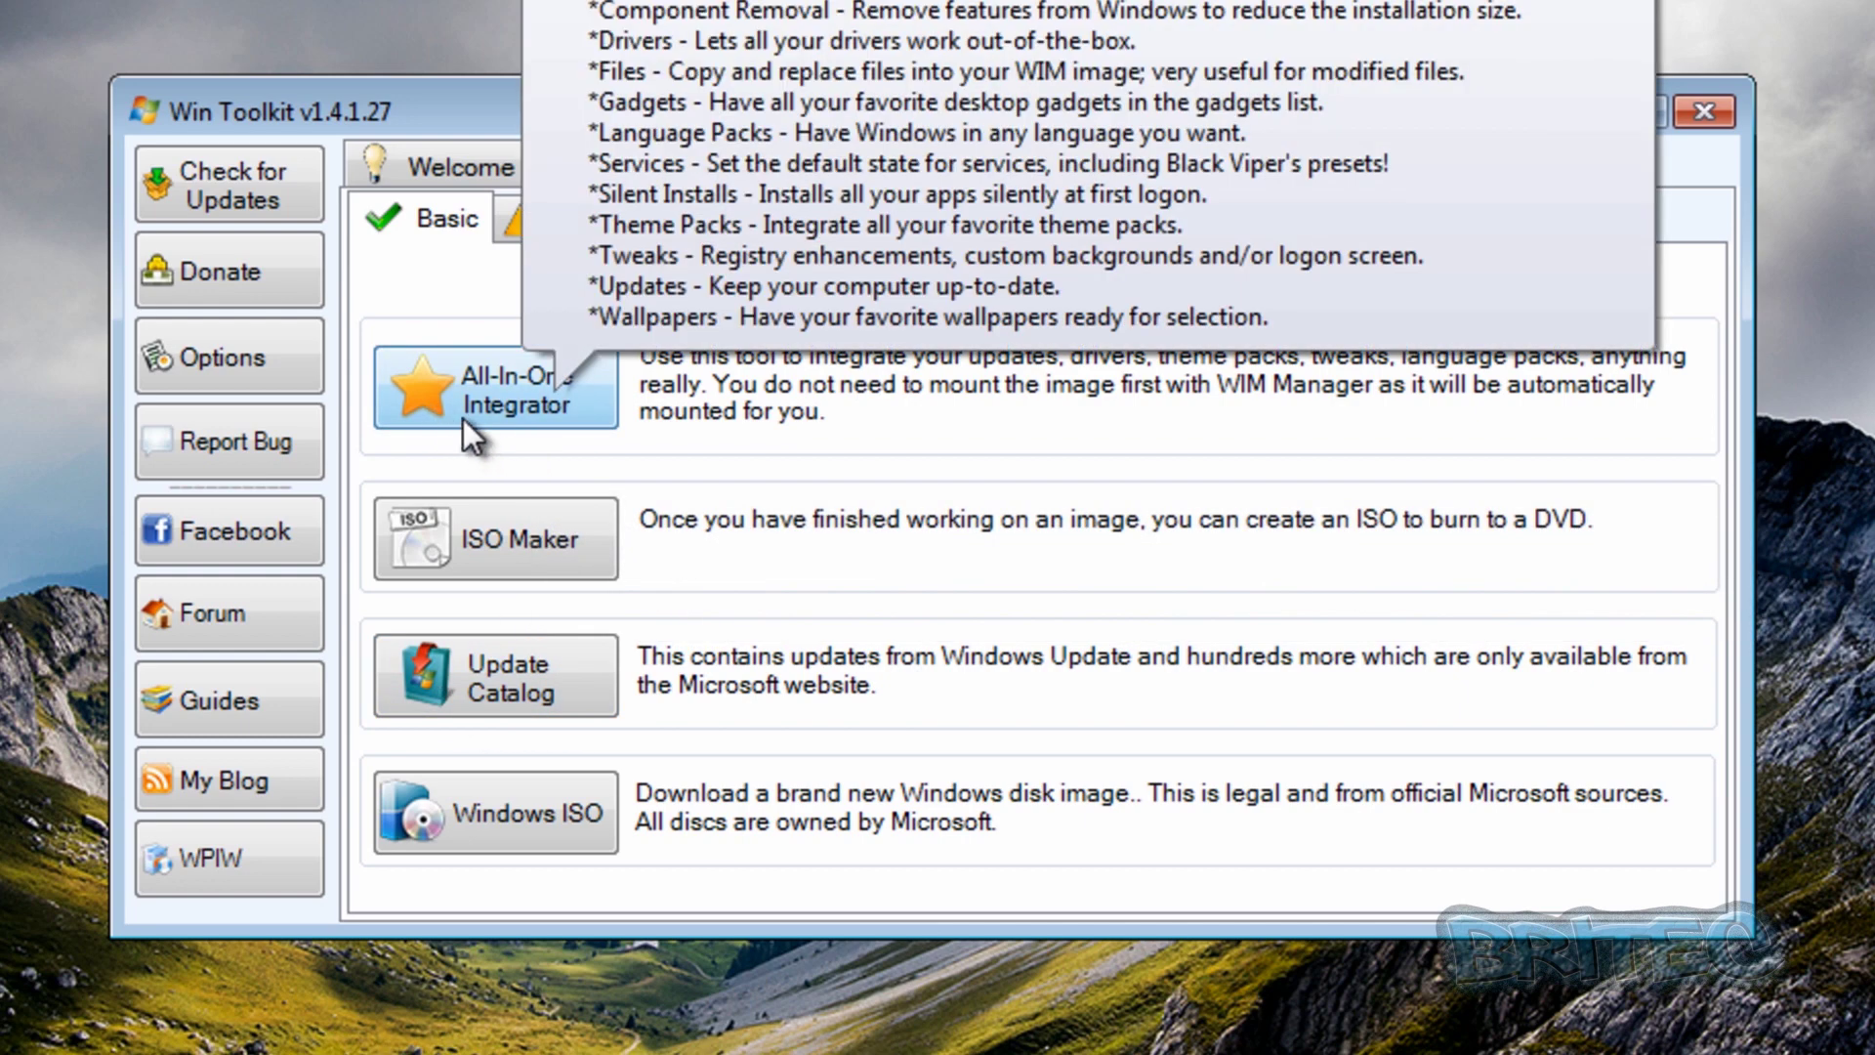
{"action": "left_click", "coordinate": [508, 406]}
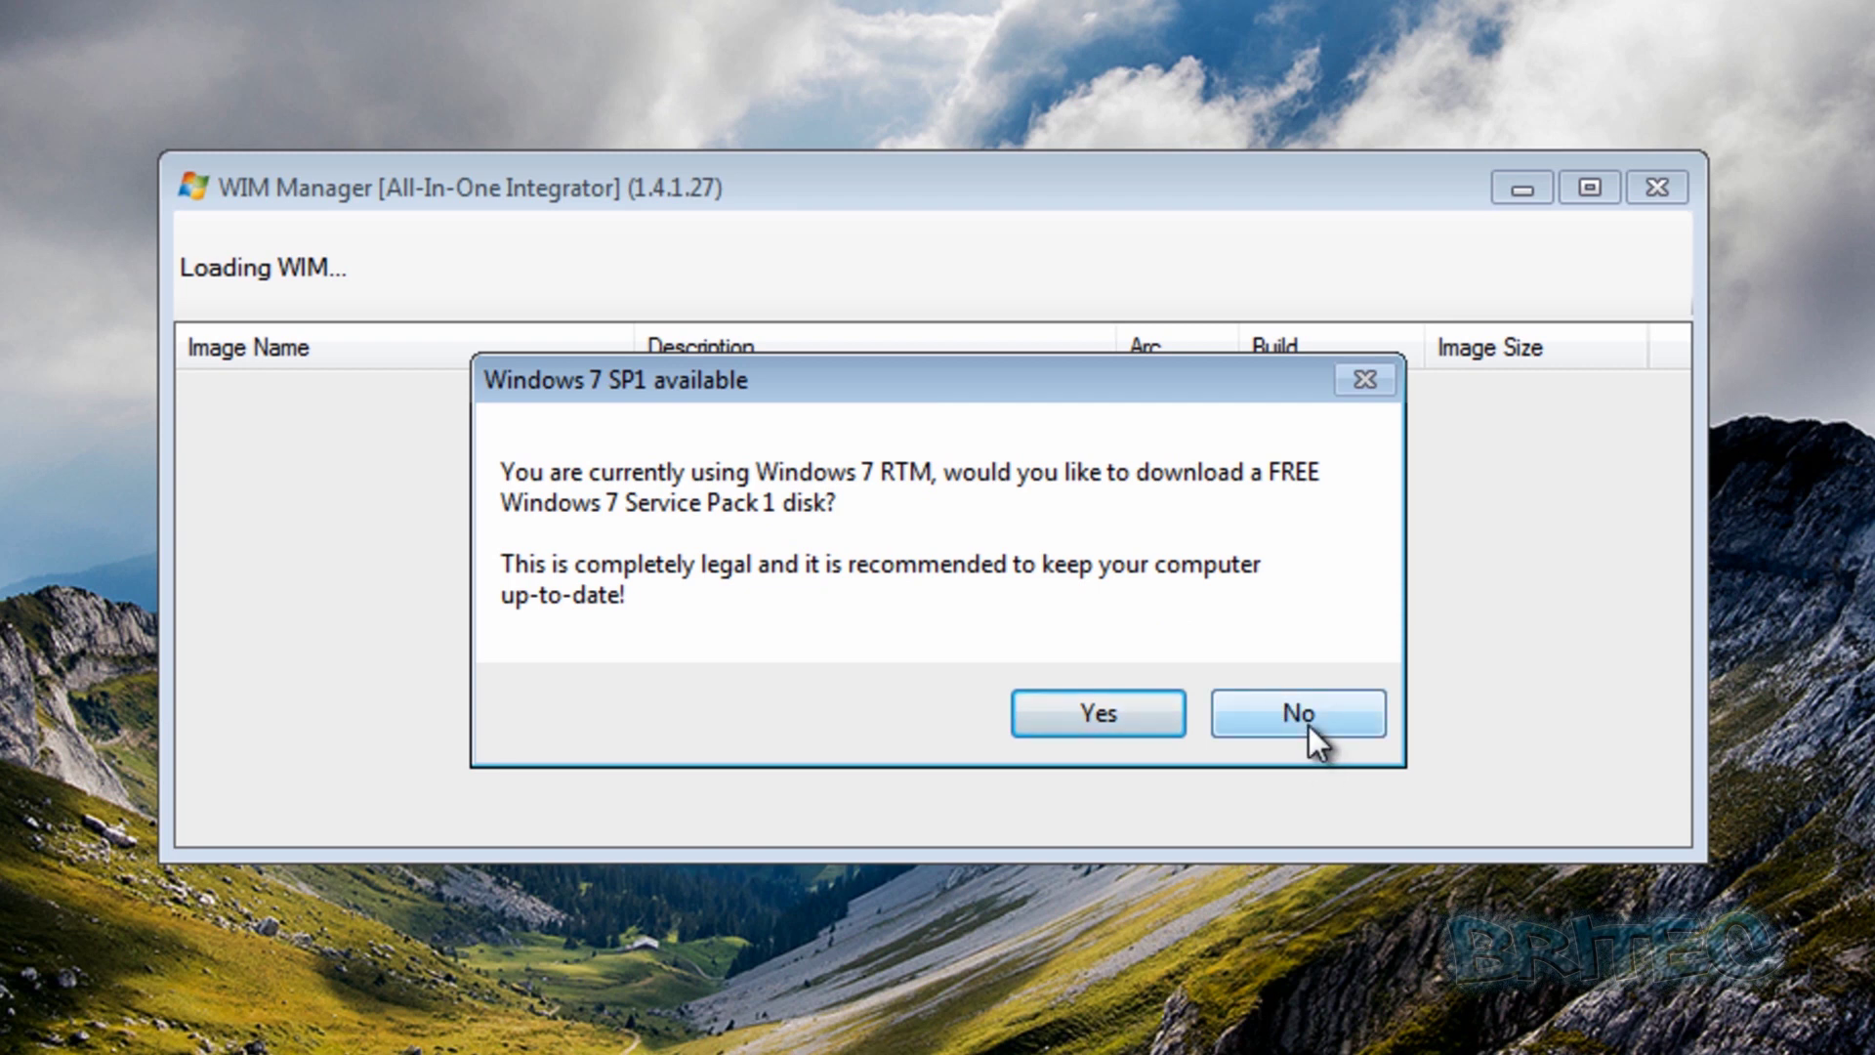
{"action": "left_click", "coordinate": [1344, 731]}
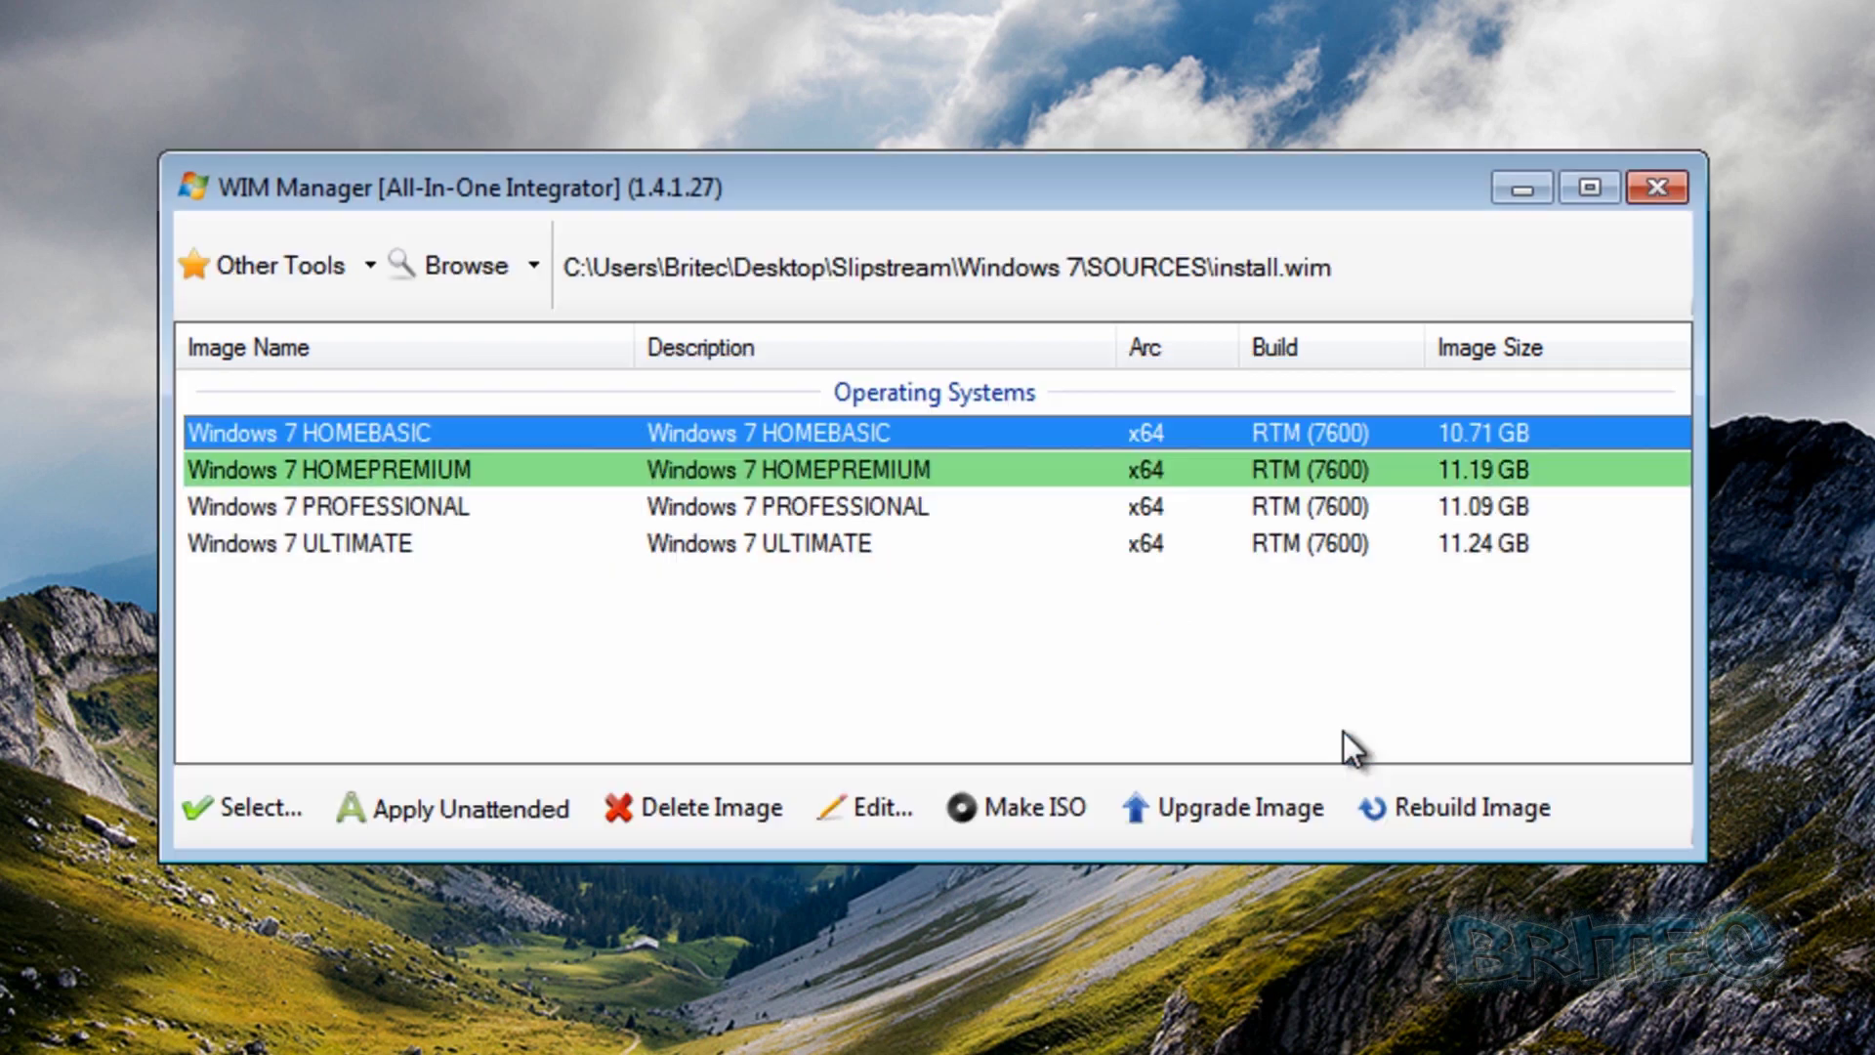
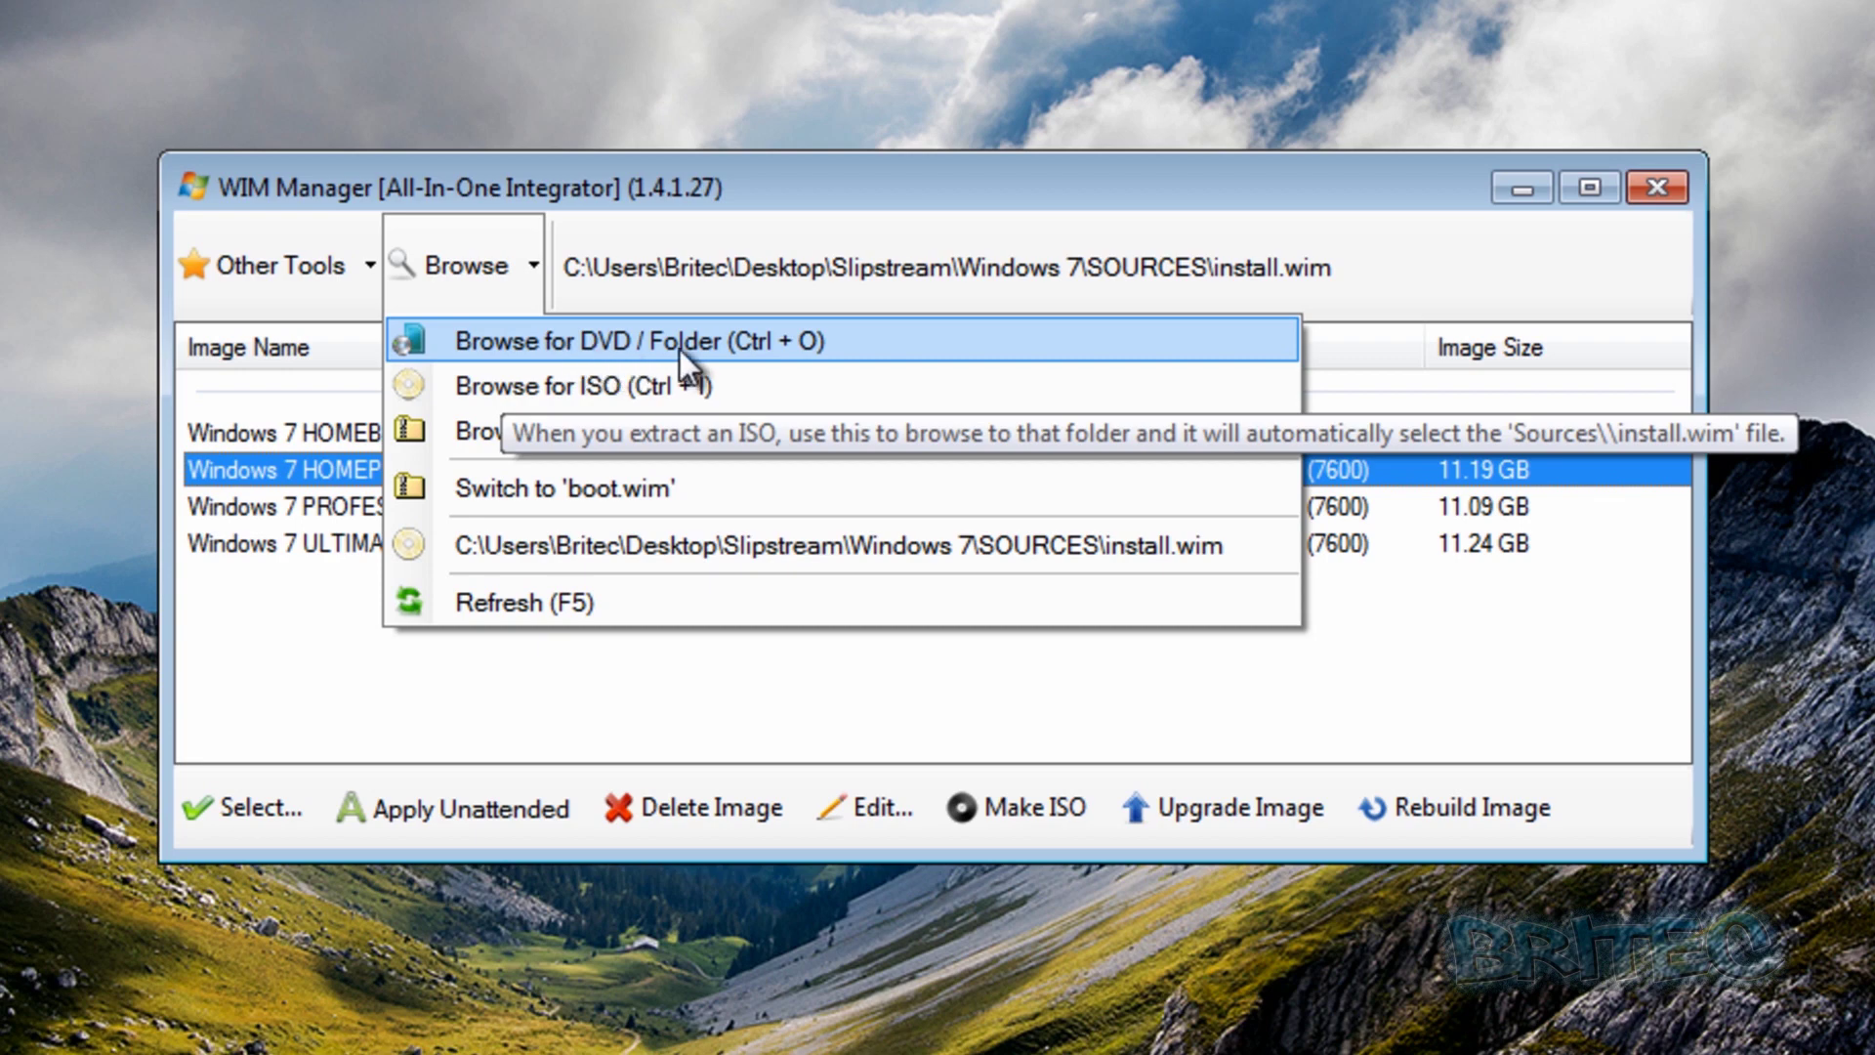
- Load X17-59186.iso from Slipstream's Windows 7 SP1 folder into WIM Manager, extracting it to the proposed X17-59186 folder
{"action": "left_click", "coordinate": [551, 389]}
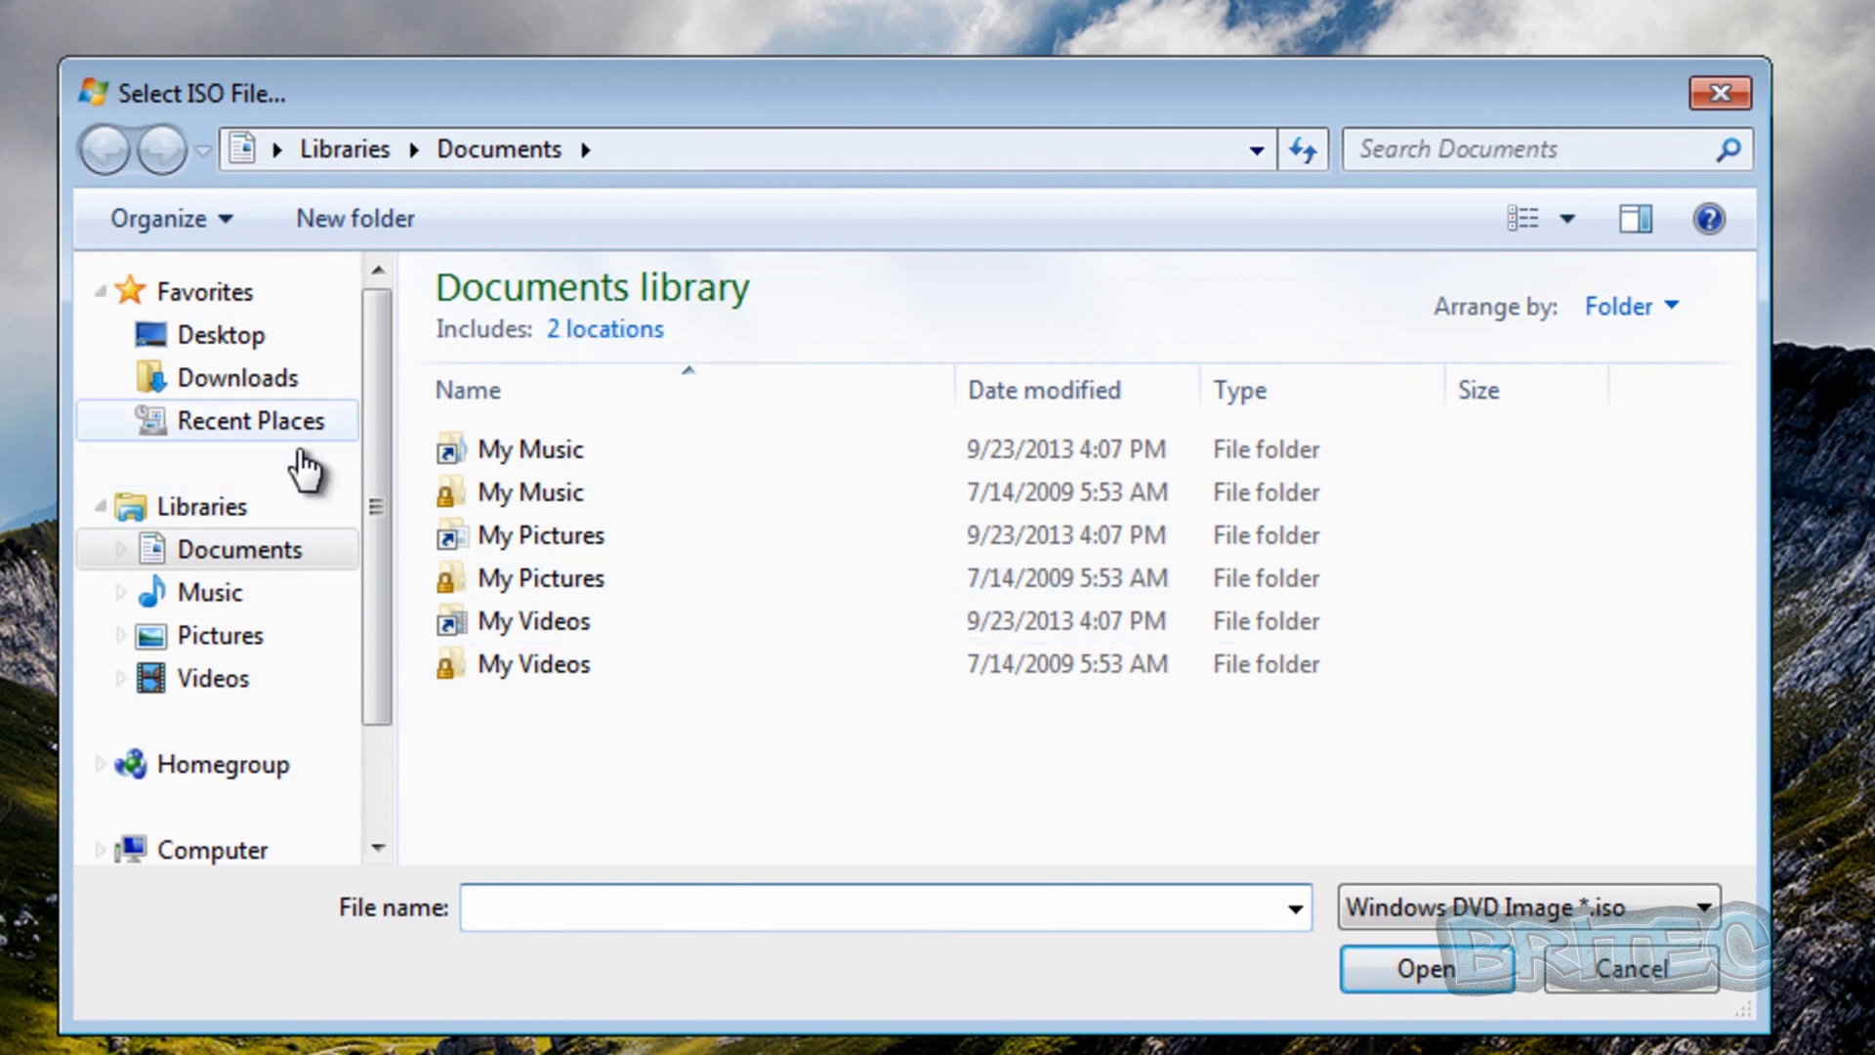
{"action": "left_click", "coordinate": [237, 342]}
{"action": "double_click", "coordinate": [1035, 558]}
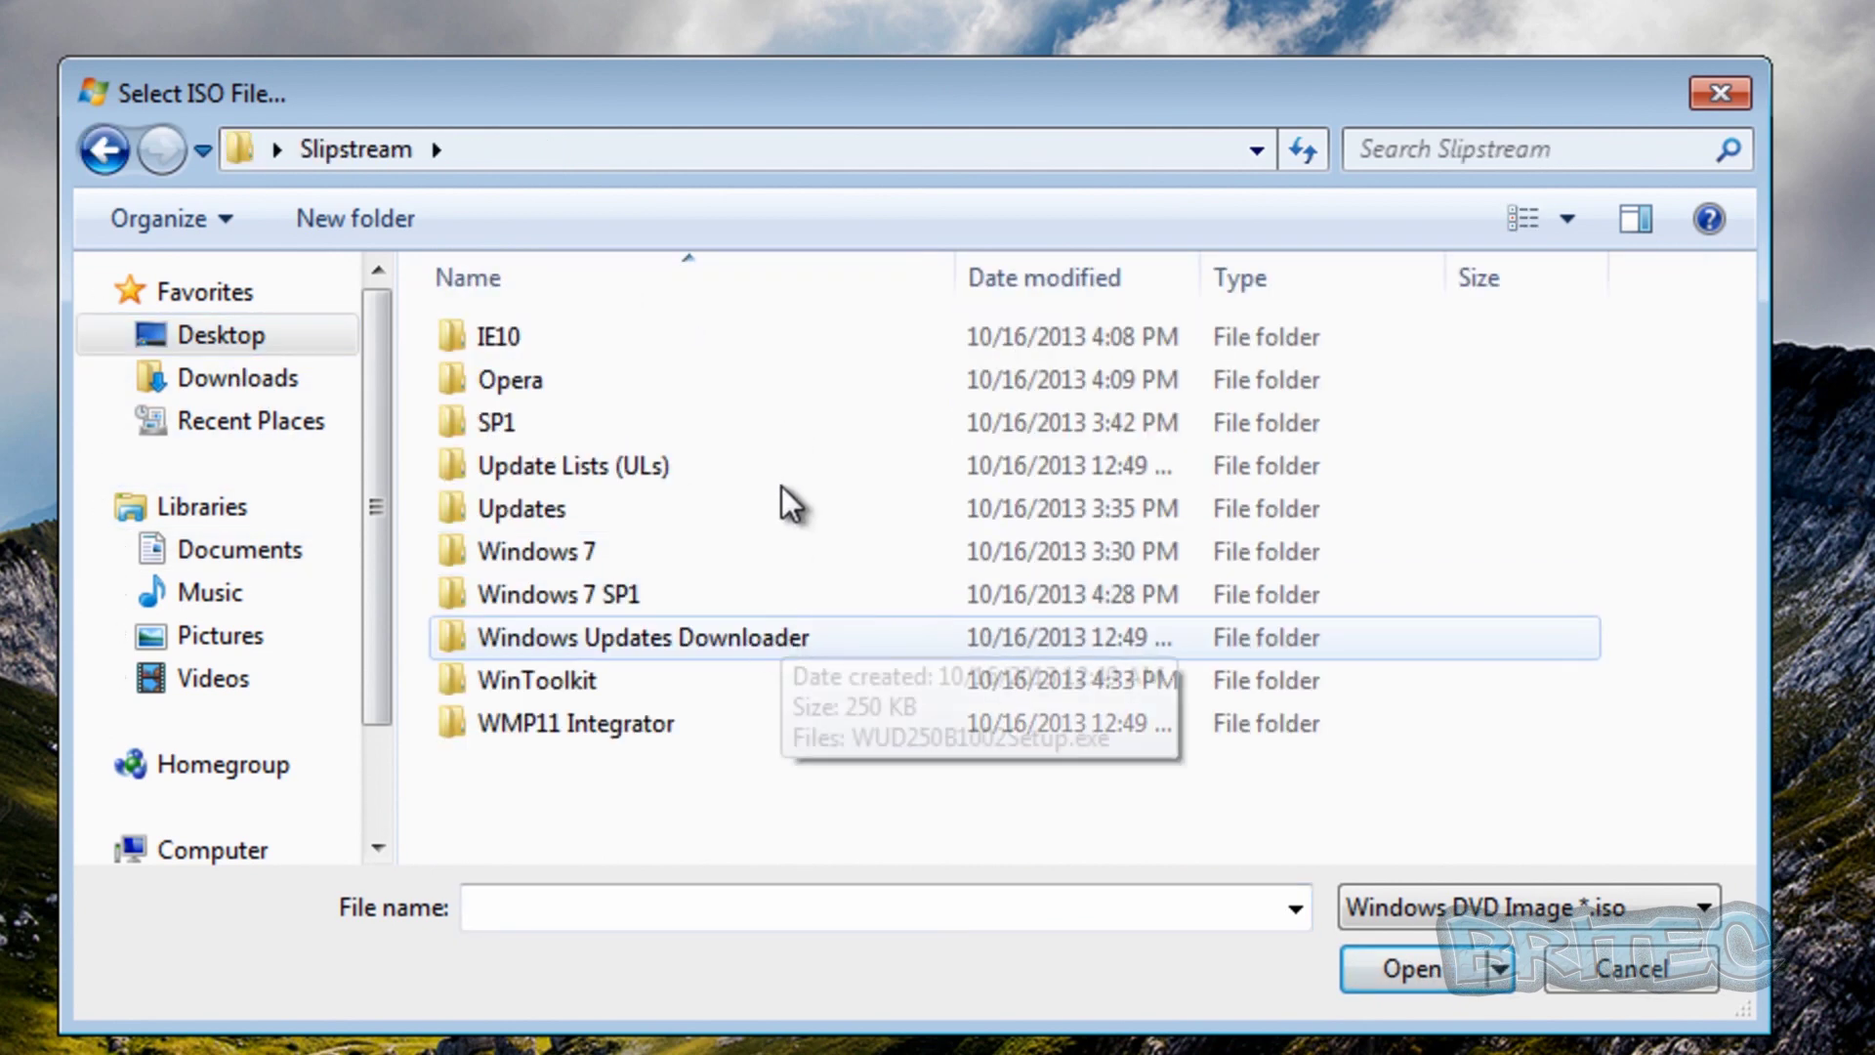
{"action": "double_click", "coordinate": [560, 555]}
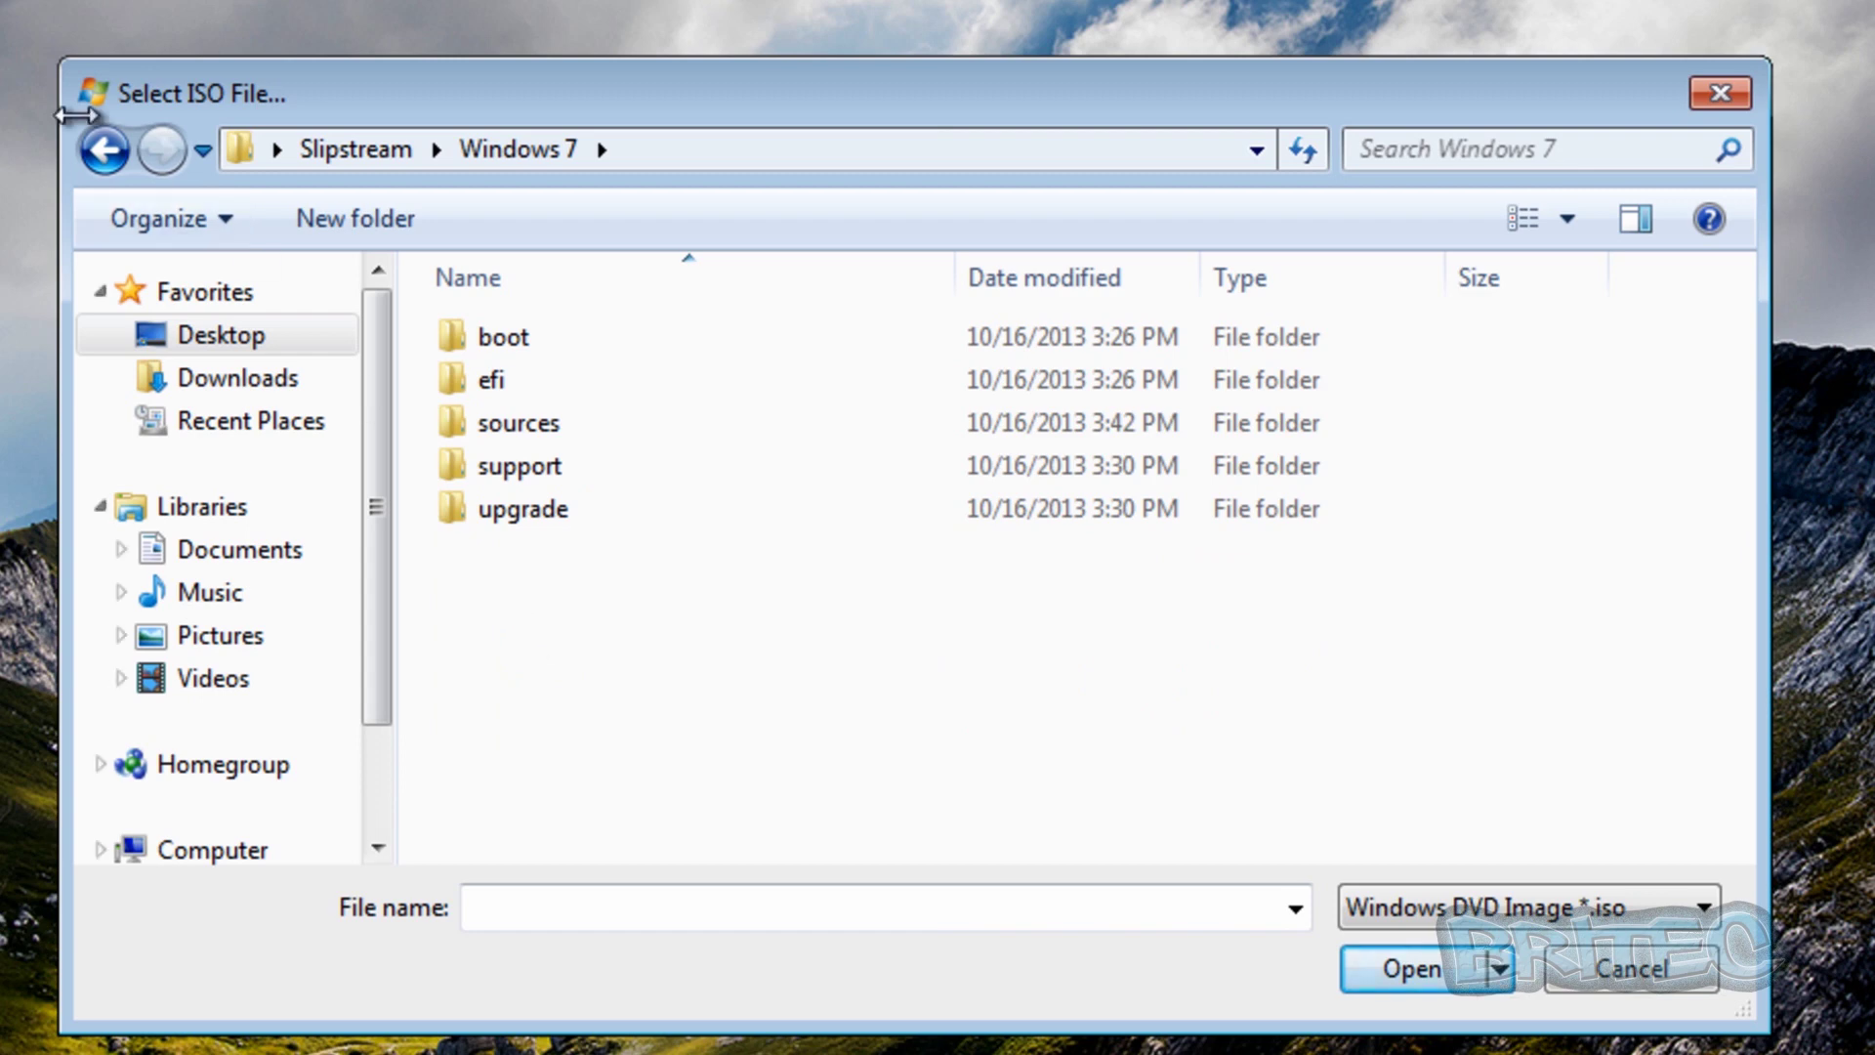
{"action": "left_click", "coordinate": [104, 161]}
{"action": "double_click", "coordinate": [599, 592]}
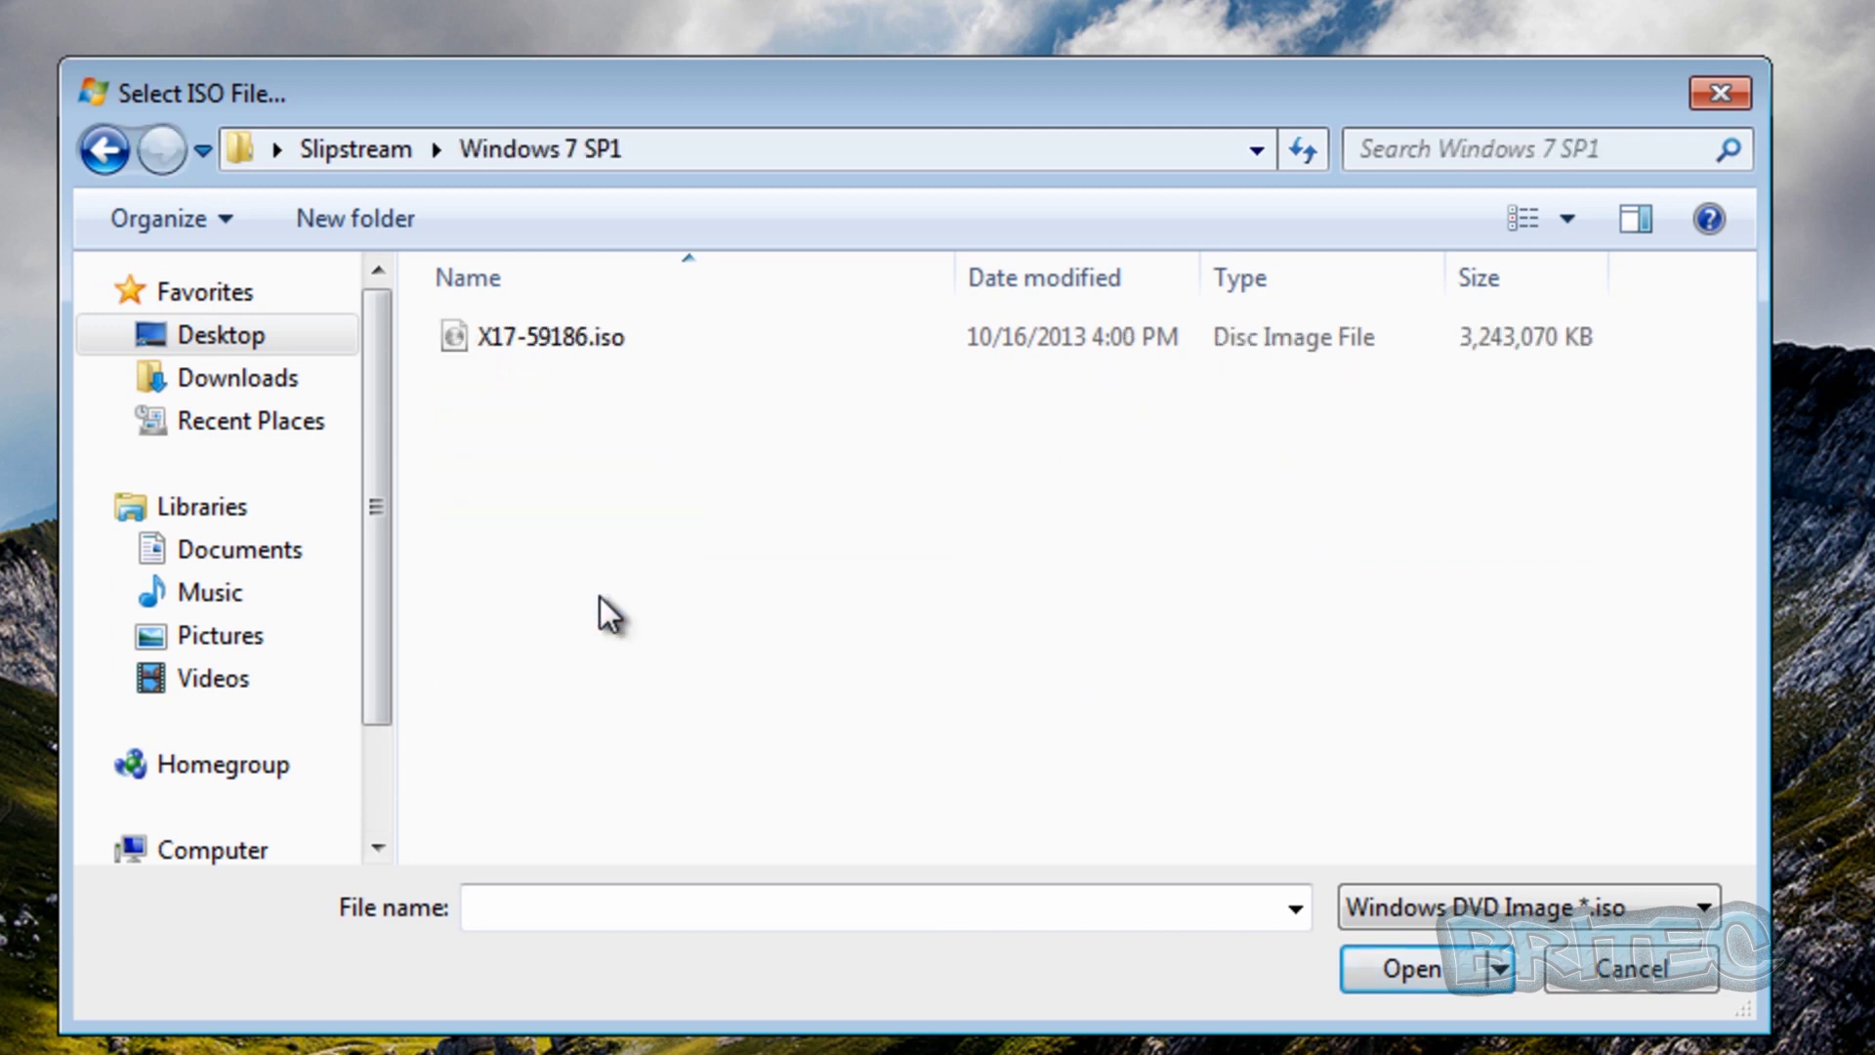
{"action": "left_click", "coordinate": [504, 334]}
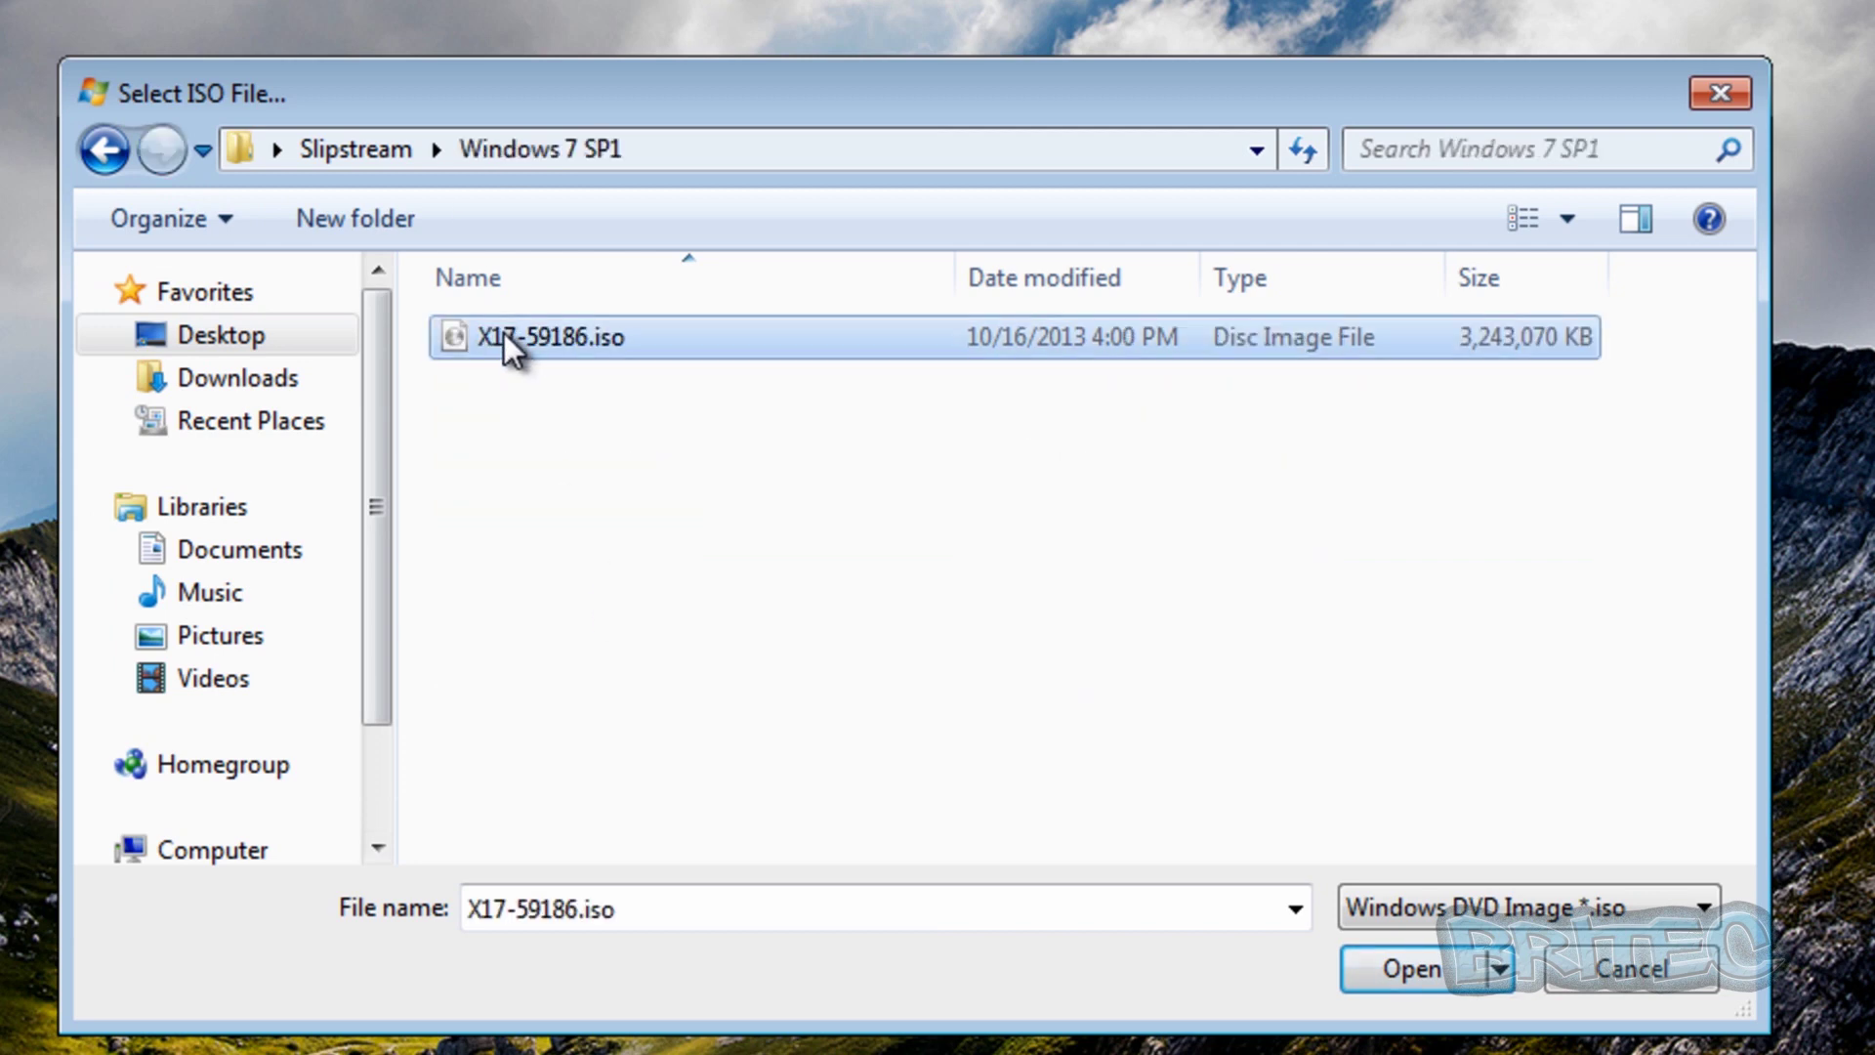
{"action": "left_click", "coordinate": [1403, 970]}
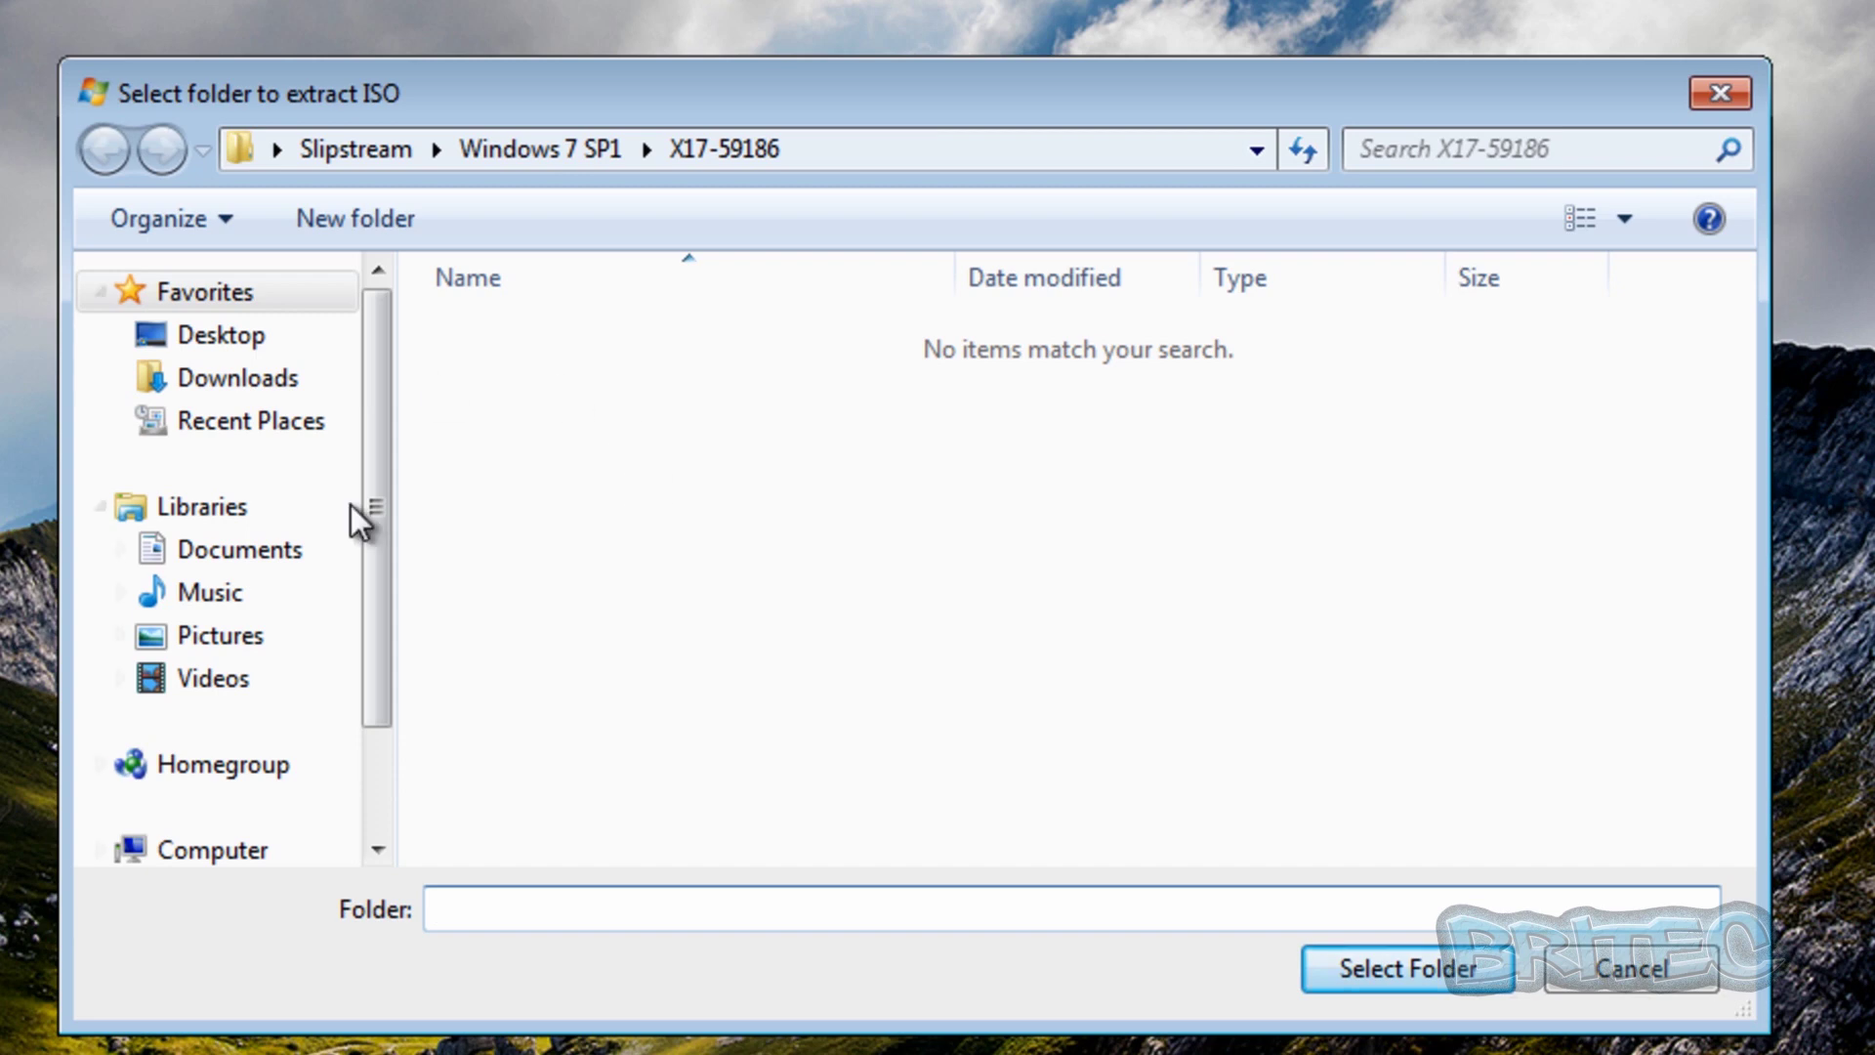
{"action": "left_click", "coordinate": [1379, 971]}
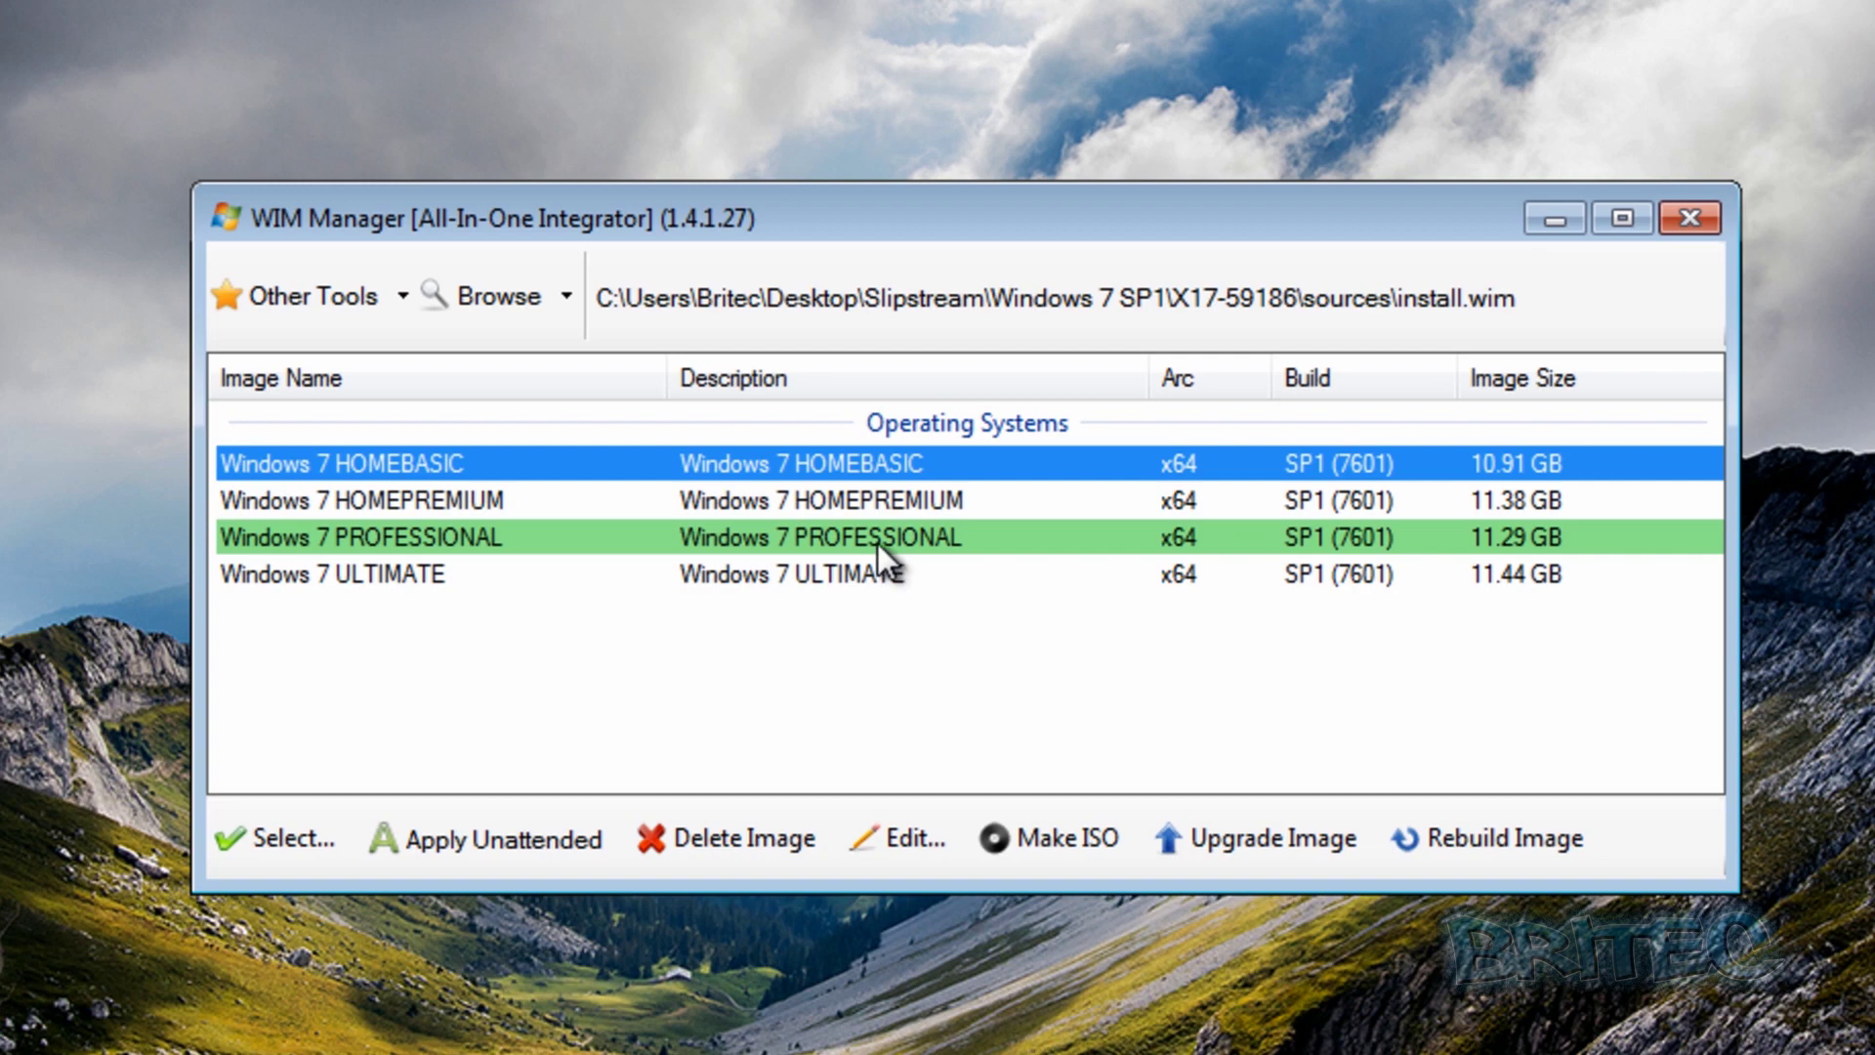
- Minimize WIM Manager and open Slipstream's Windows 7 SP1 folder to check the extracted ISO contents
{"action": "left_click", "coordinate": [1551, 221]}
{"action": "double_click", "coordinate": [903, 326]}
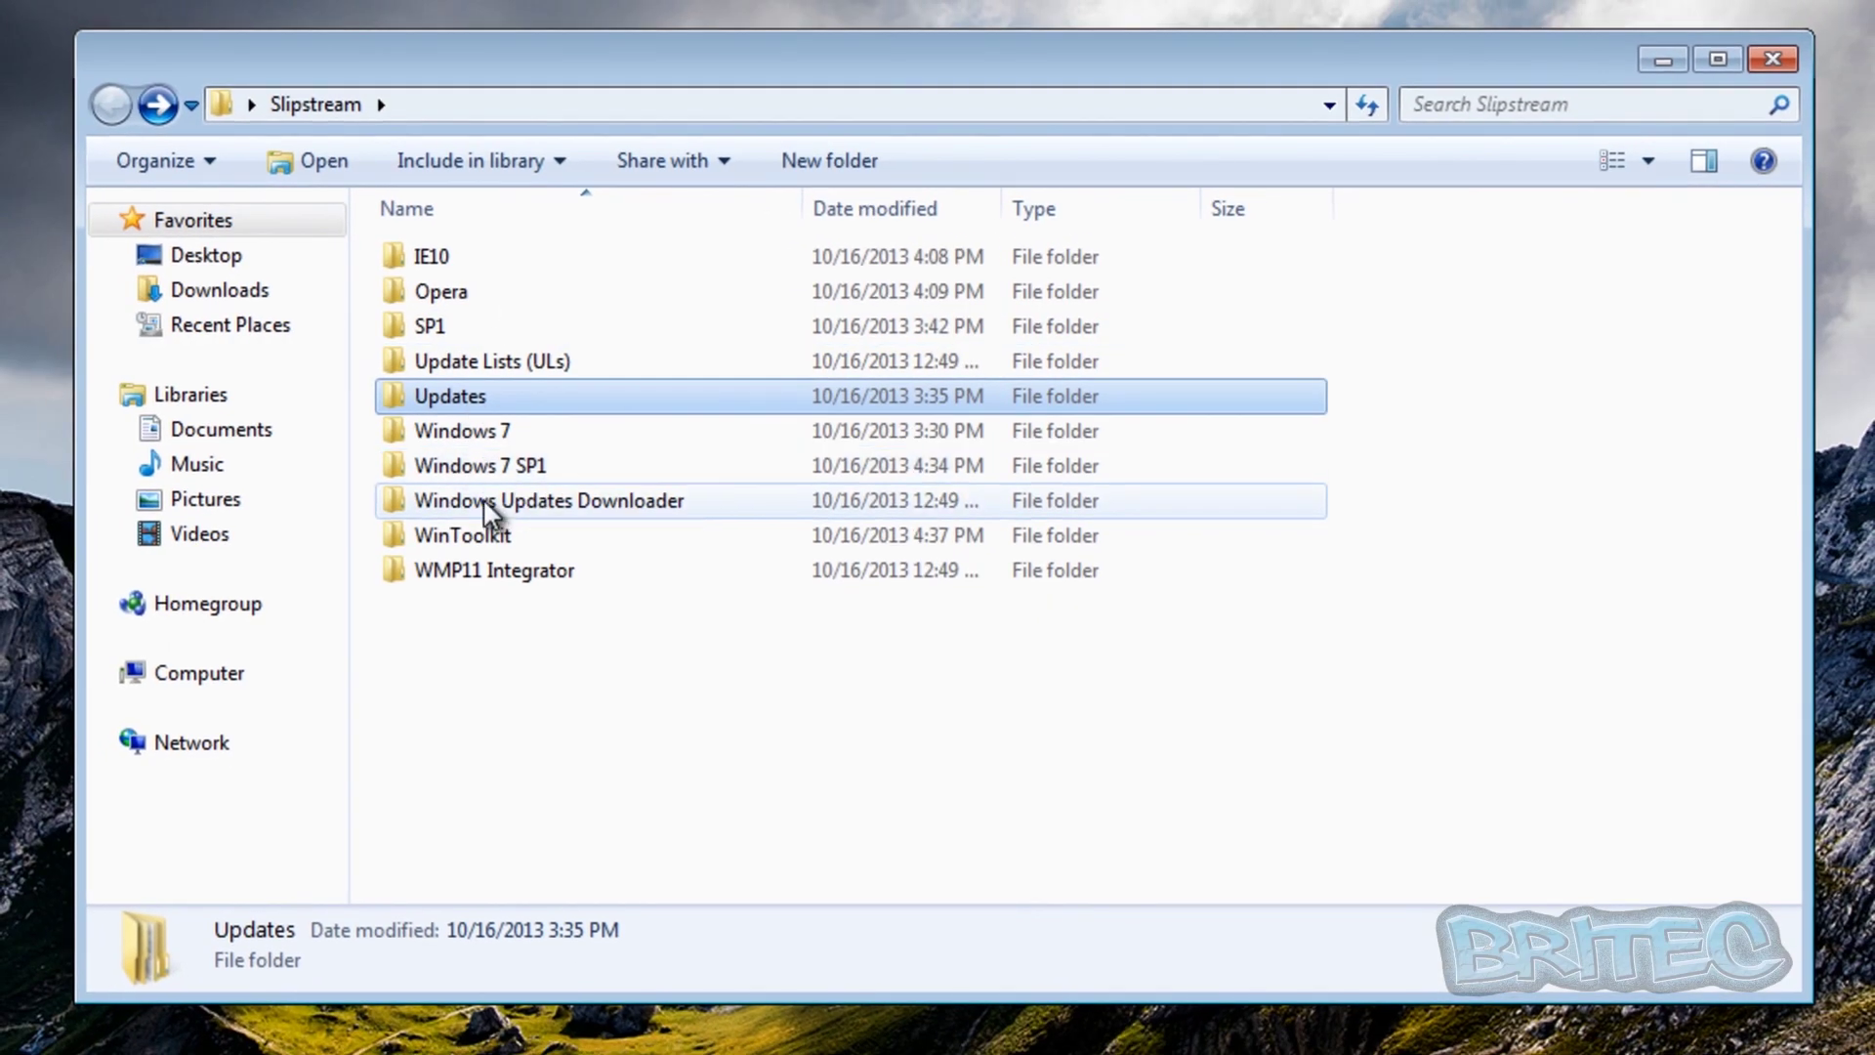
{"action": "double_click", "coordinate": [489, 466]}
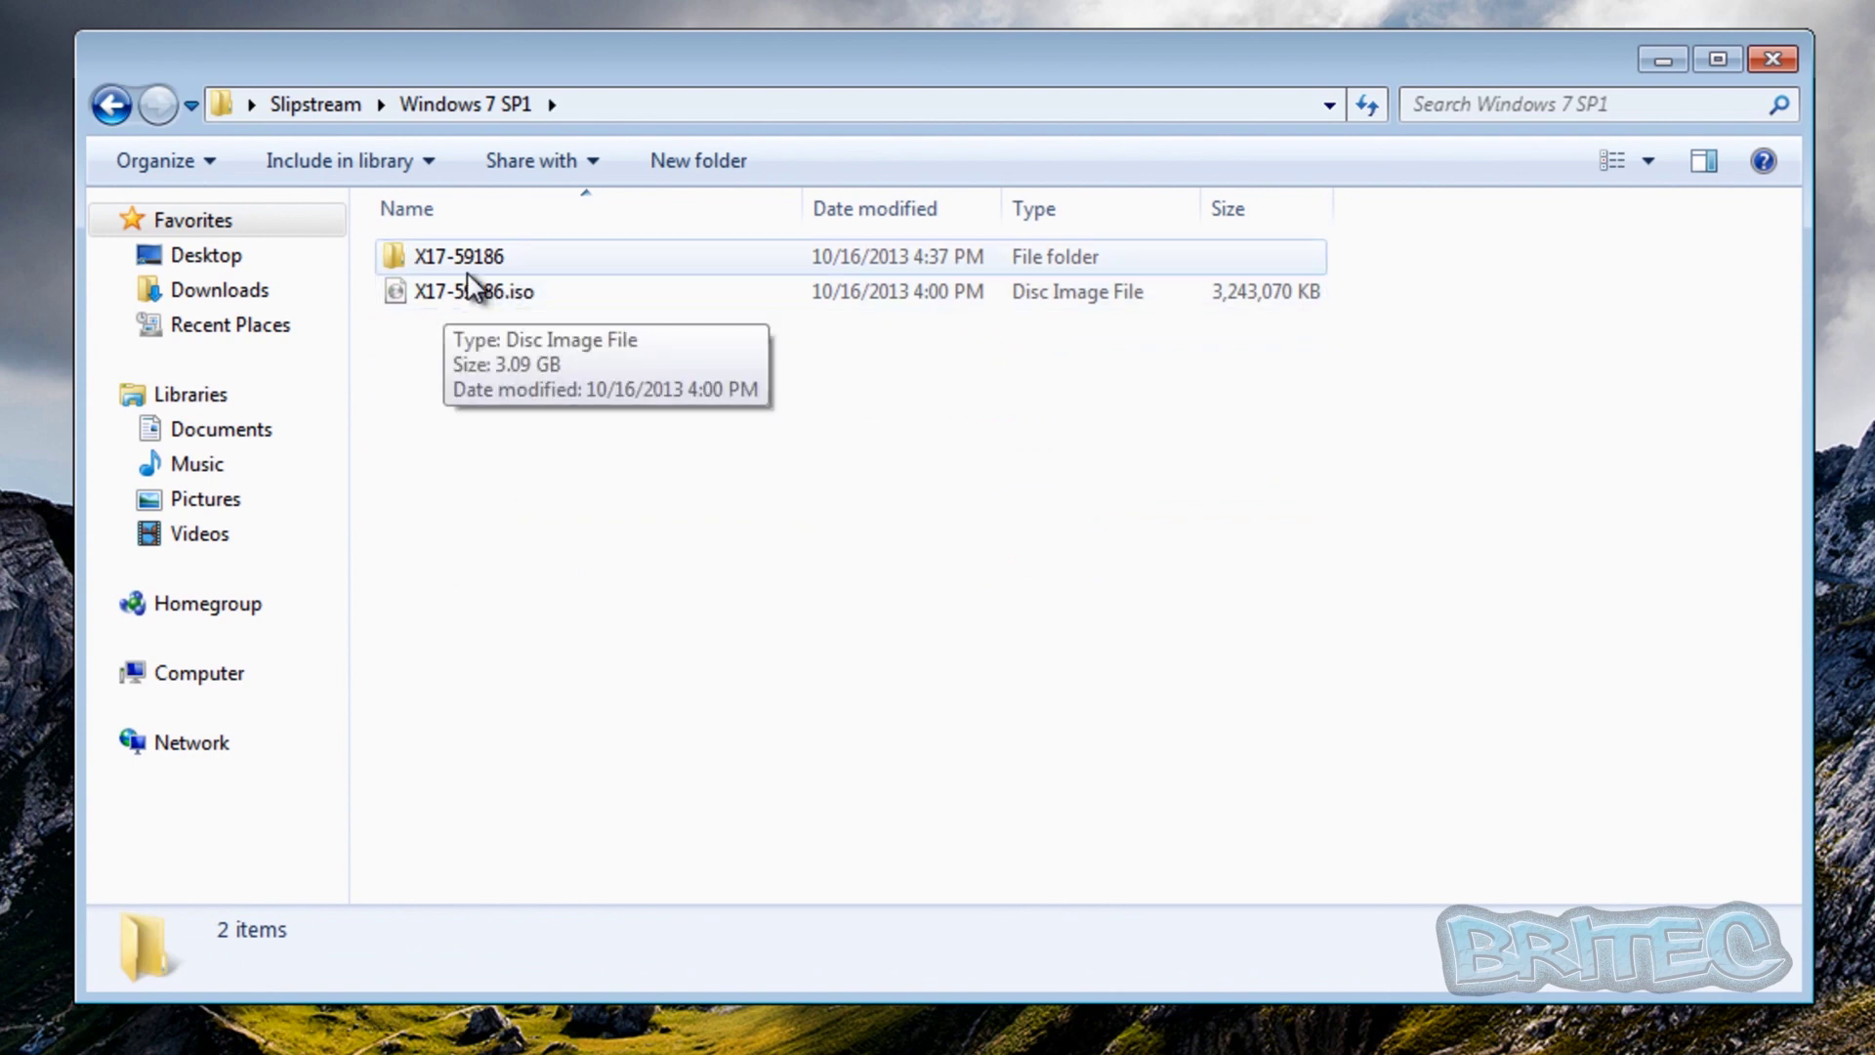
- Inspect the contents of the extracted X17-59186 folder and close the file window
{"action": "left_click", "coordinate": [485, 266]}
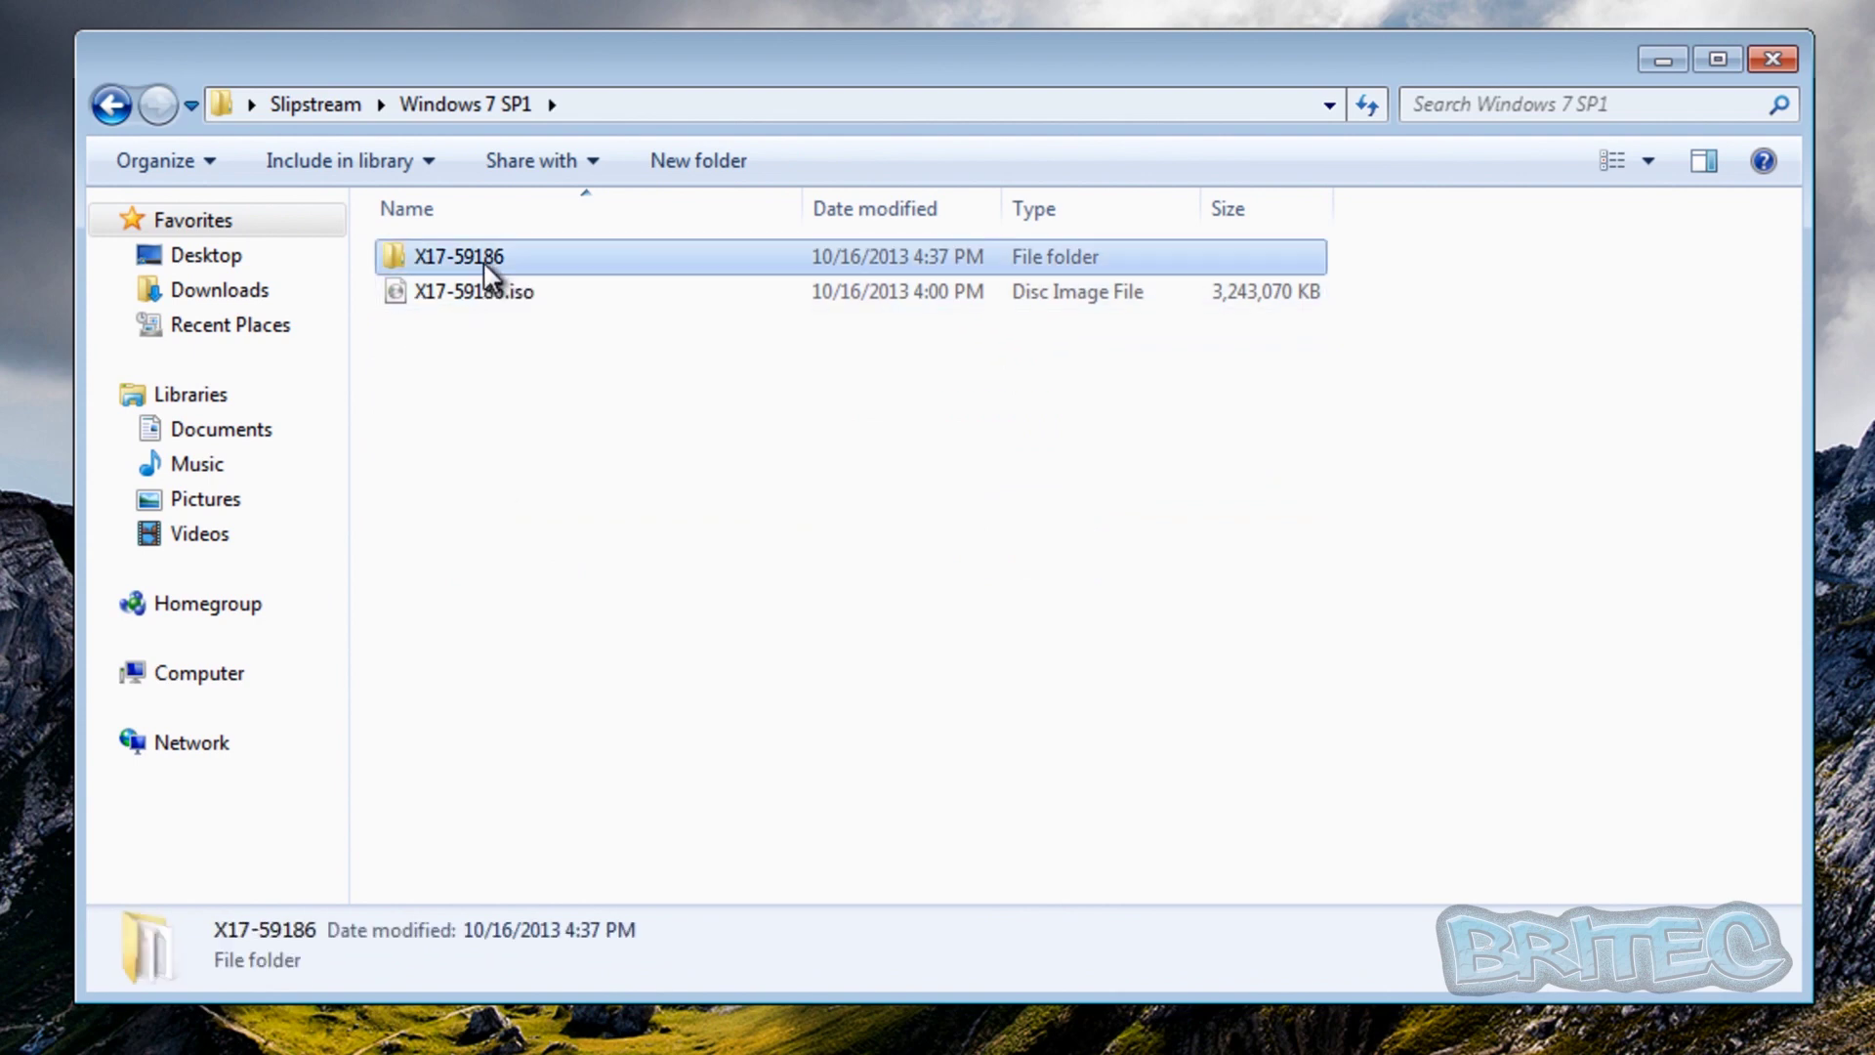
{"action": "double_click", "coordinate": [486, 259]}
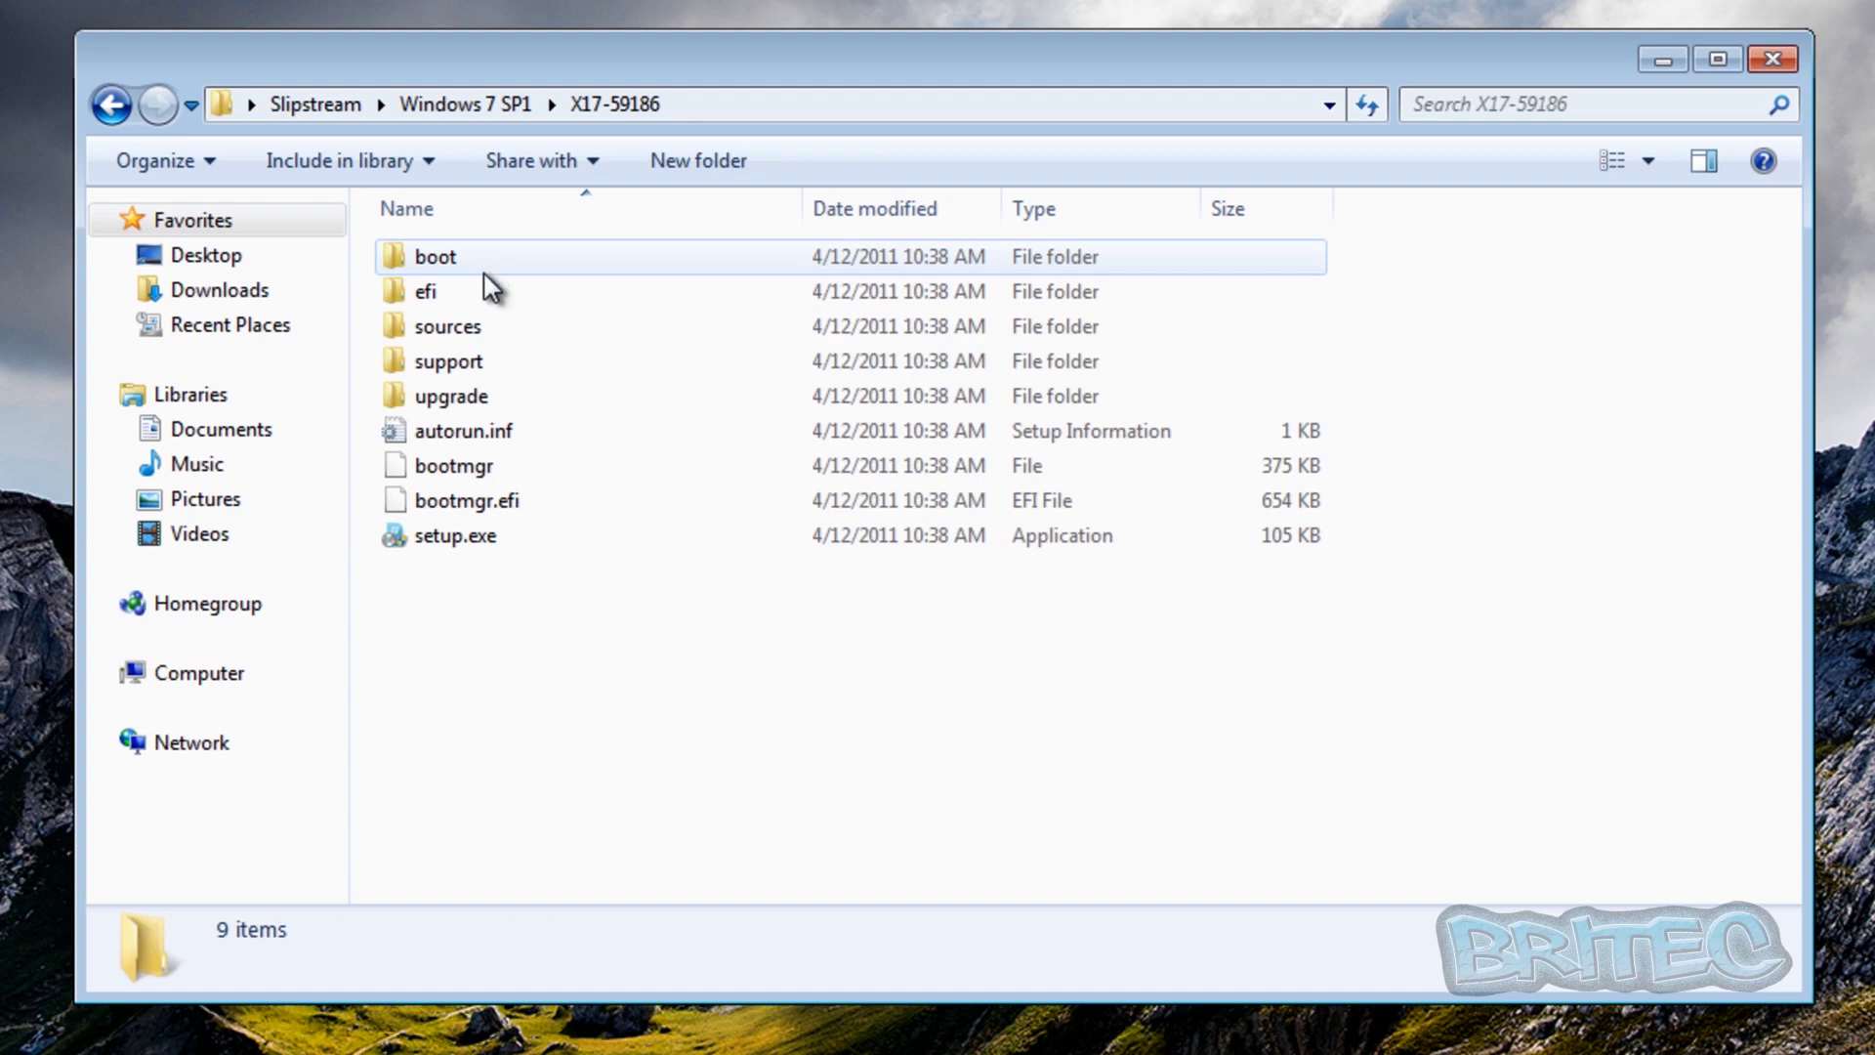
{"action": "left_click", "coordinate": [137, 111]}
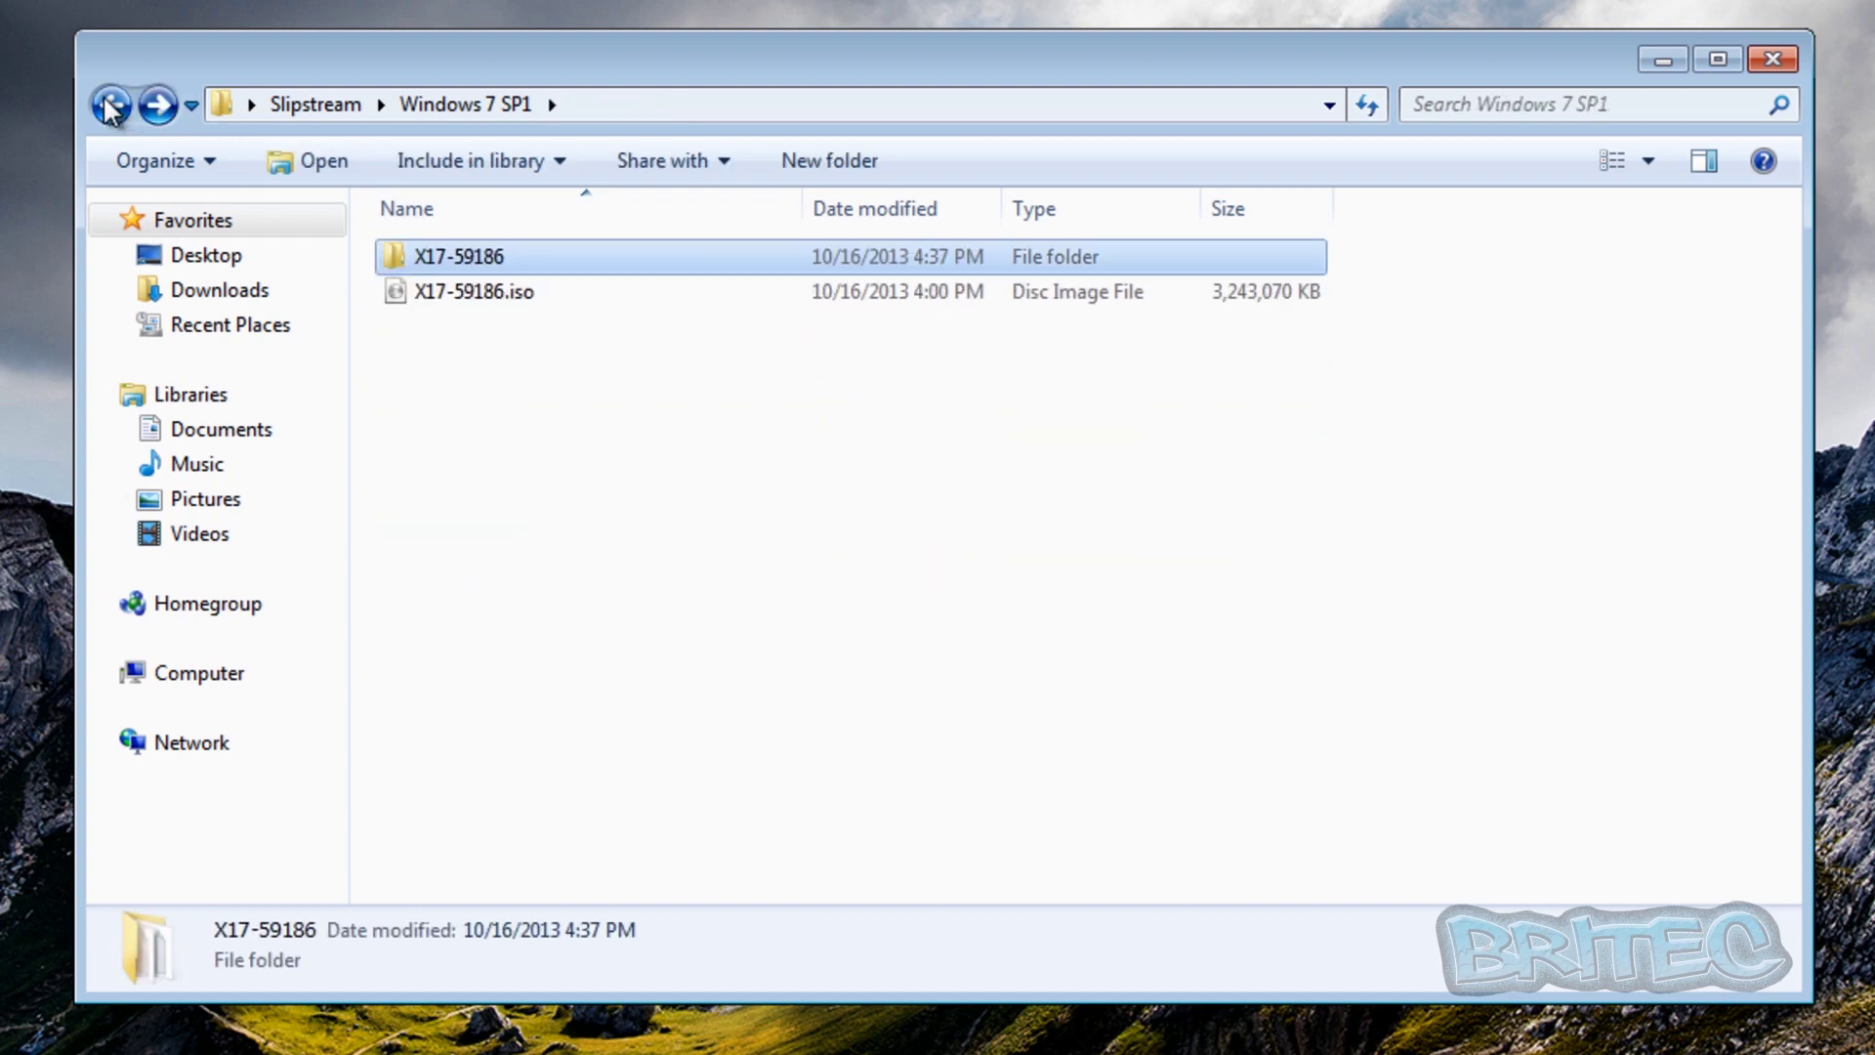
{"action": "left_click", "coordinate": [1782, 62]}
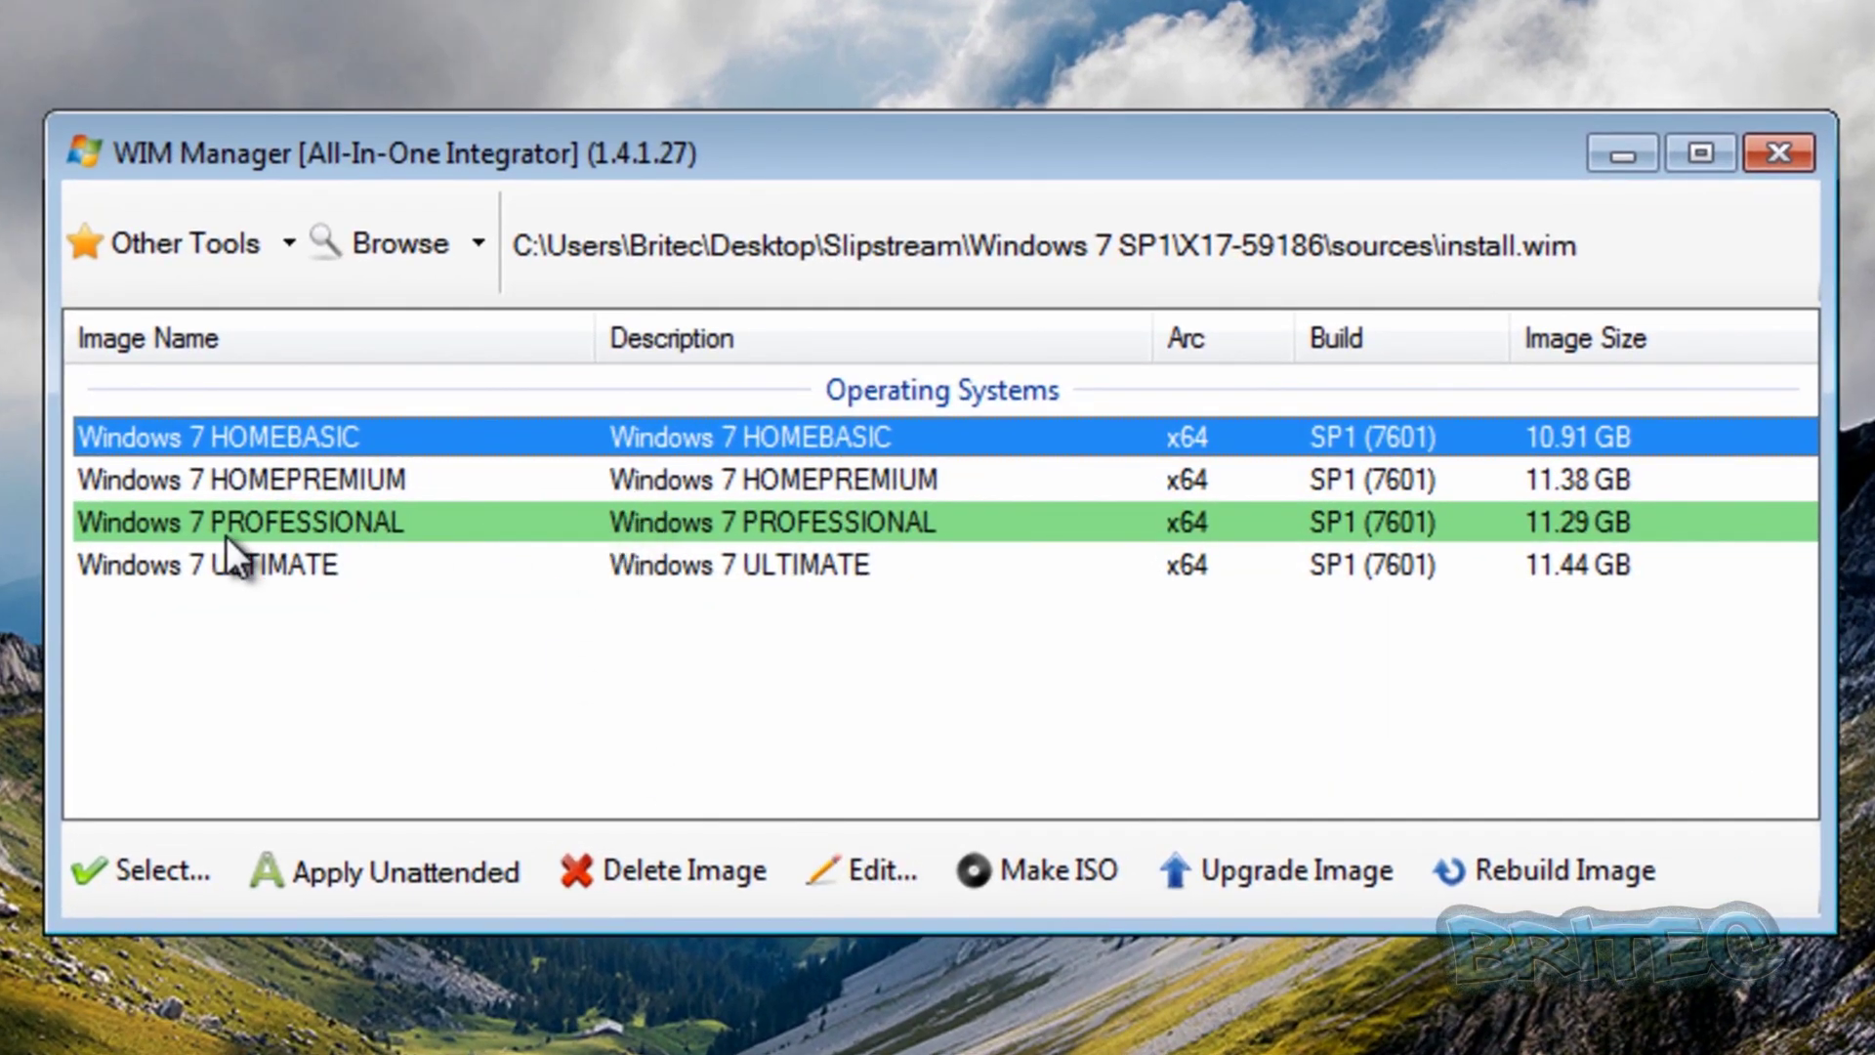
- Select the Windows 7 PROFESSIONAL image in WIM Manager and continue to the integrator without a preset
{"action": "left_click", "coordinate": [226, 530]}
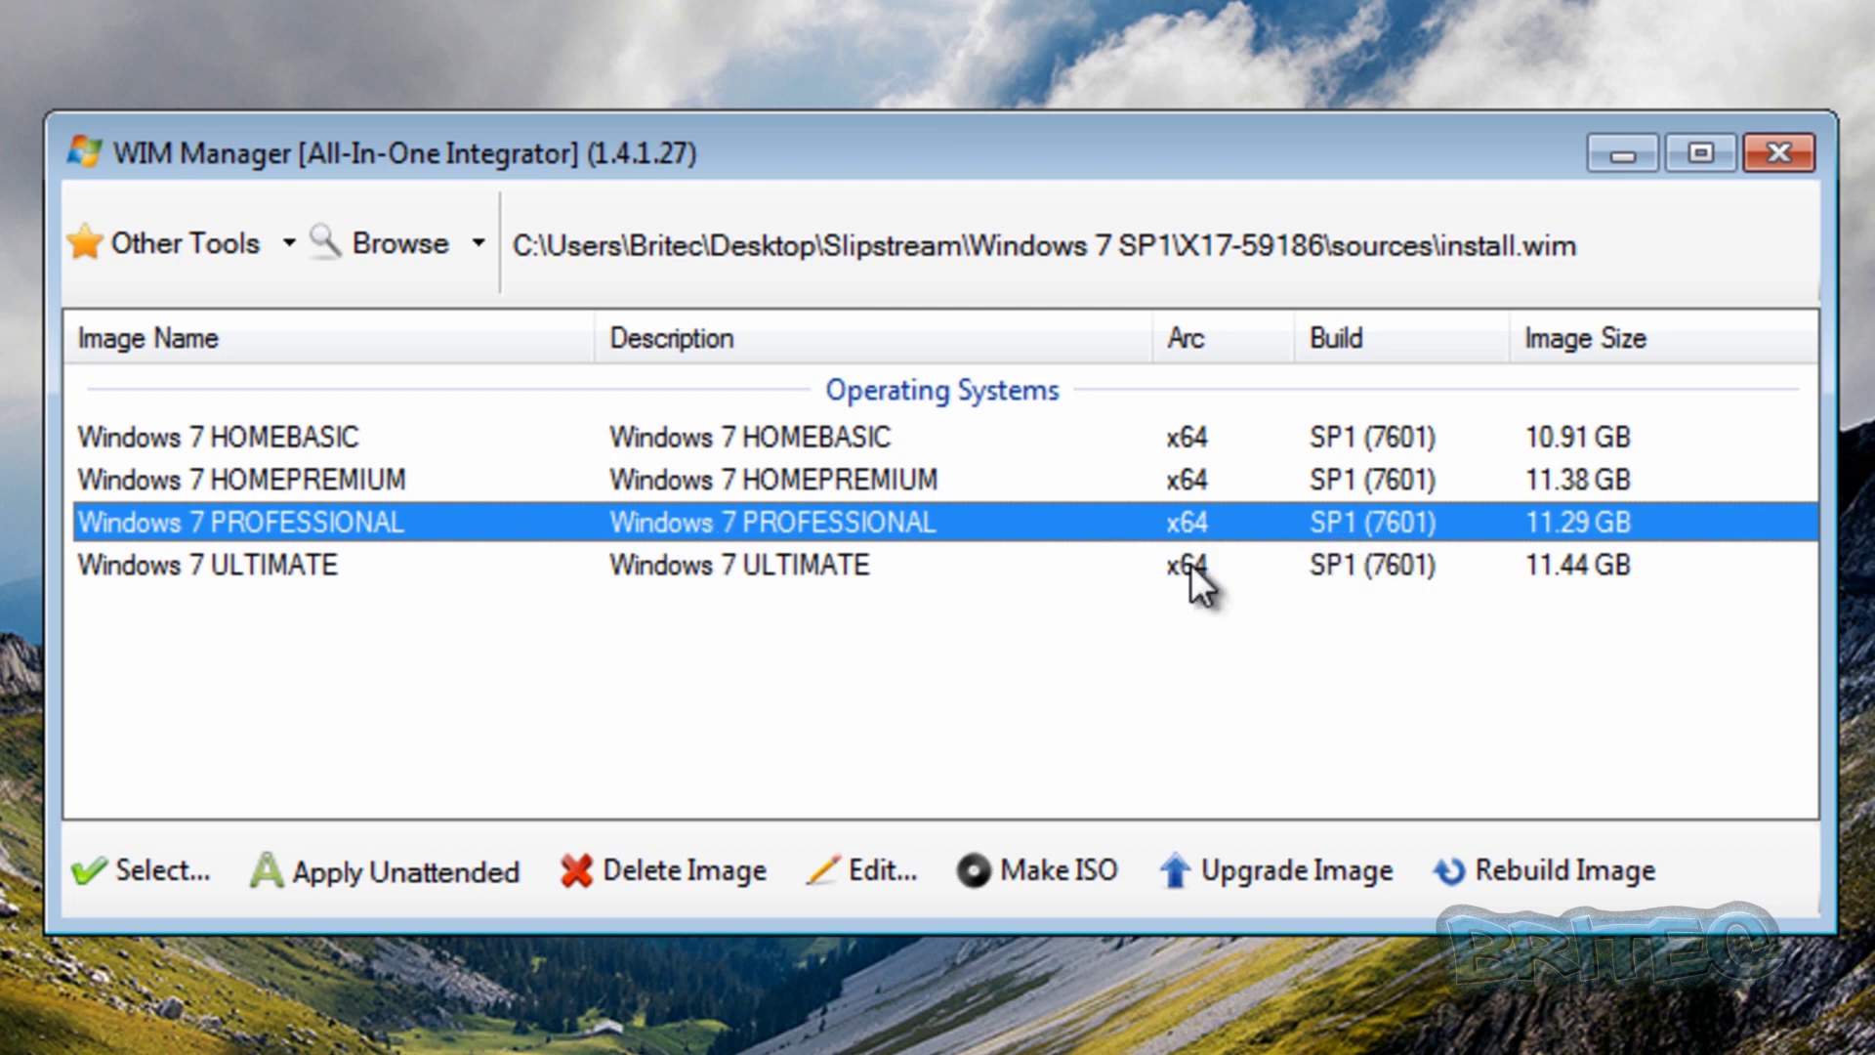
{"action": "left_click", "coordinate": [149, 885]}
{"action": "left_click", "coordinate": [287, 949]}
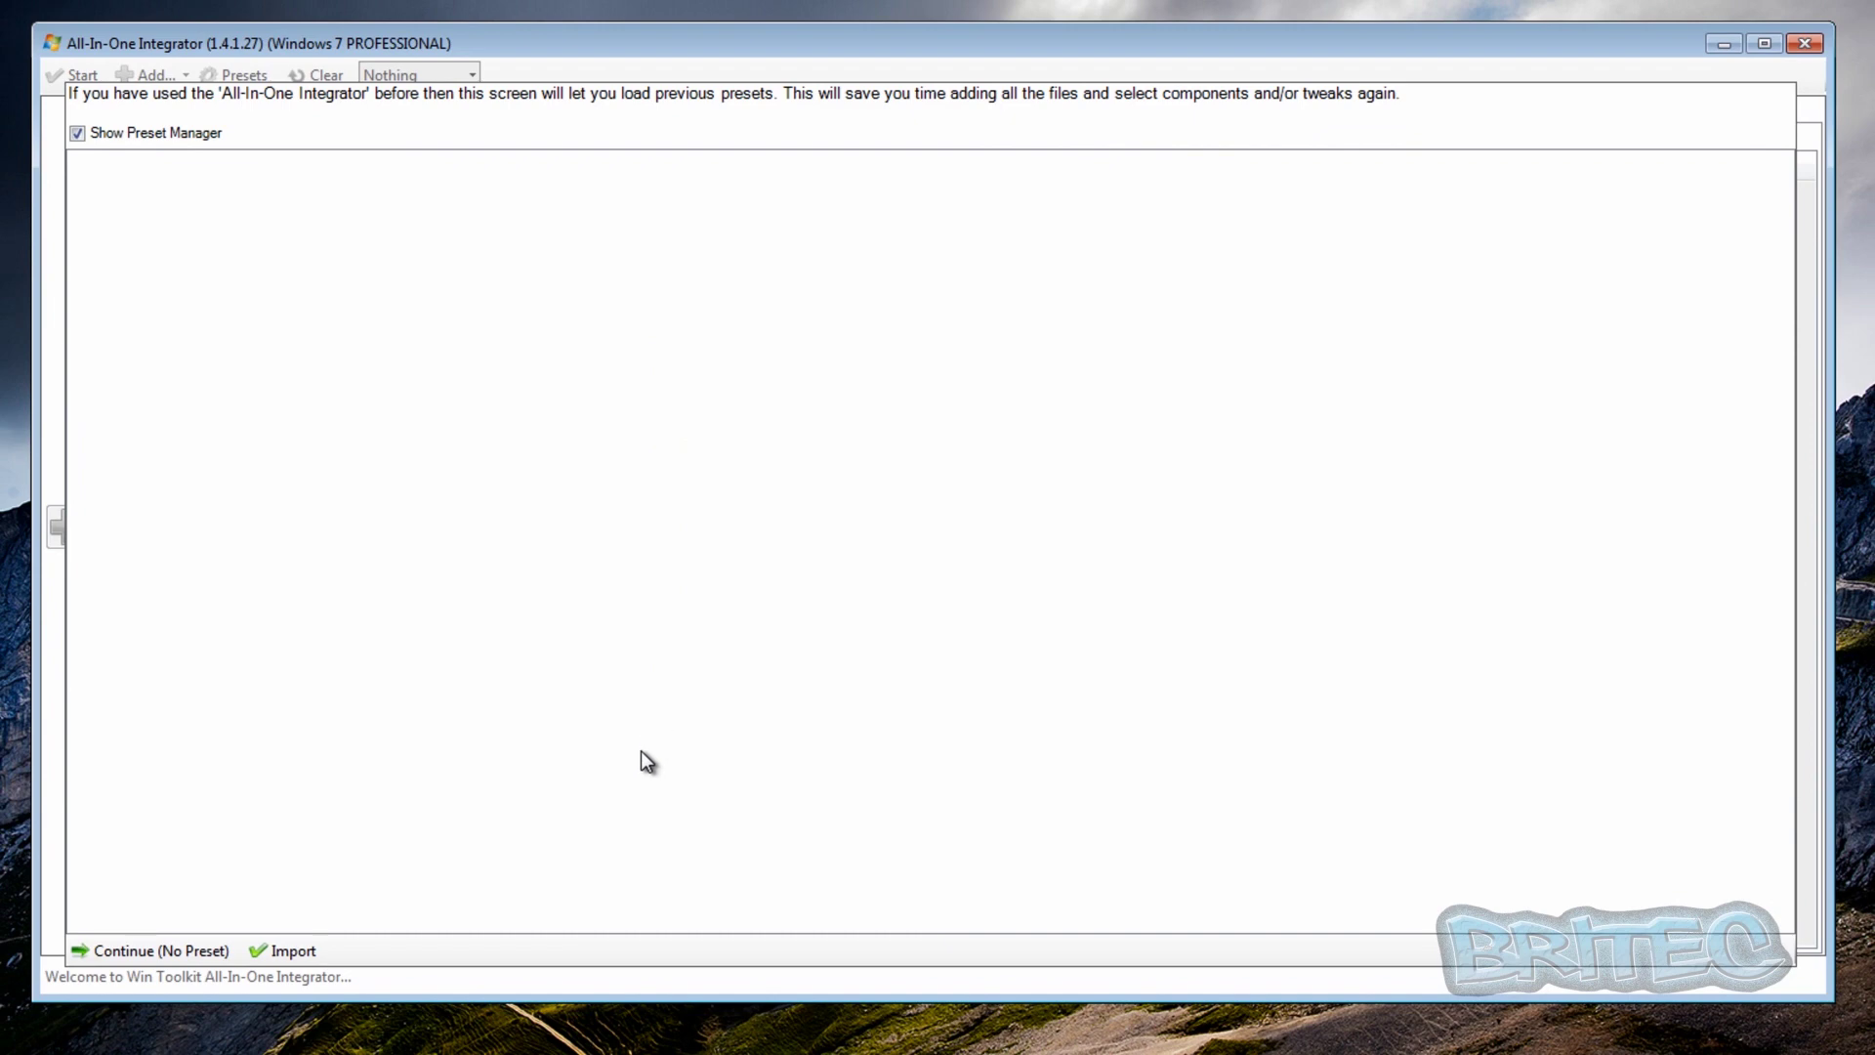
{"action": "left_click", "coordinate": [121, 954]}
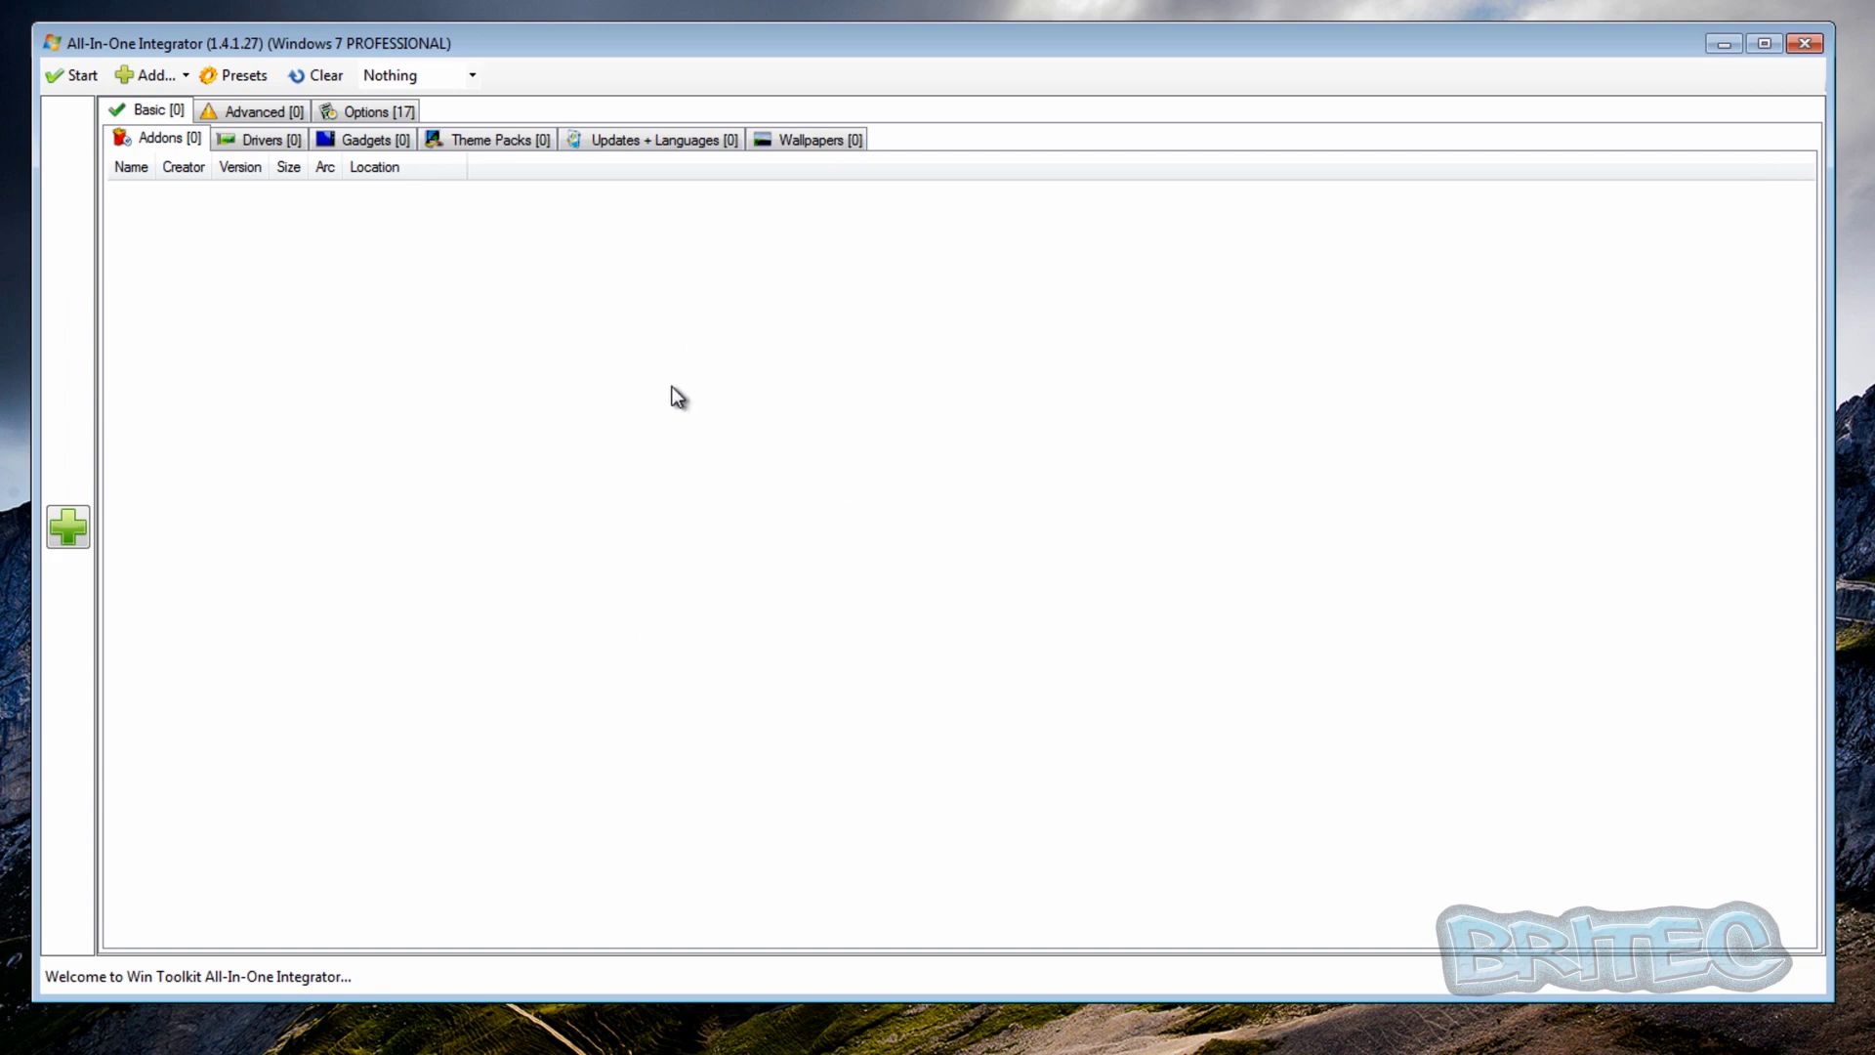
- Add every update file from Slipstream's Updates\McRip Windows 7 x64 folder to the Updates + Languages list
{"action": "left_click", "coordinate": [648, 149]}
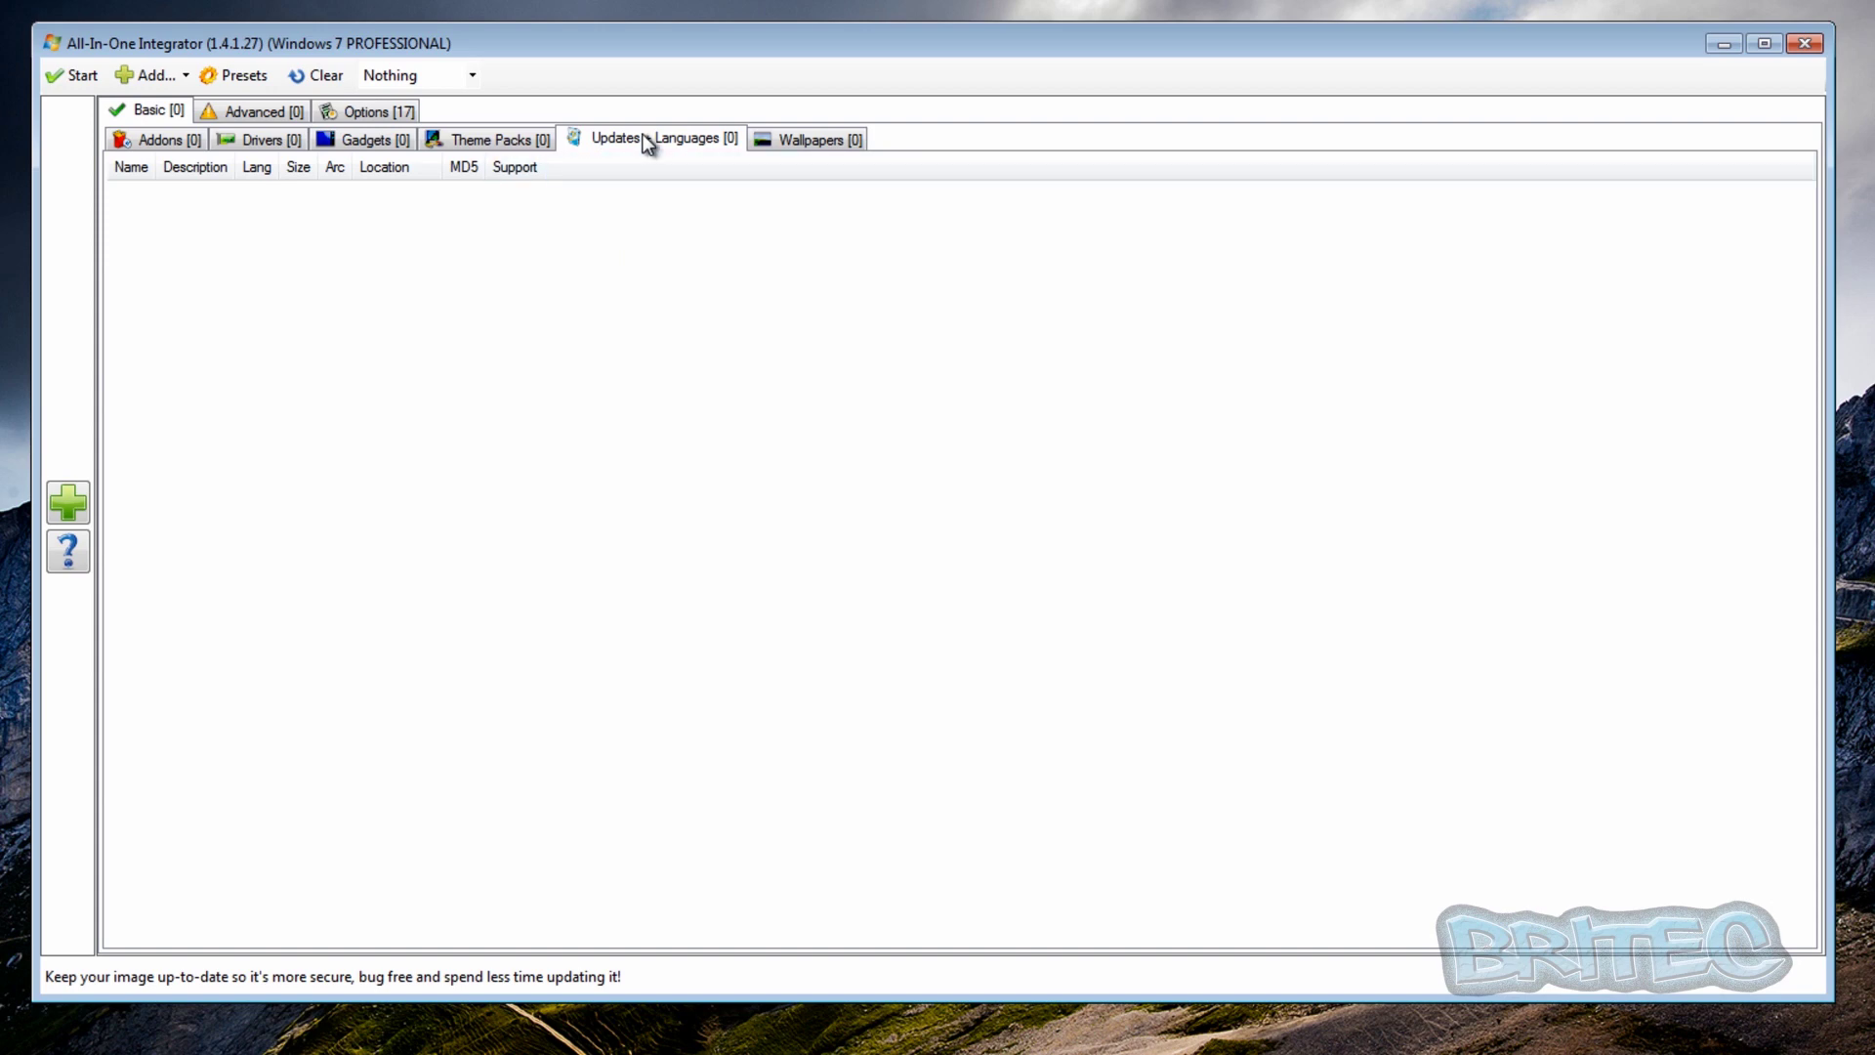
{"action": "left_click", "coordinate": [66, 508]}
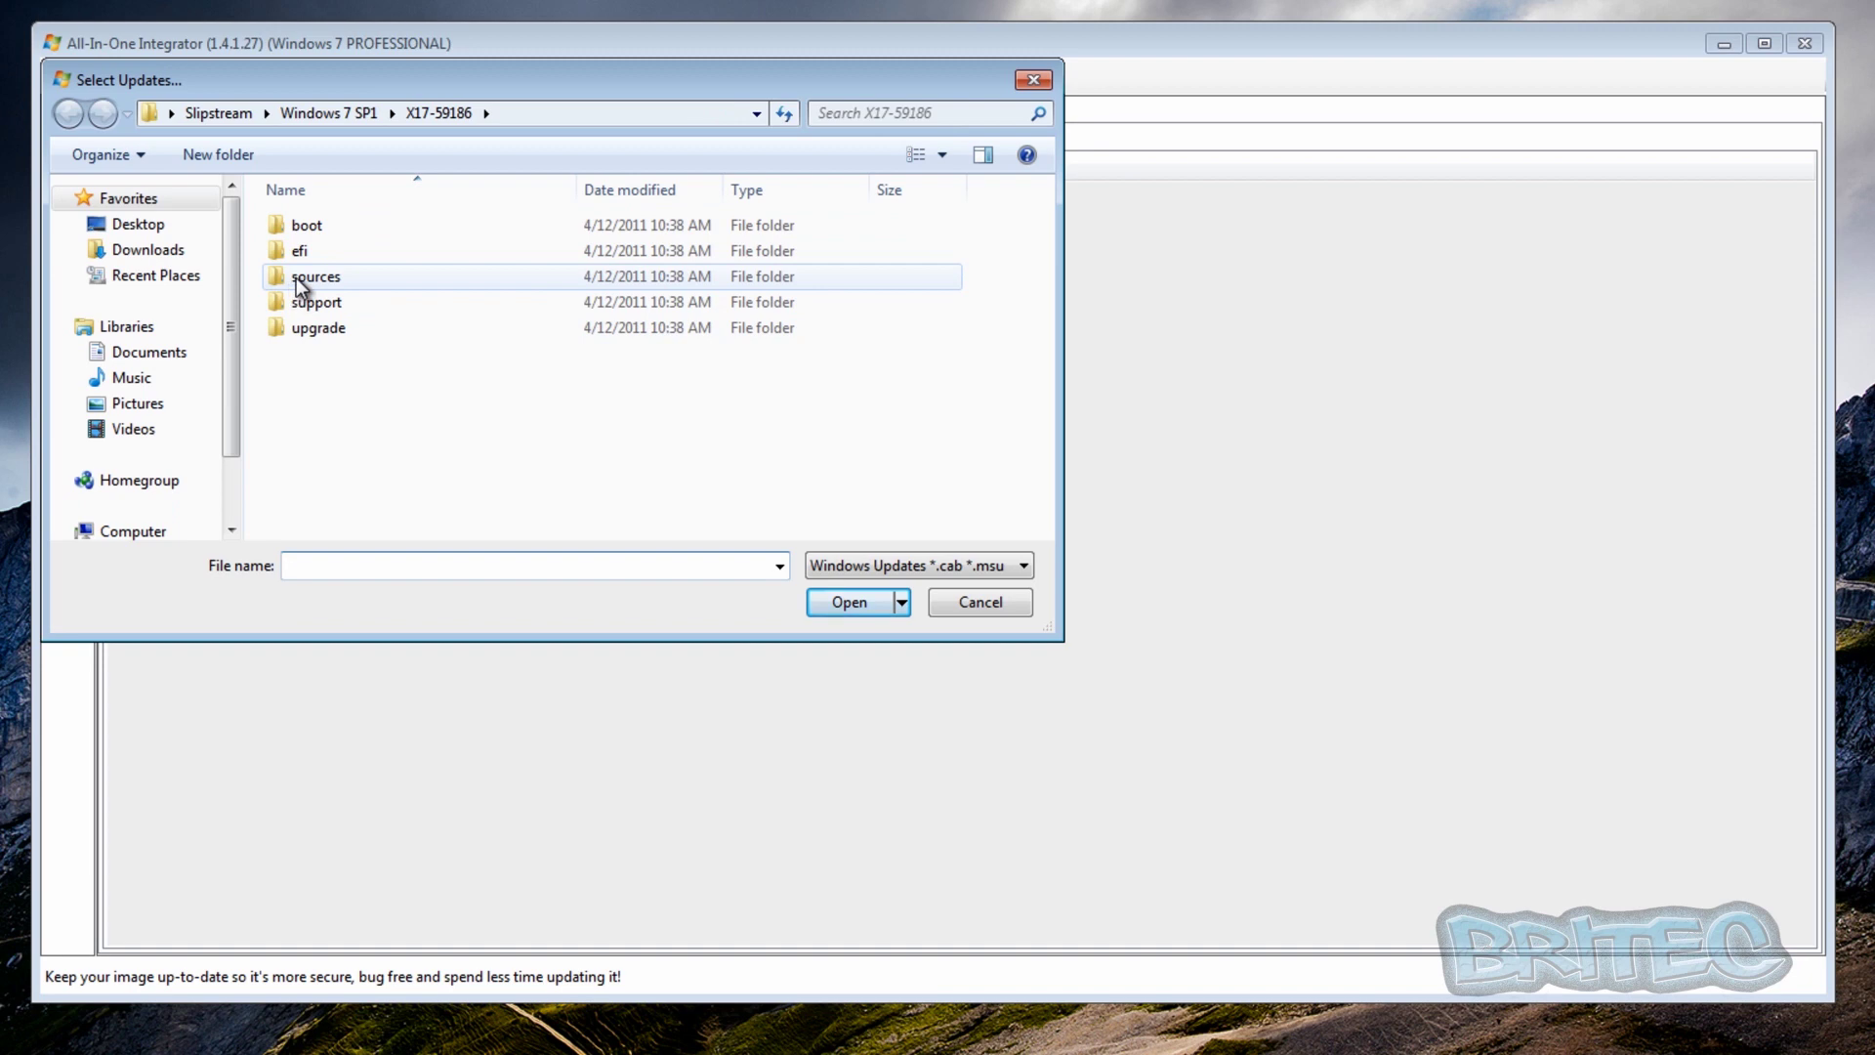
{"action": "left_click", "coordinate": [132, 227]}
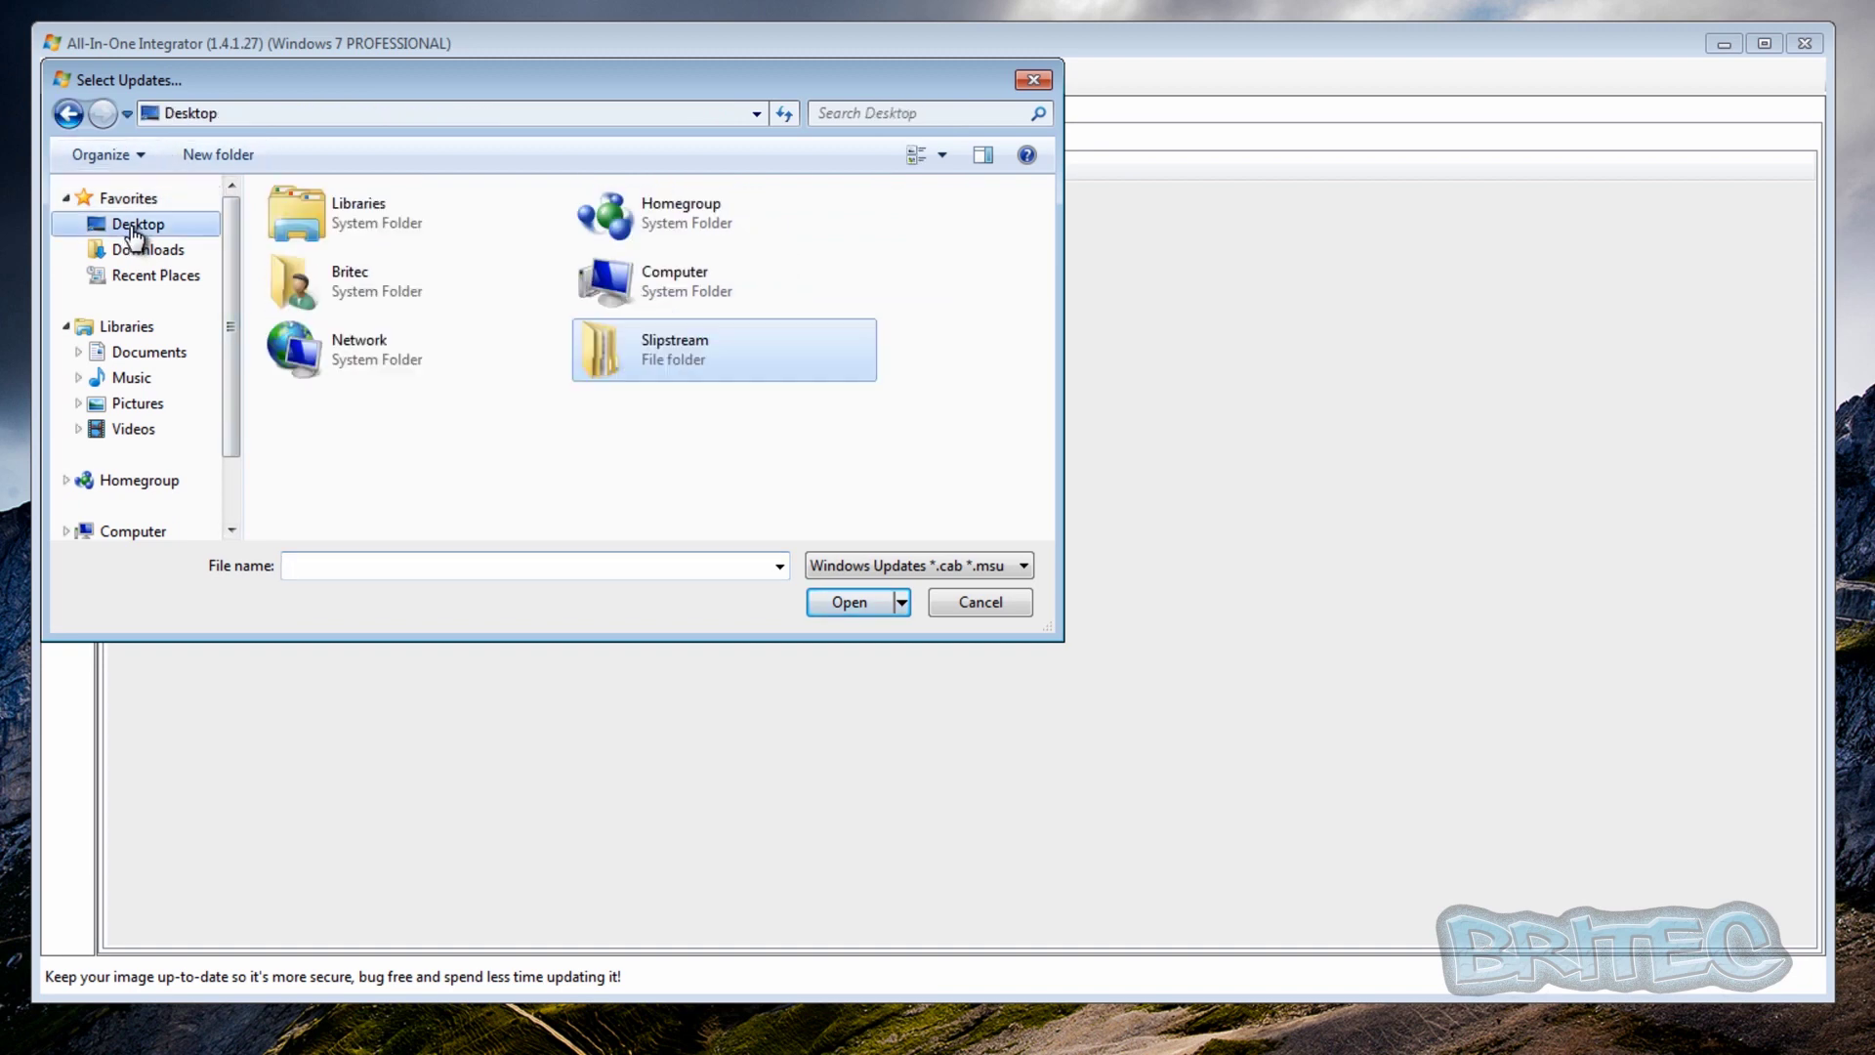
{"action": "double_click", "coordinate": [643, 355]}
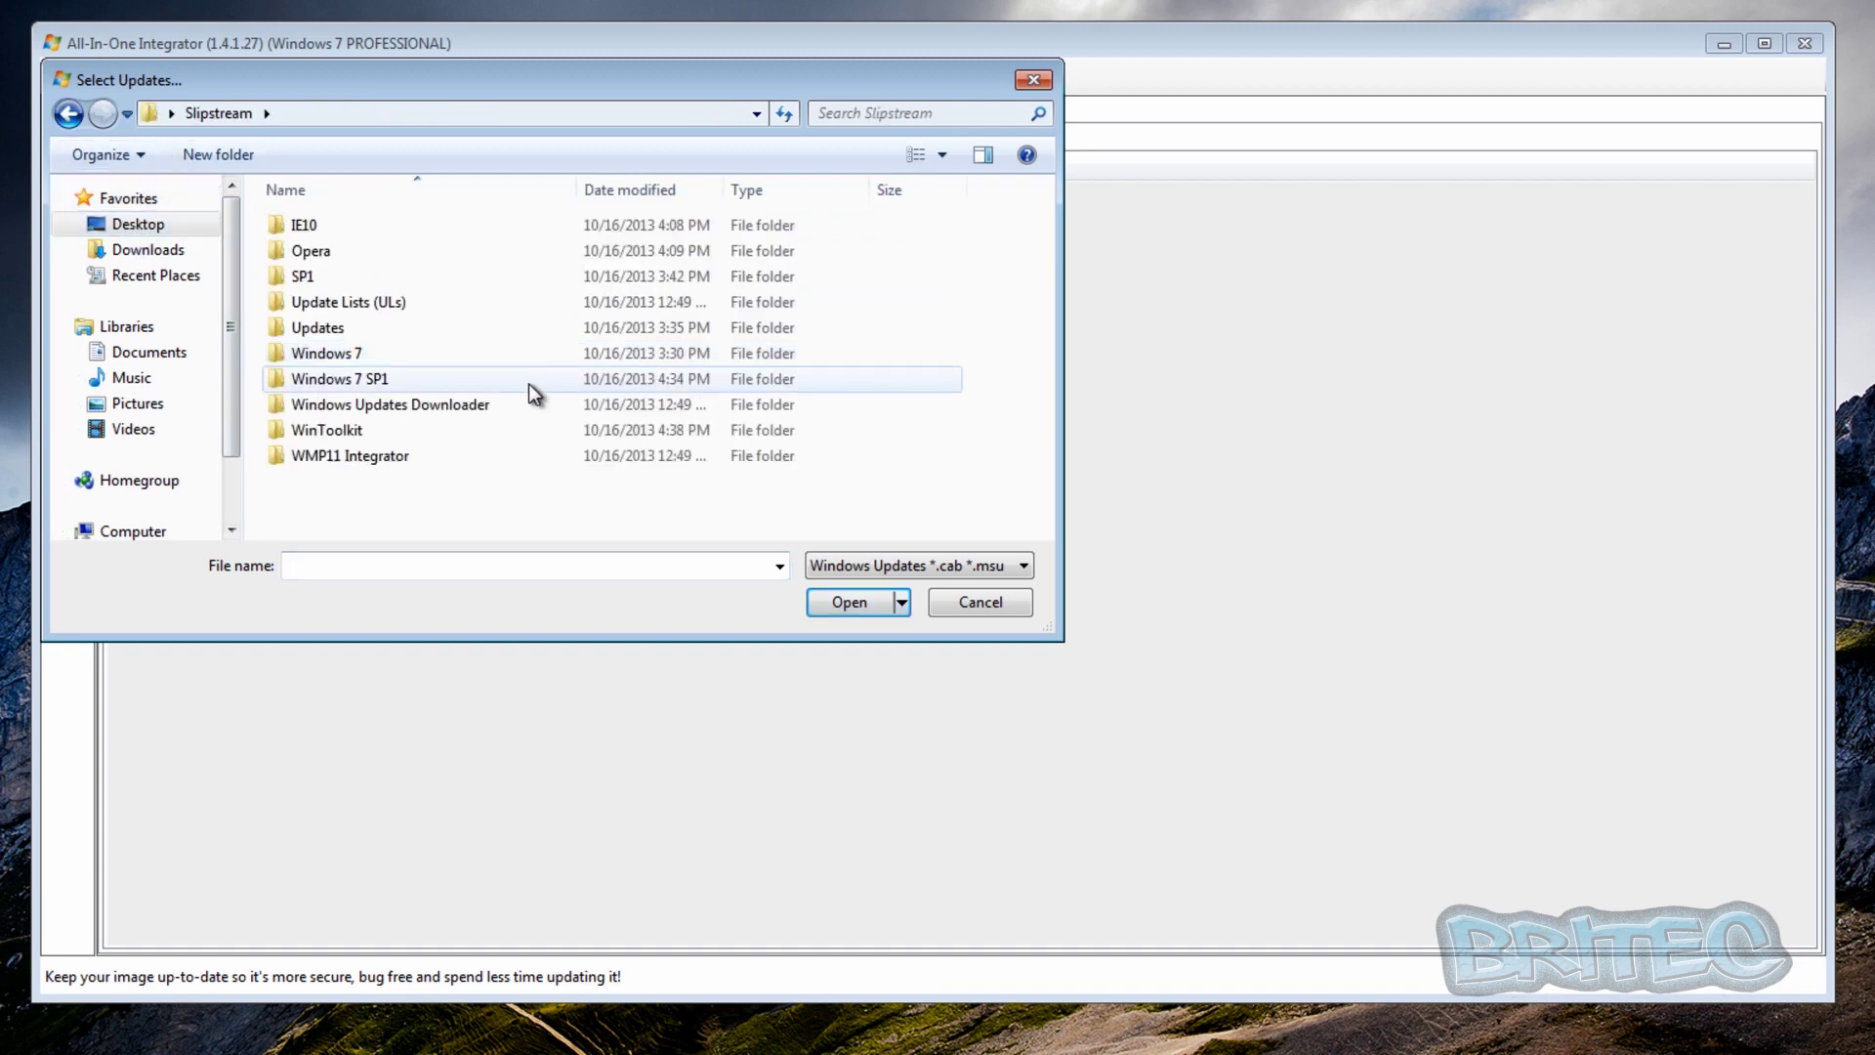
{"action": "double_click", "coordinate": [325, 333]}
{"action": "double_click", "coordinate": [320, 225]}
{"action": "left_click", "coordinate": [325, 225]}
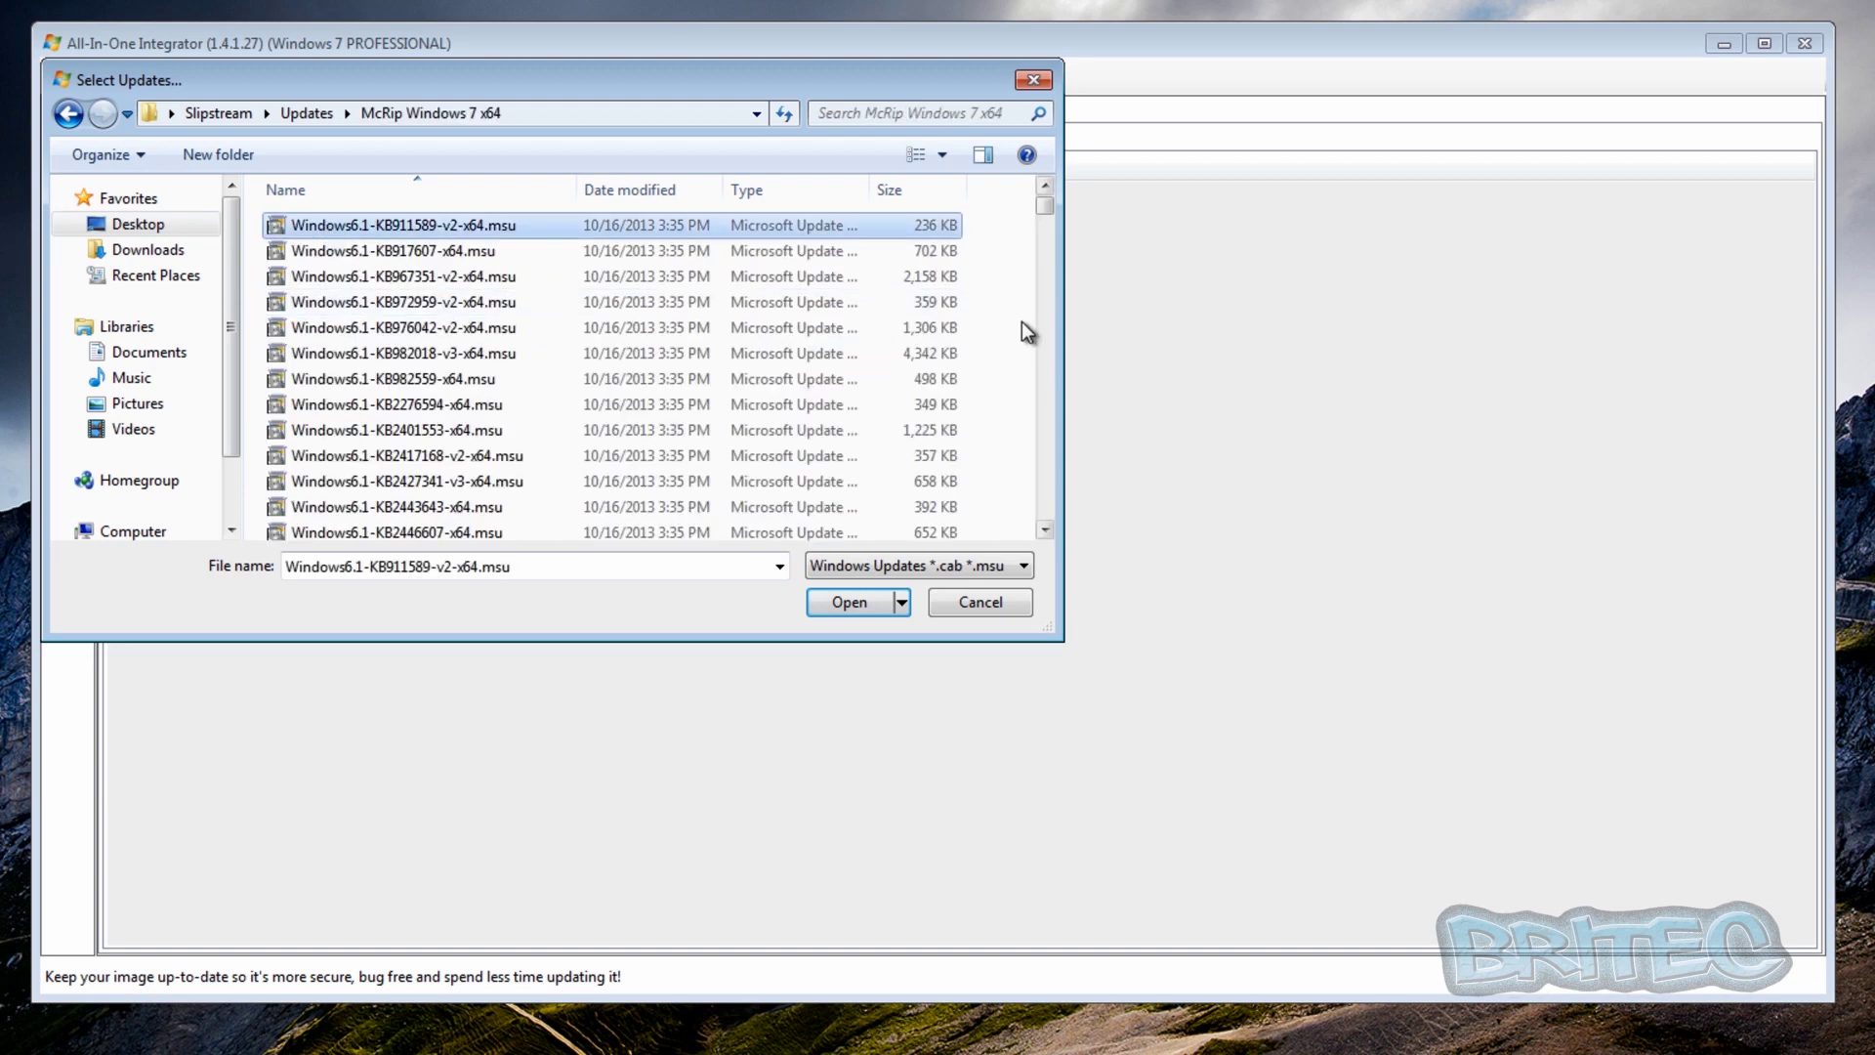
{"action": "left_click_drag", "start_coordinate": [1046, 213], "coordinate": [1043, 547]}
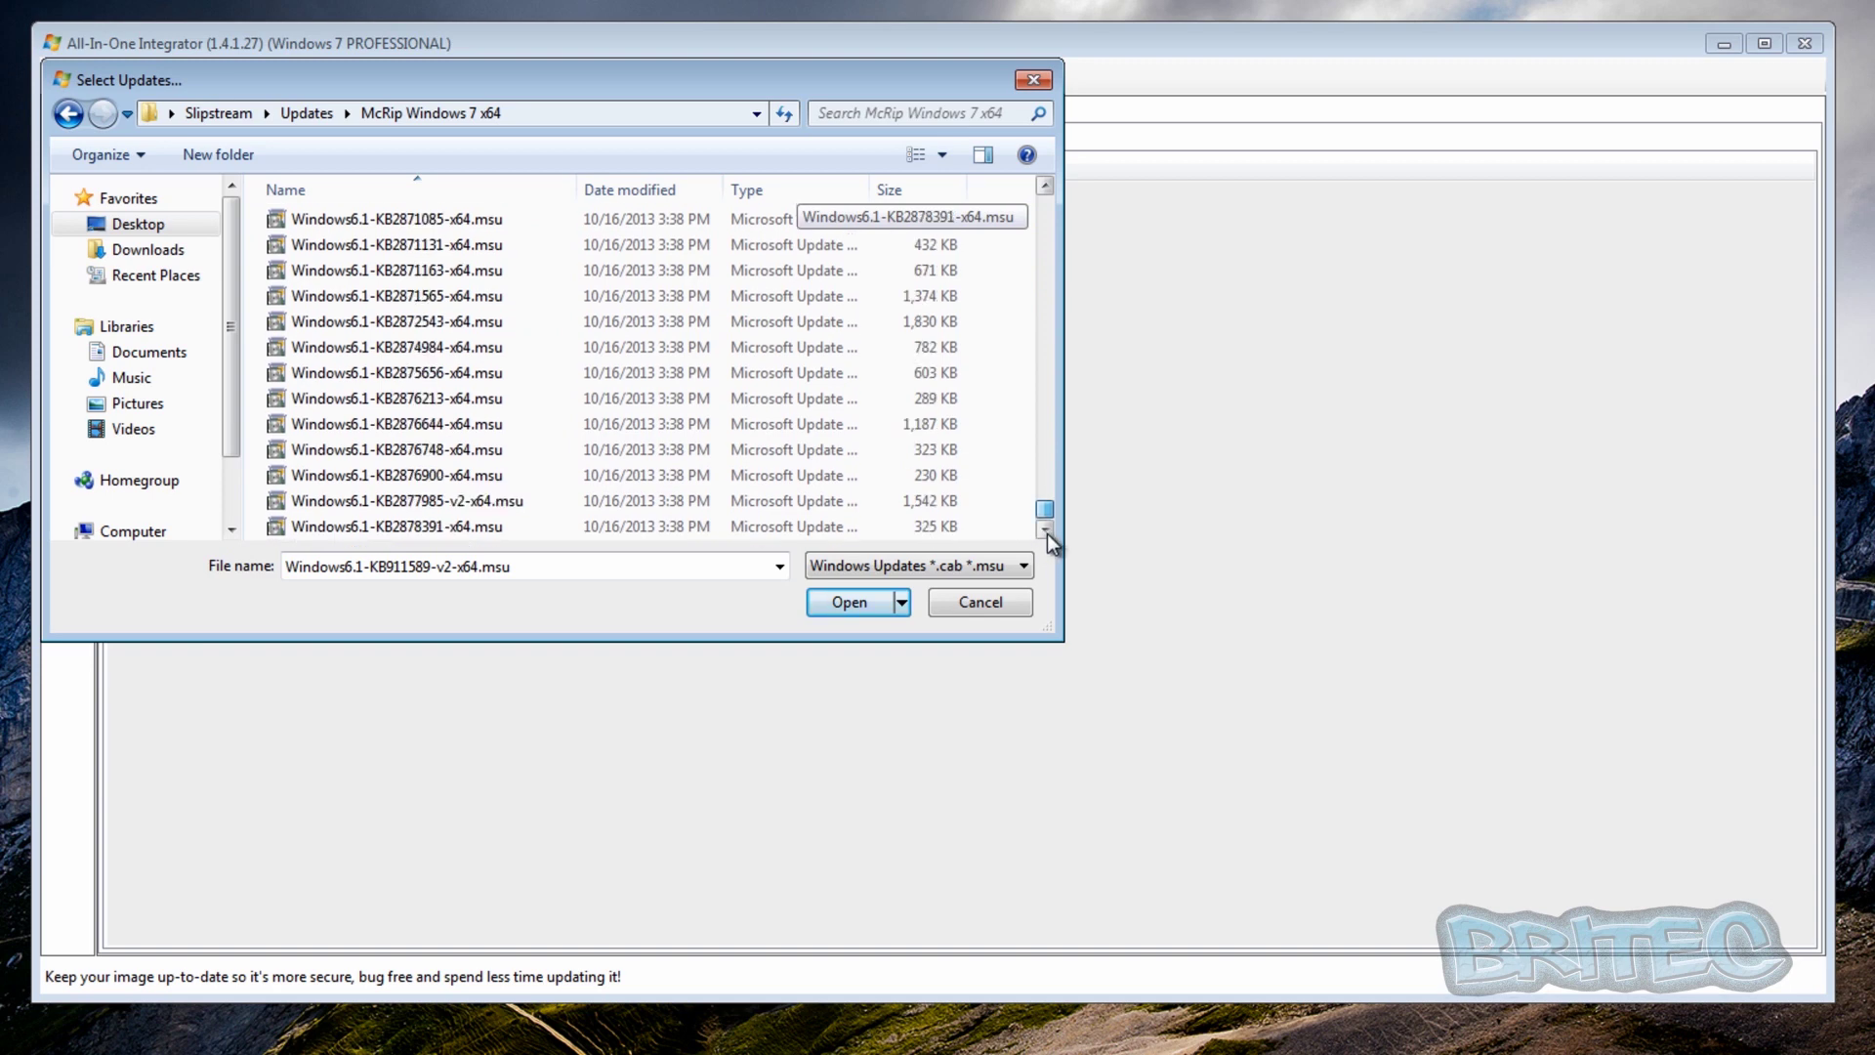
{"action": "left_click", "coordinate": [405, 530], "text": "shift"}
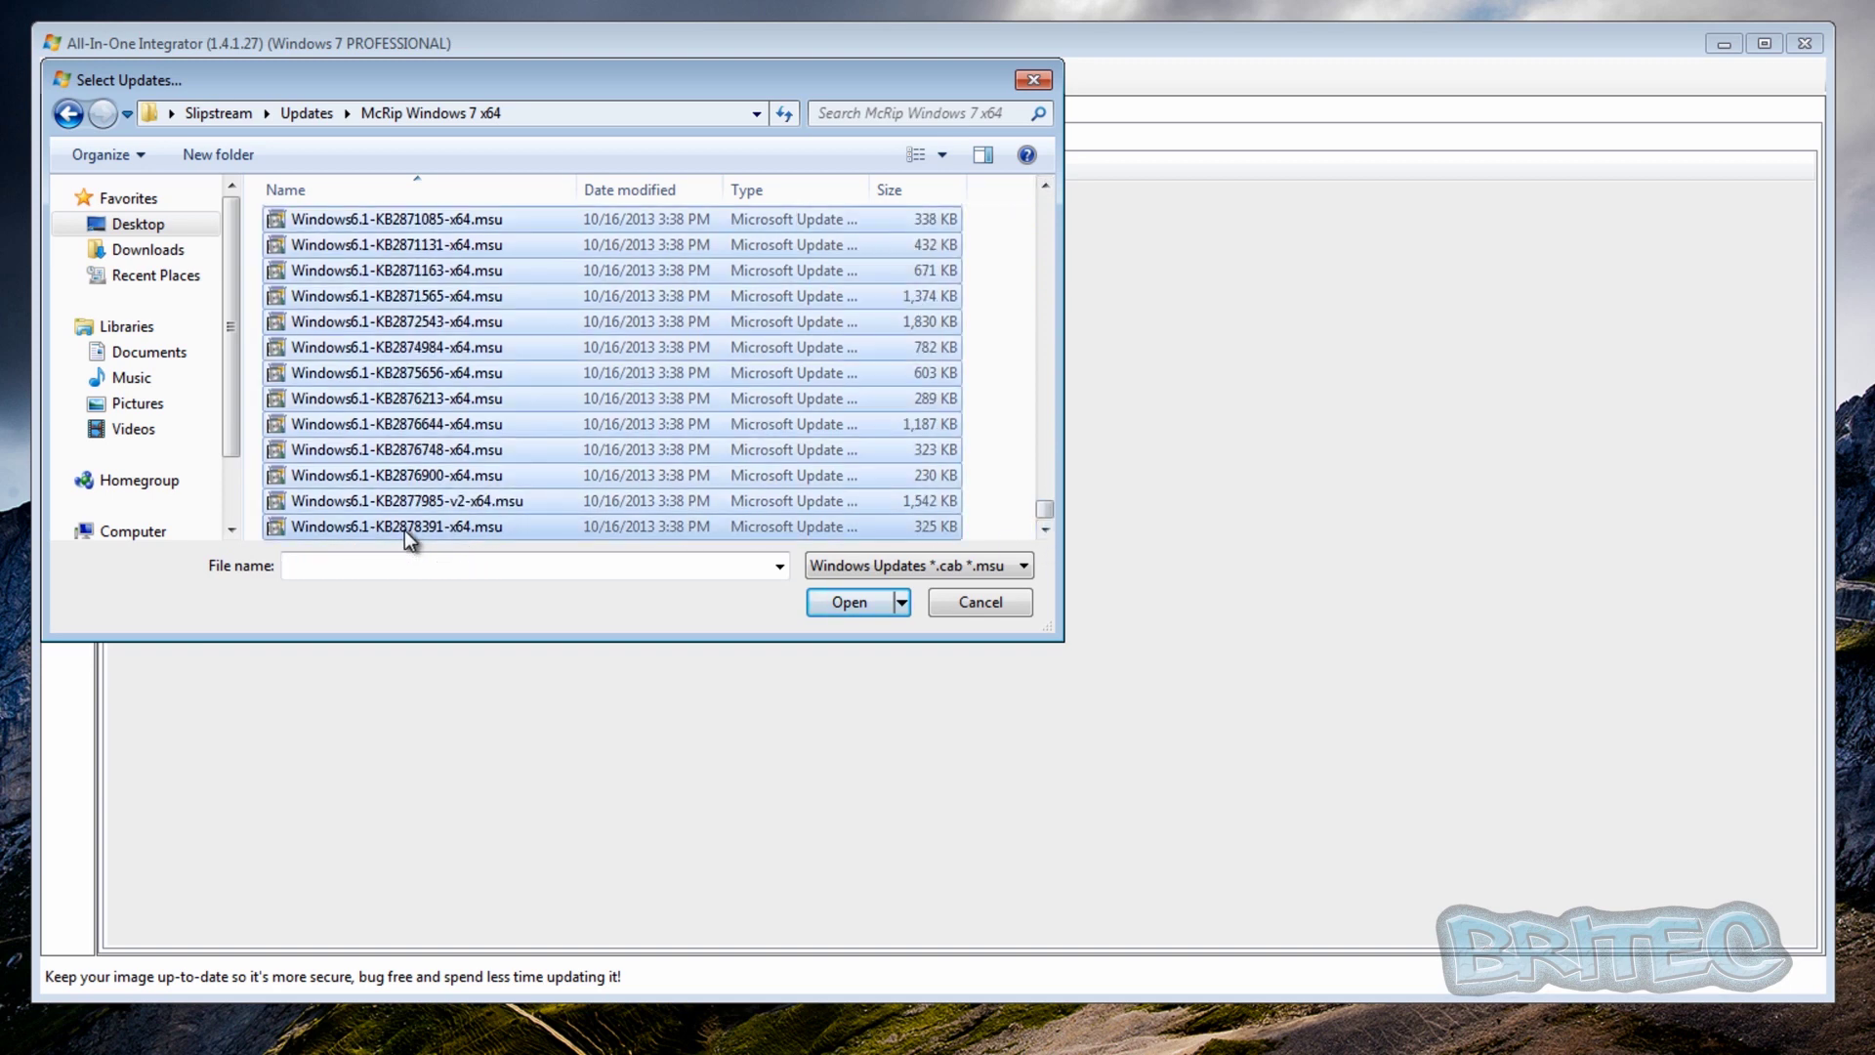
{"action": "left_click", "coordinate": [835, 607]}
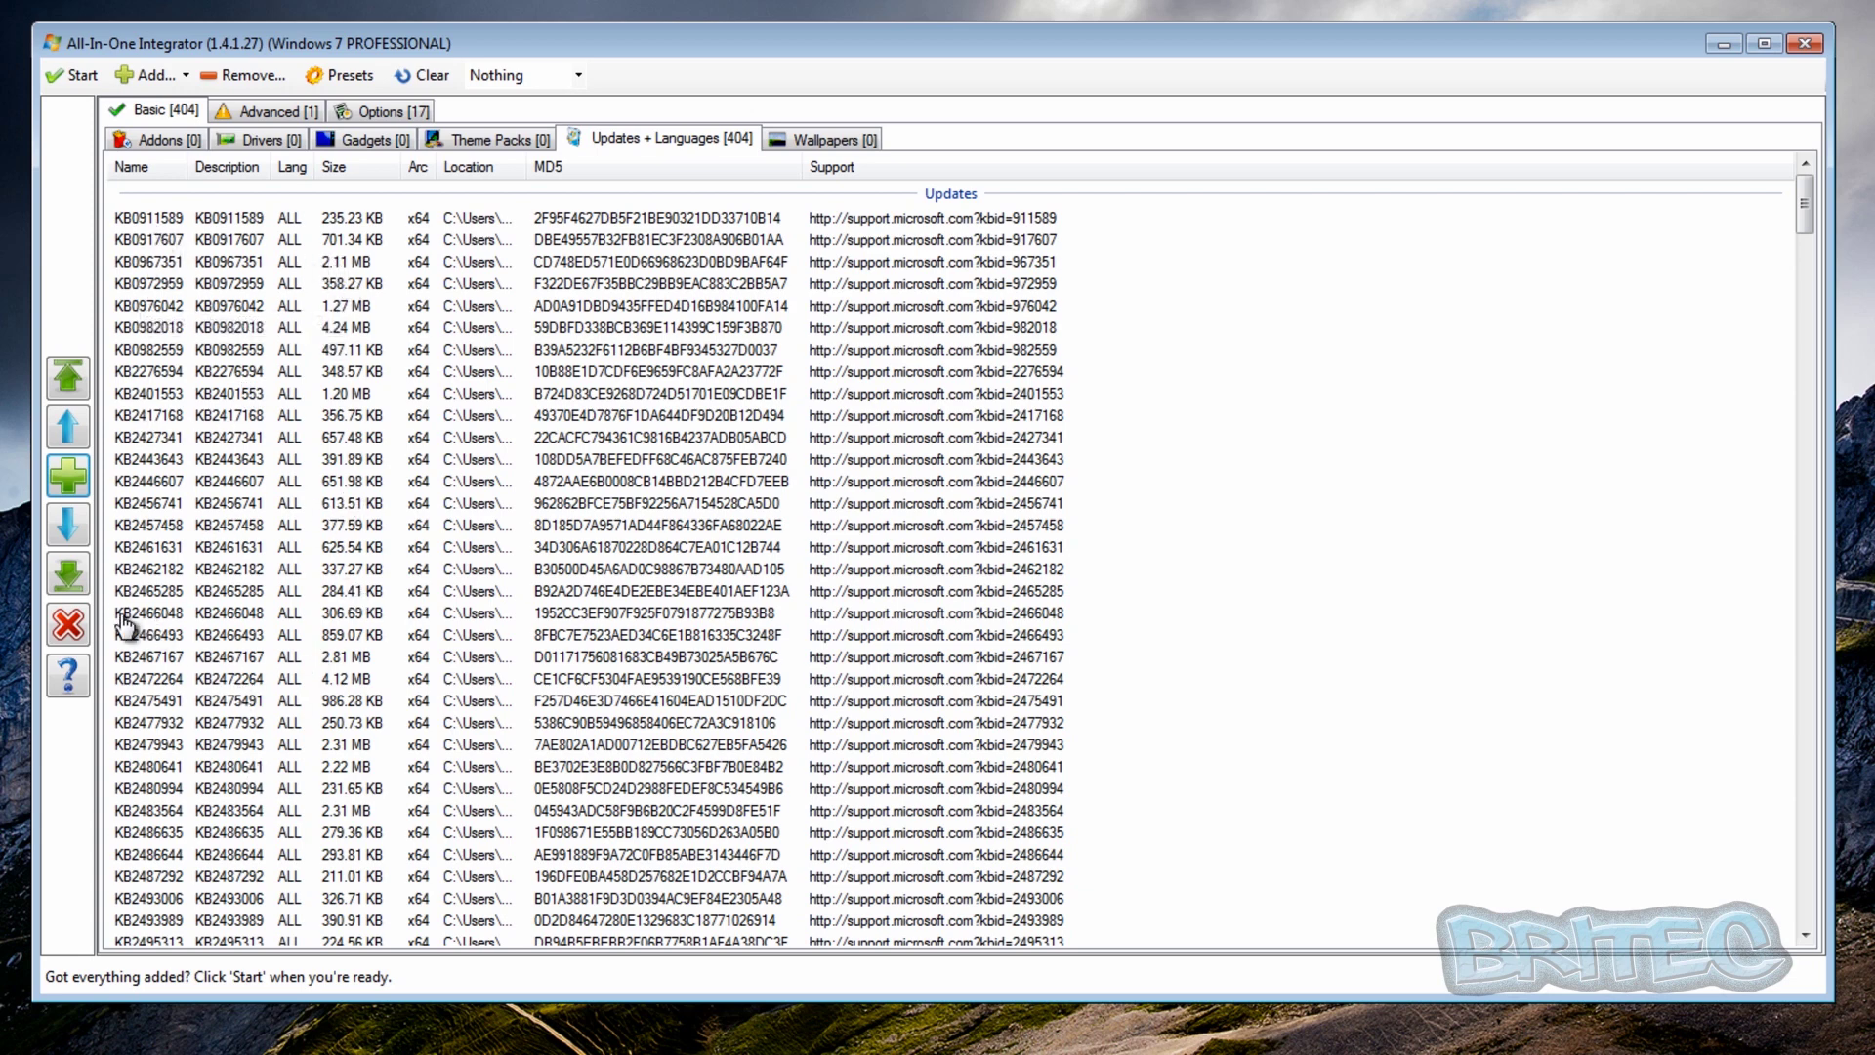
- Look over the updates, gadgets, drivers and addons lists, and start the integration with the proposed preset name
{"action": "mouse_move", "coordinate": [1802, 201]}
{"action": "left_mouse_down"}
{"action": "mouse_move", "coordinate": [1809, 923]}
{"action": "mouse_move", "coordinate": [1815, 635]}
{"action": "mouse_move", "coordinate": [1859, 251]}
{"action": "mouse_move", "coordinate": [1834, 186]}
{"action": "left_mouse_up"}
{"action": "left_click", "coordinate": [352, 137]}
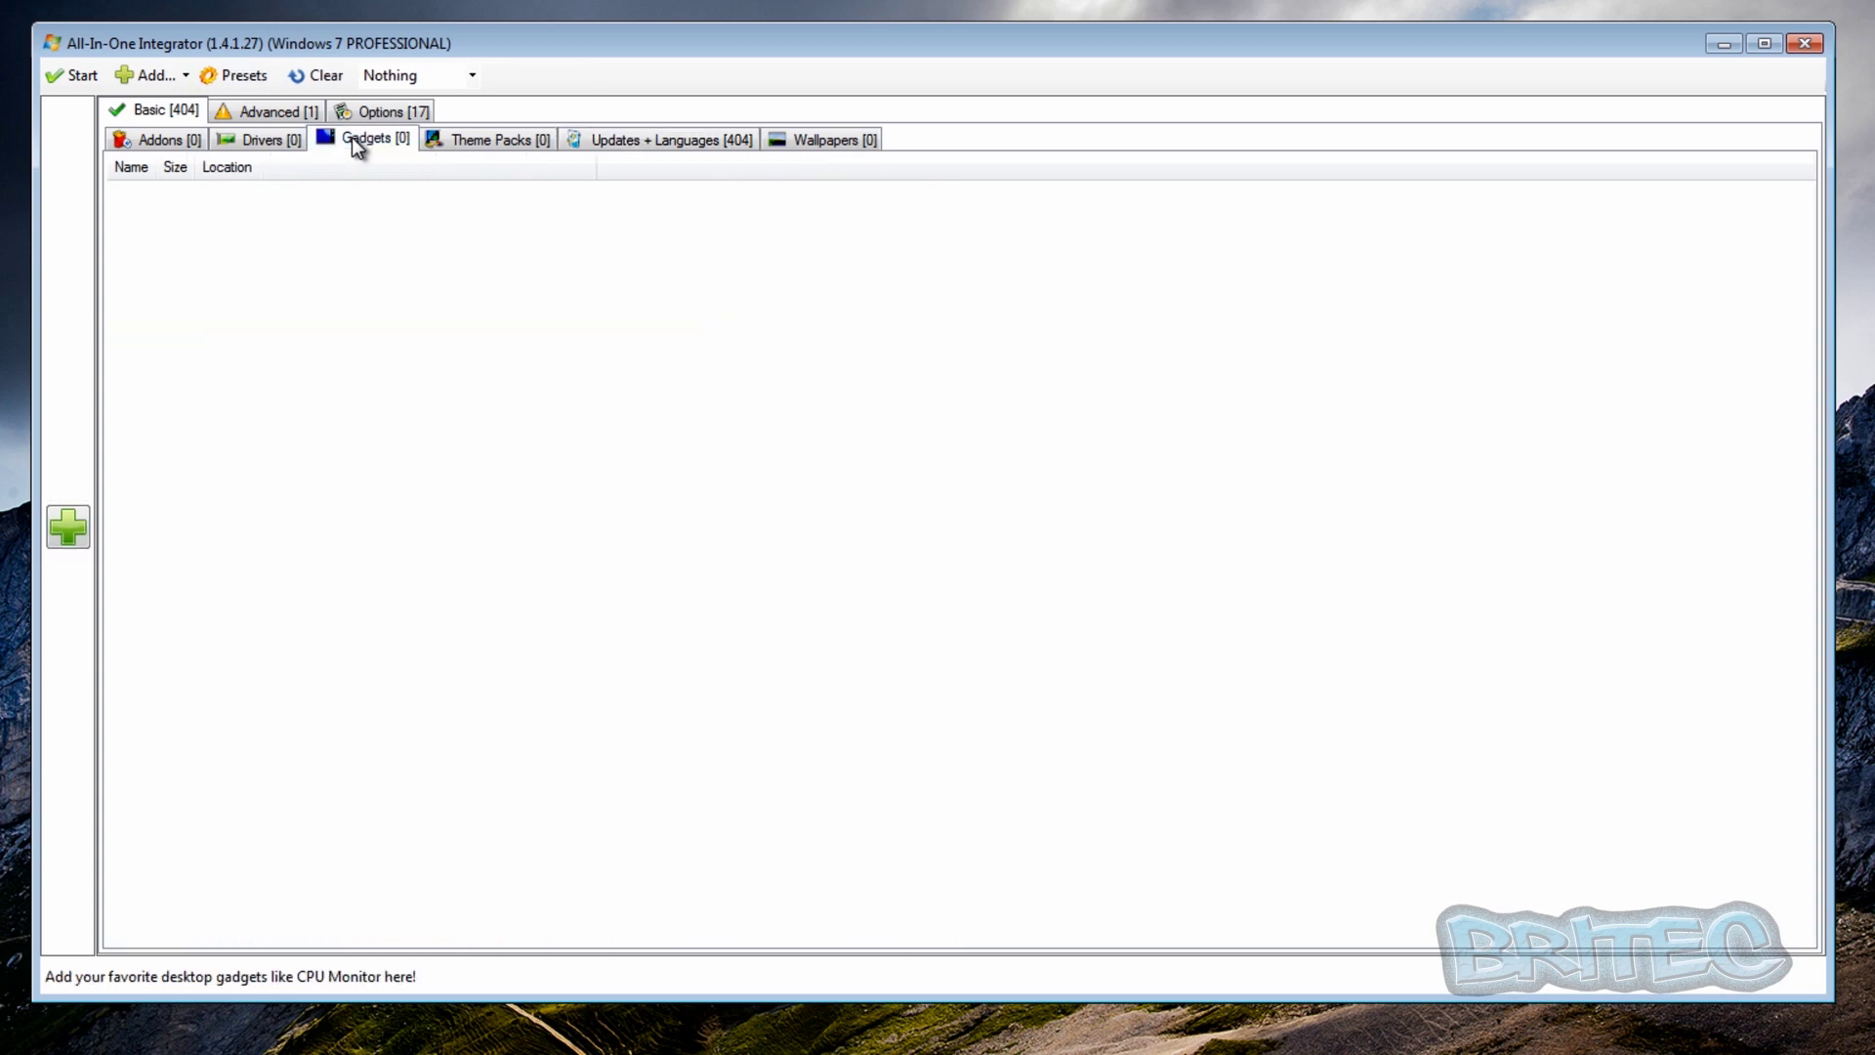
{"action": "left_click", "coordinate": [258, 139]}
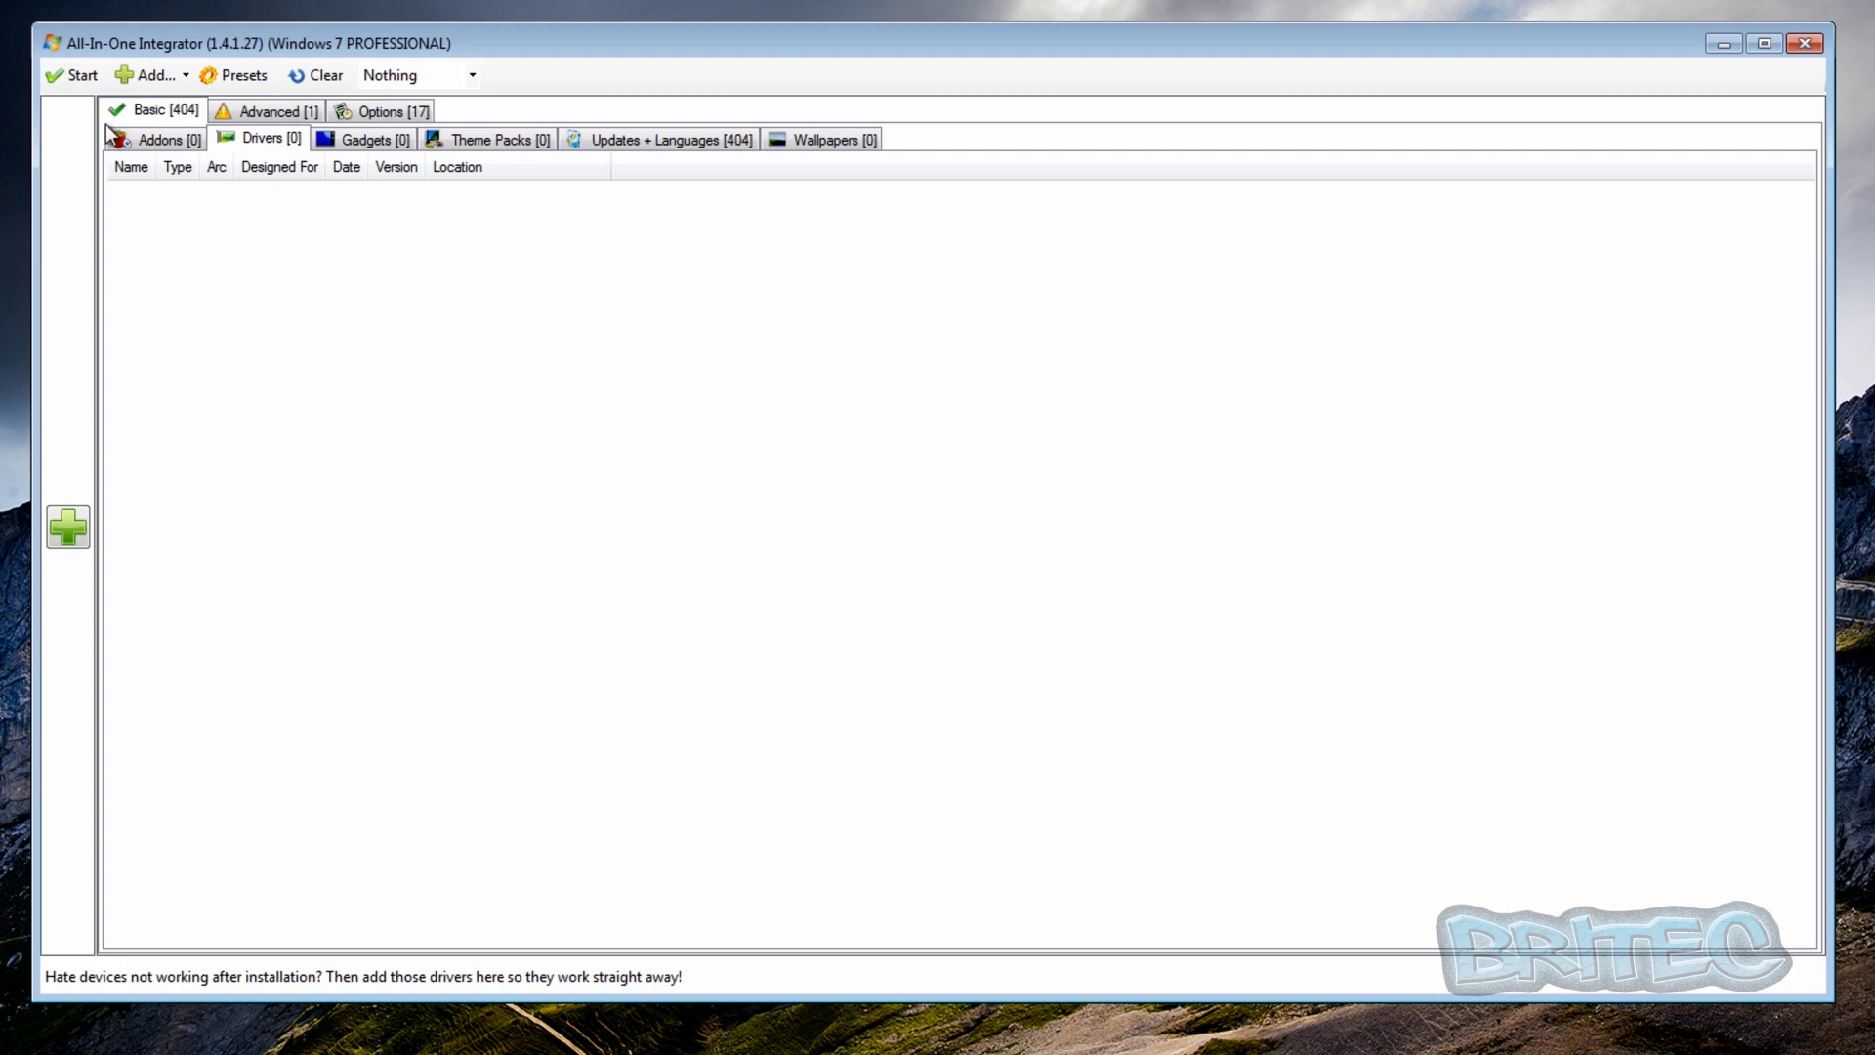
{"action": "left_click", "coordinate": [152, 140]}
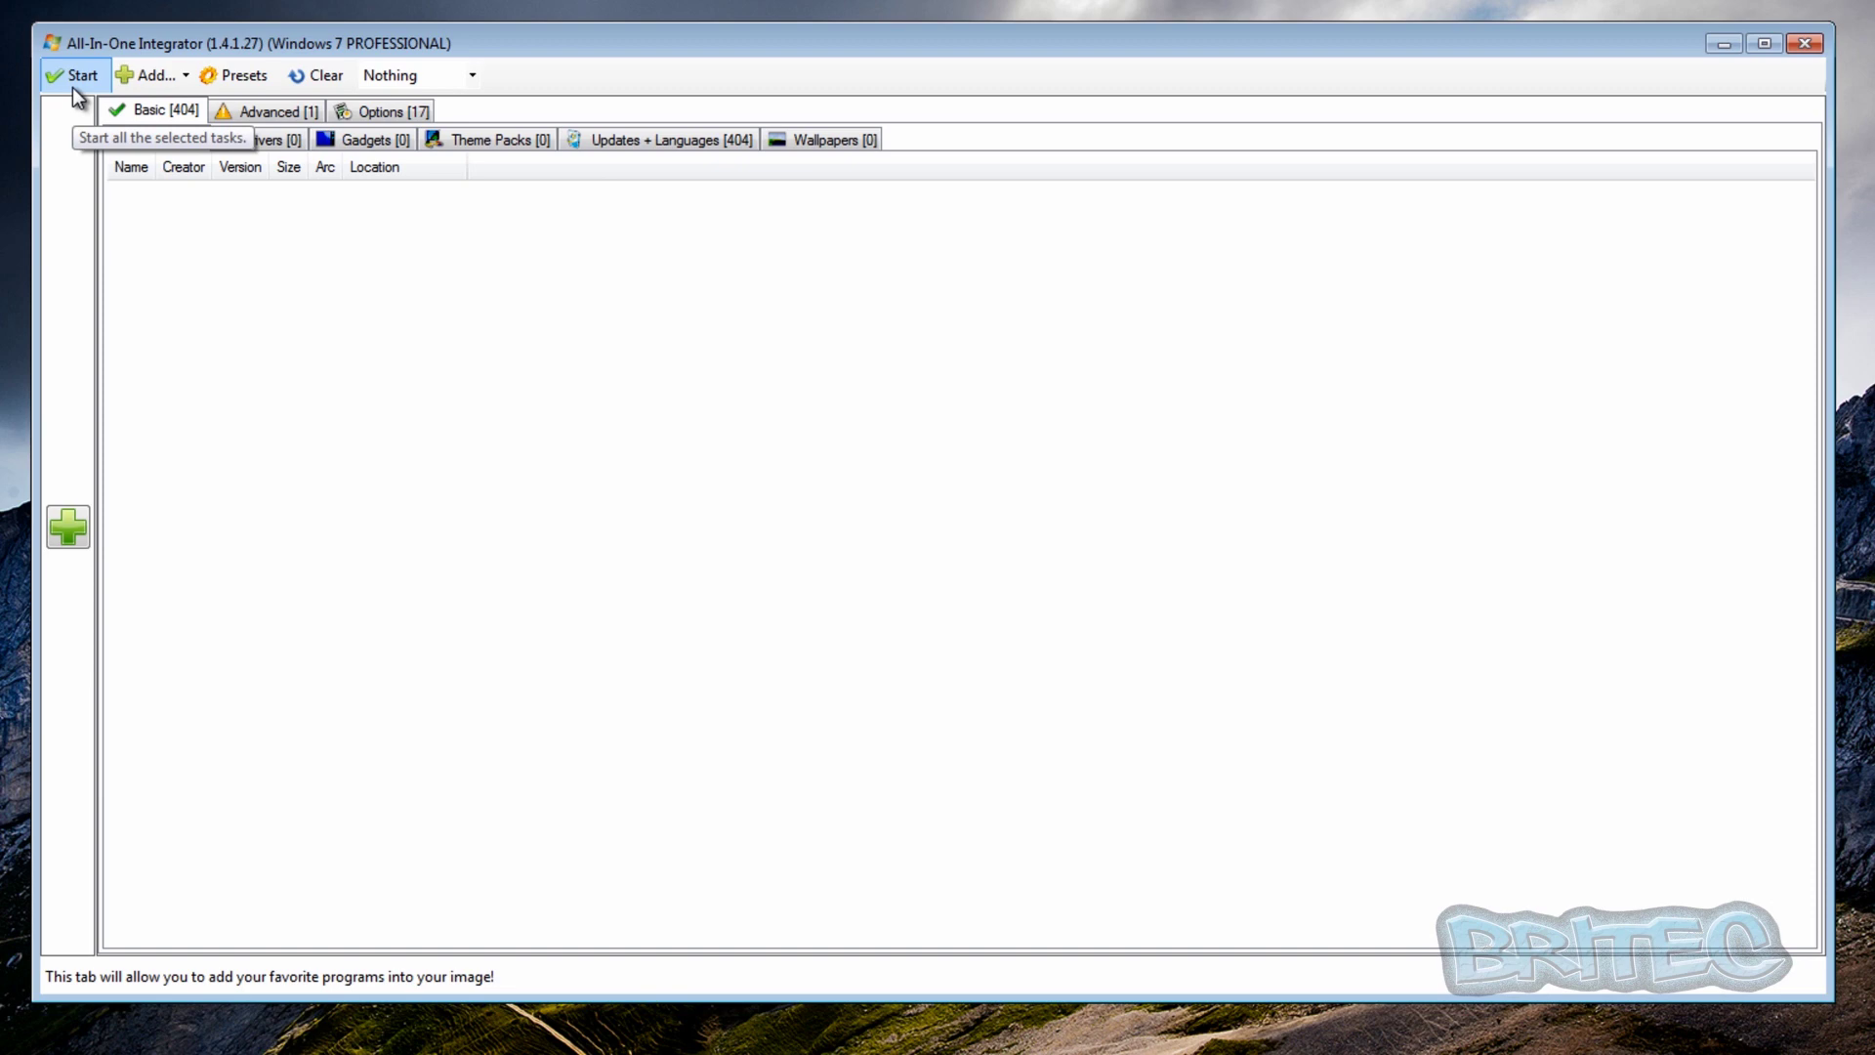
{"action": "left_click", "coordinate": [75, 88]}
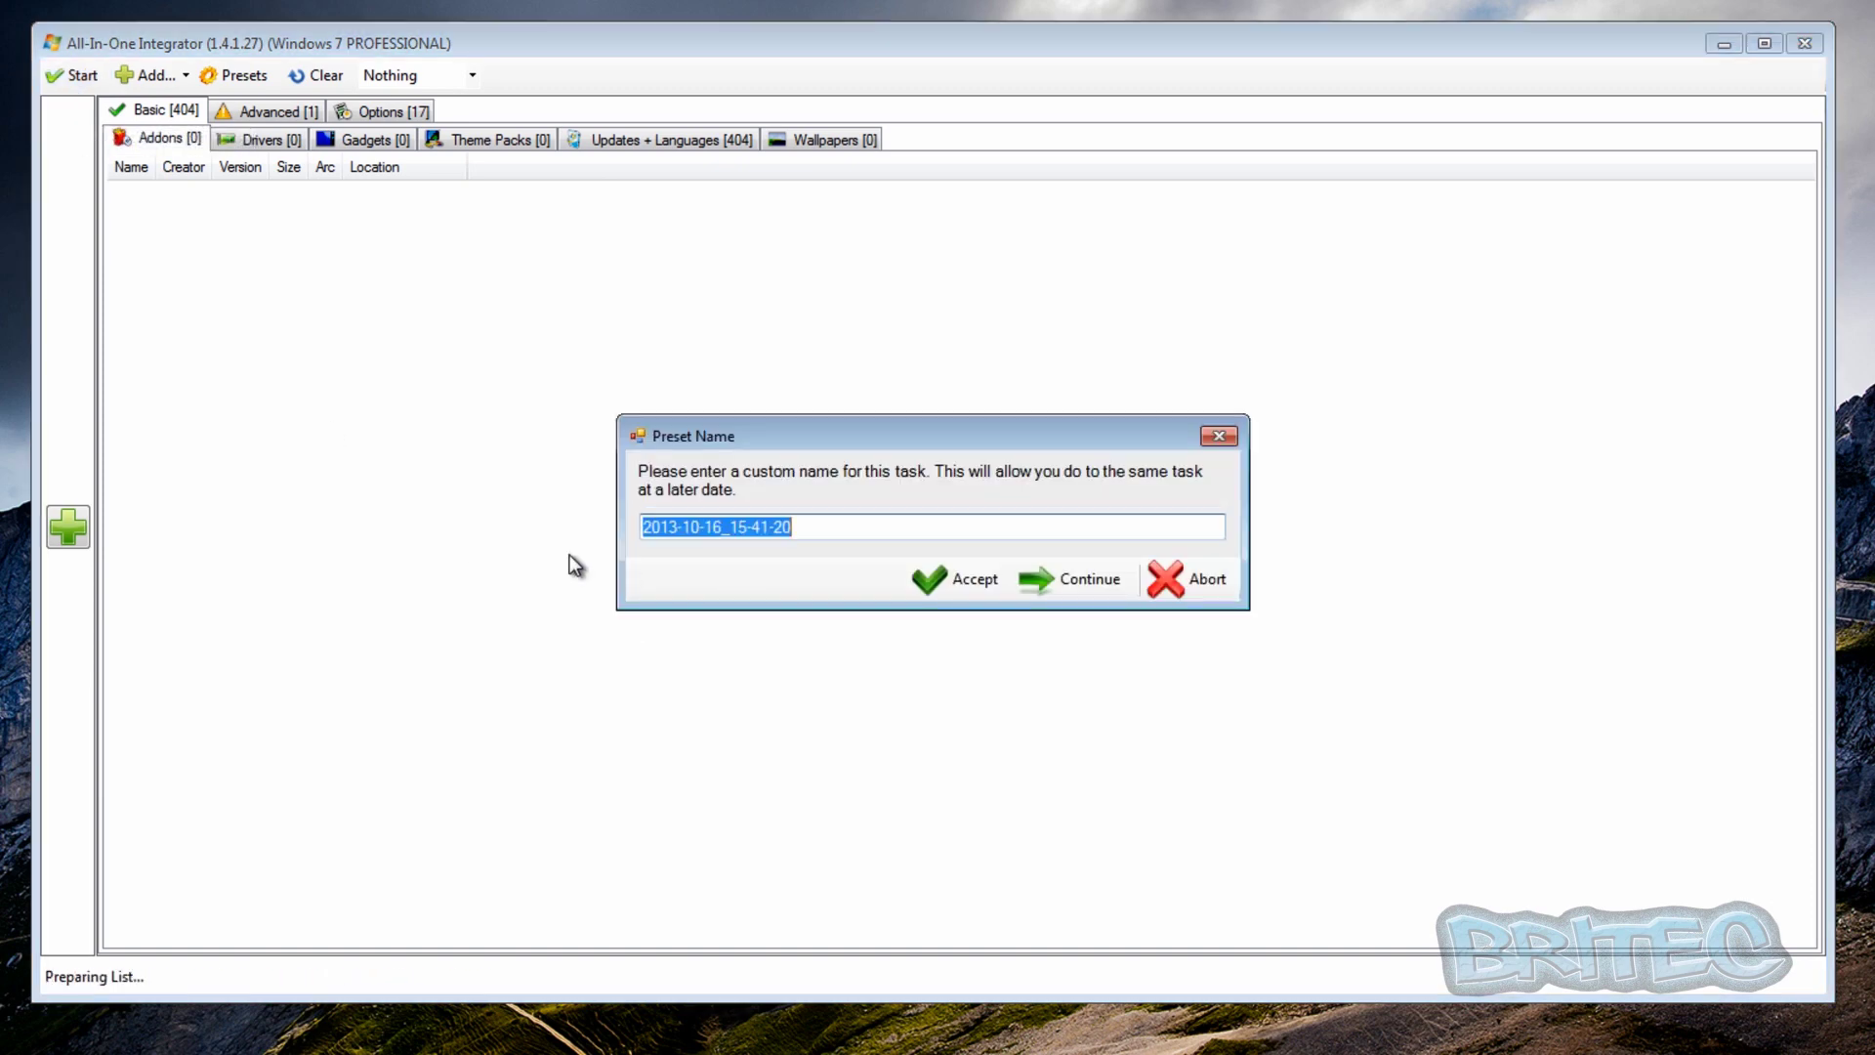
{"action": "left_click", "coordinate": [948, 585]}
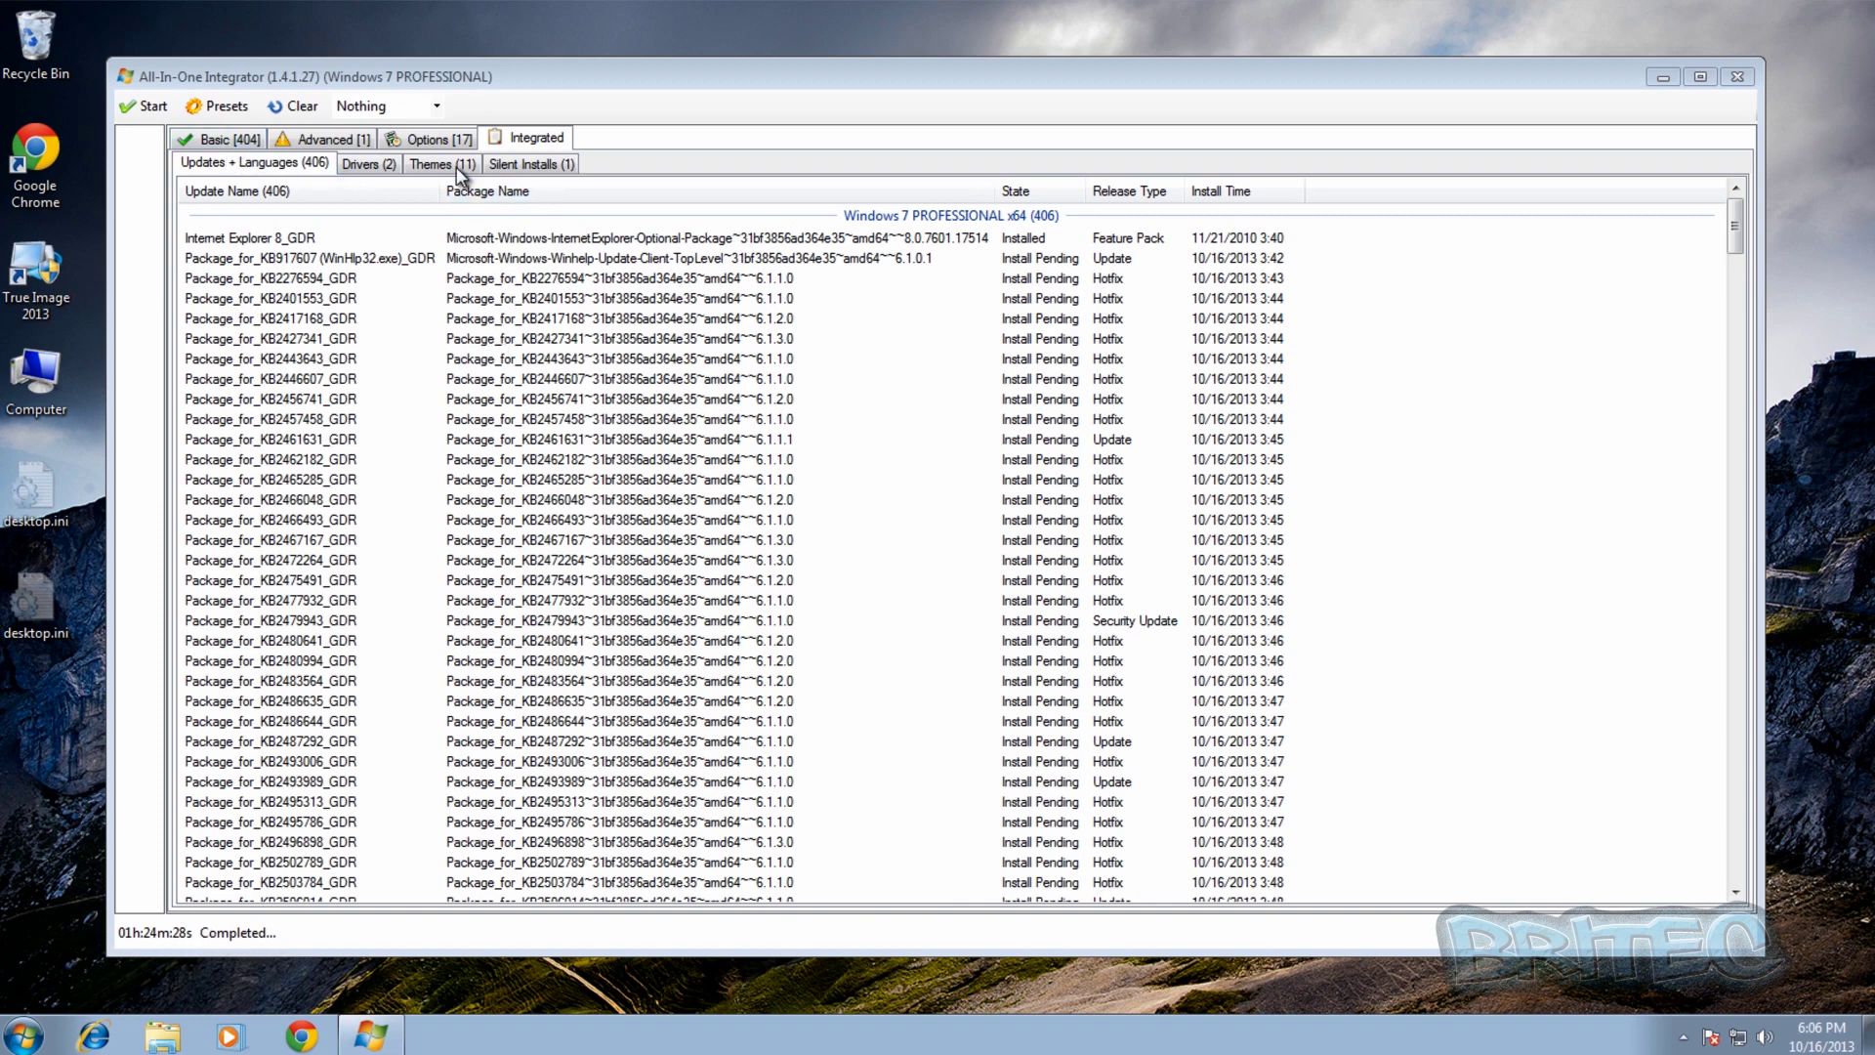
- Review the integrated drivers and themes and the integrator's options
{"action": "left_click", "coordinate": [376, 166]}
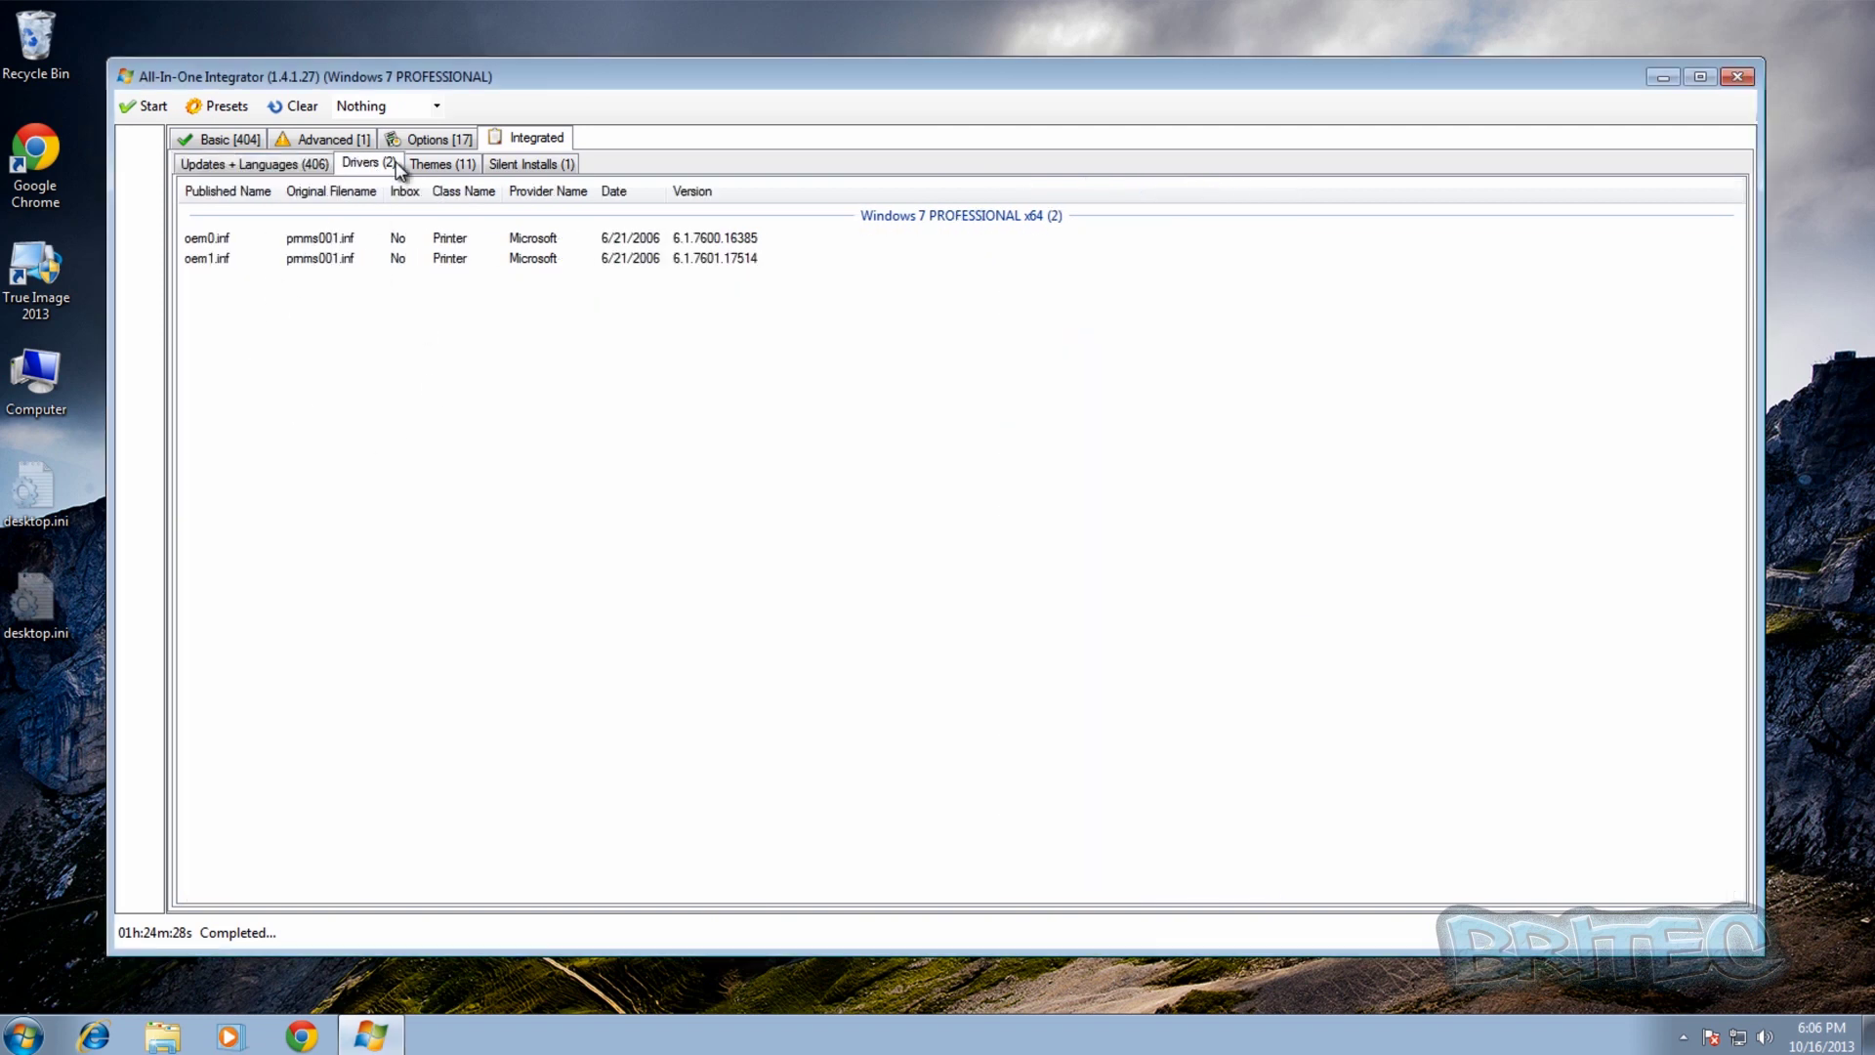
{"action": "left_click", "coordinate": [429, 166]}
{"action": "left_click", "coordinate": [436, 138]}
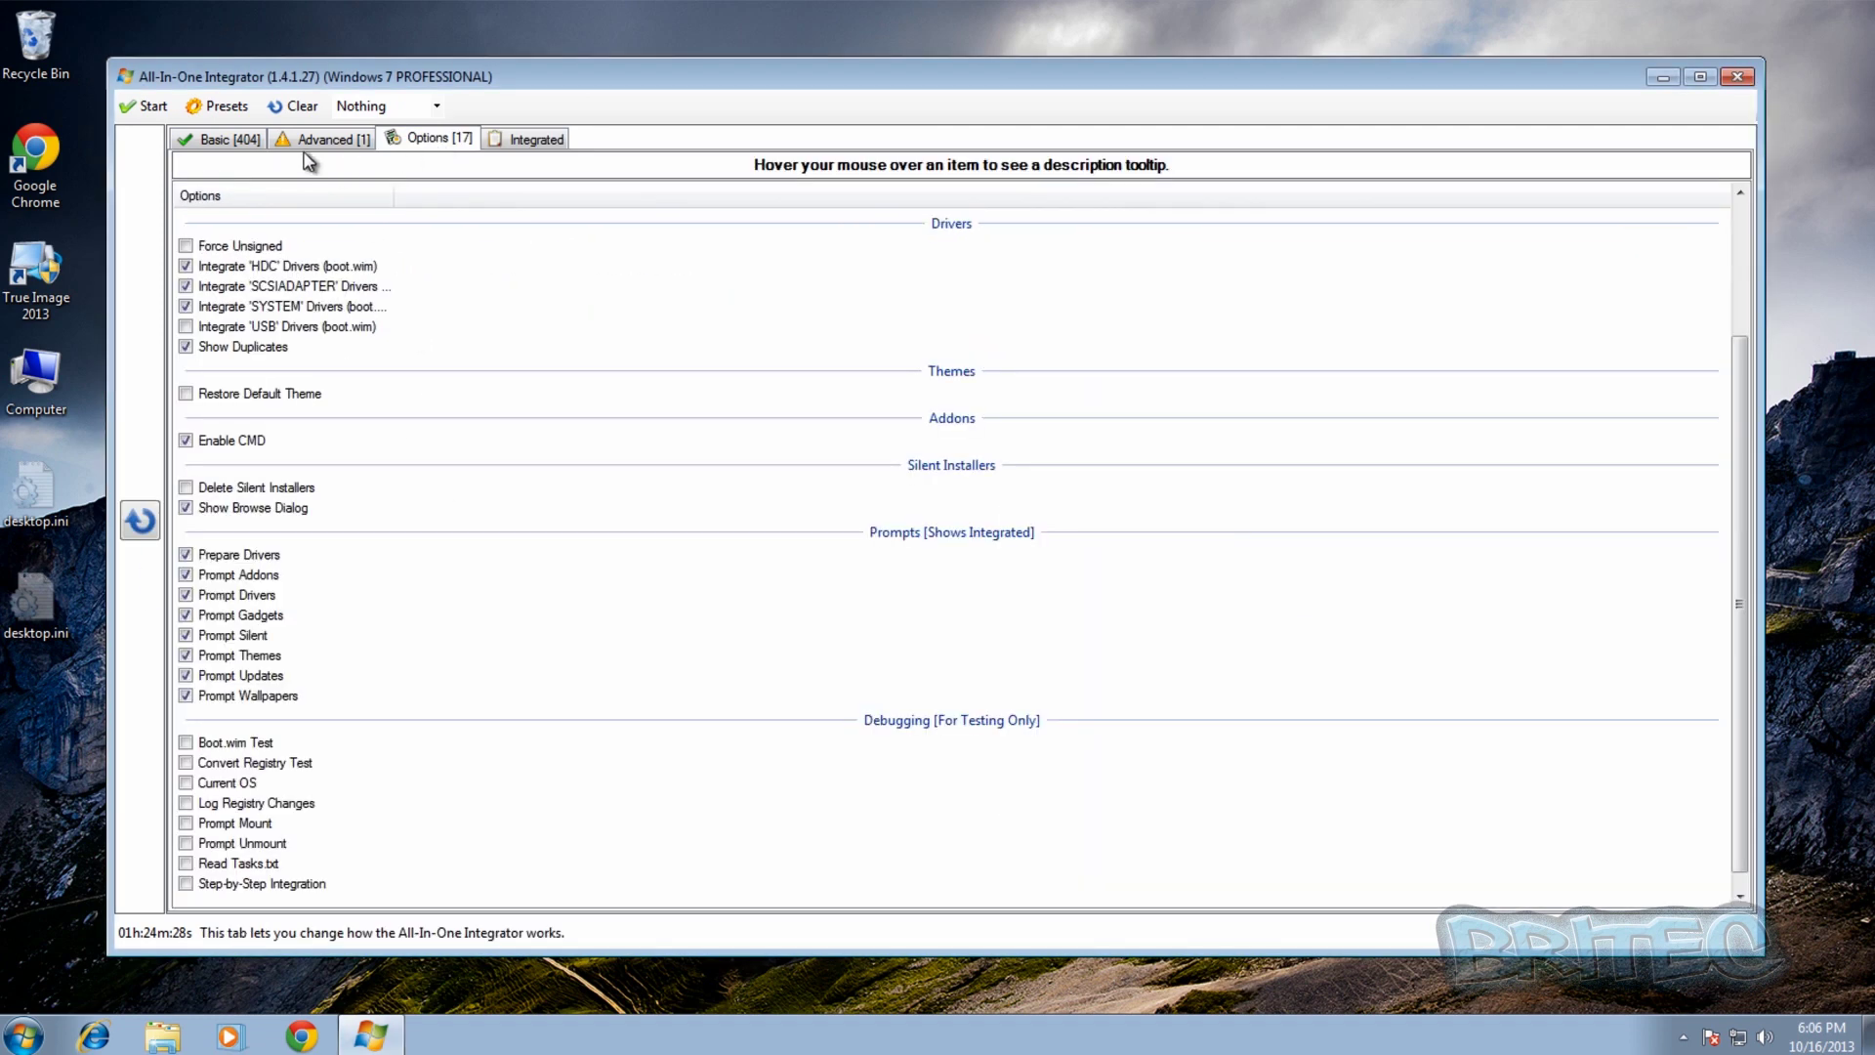
- Add SysInternals_Addons_coukou.WA and EverythingSearchEngine_1.3.3.658b_dual.WA from Slipstream's Addons folder to the Addons list
{"action": "left_click", "coordinate": [241, 141]}
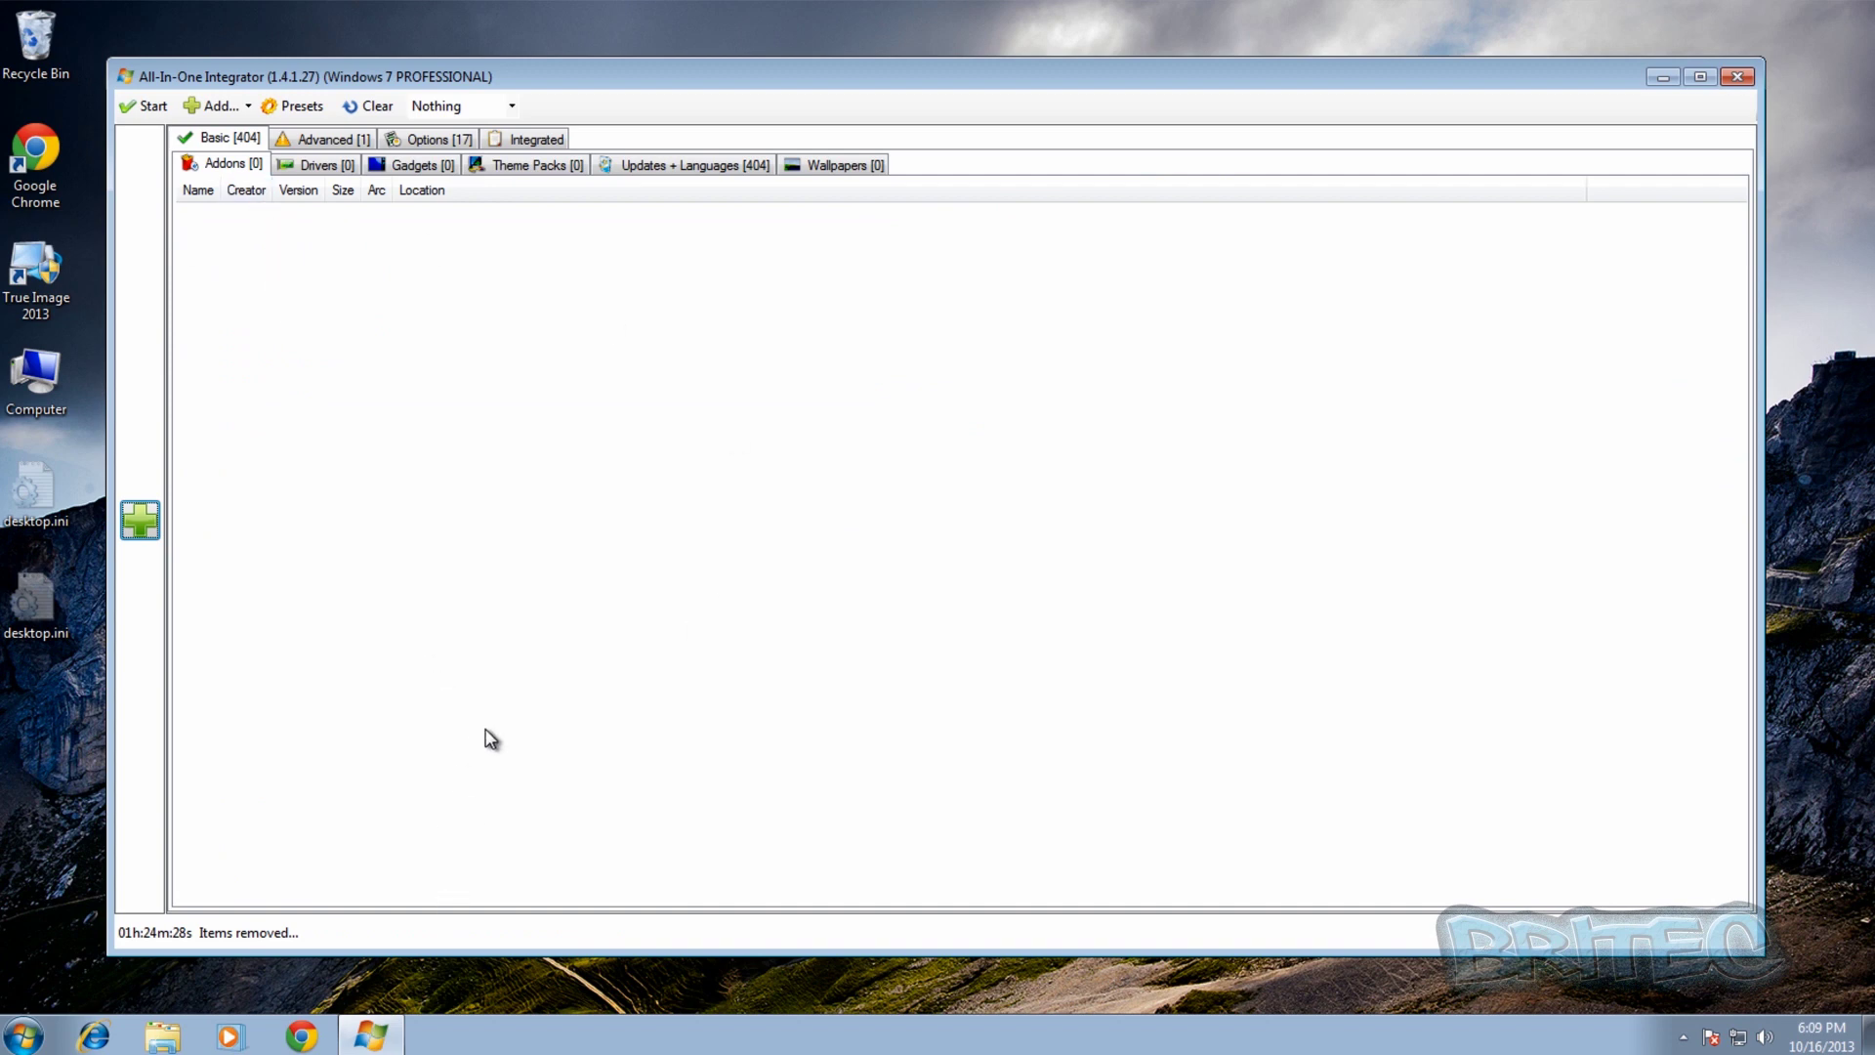
{"action": "left_click", "coordinate": [139, 520]}
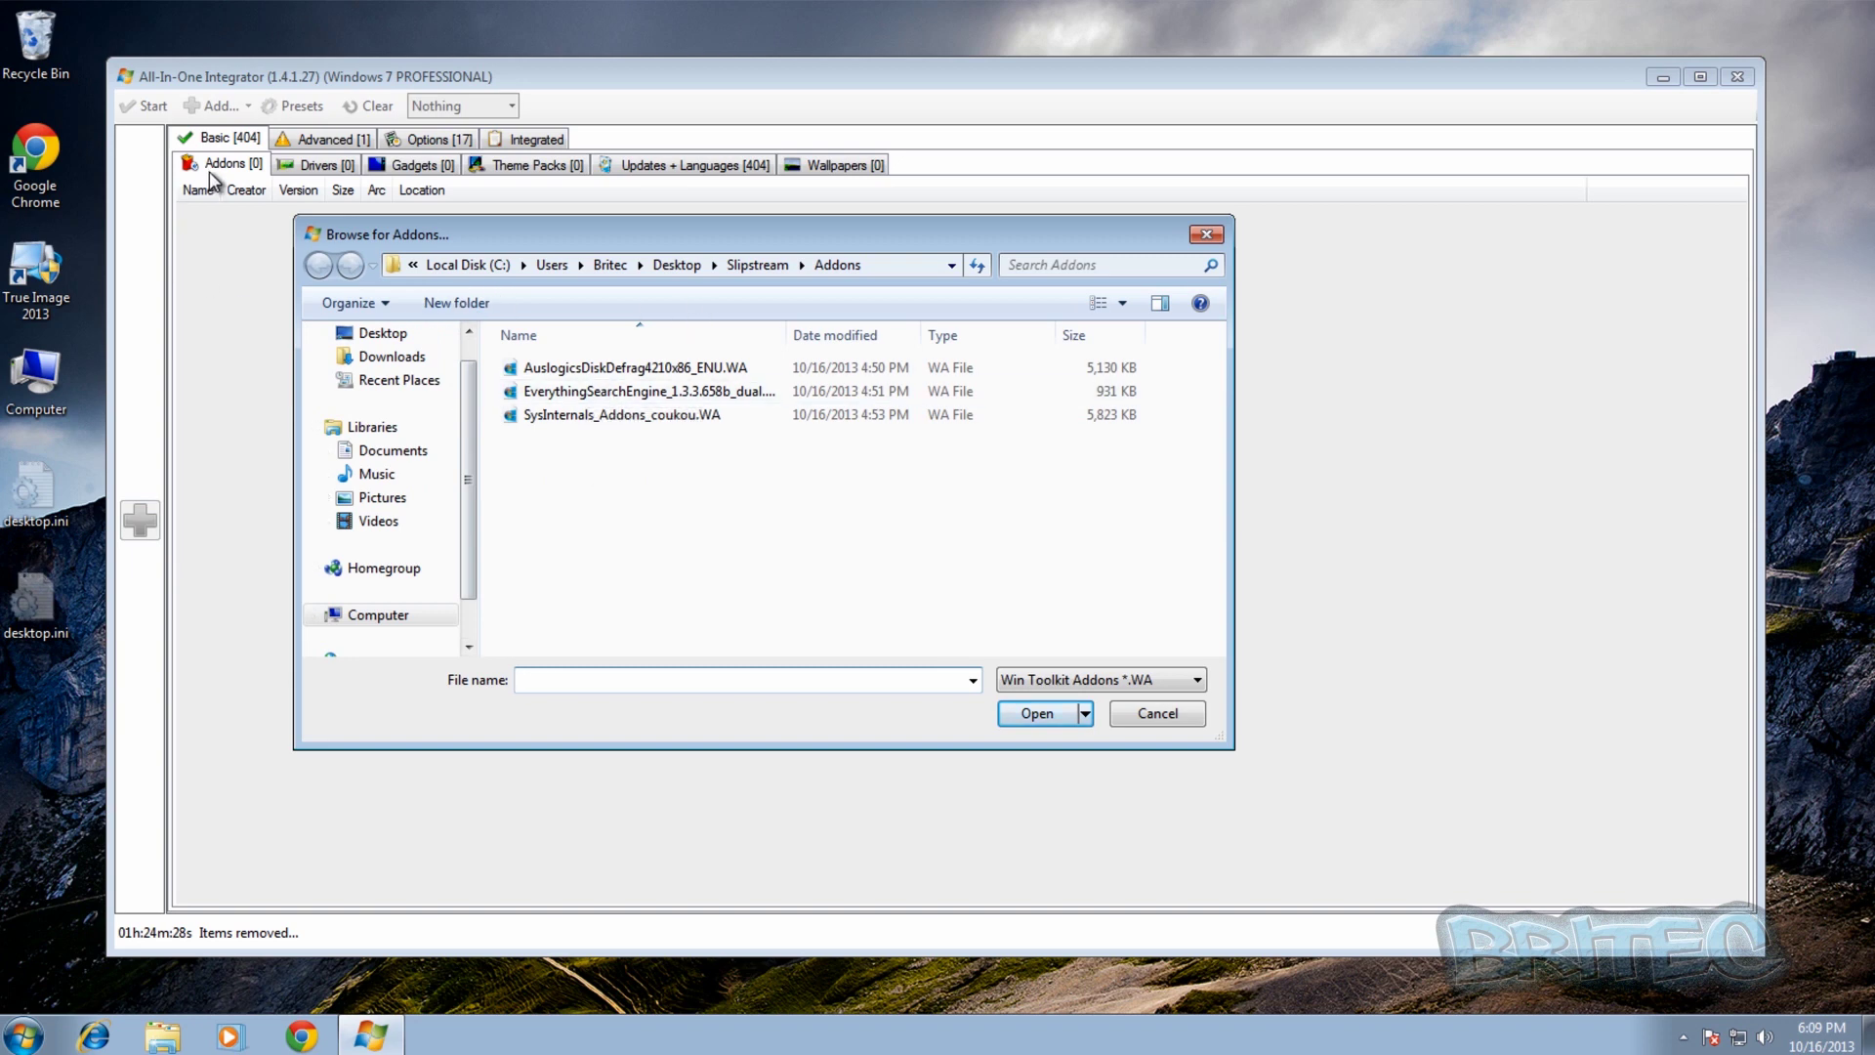
{"action": "left_click", "coordinate": [586, 420]}
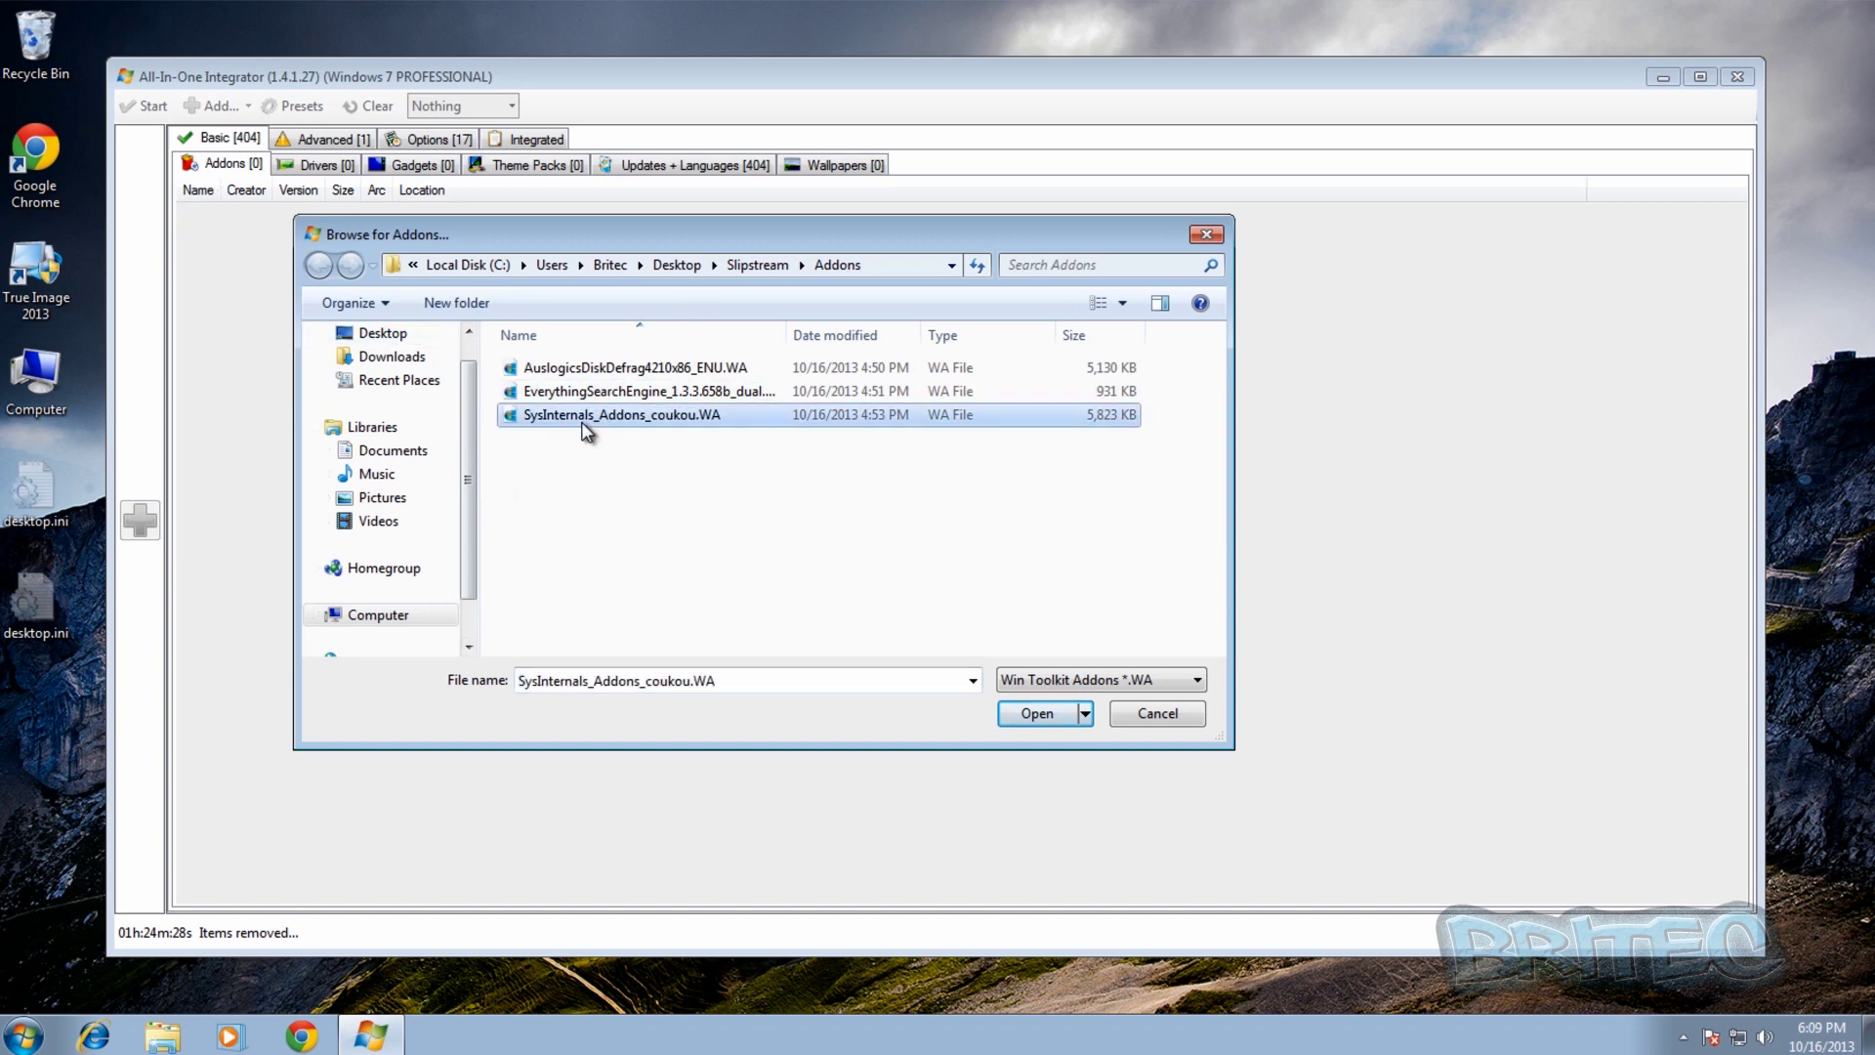
{"action": "left_click", "coordinate": [1037, 714]}
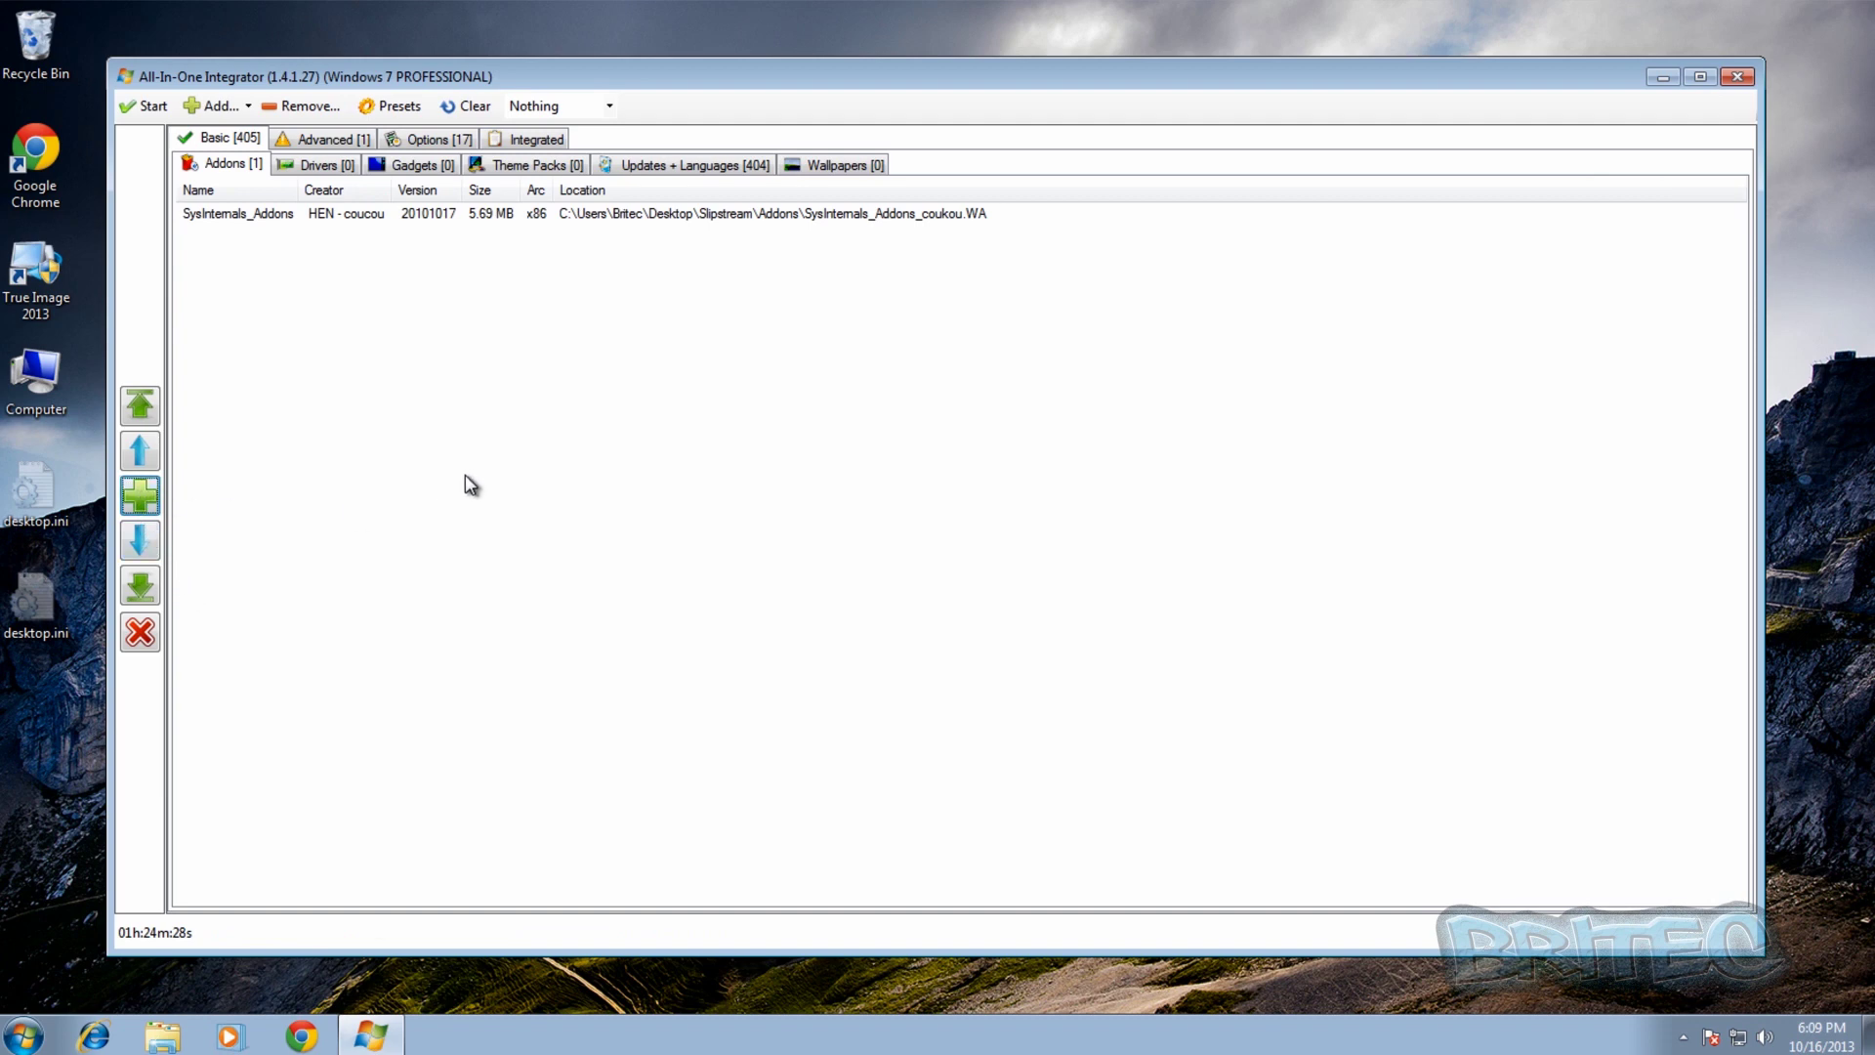
{"action": "left_click", "coordinate": [151, 498]}
{"action": "left_click", "coordinate": [542, 391]}
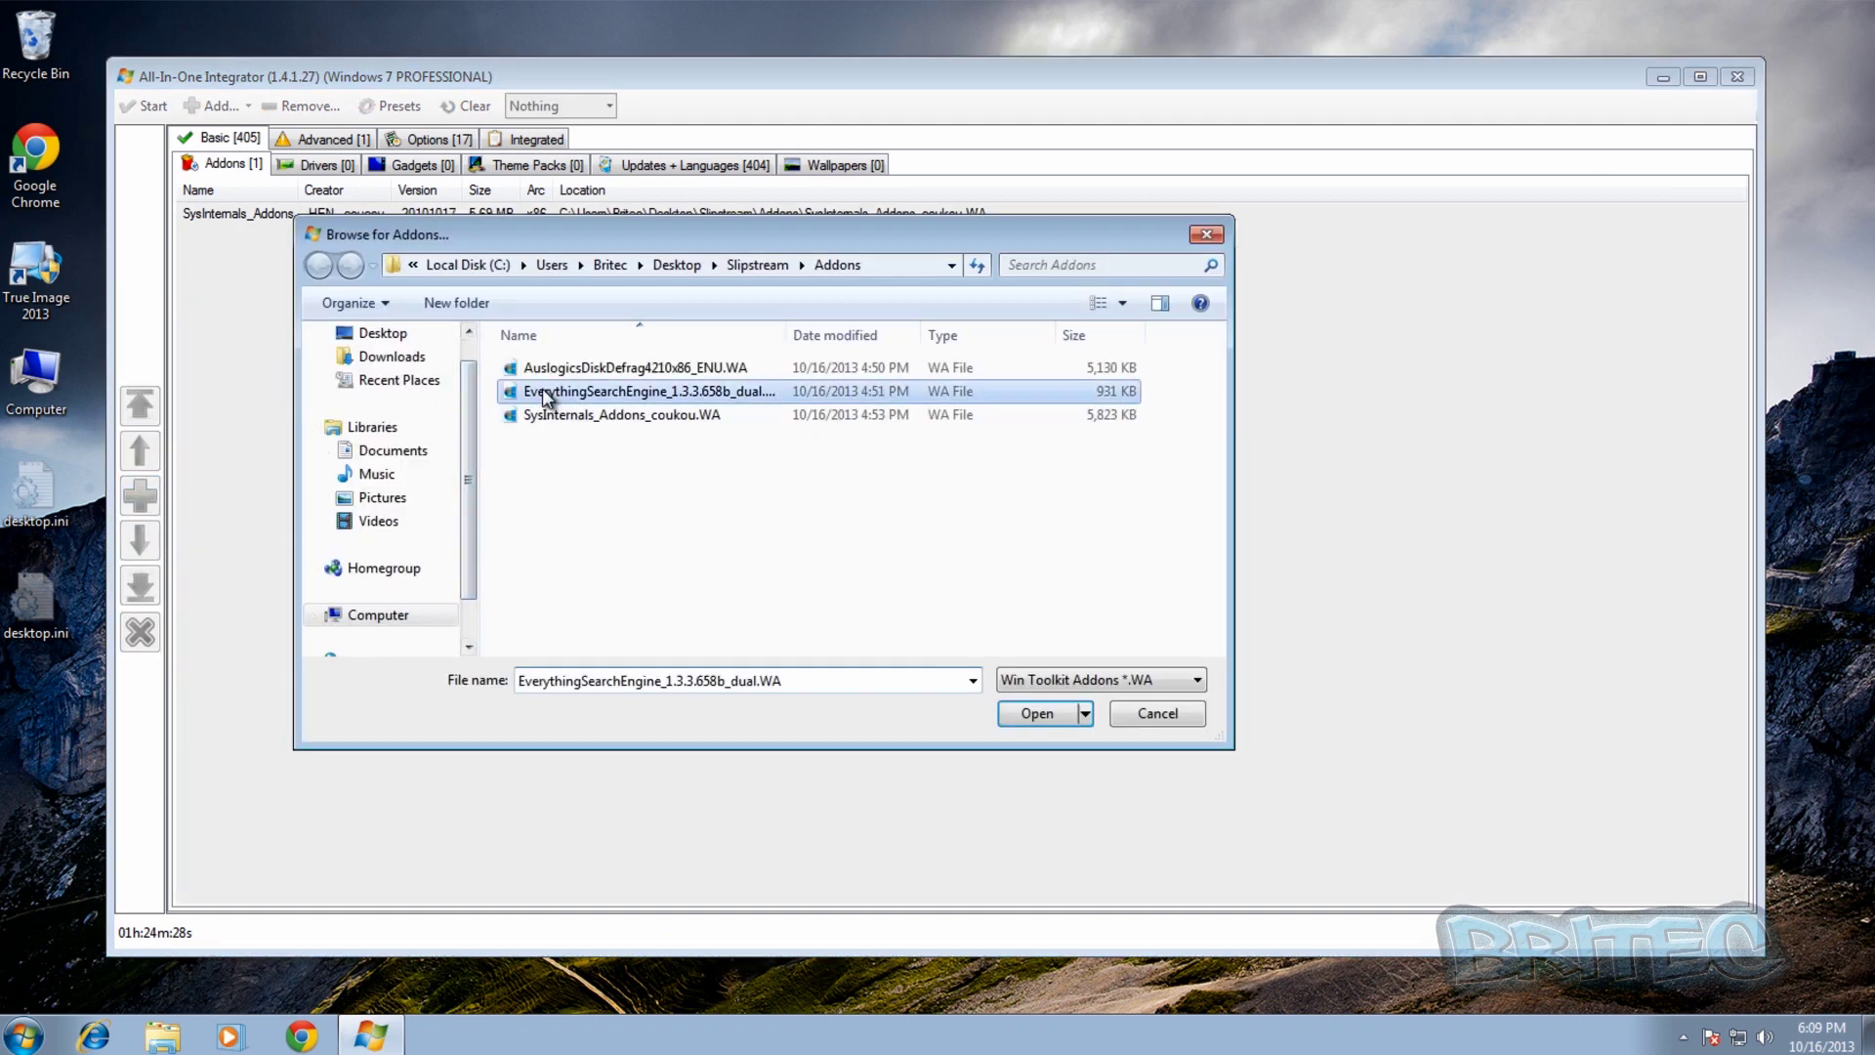
{"action": "left_click", "coordinate": [1024, 719]}
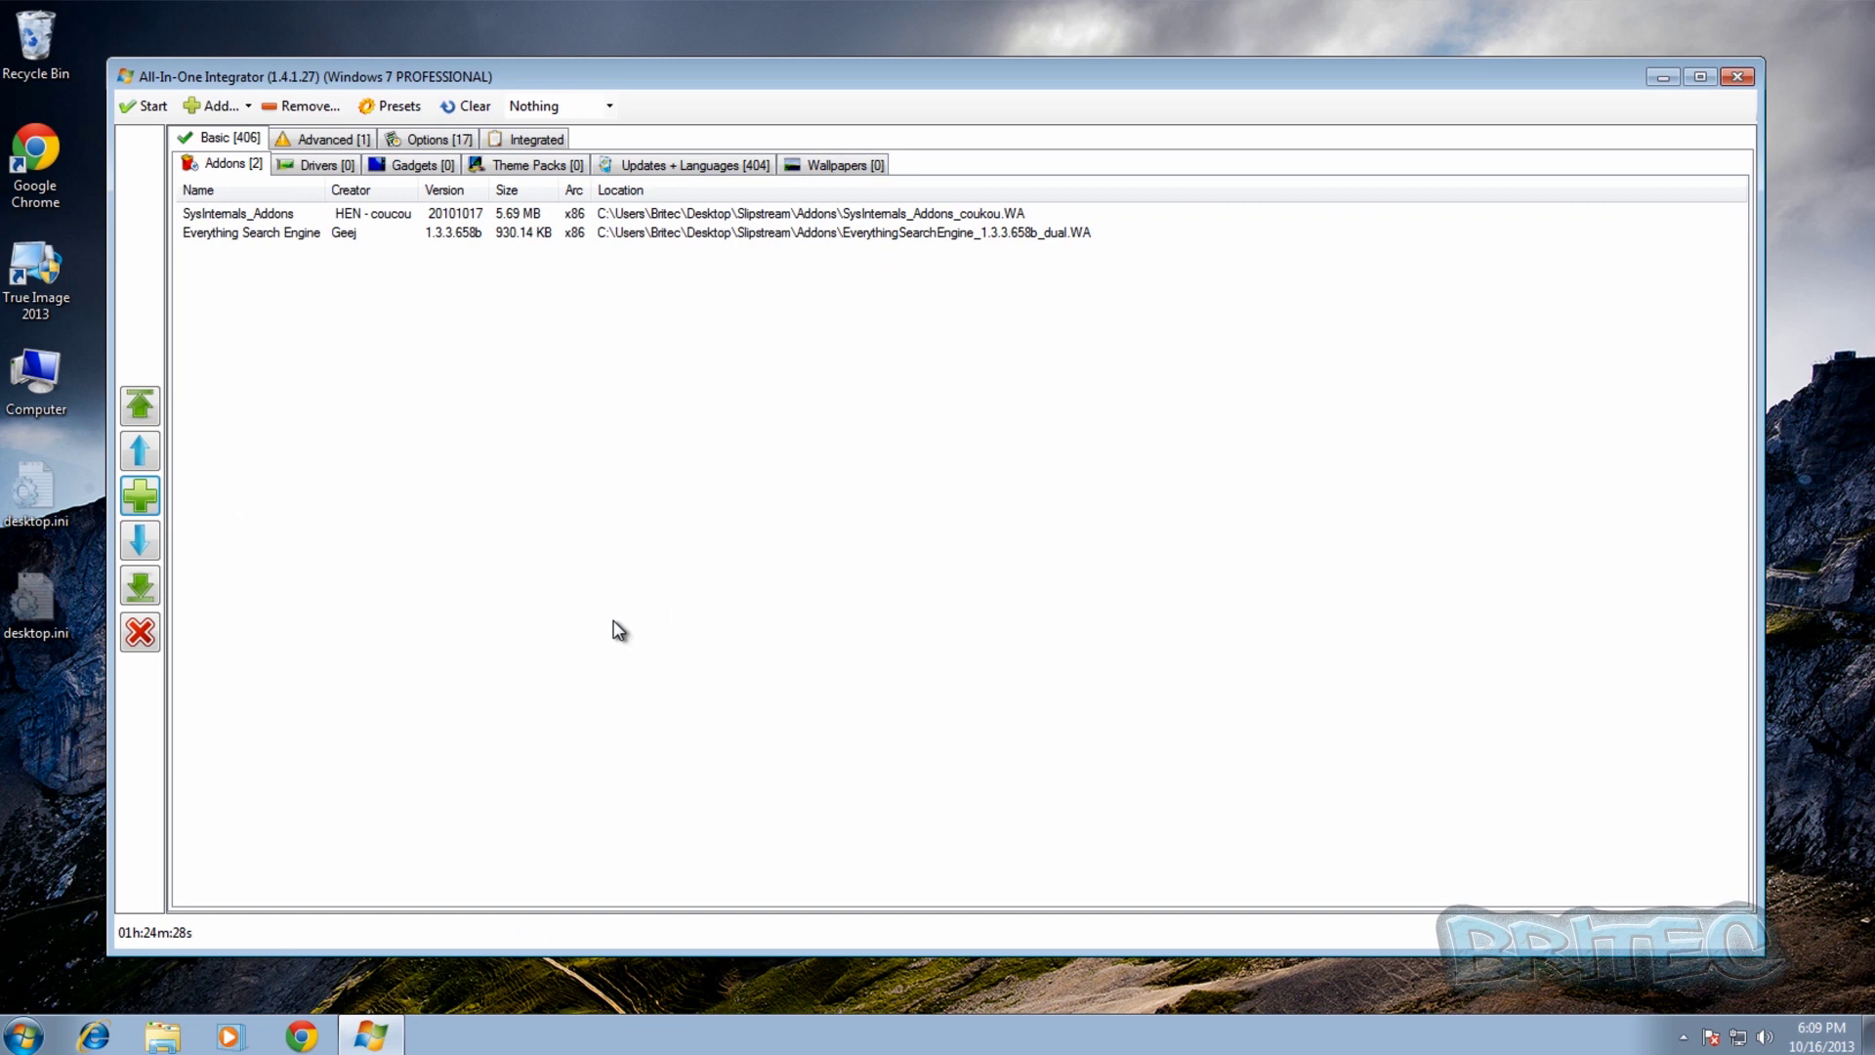
- Check the Drivers and Addons lists and start integrating the added addons, accepting the proposed preset name
{"action": "left_click", "coordinate": [330, 164]}
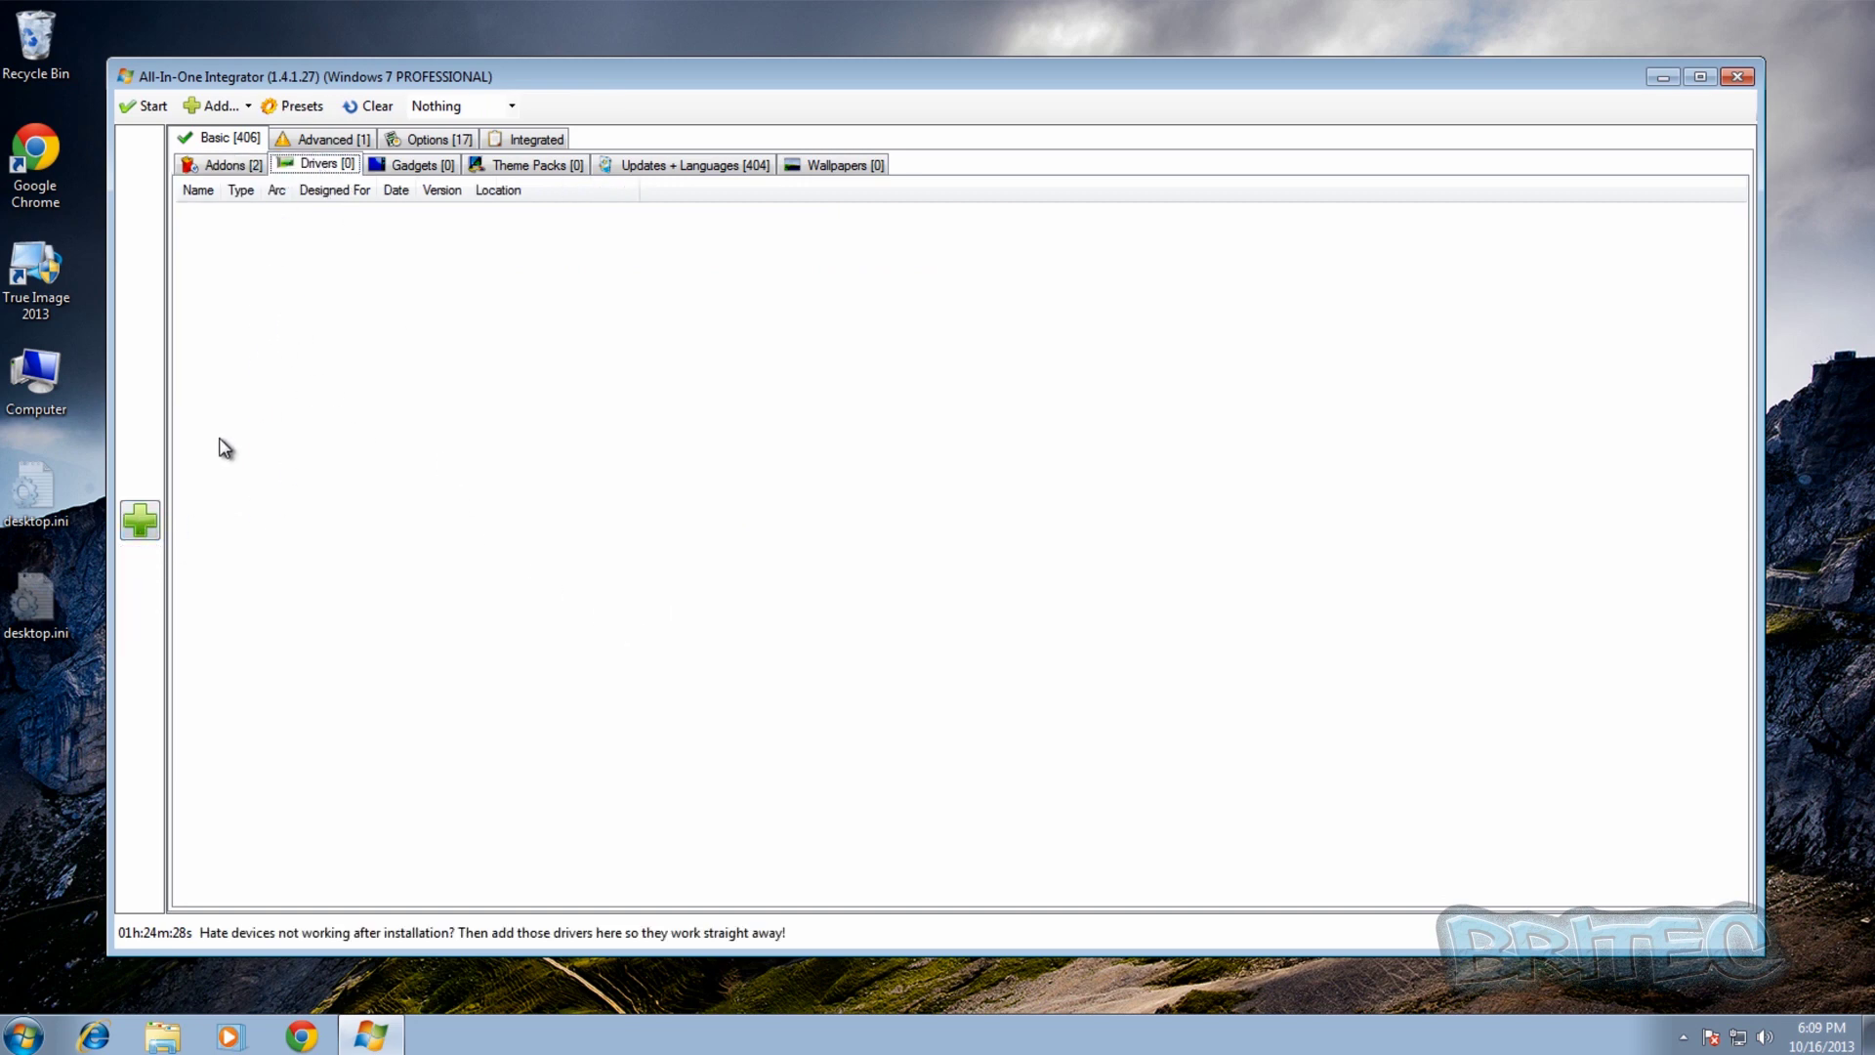
{"action": "left_click", "coordinate": [217, 168]}
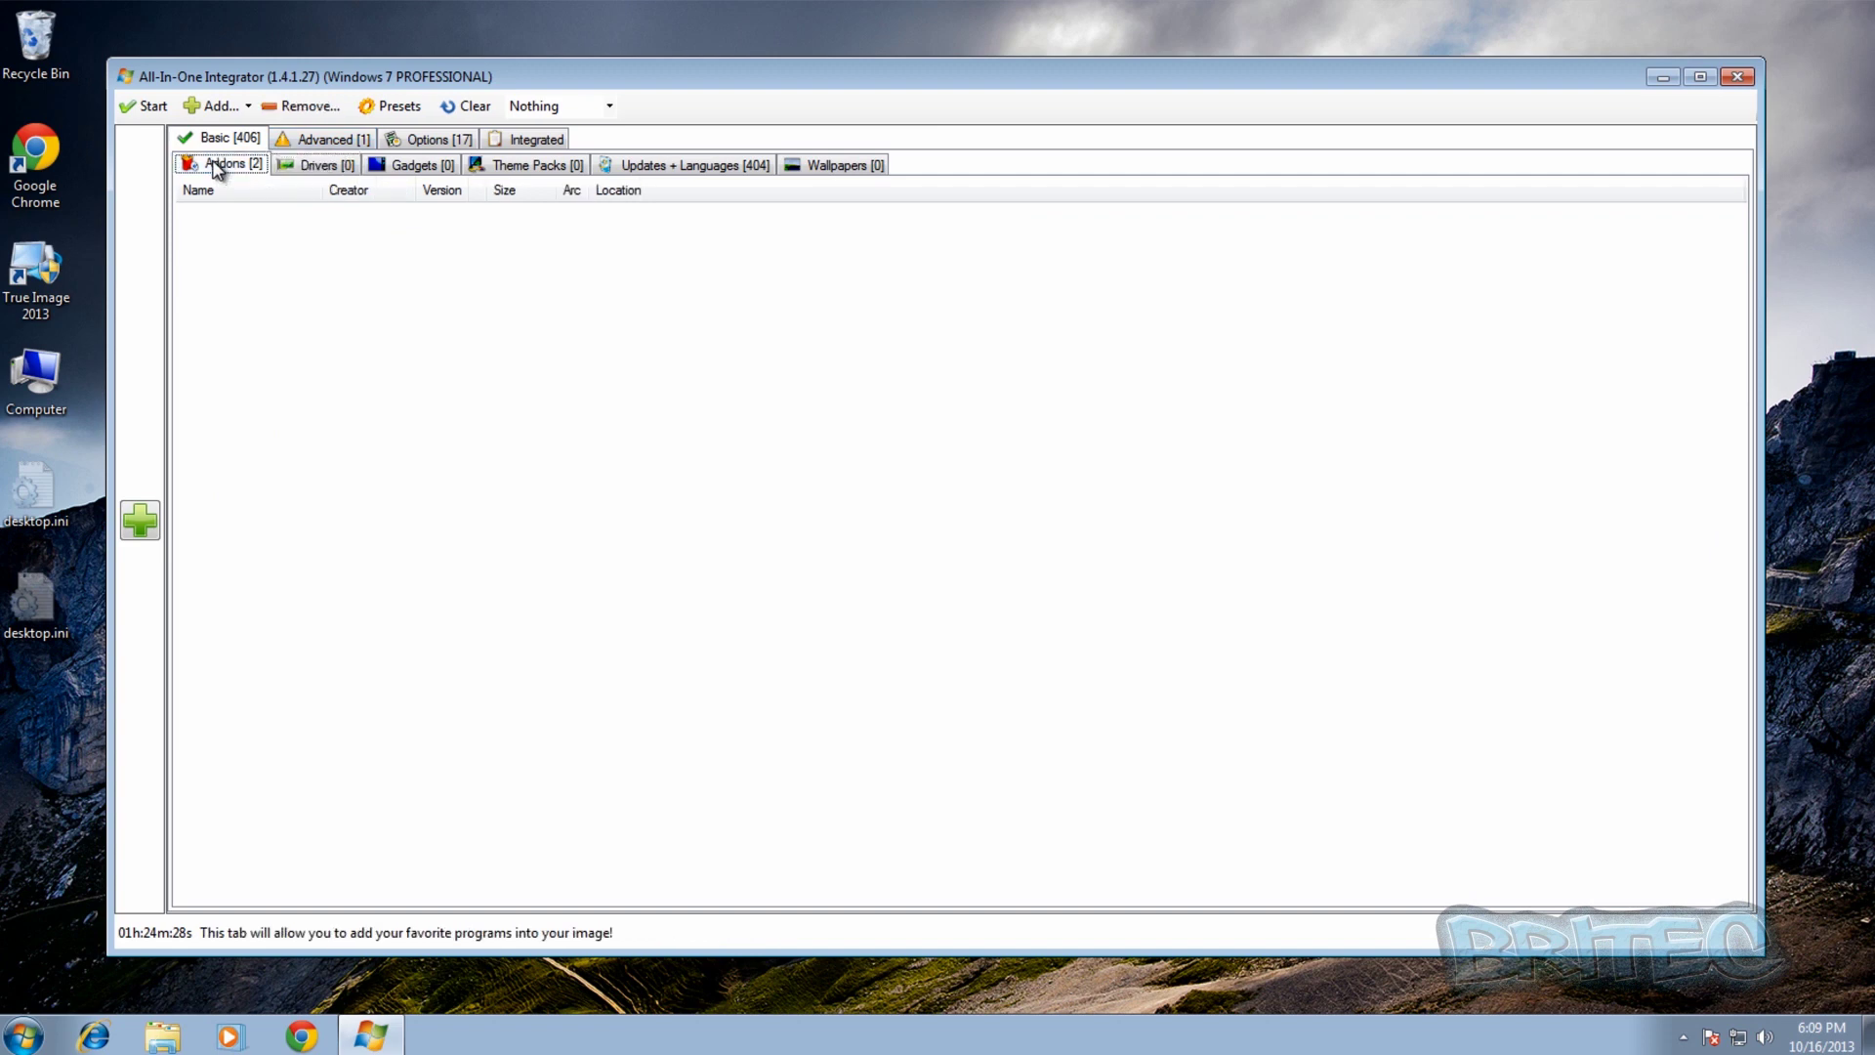
{"action": "left_click", "coordinate": [153, 110]}
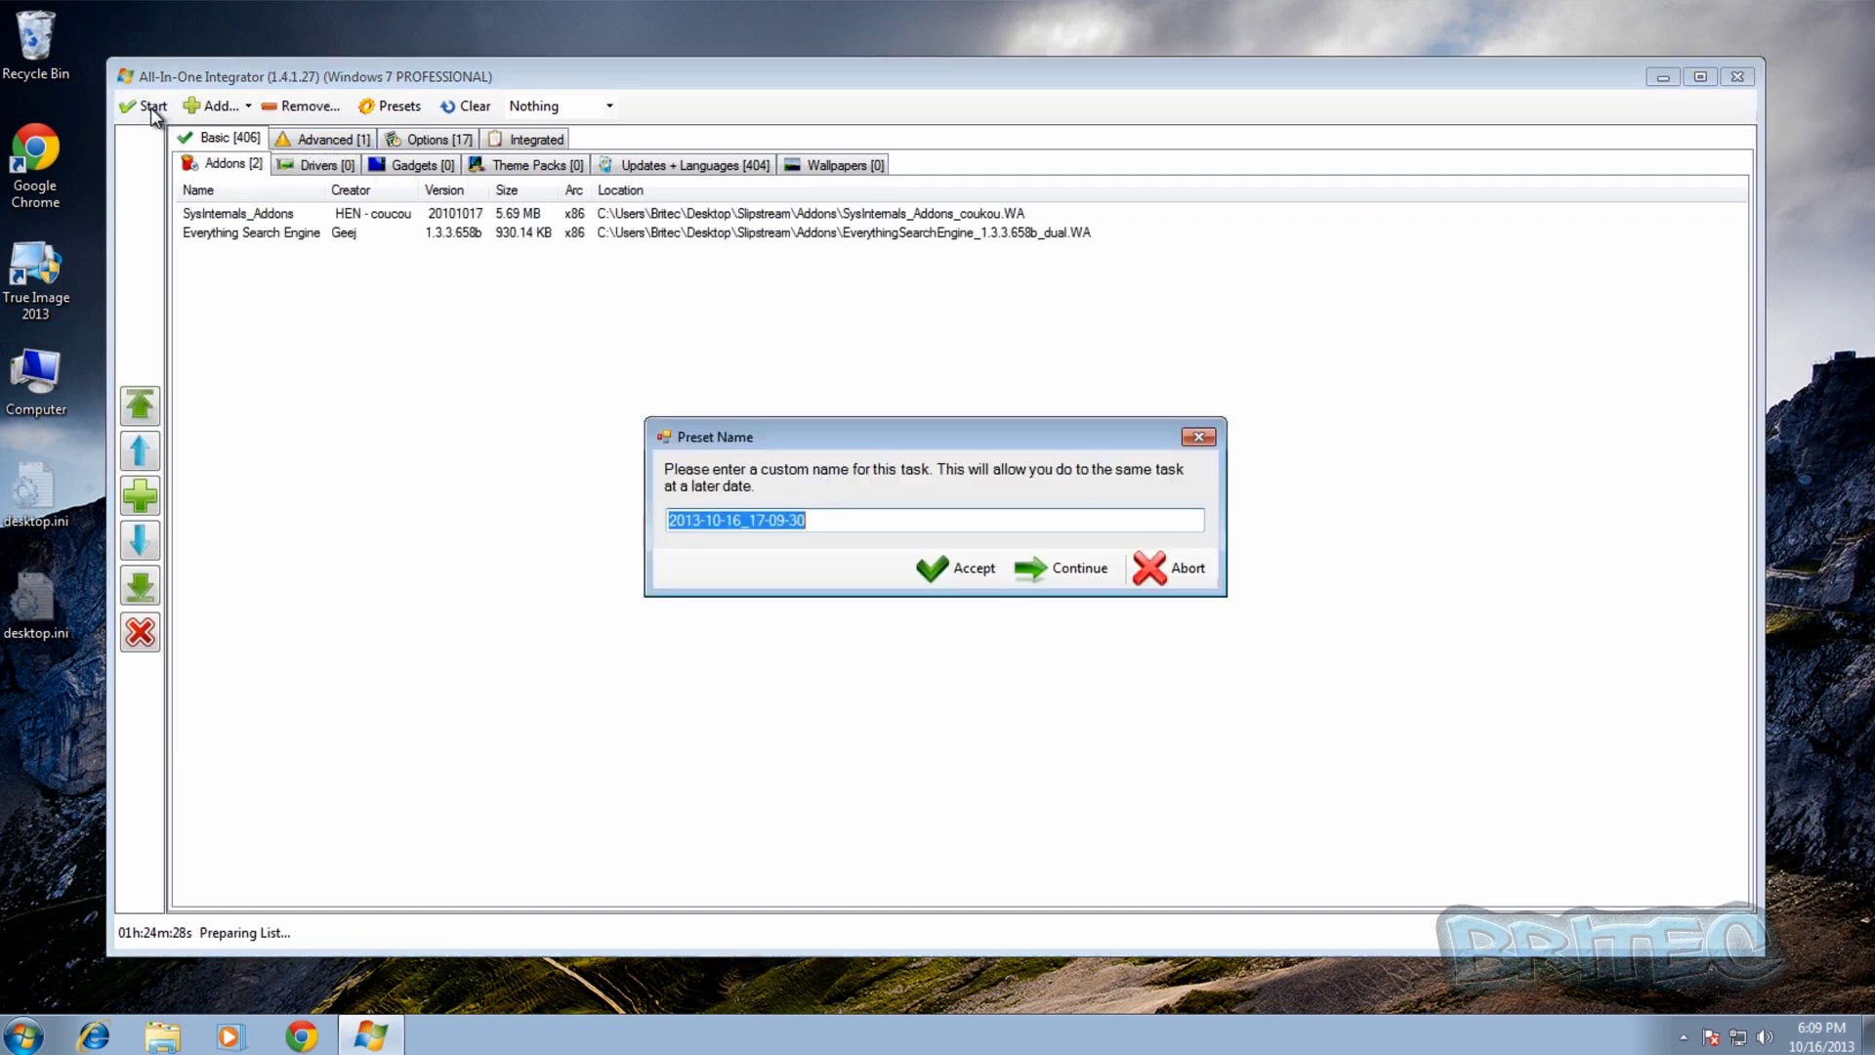
{"action": "left_click", "coordinate": [950, 578]}
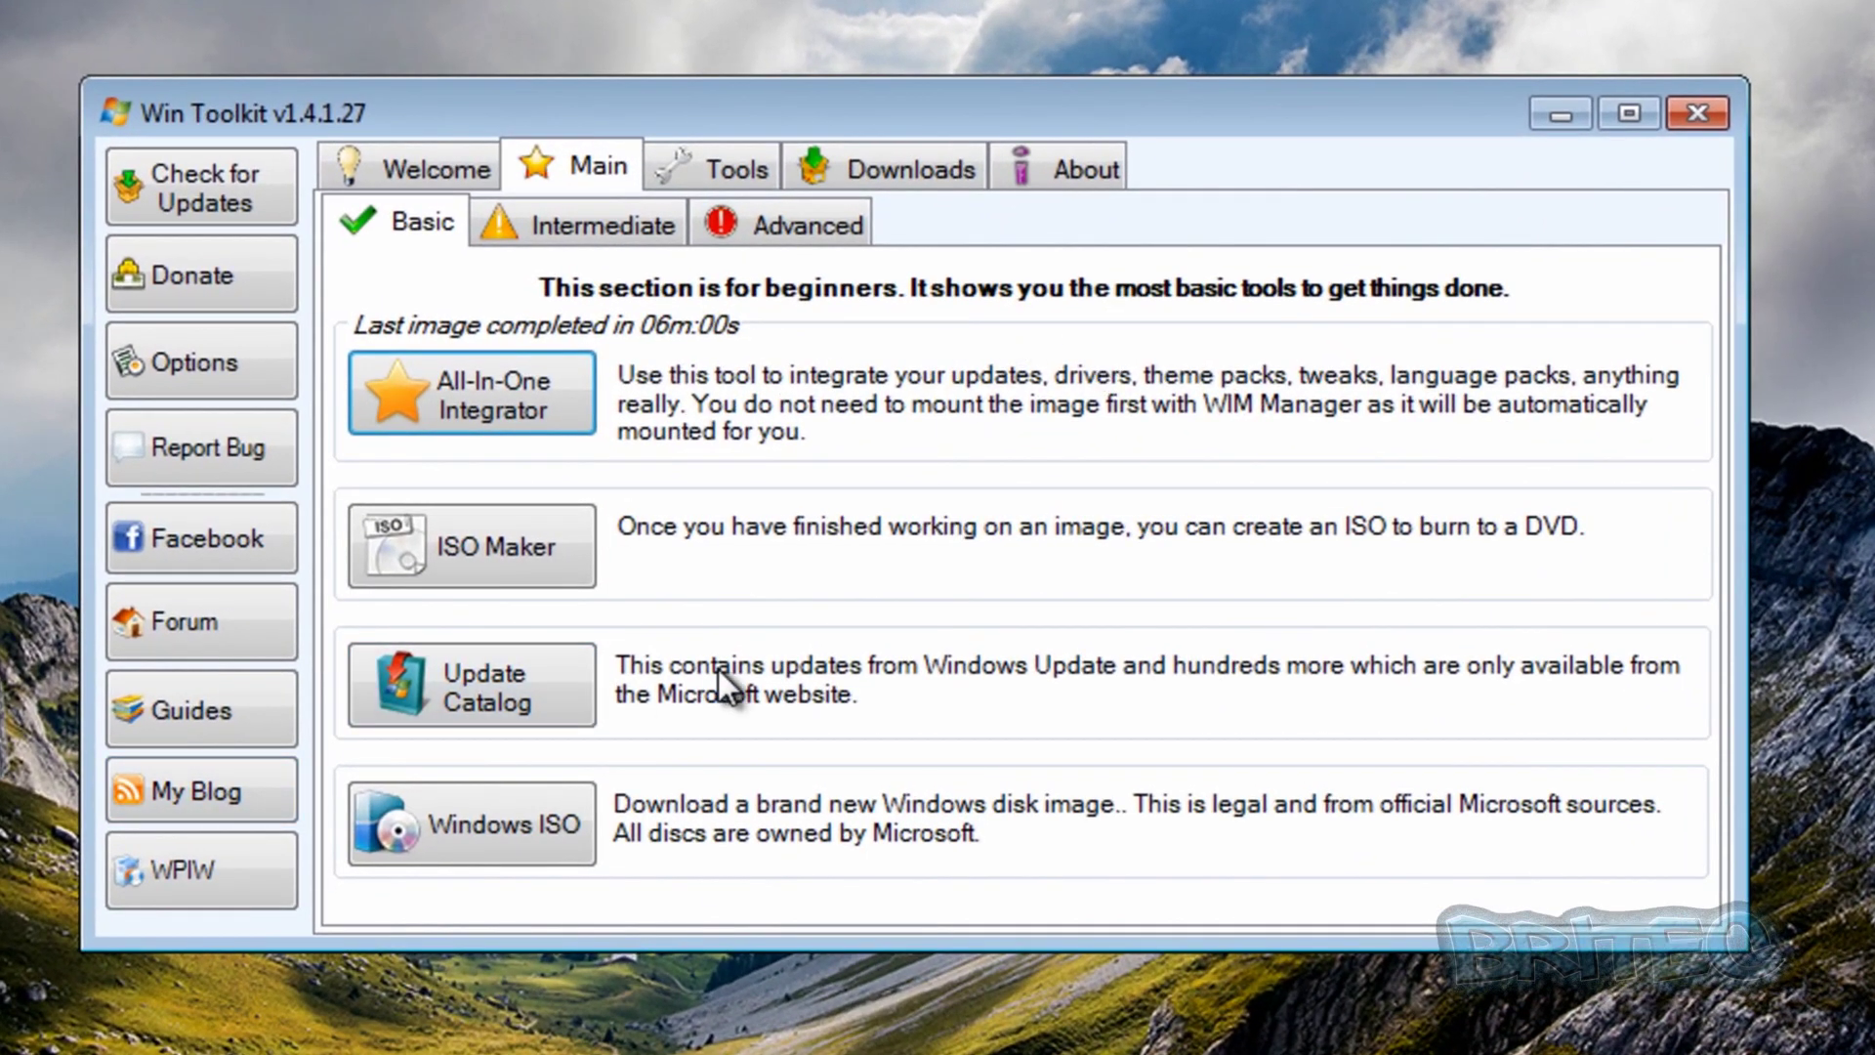
- Open Slipstream's Windows 7 SP1 folder in Windows Explorer and compare the sizes of the X17-59186 folder and X17-59186.iso
{"action": "key", "text": "super"}
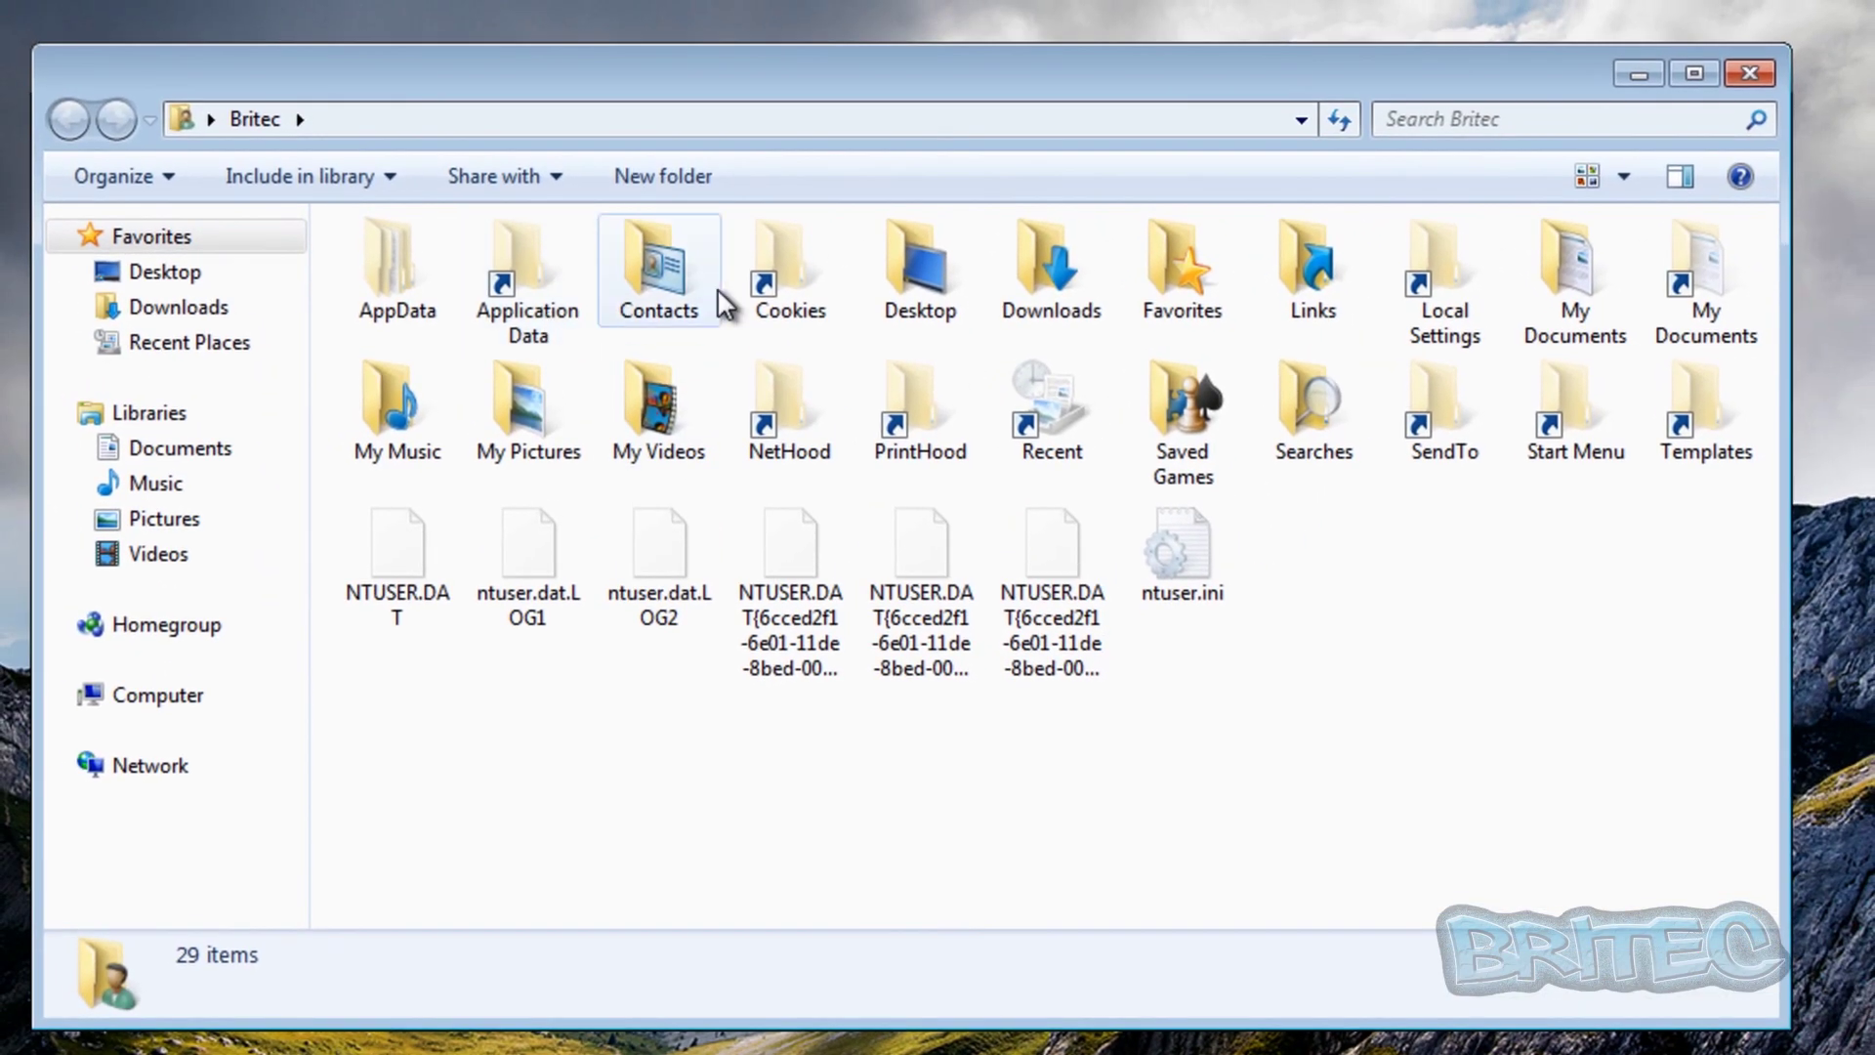
{"action": "double_click", "coordinate": [912, 278]}
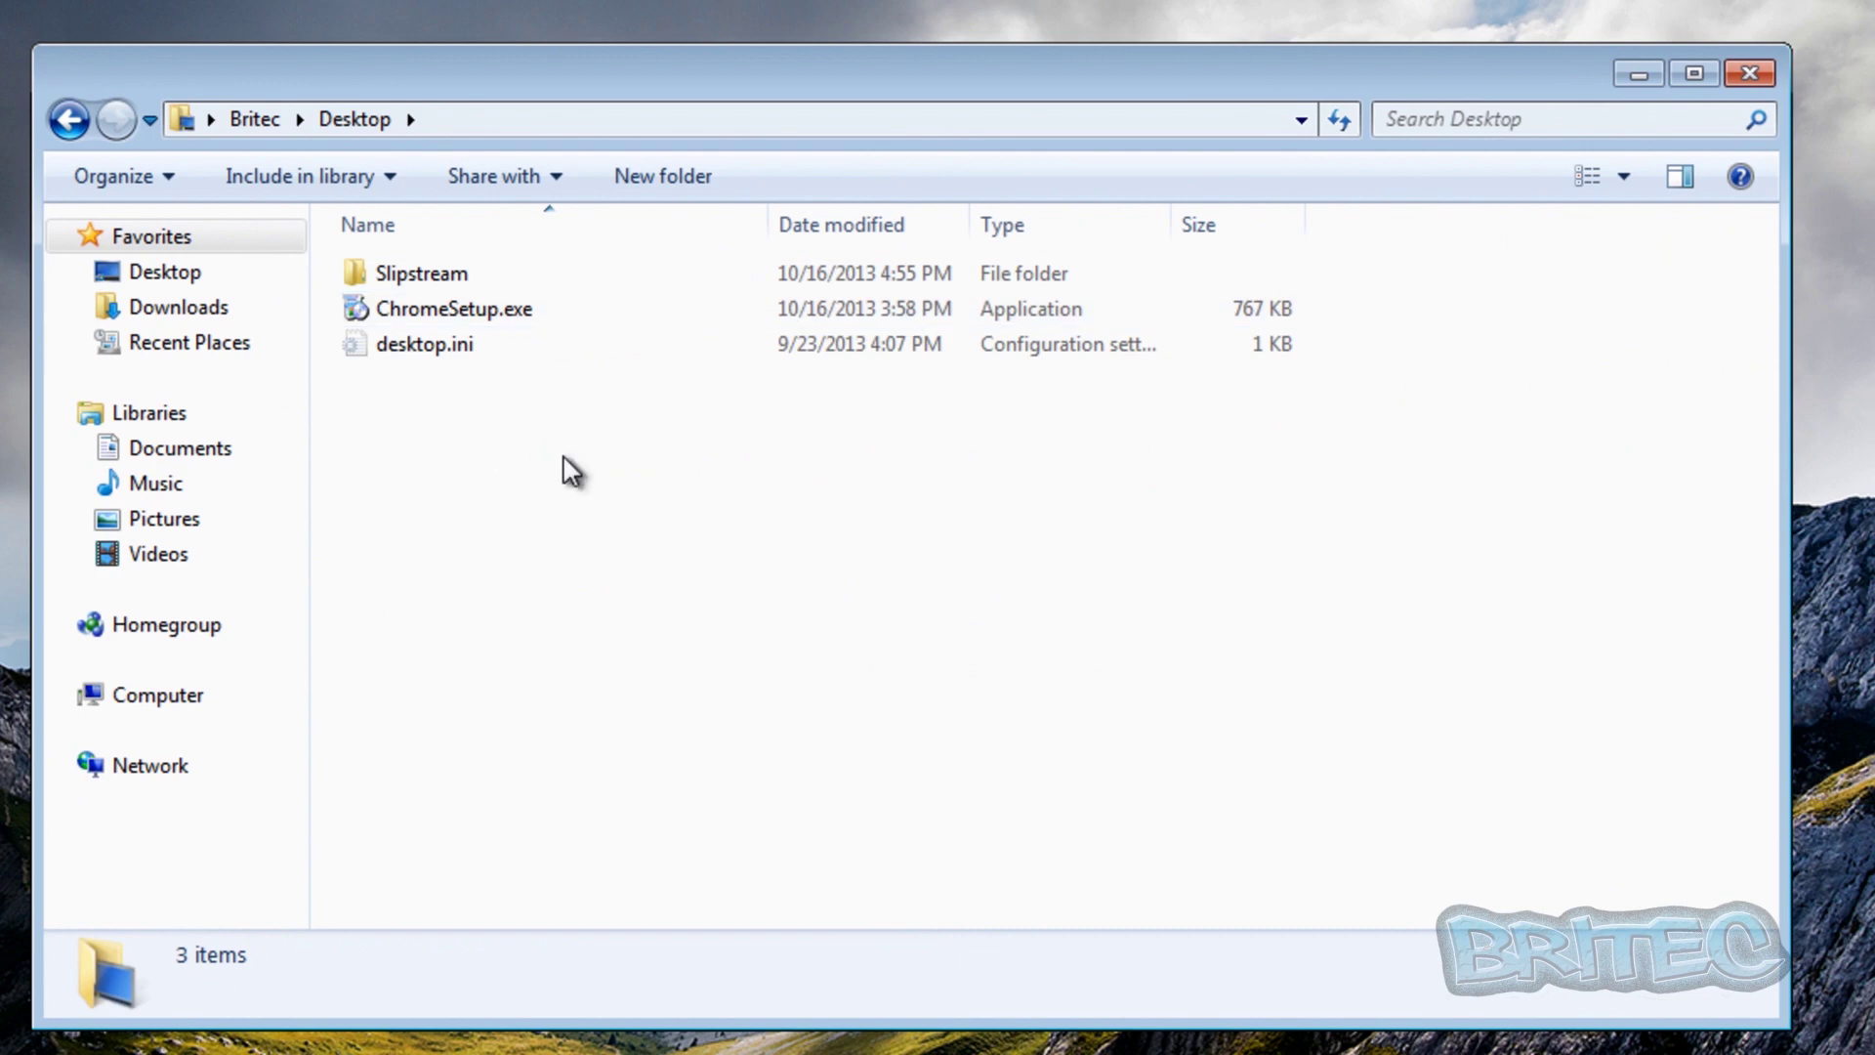
{"action": "double_click", "coordinate": [438, 275]}
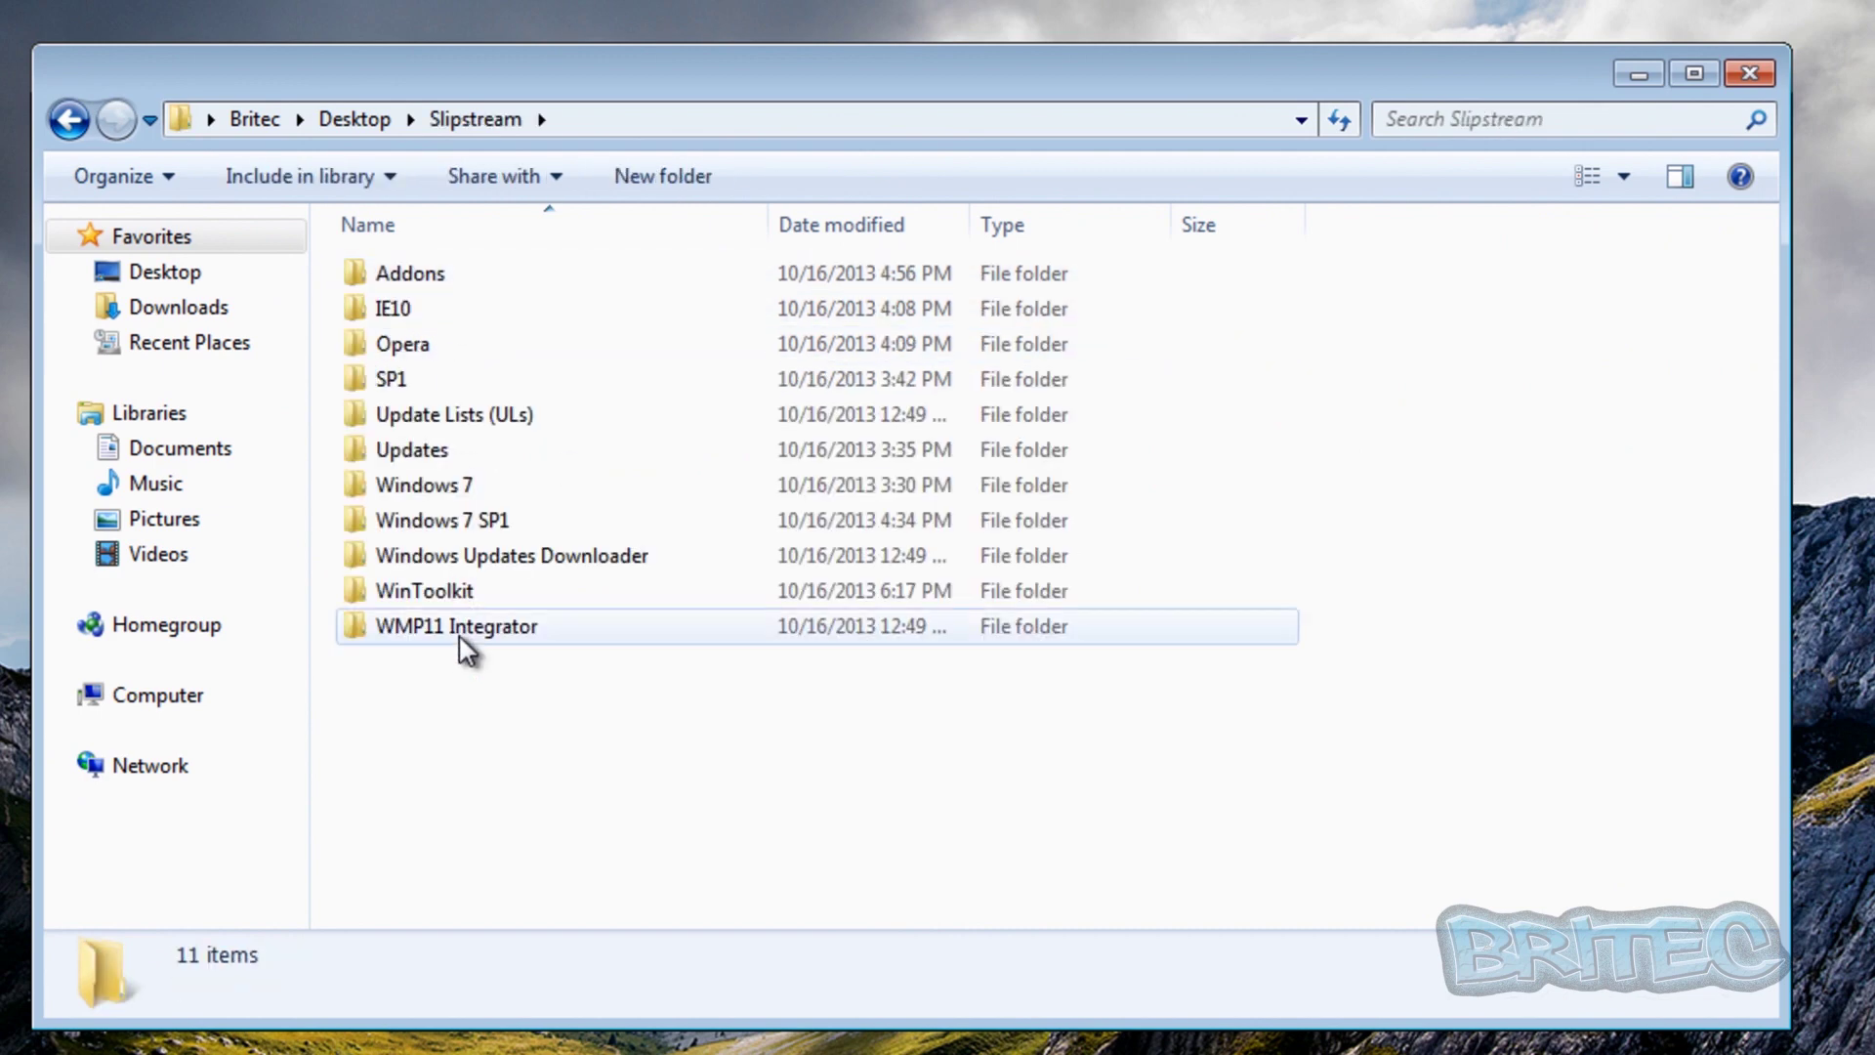
{"action": "double_click", "coordinate": [442, 523]}
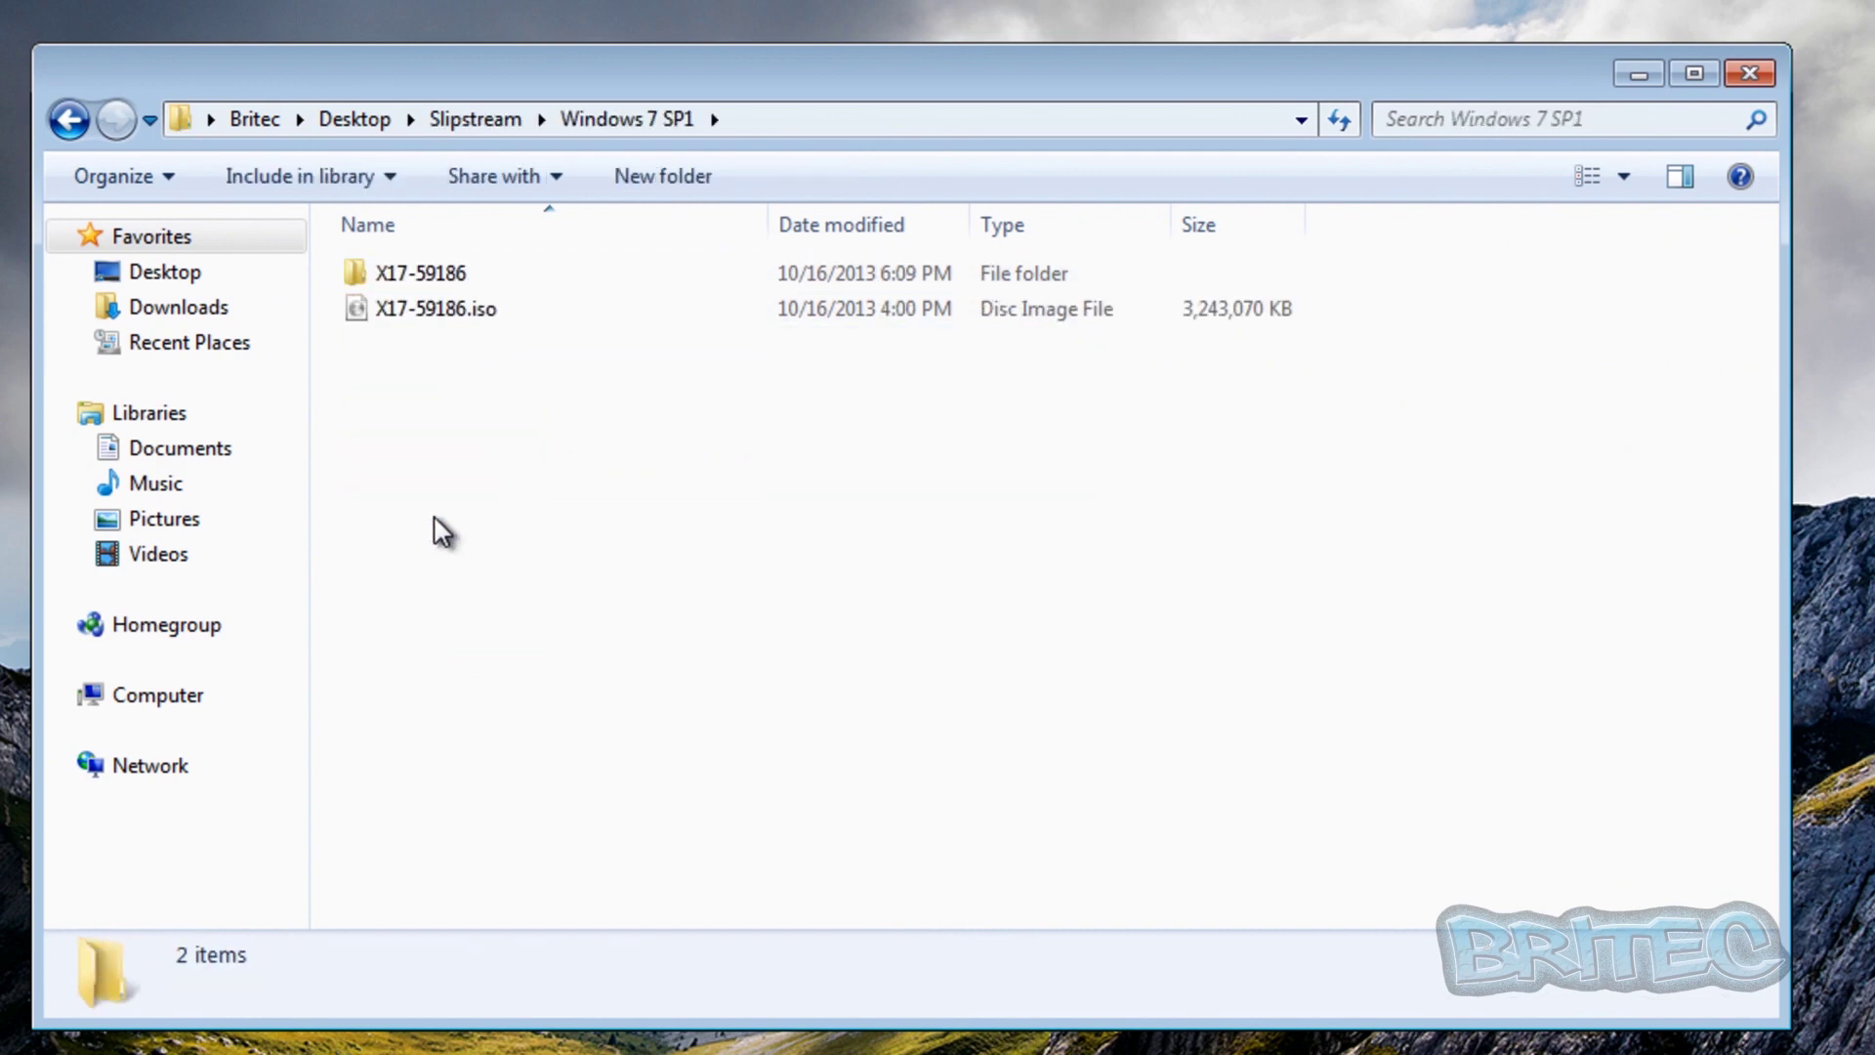
{"action": "left_click", "coordinate": [422, 283]}
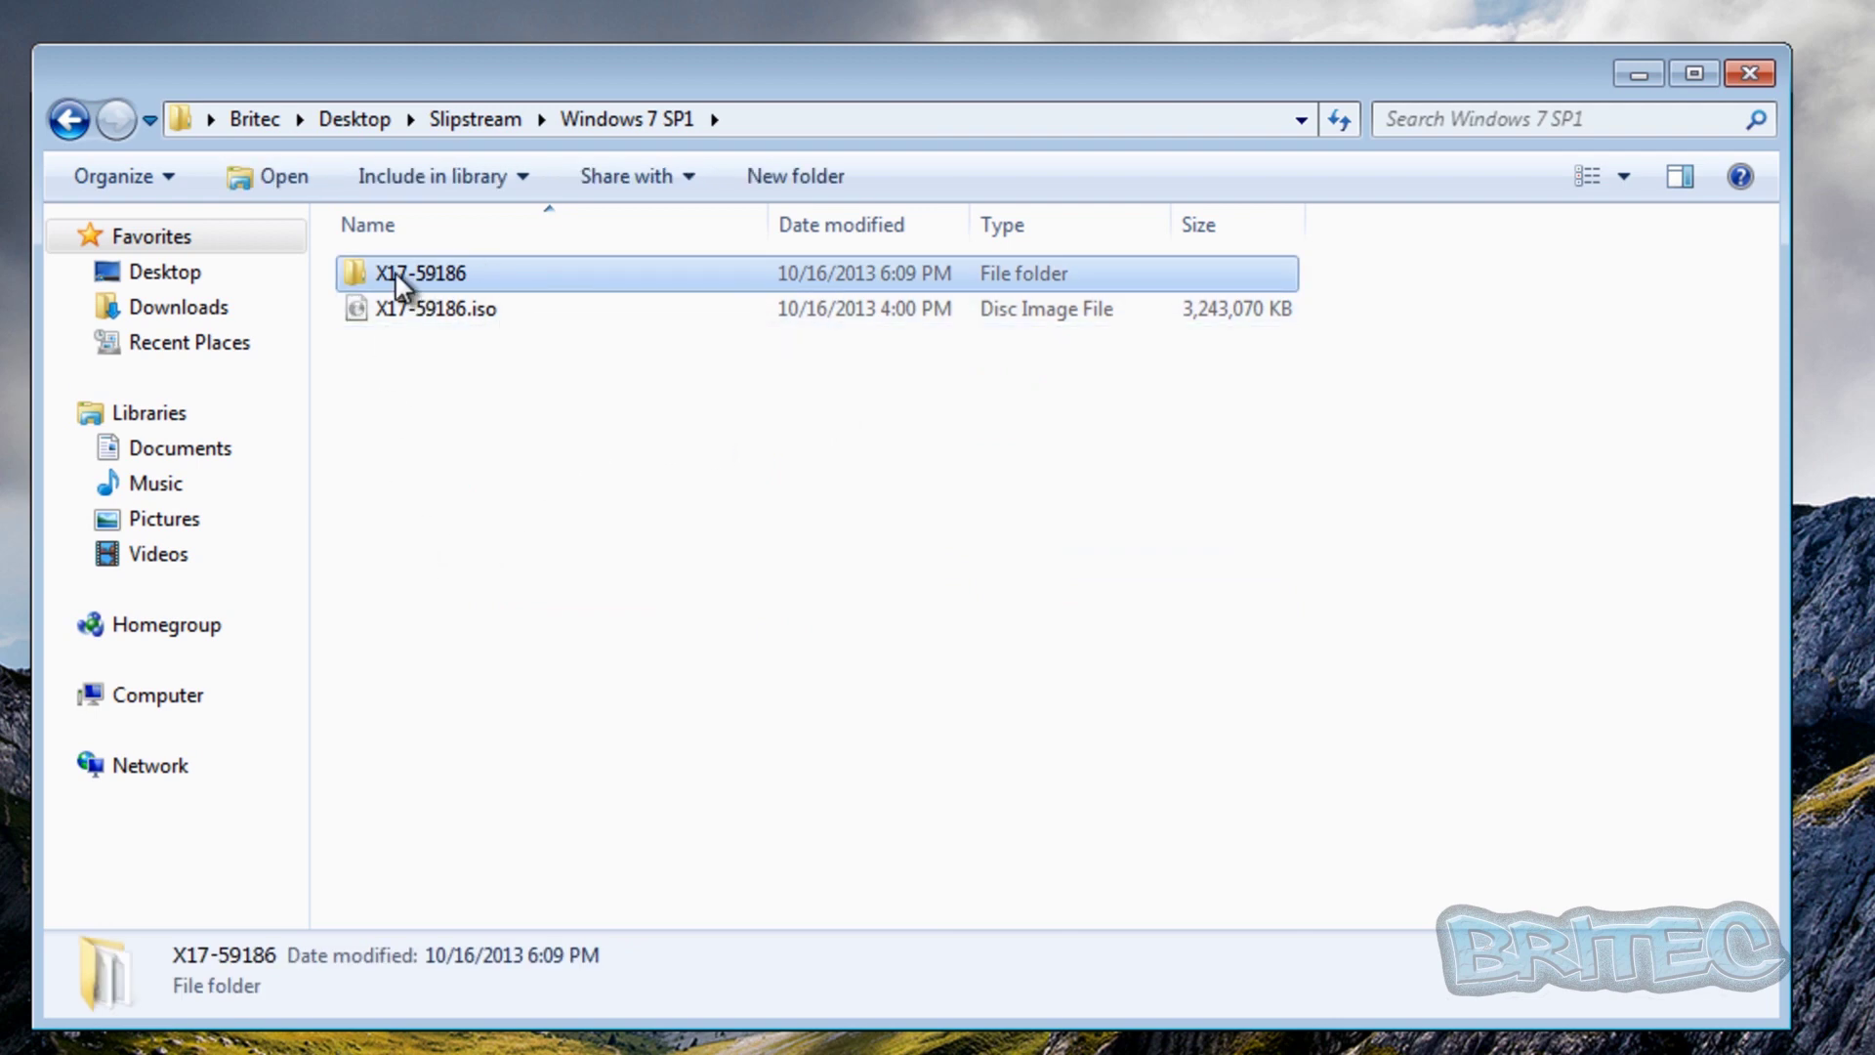
{"action": "right_click", "coordinate": [395, 271]}
{"action": "left_click", "coordinate": [496, 844]}
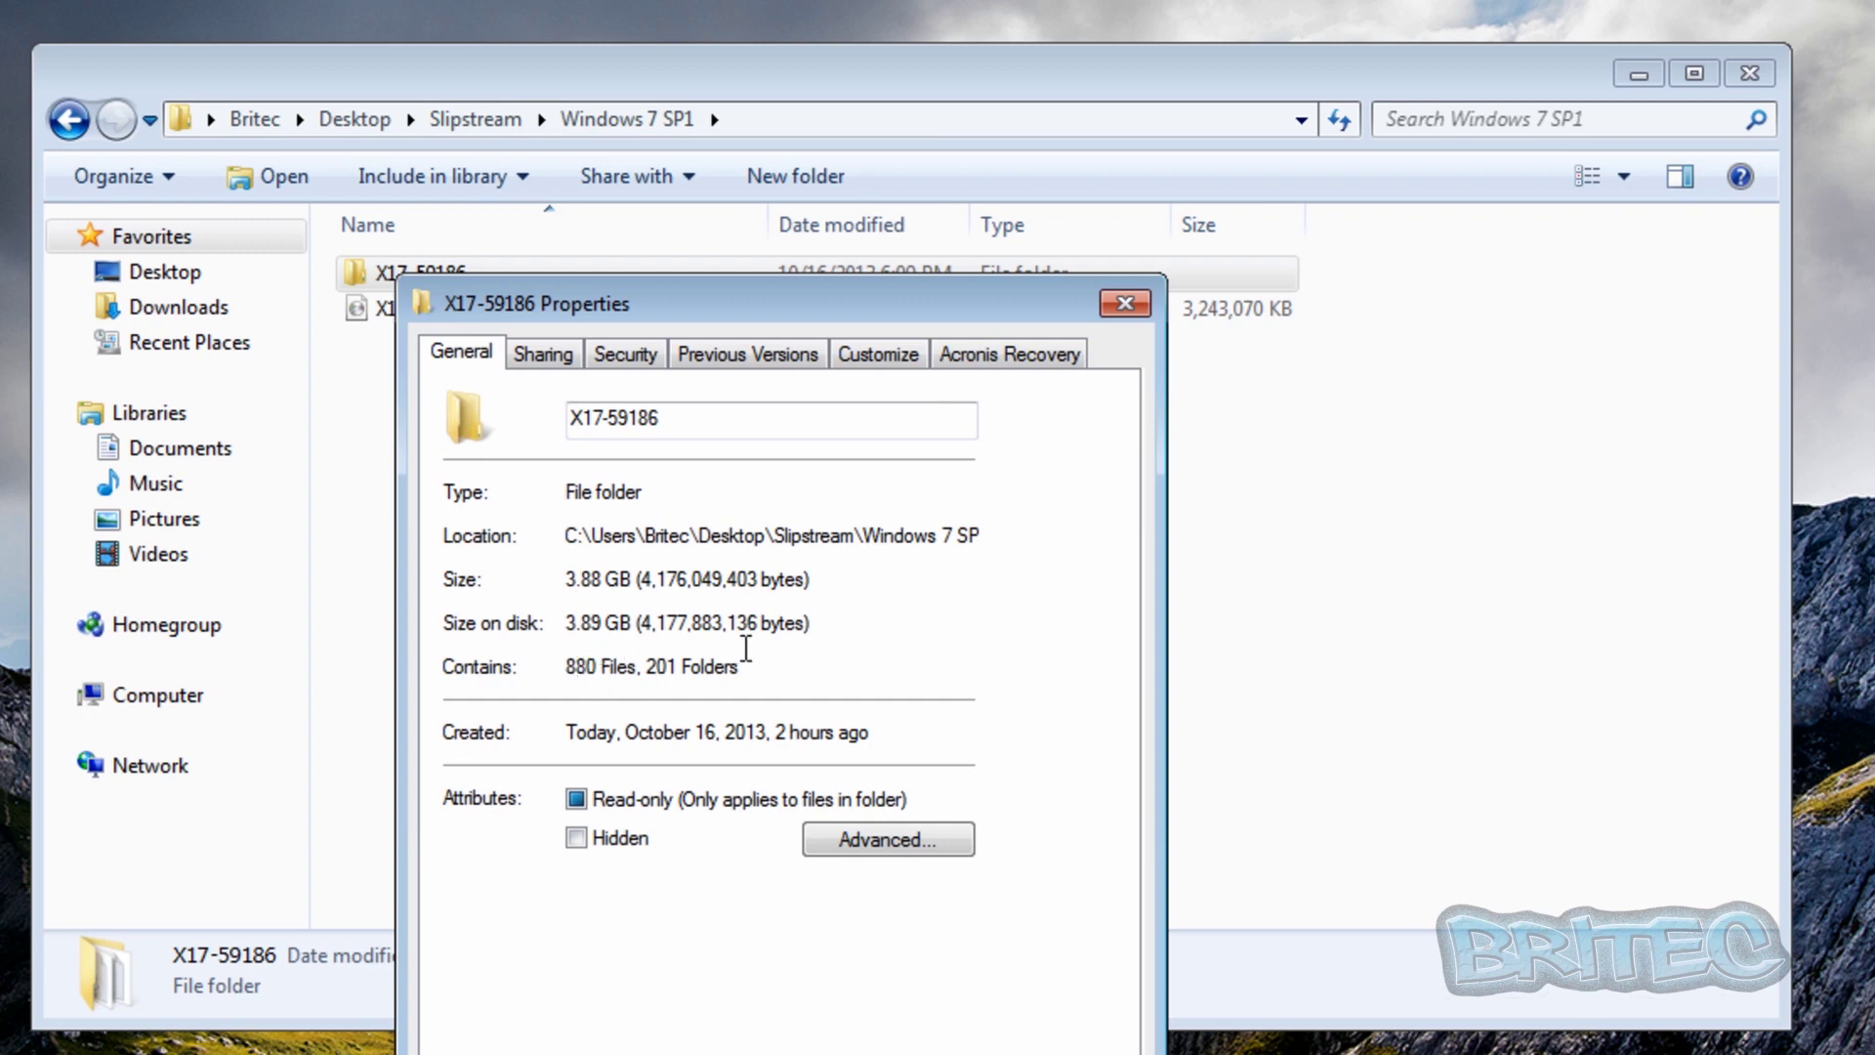
{"action": "left_click", "coordinate": [1125, 299]}
{"action": "left_click", "coordinate": [1193, 322]}
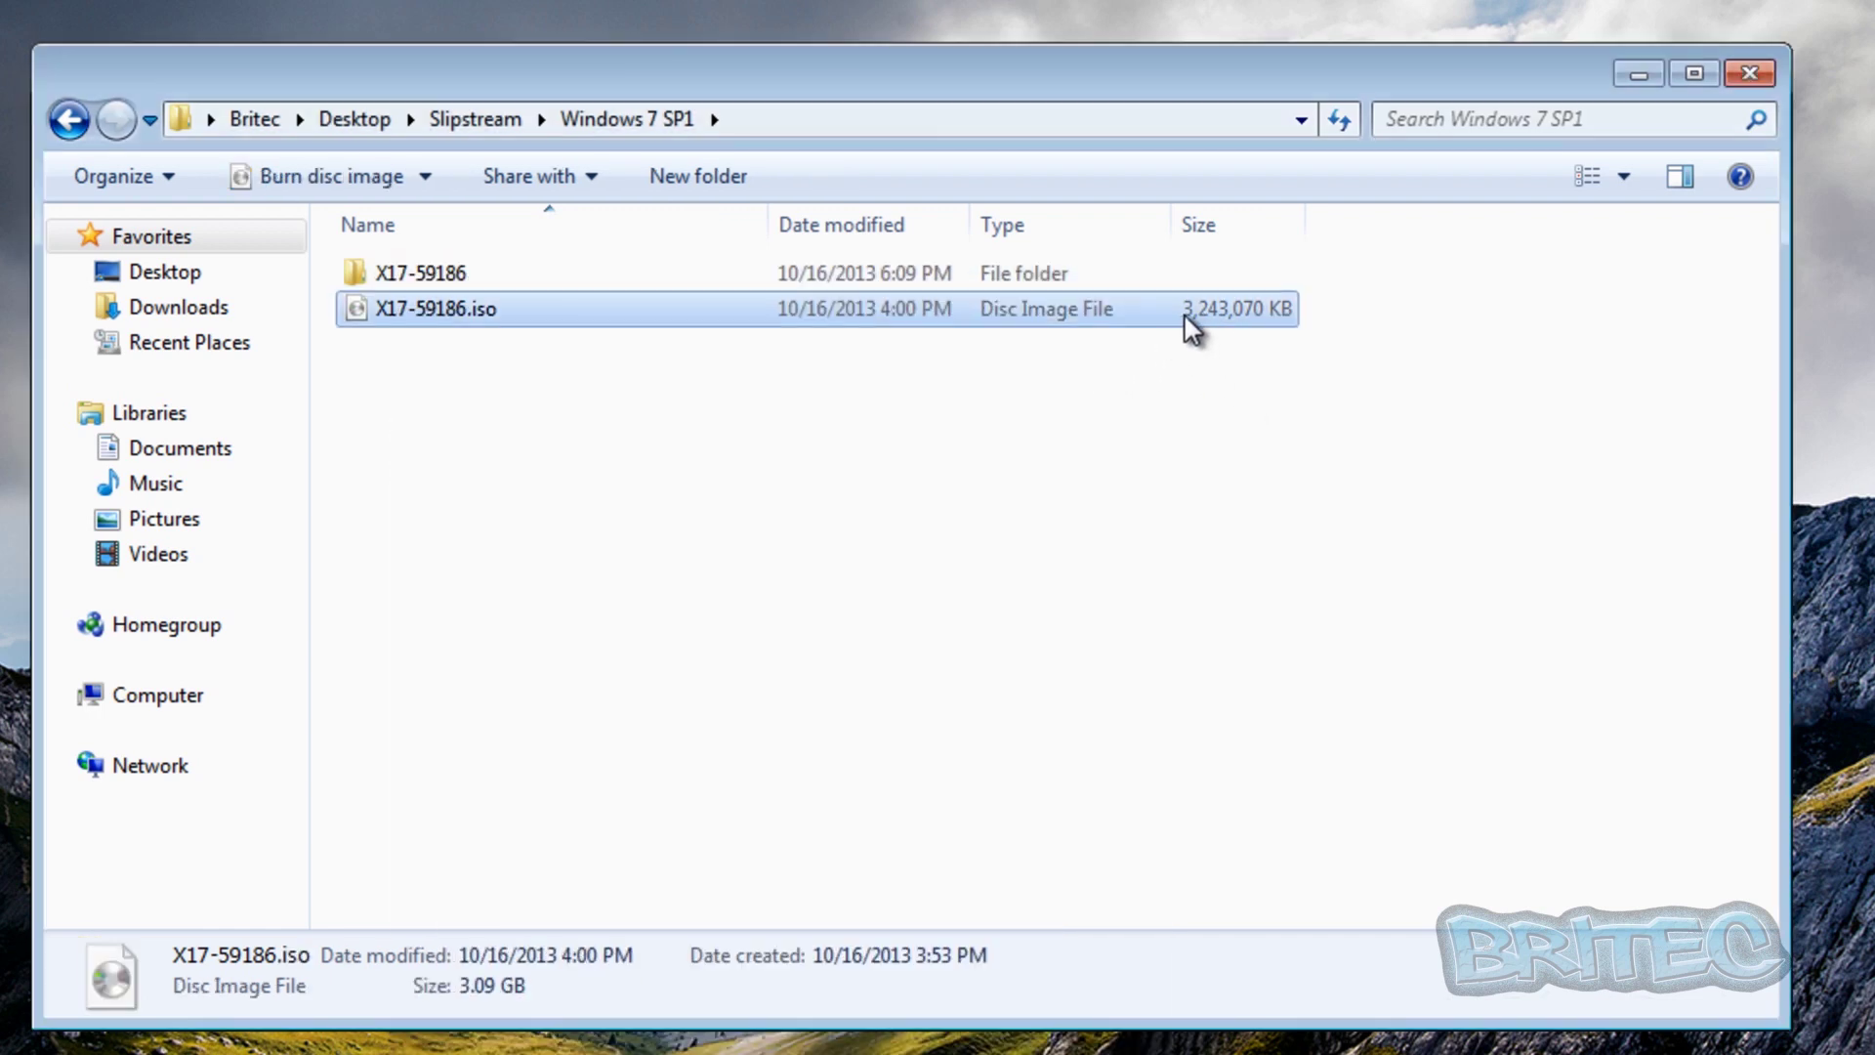
{"action": "left_click", "coordinate": [402, 275]}
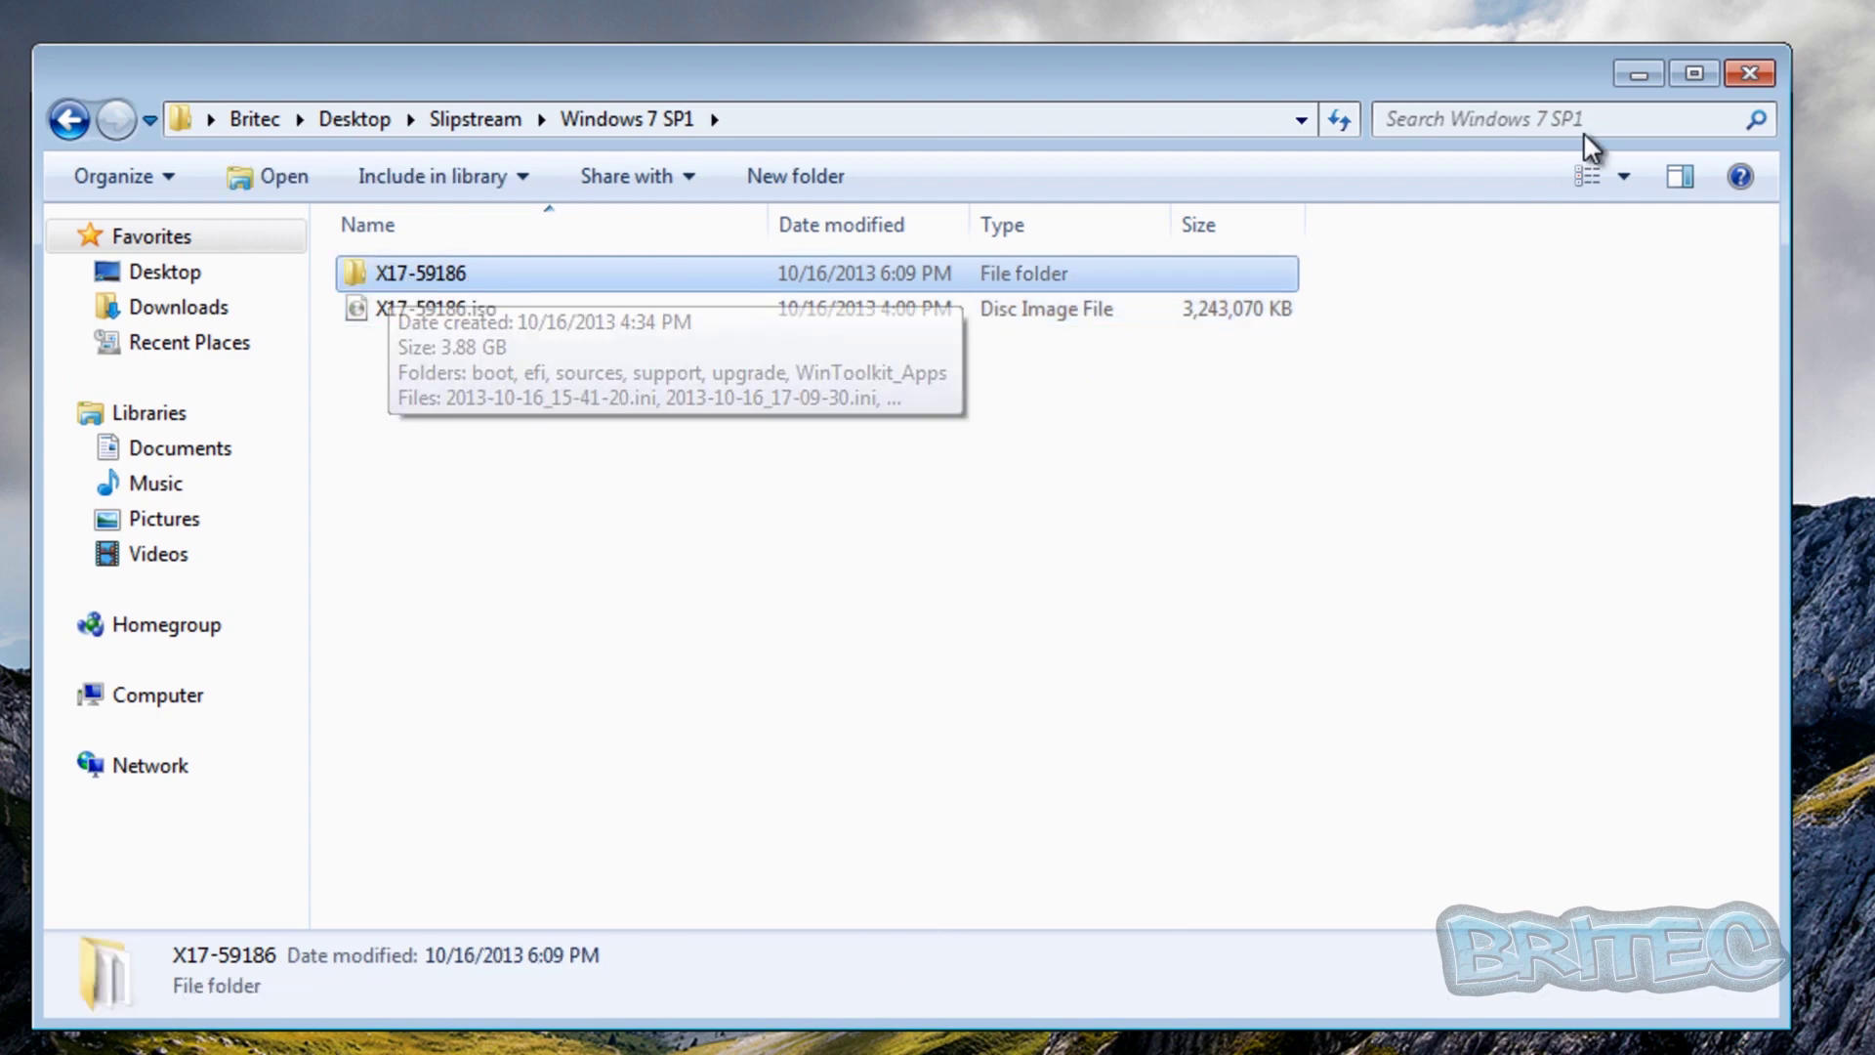
{"action": "left_click", "coordinate": [1750, 74]}
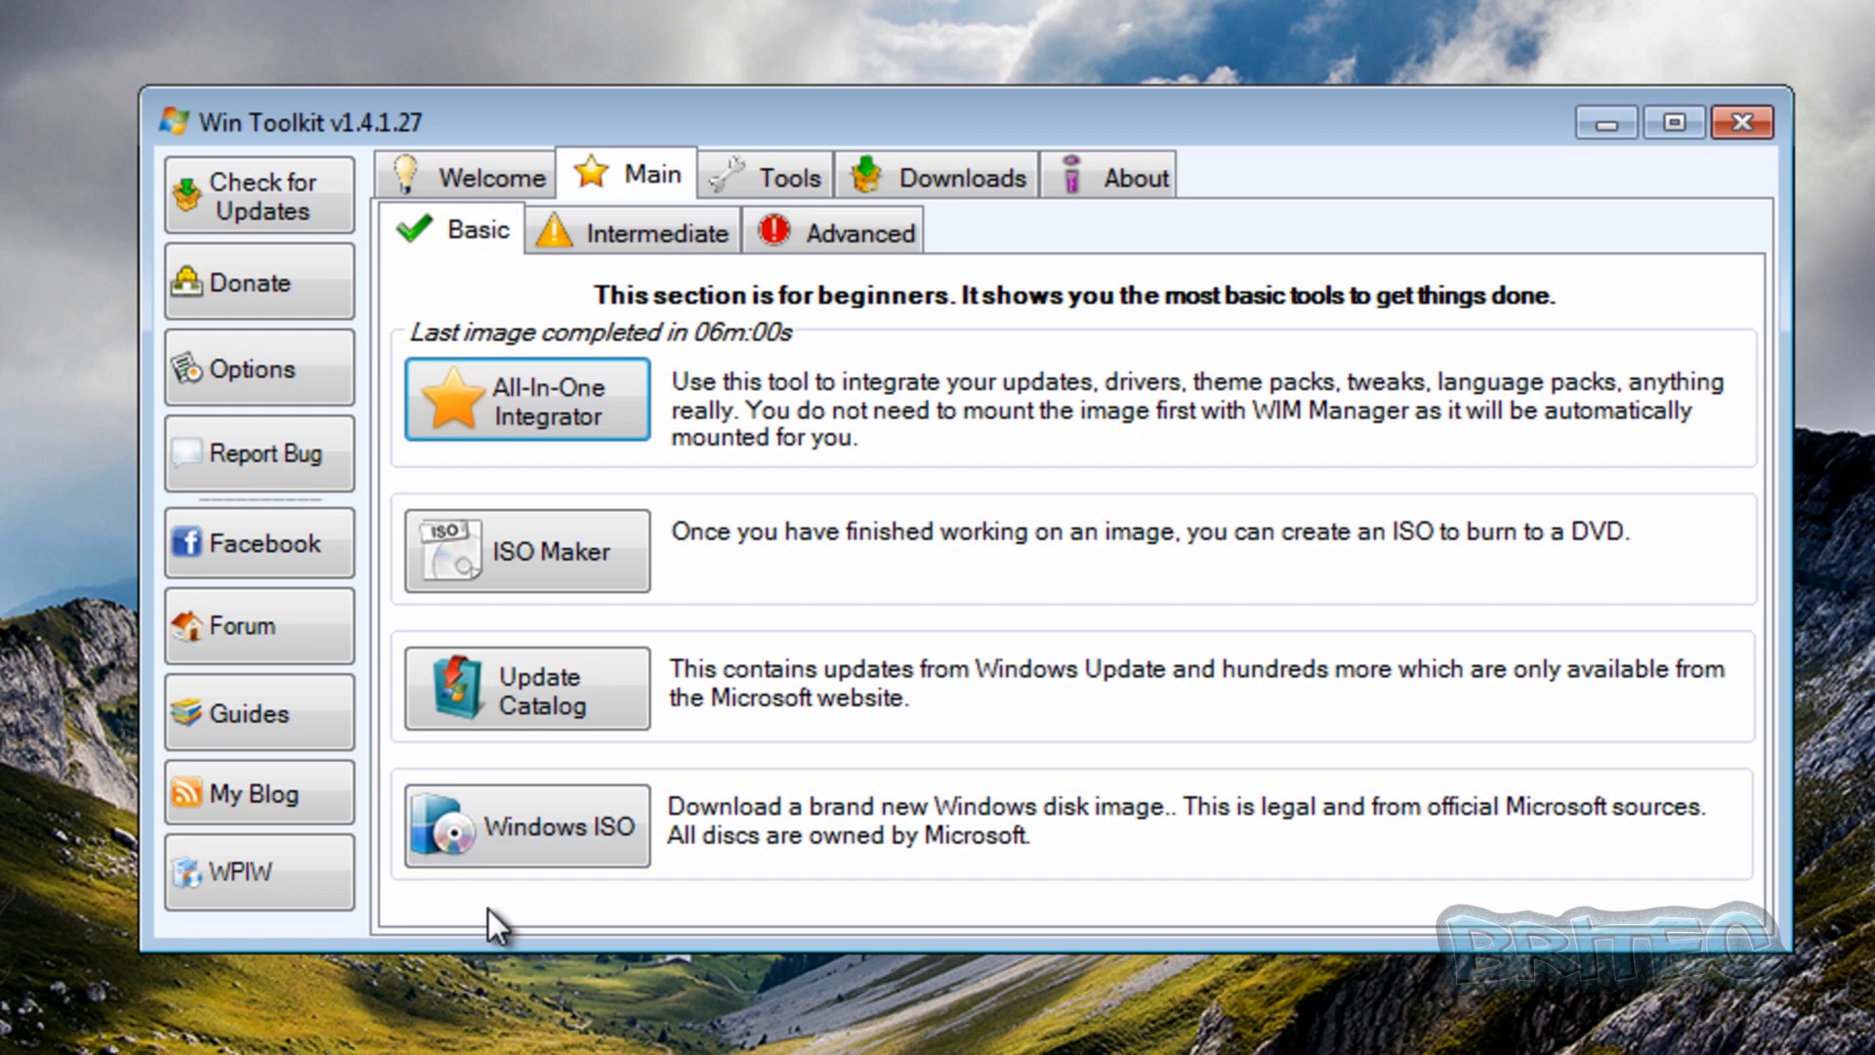
- Open ISO Maker in Win Toolkit and choose the X17-59186 folder as the folder to capture
{"action": "left_click", "coordinate": [483, 566]}
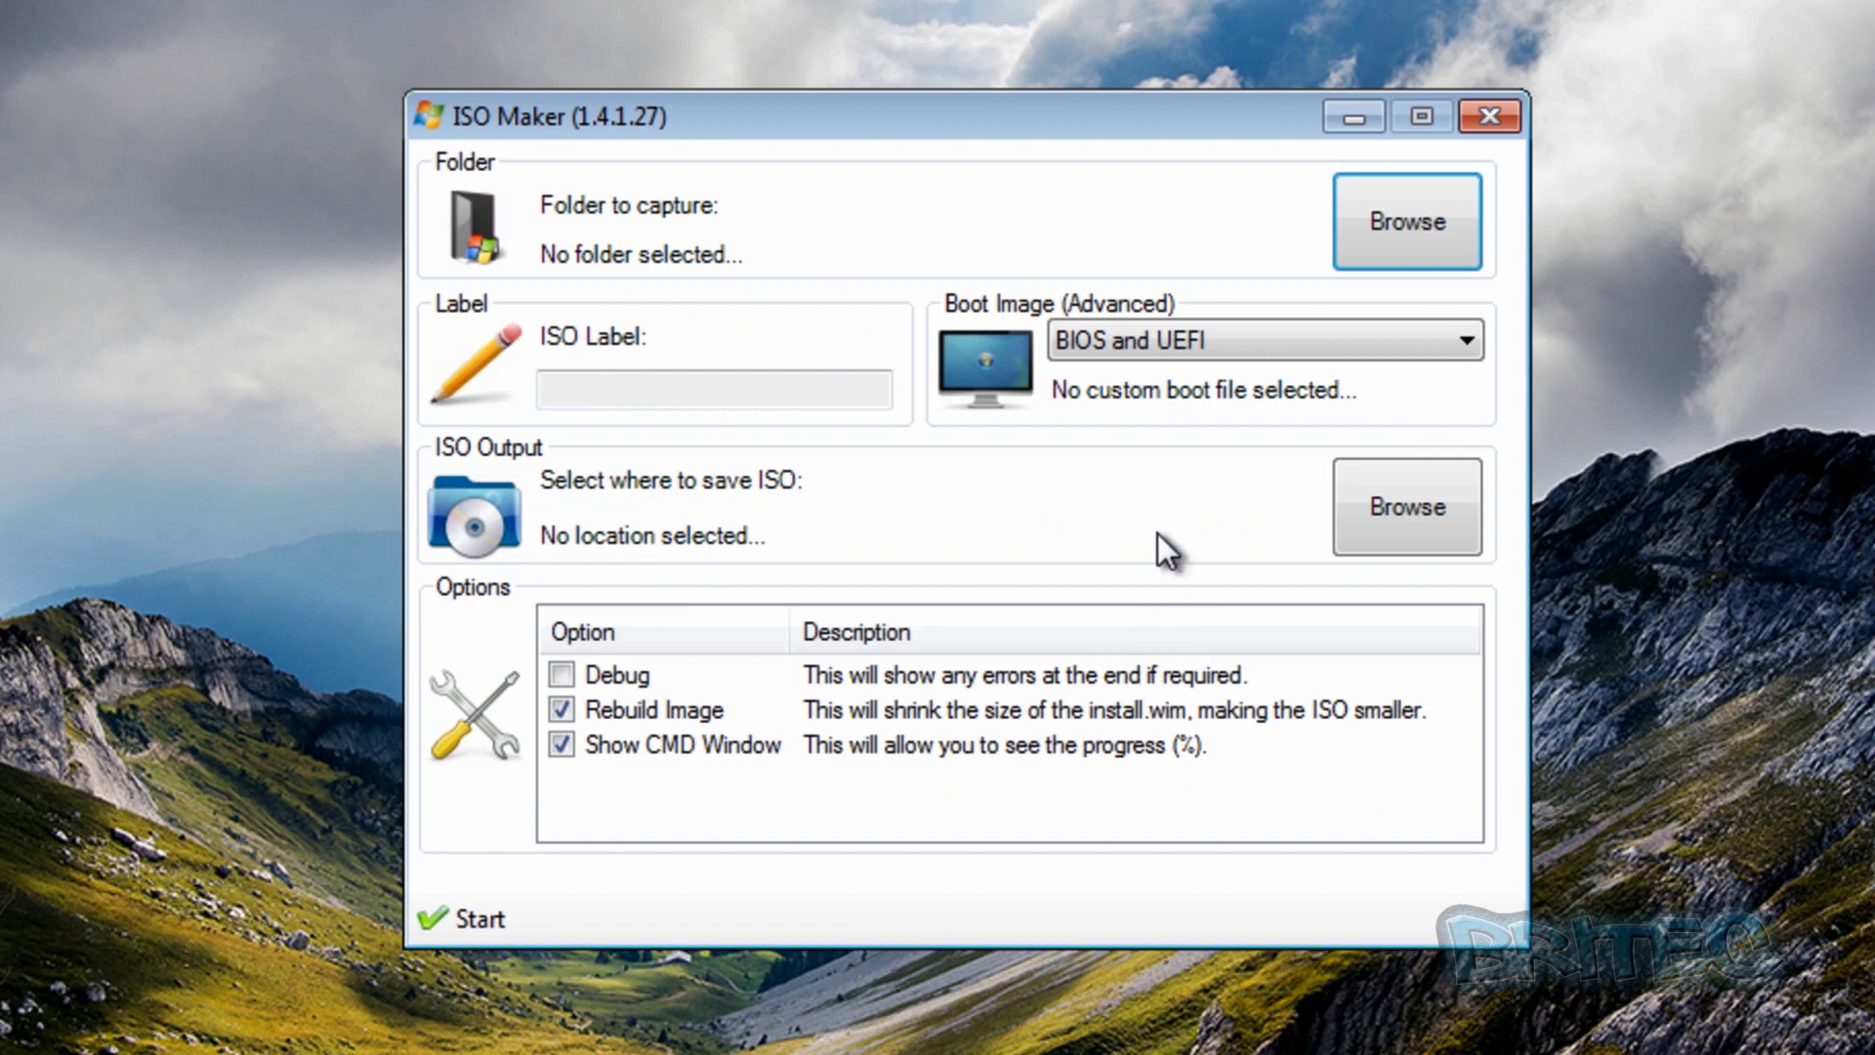
{"action": "left_click", "coordinate": [1424, 197]}
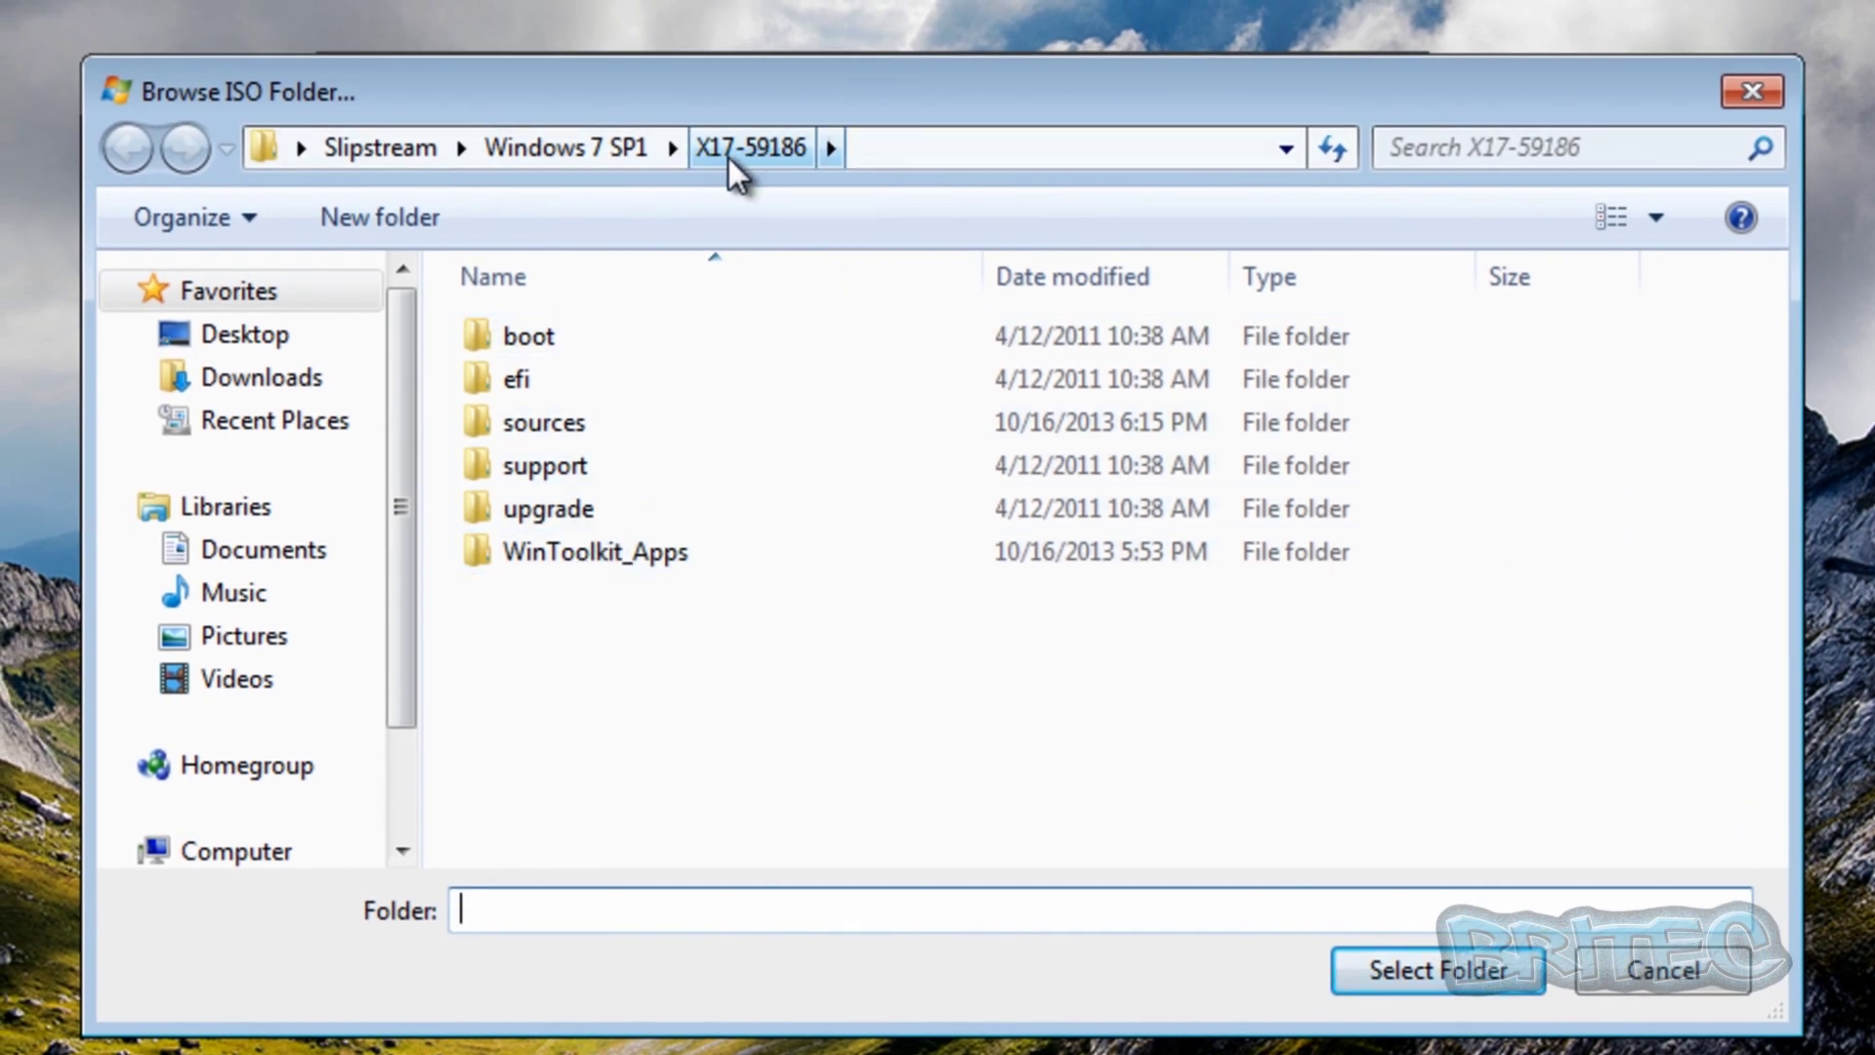
{"action": "left_click", "coordinate": [1397, 970]}
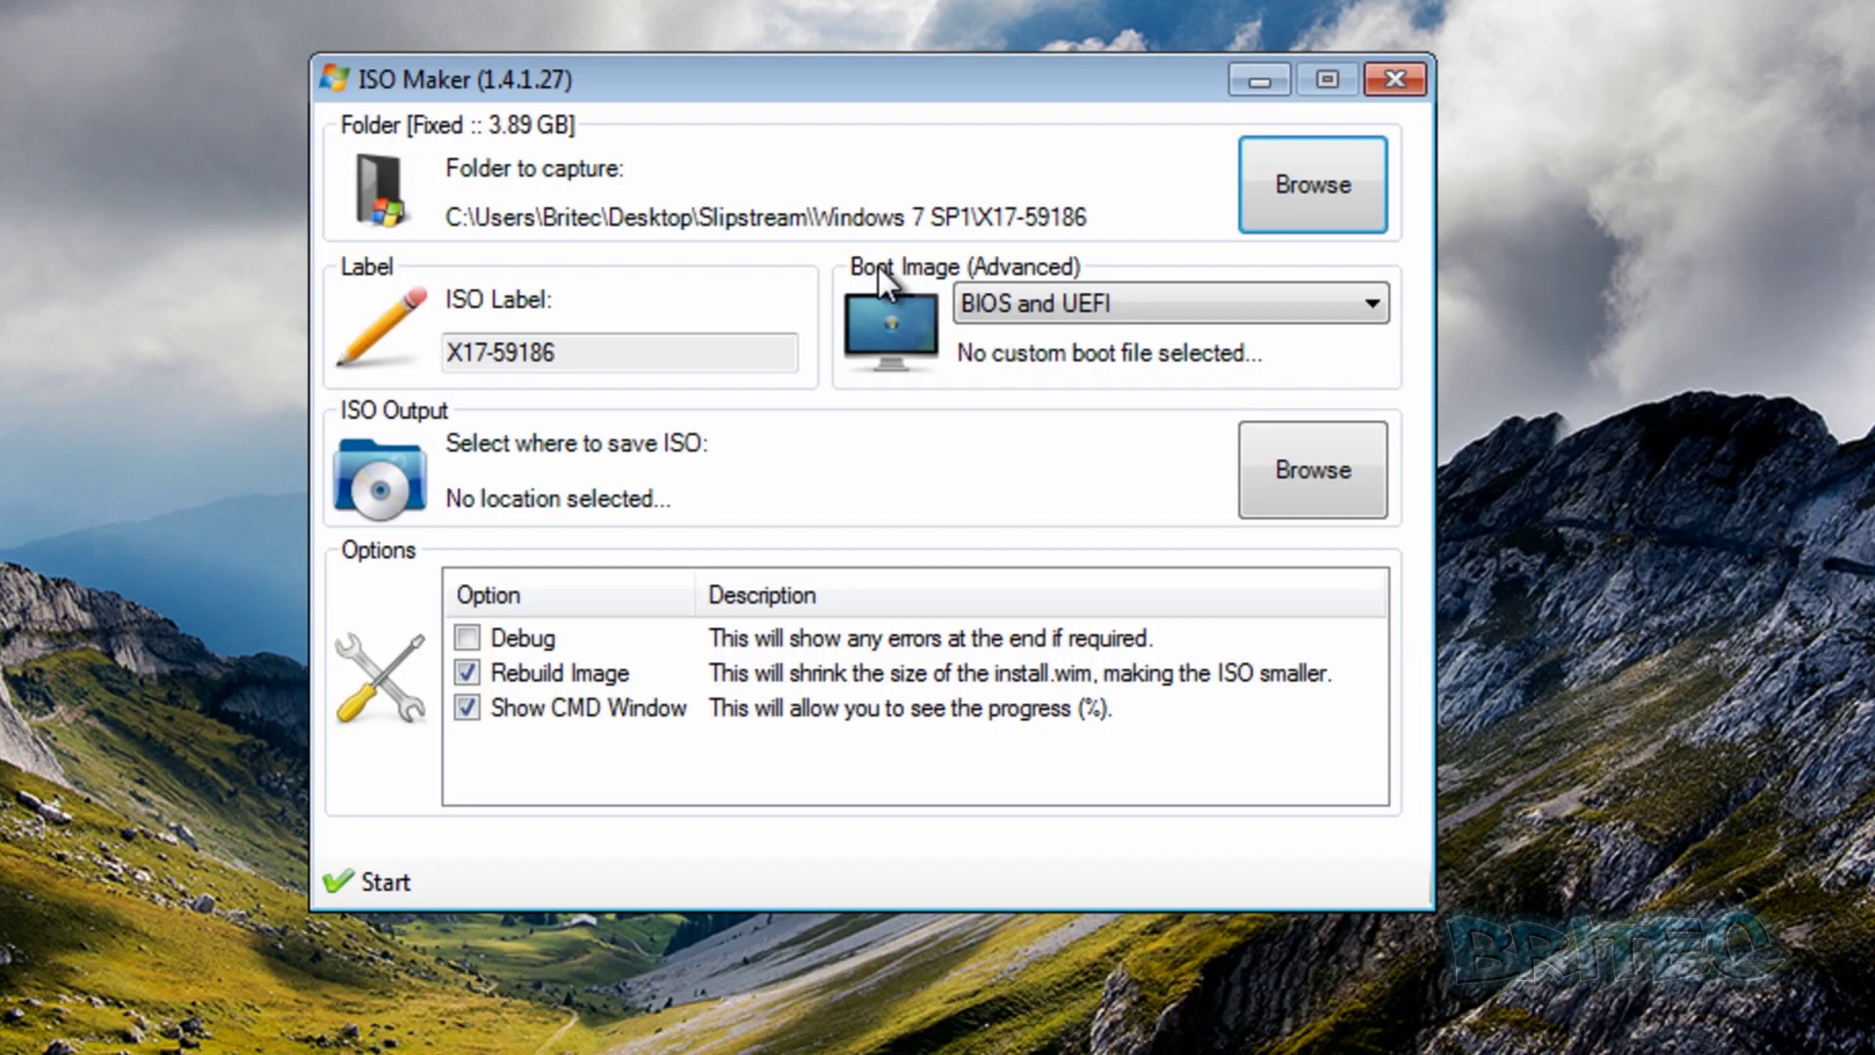
- Set the ISO label to "Windows 7 SP1 + Updates"
{"action": "mouse_move", "coordinate": [989, 303]}
{"action": "left_click_drag", "start_coordinate": [598, 366], "coordinate": [313, 322]}
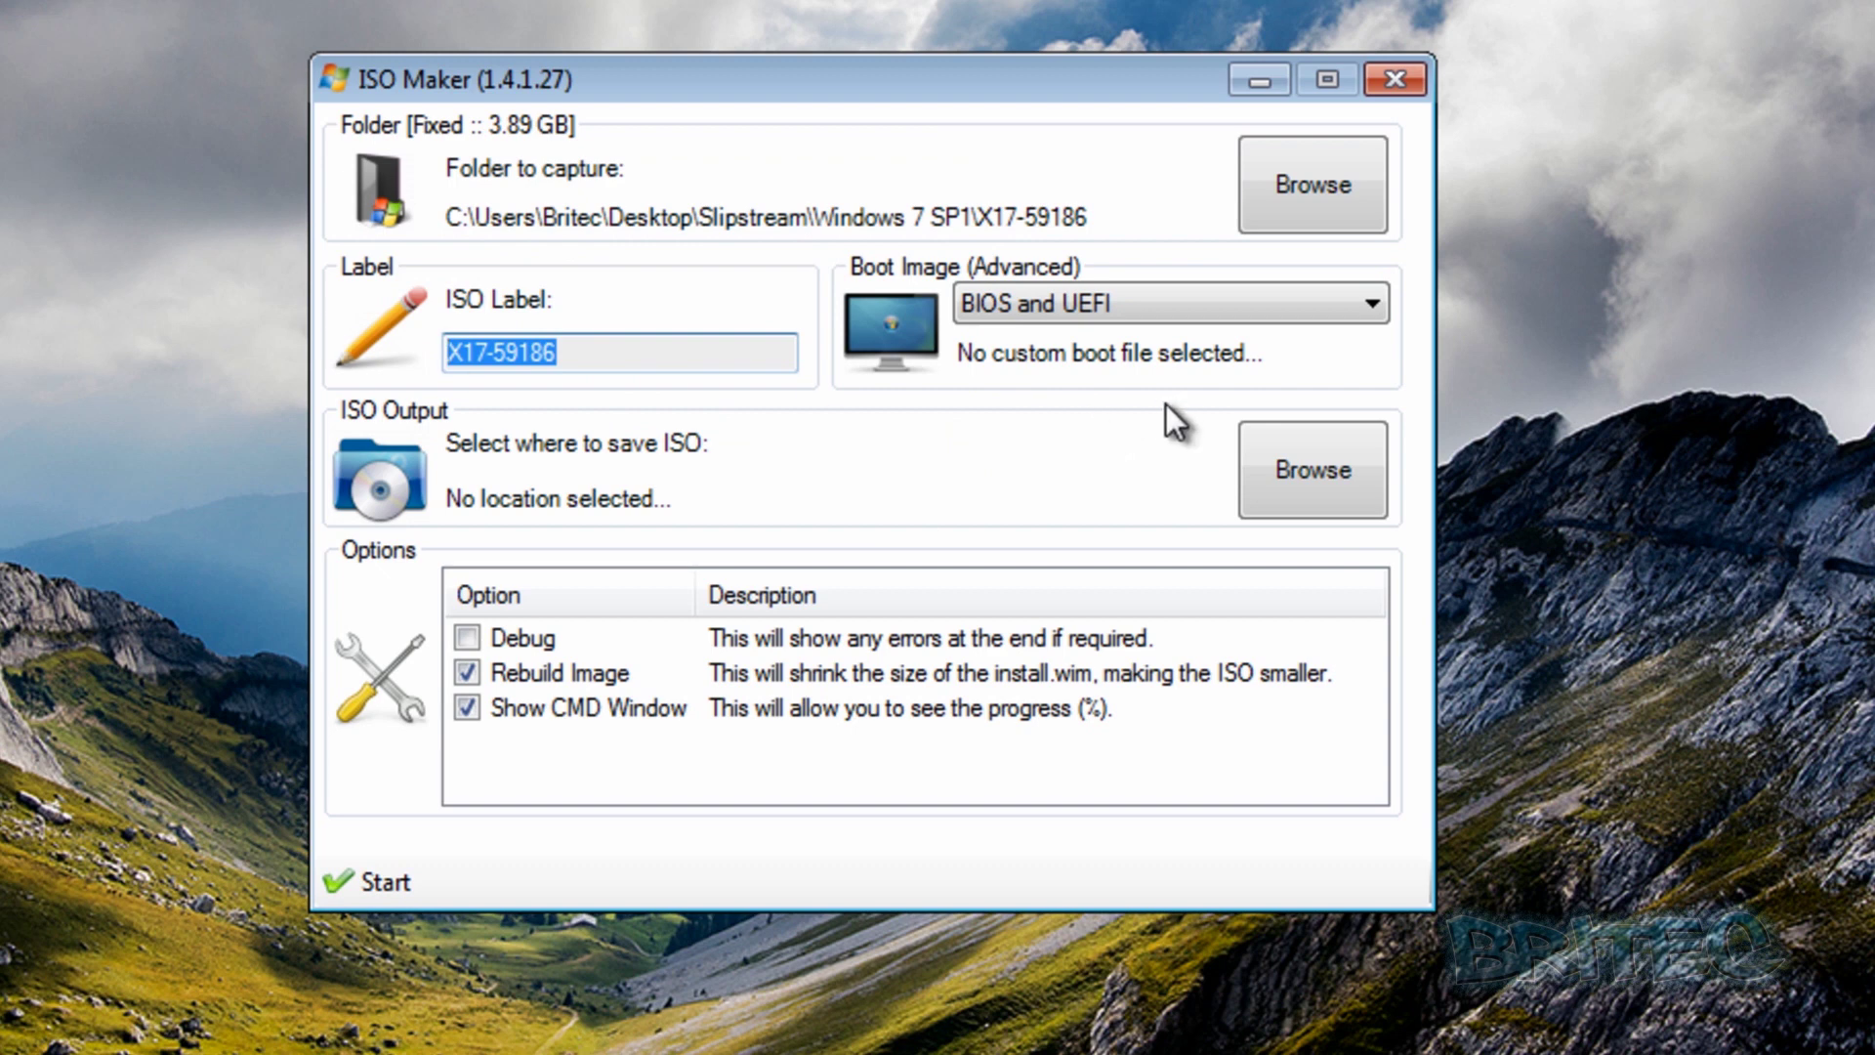
{"action": "type", "text": "Wind"}
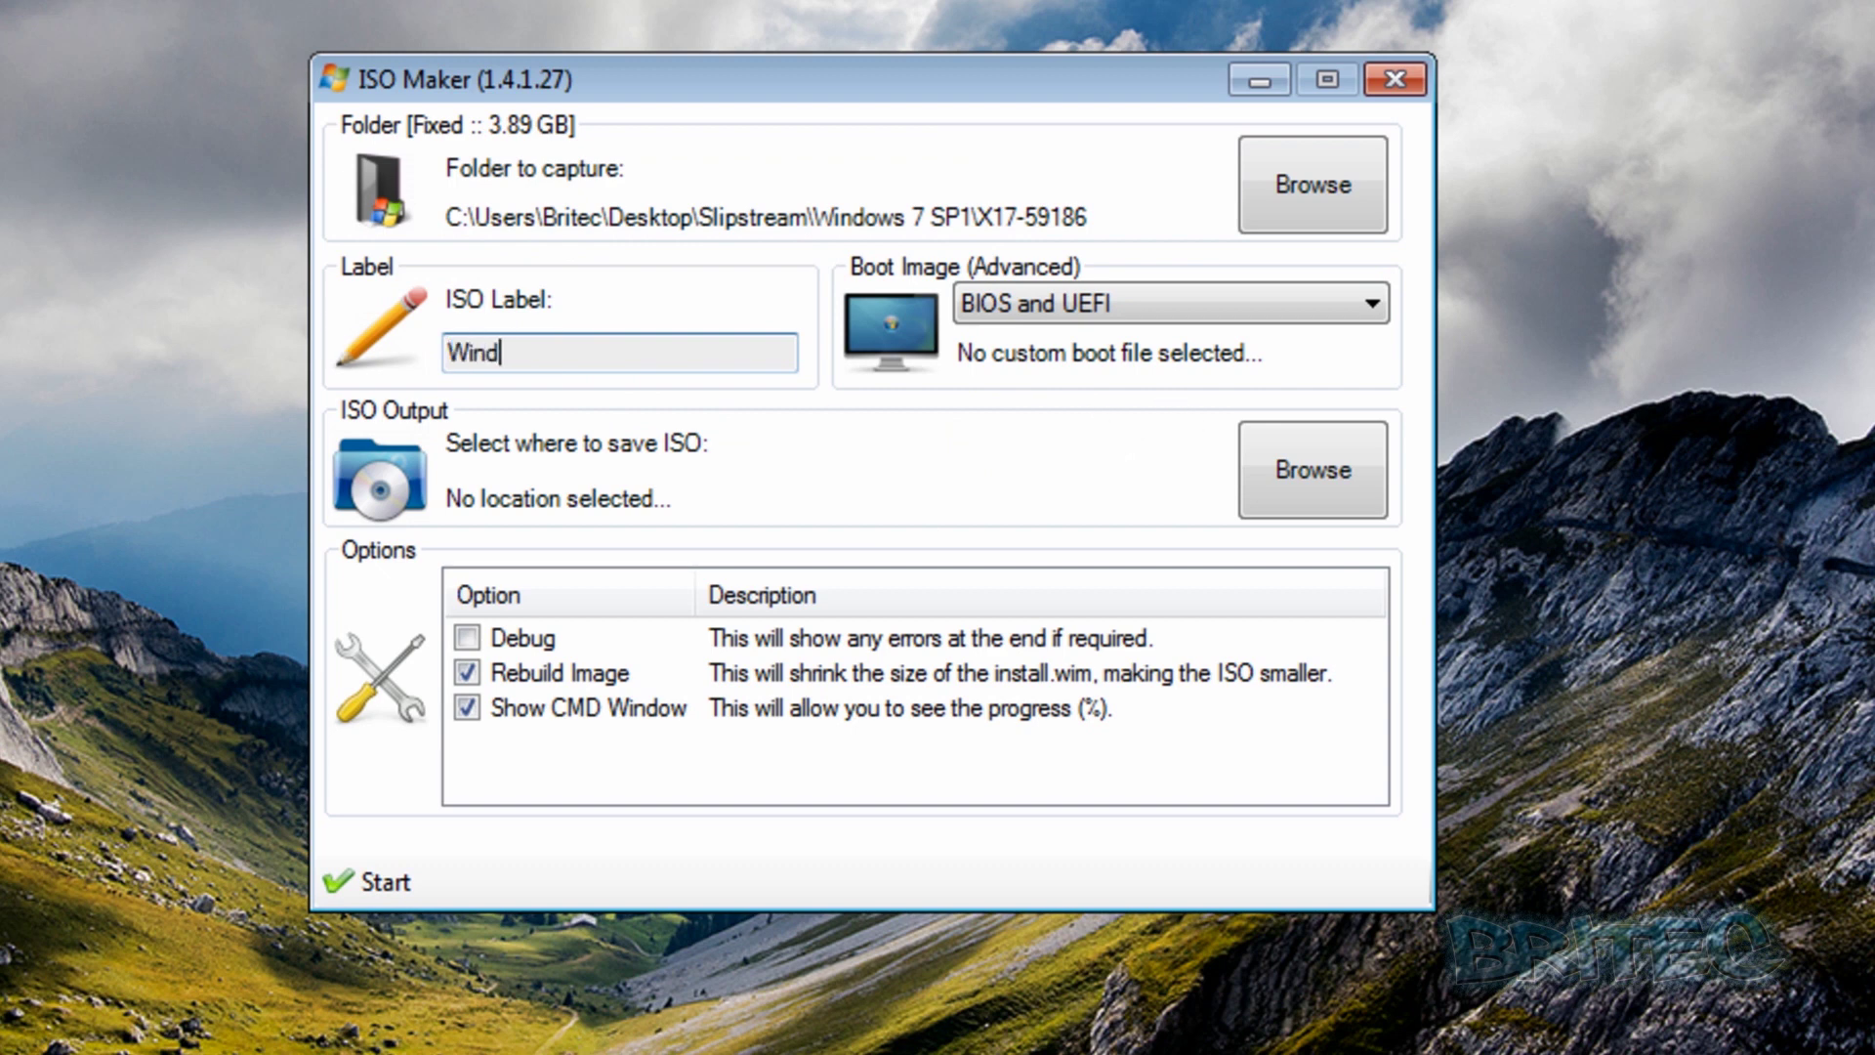
{"action": "type", "text": "ows 7 SP1 + U"}
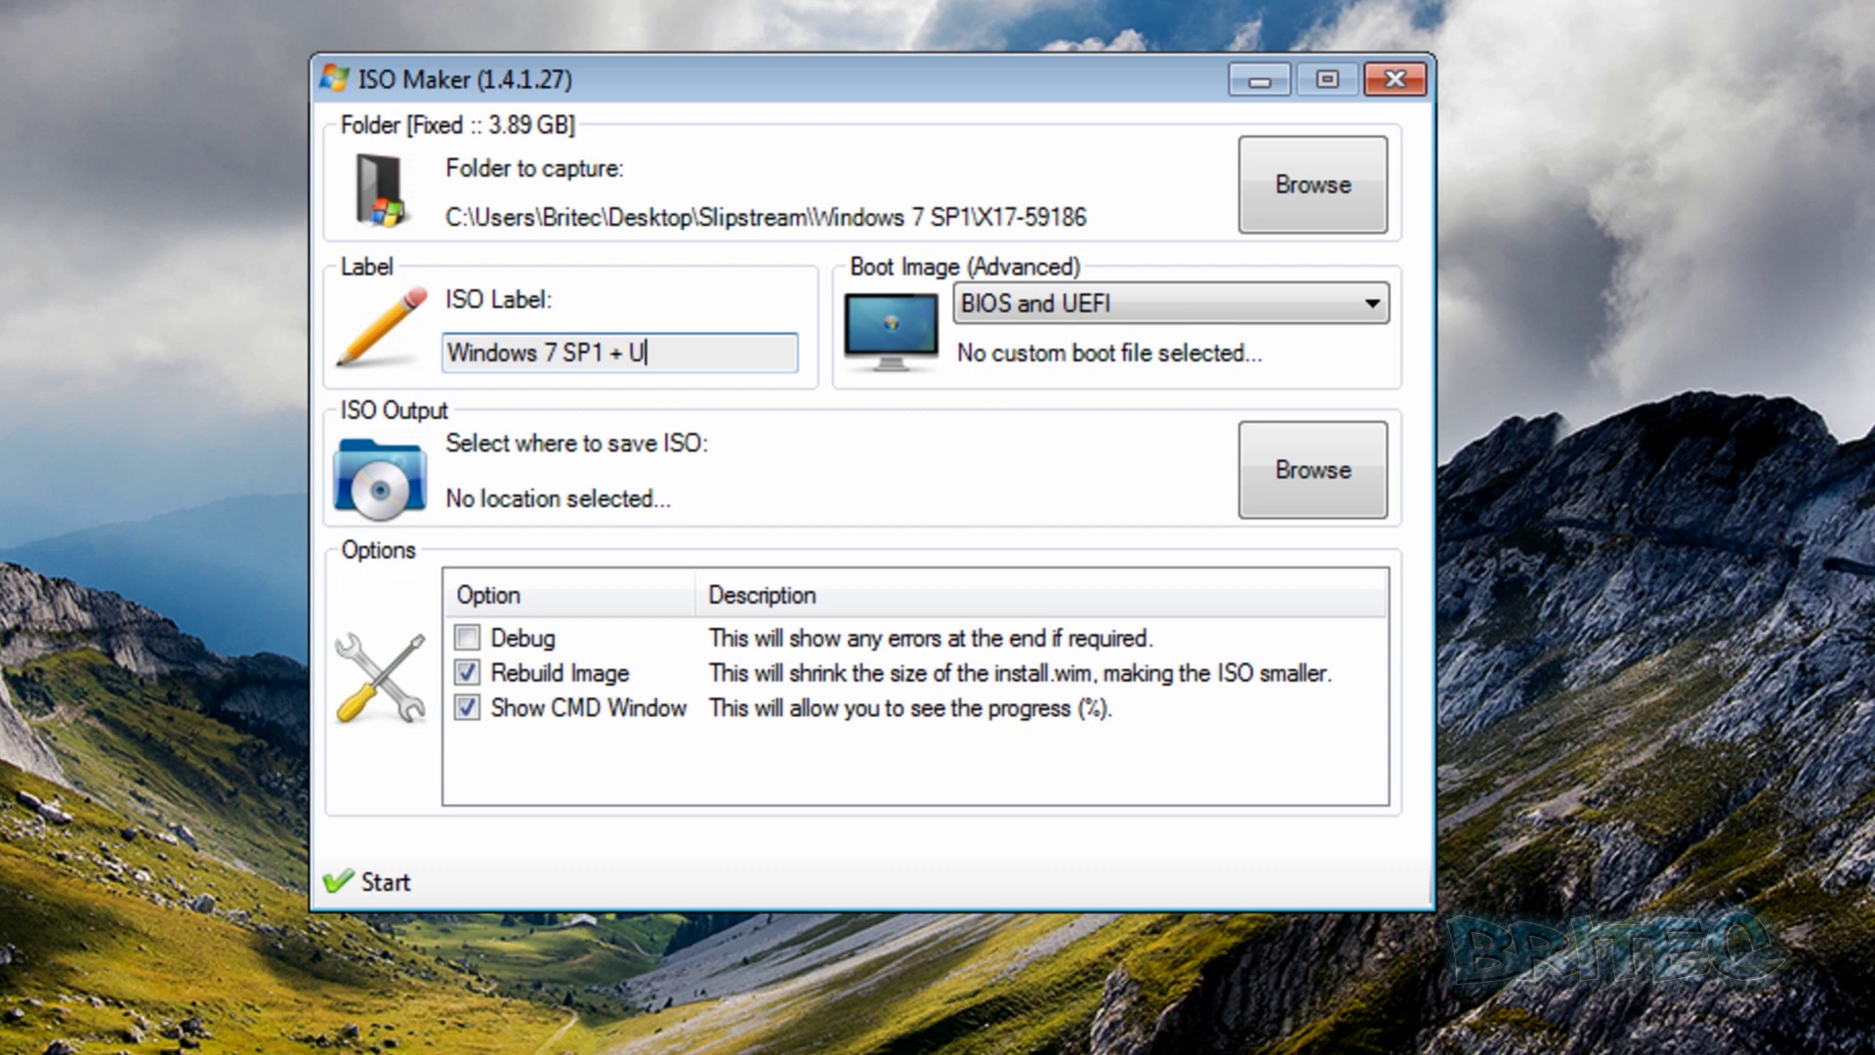
{"action": "type", "text": "pdates"}
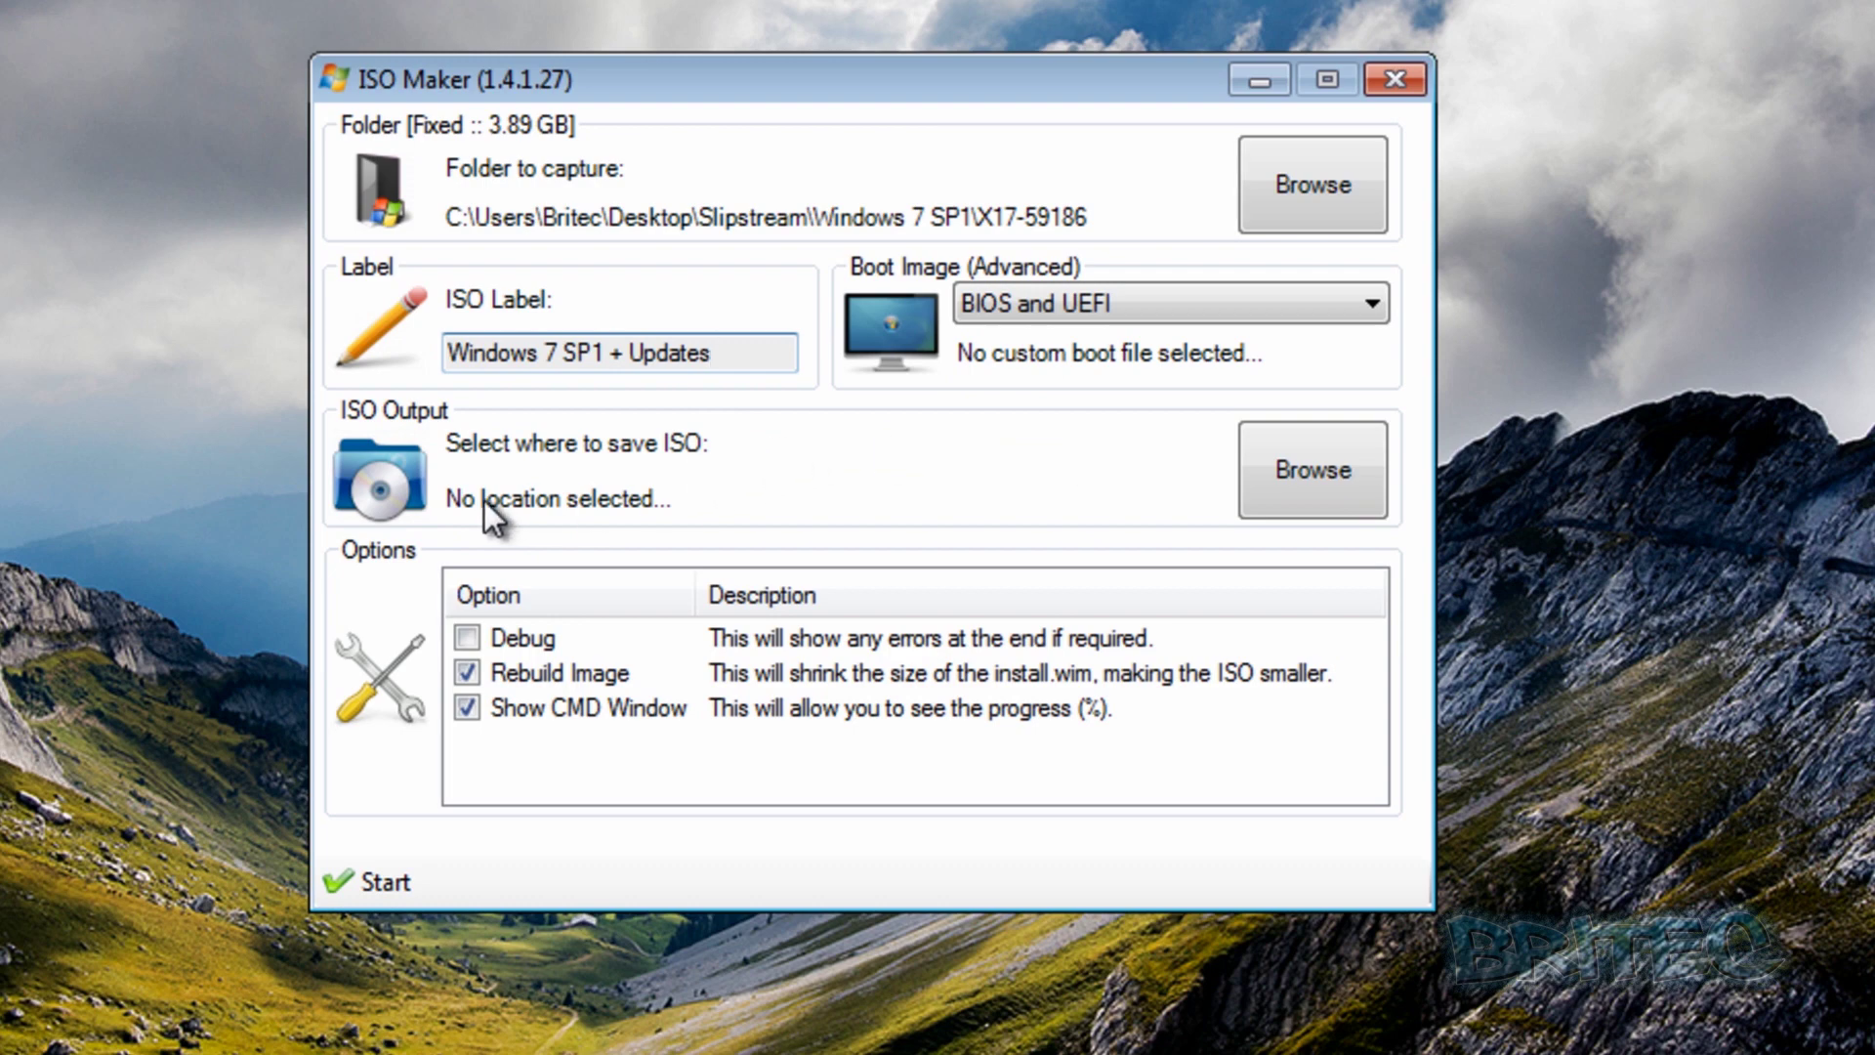
- Browse for the ISO output location and create a folder named Finished inside the desktop's Slipstream folder
{"action": "left_click", "coordinate": [1258, 478]}
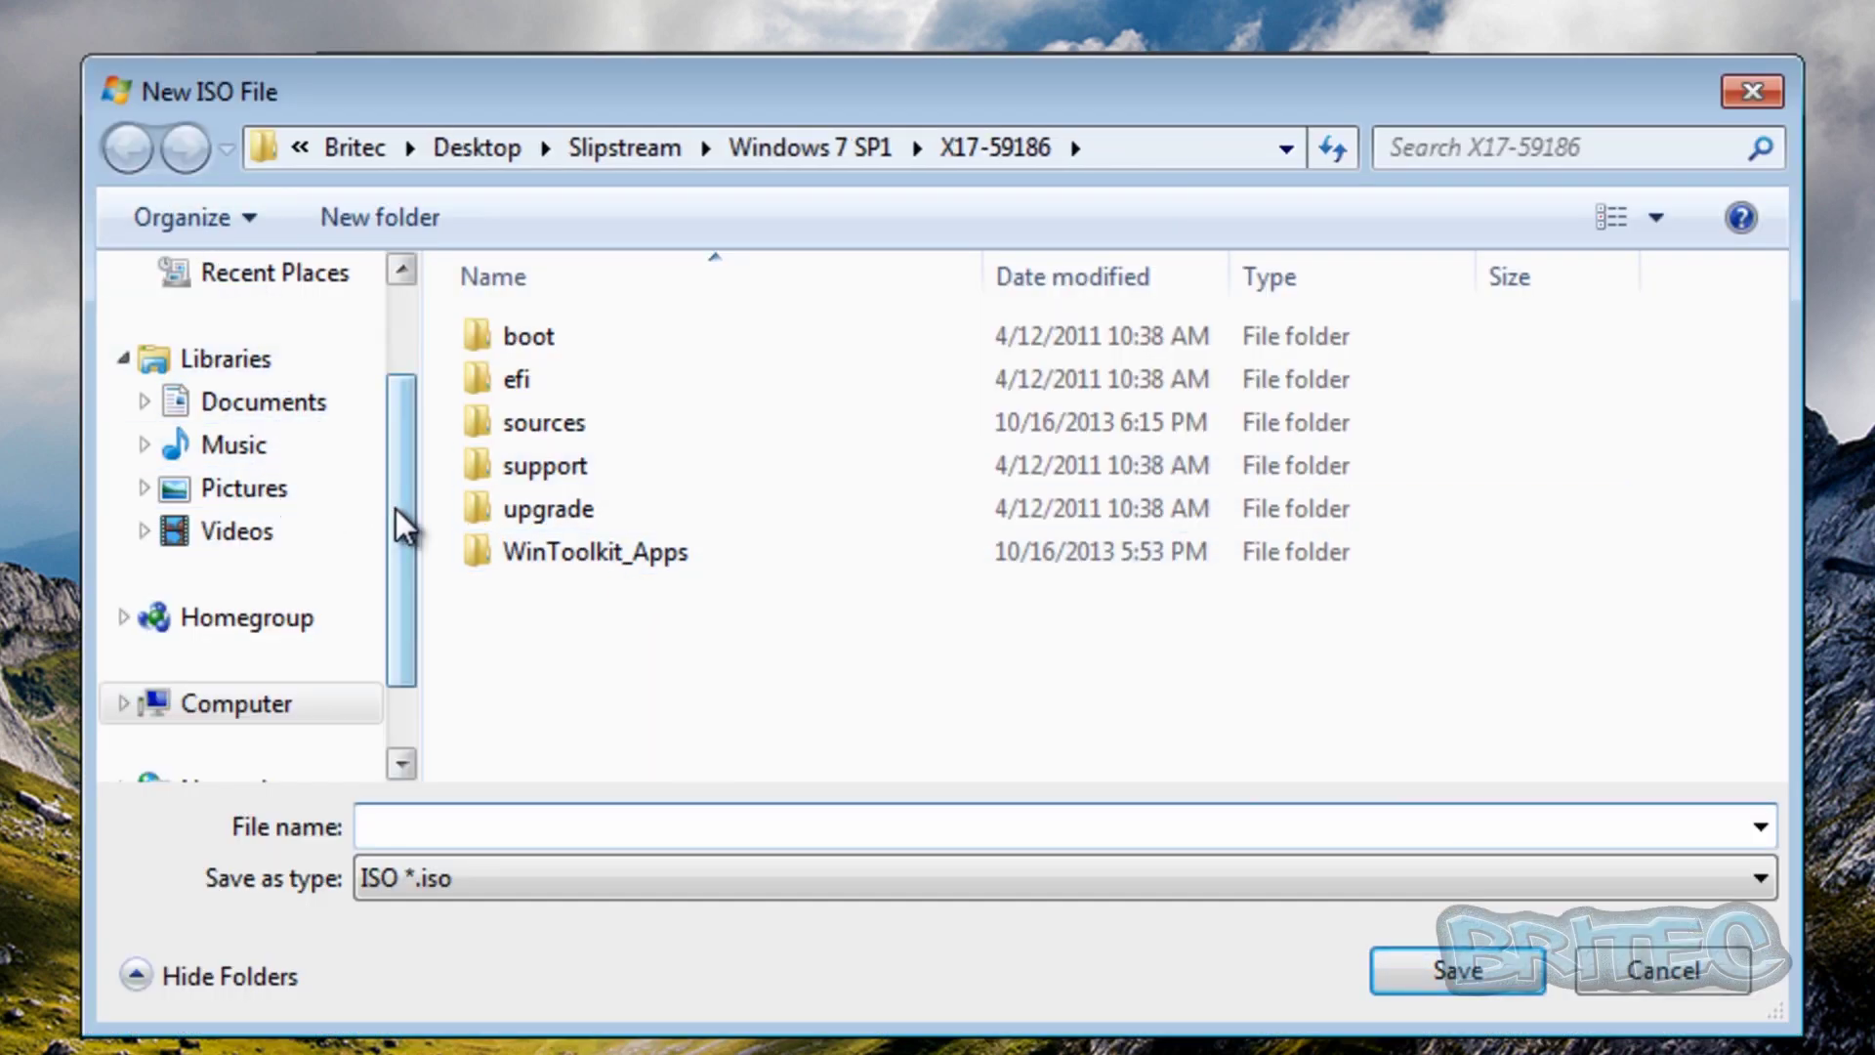
{"action": "left_click_drag", "start_coordinate": [402, 520], "coordinate": [385, 347]}
{"action": "left_click", "coordinate": [223, 337]}
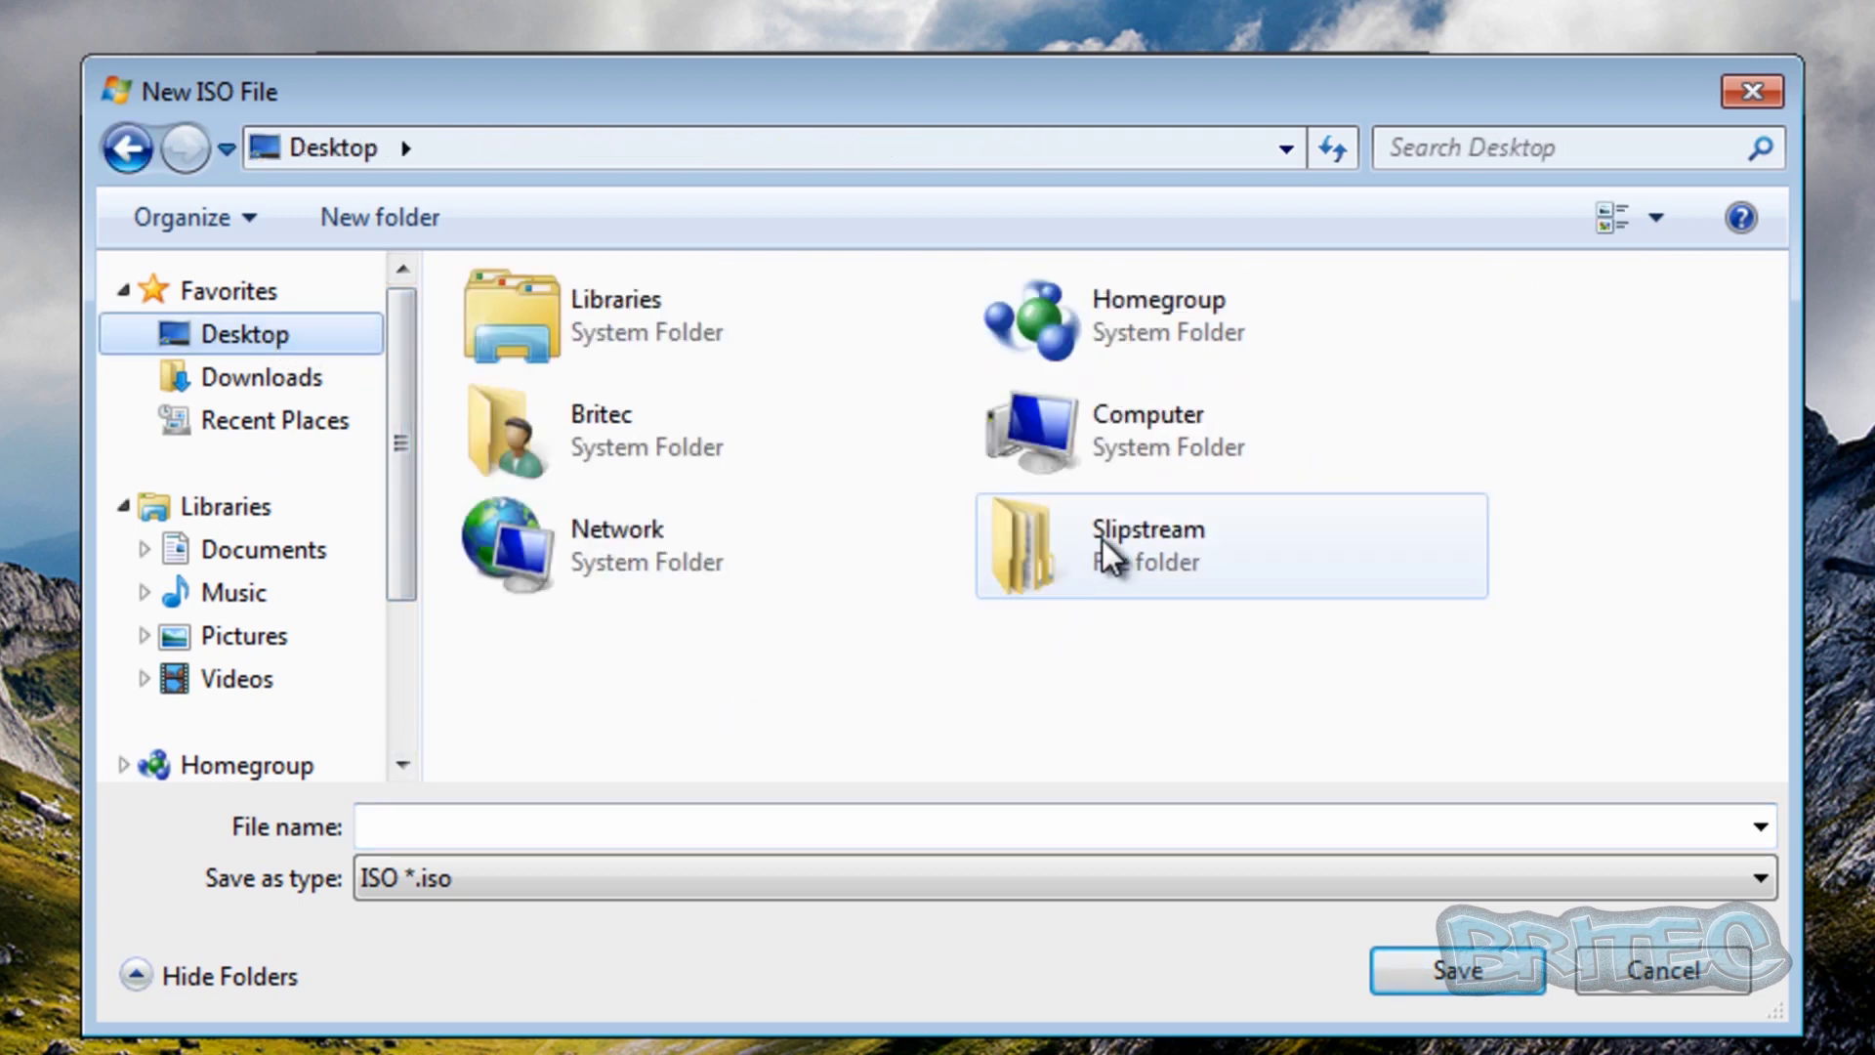
{"action": "double_click", "coordinate": [1102, 539]}
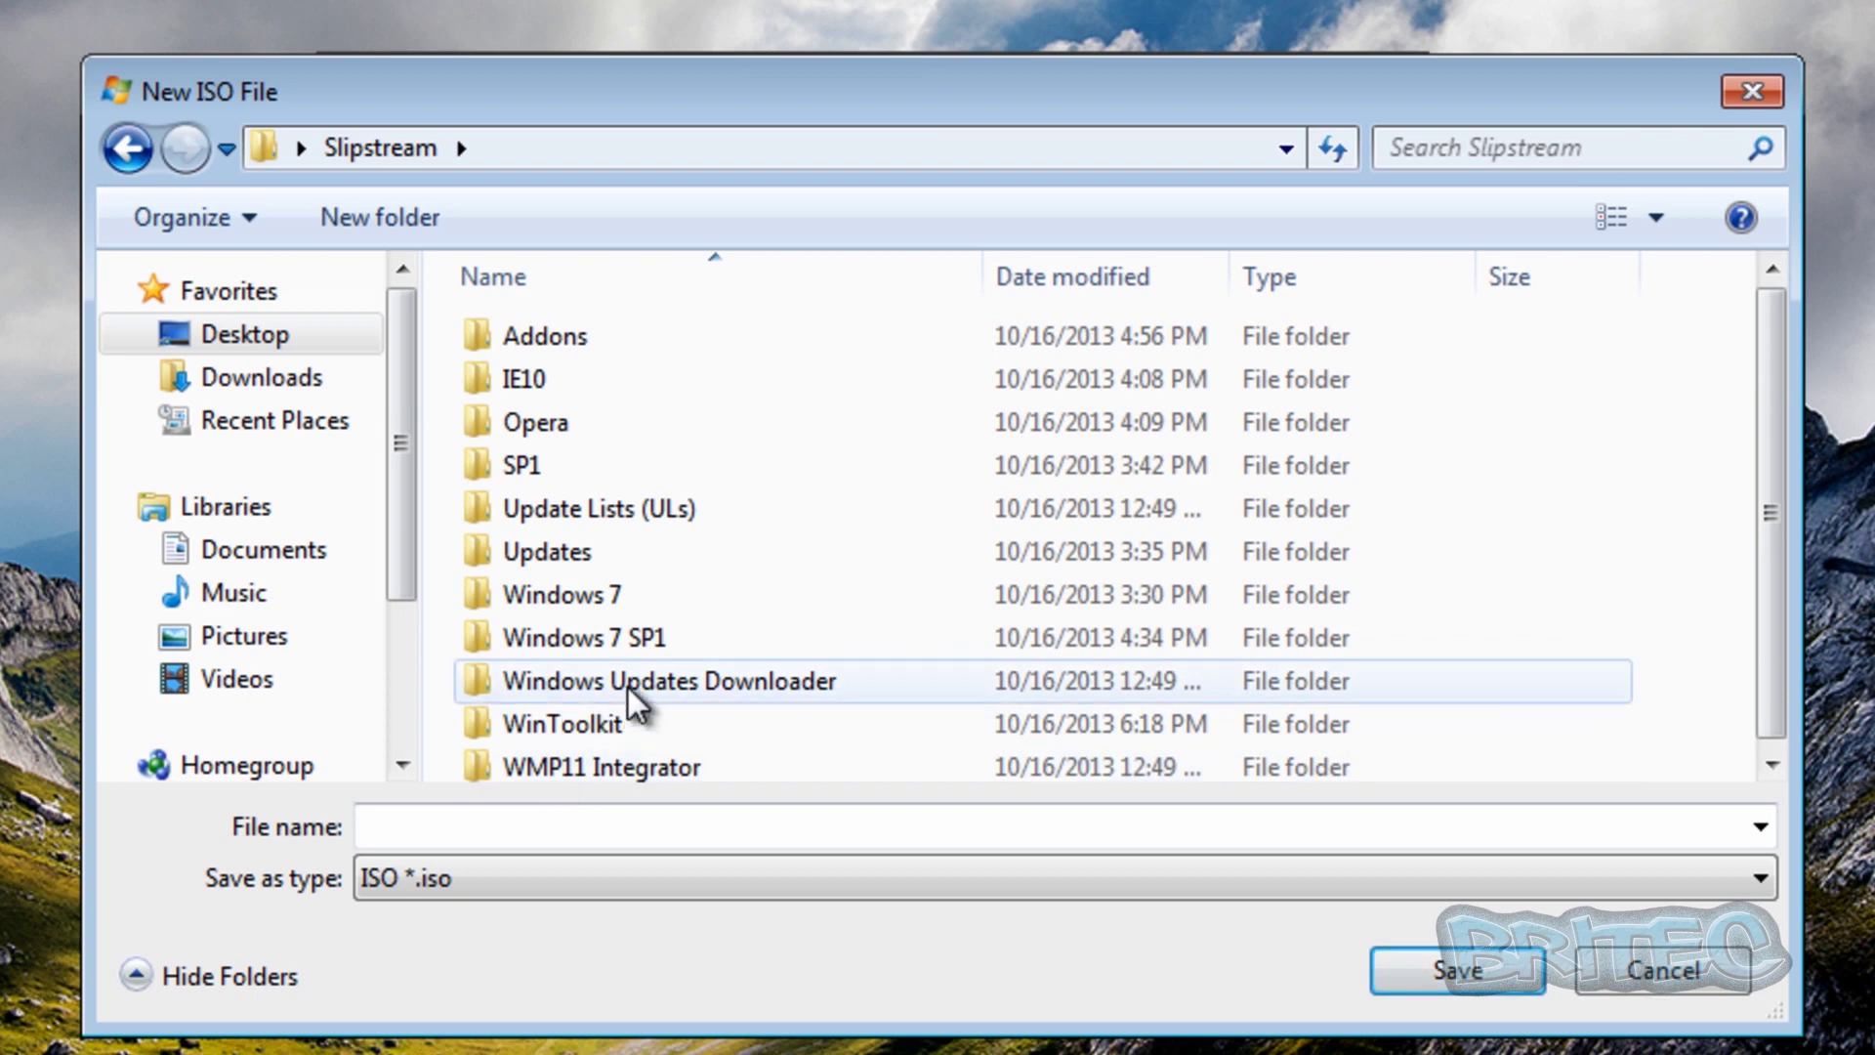
{"action": "left_click_drag", "start_coordinate": [1768, 559], "coordinate": [1779, 688]}
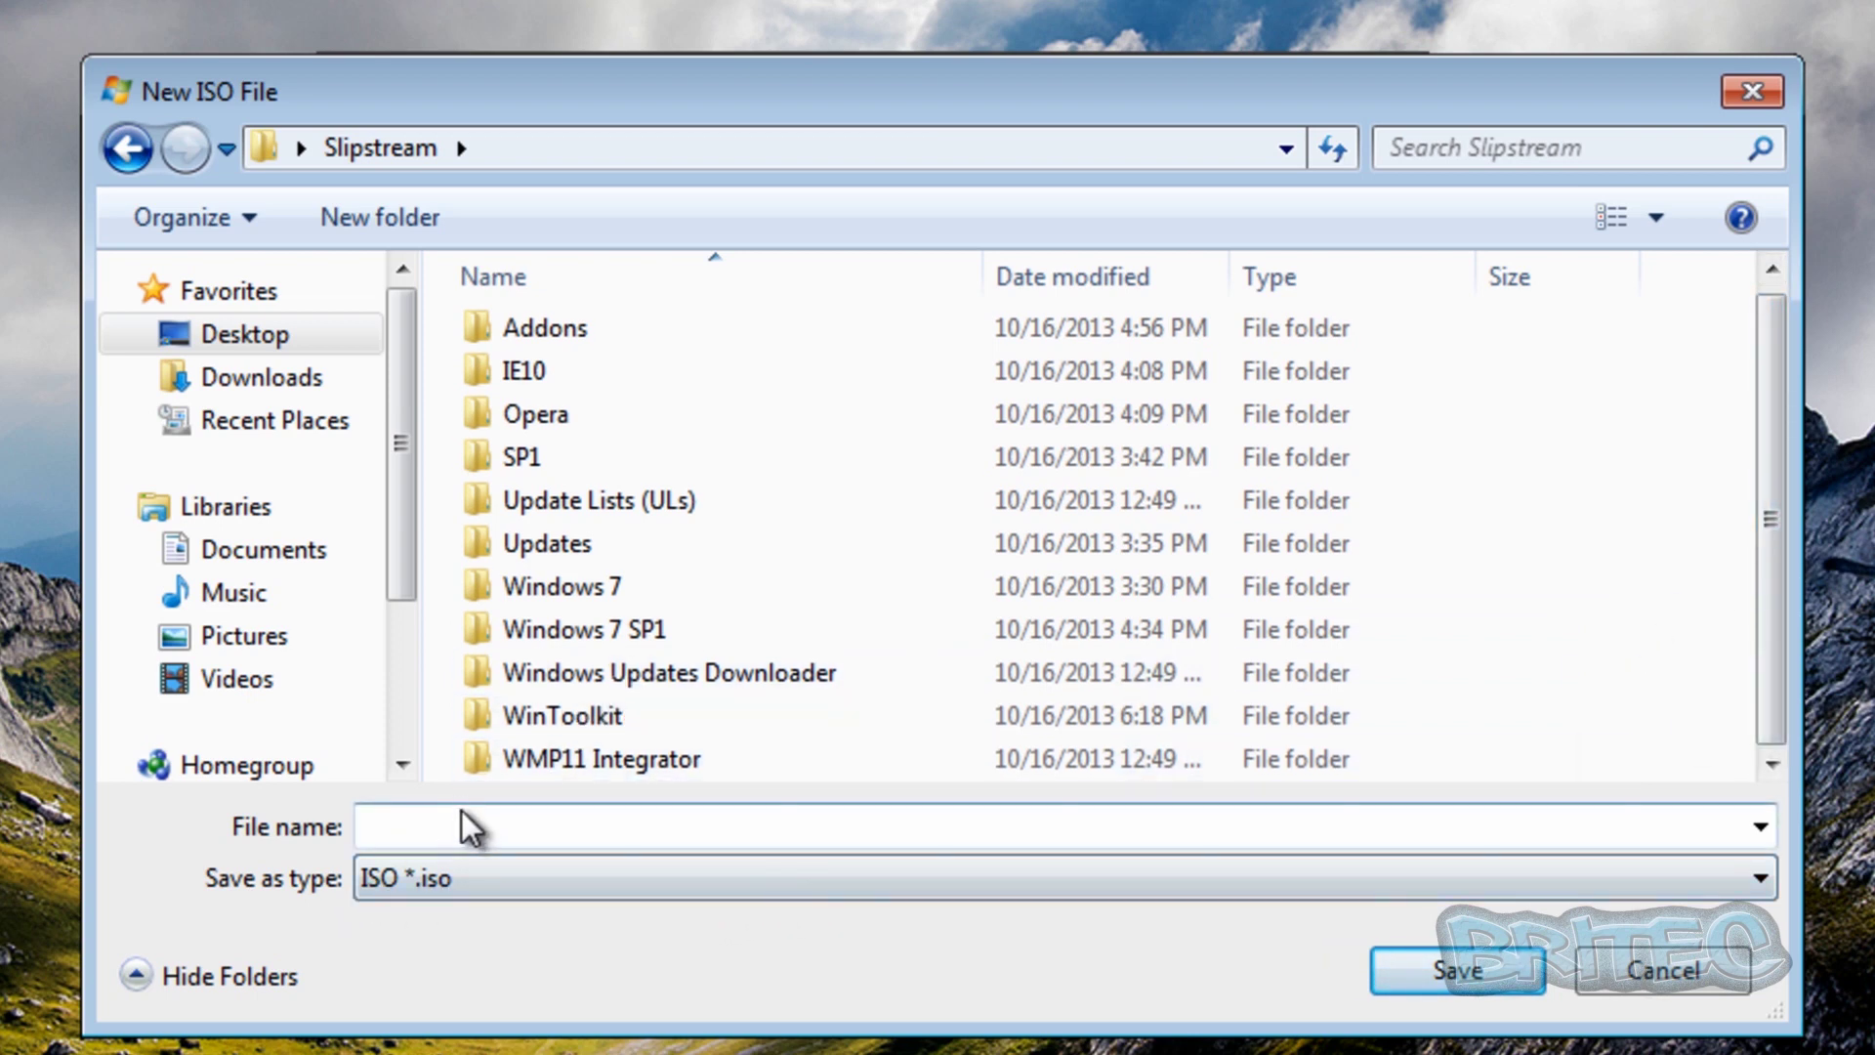
{"action": "right_click", "coordinate": [443, 689]}
{"action": "mouse_move", "coordinate": [567, 1047]}
{"action": "left_click", "coordinate": [952, 757]}
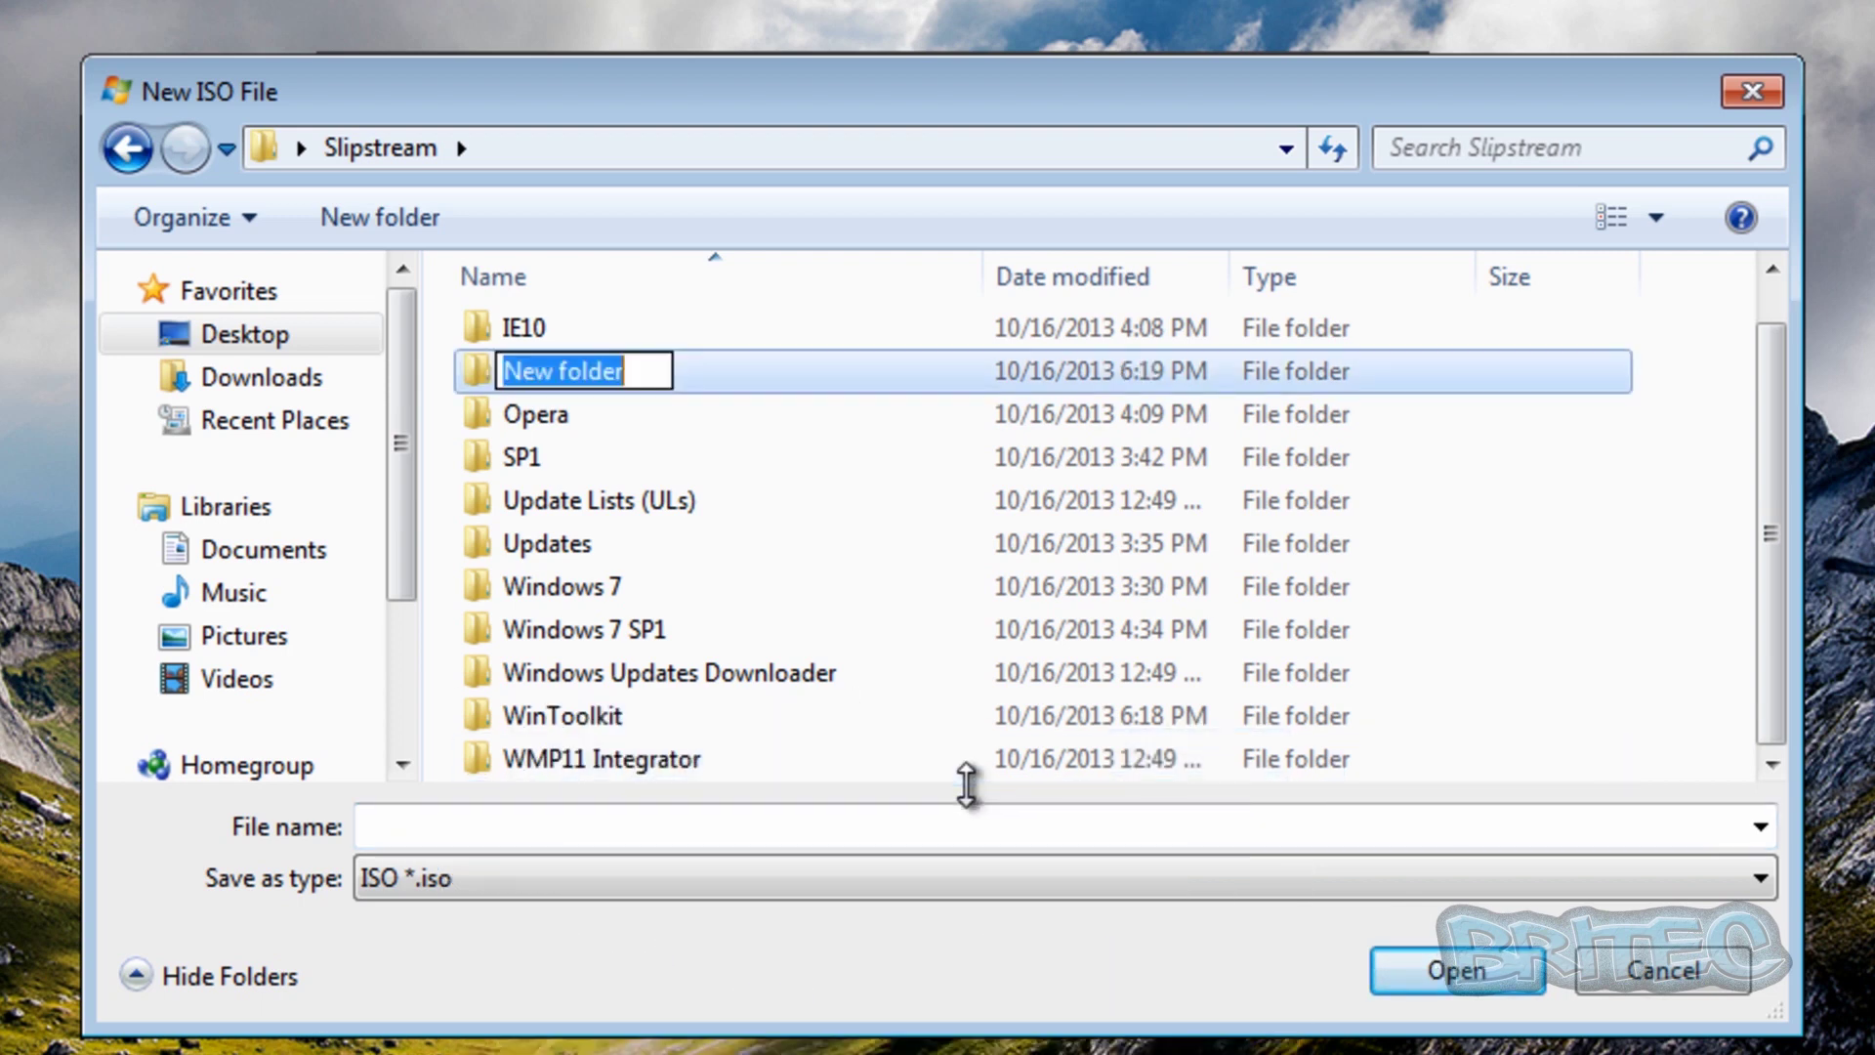
{"action": "type", "text": "Fi"}
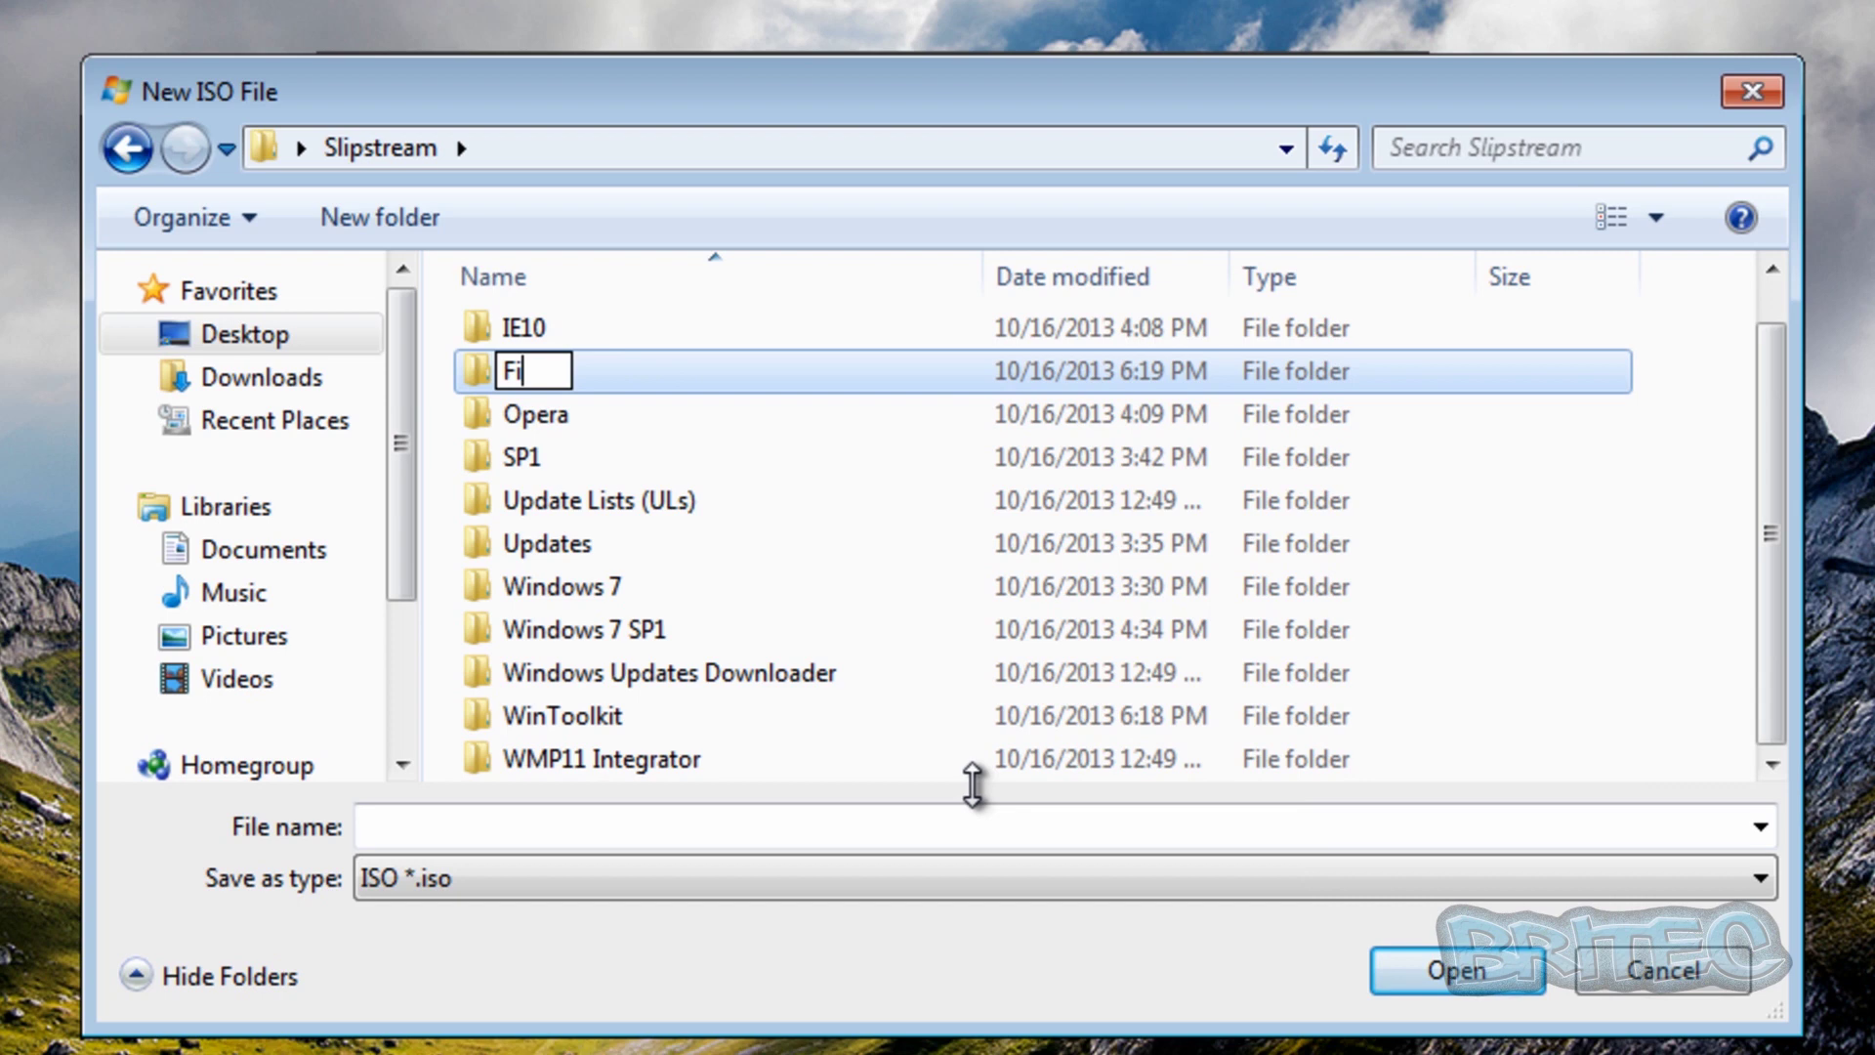
{"action": "type", "text": "nished"}
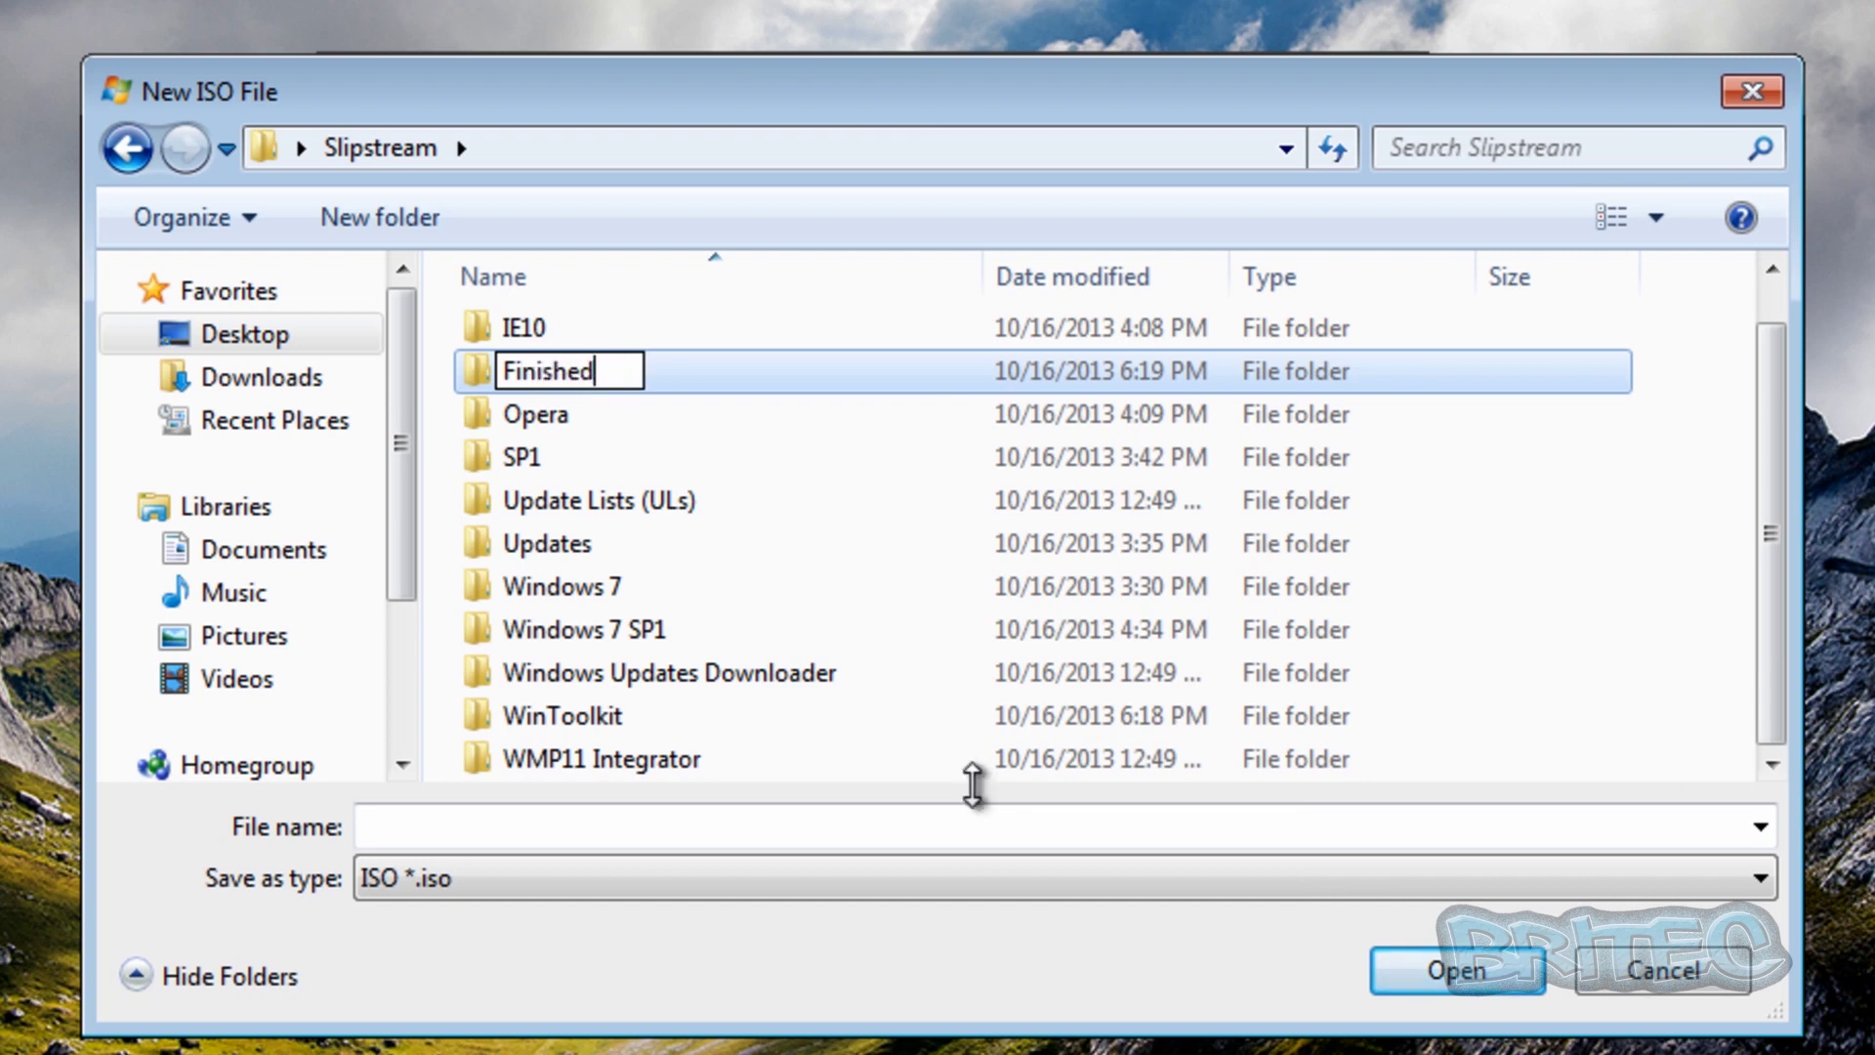
{"action": "key", "text": "Return"}
- Set the ISO output to a file named "windows 7" in the Finished folder
{"action": "left_click", "coordinate": [525, 320]}
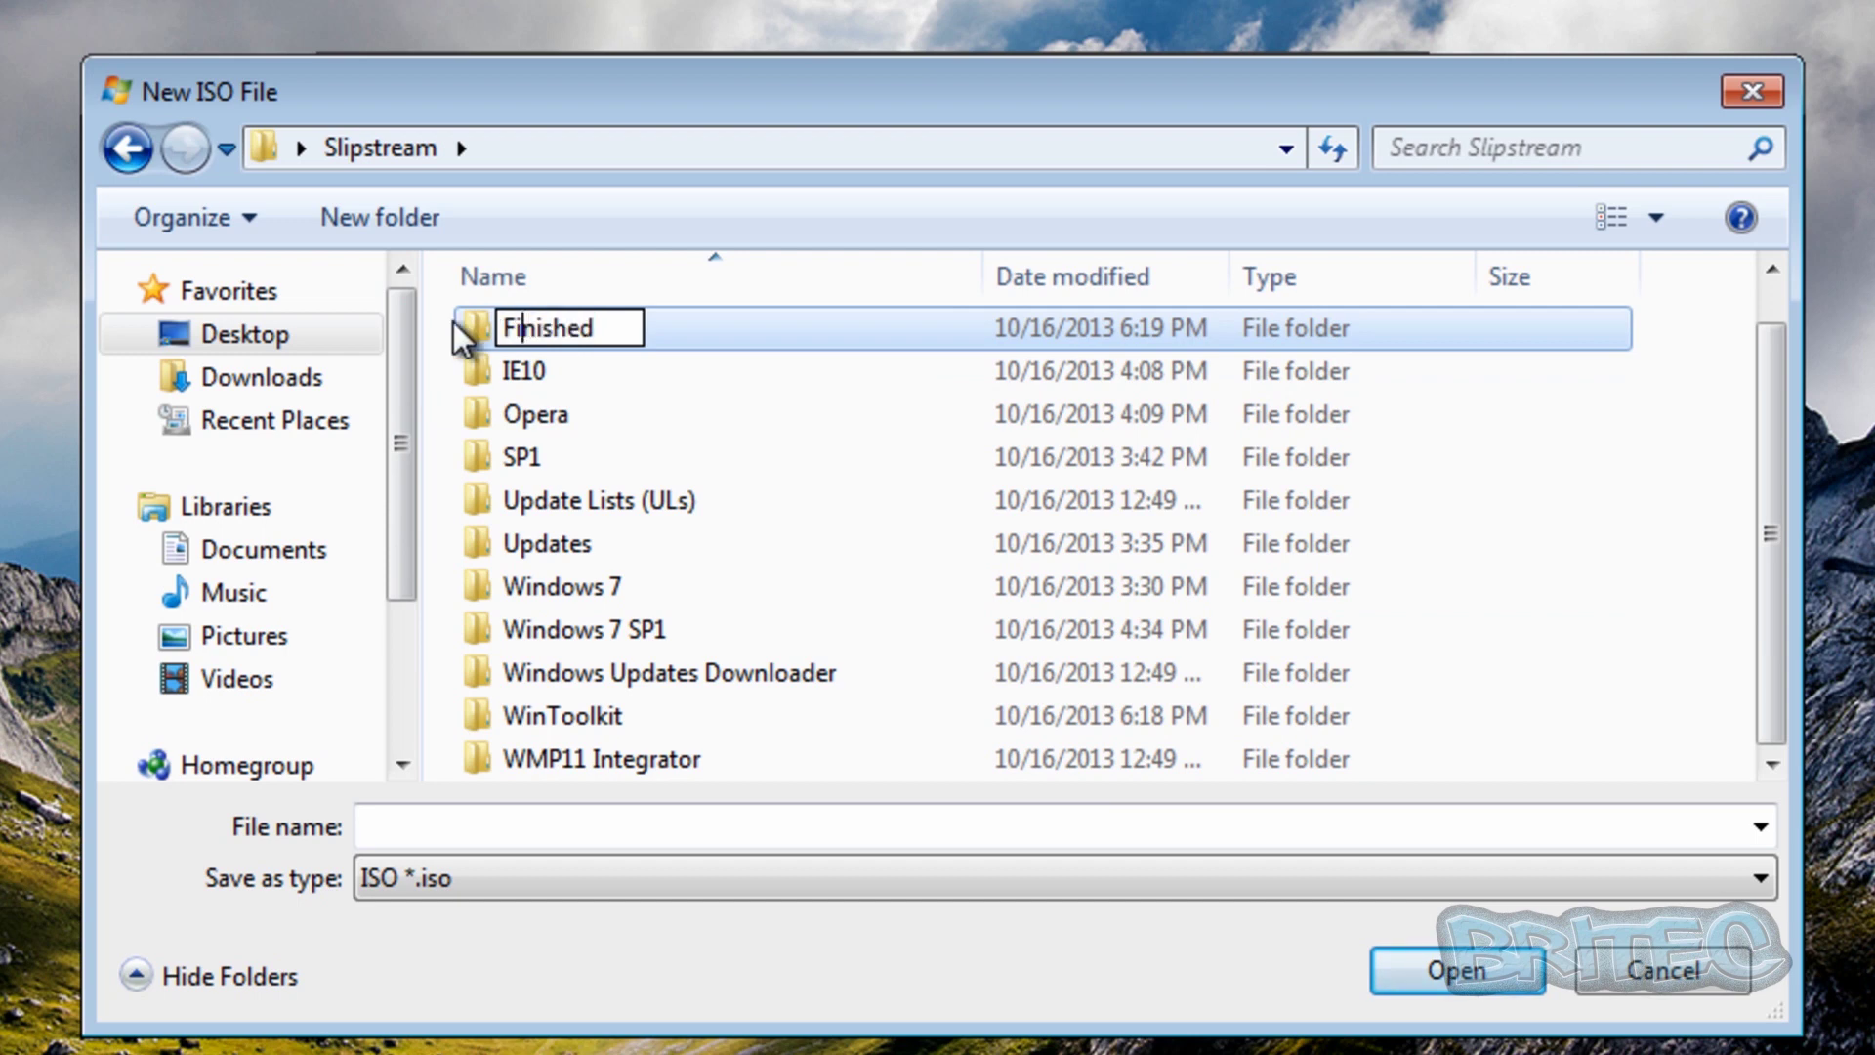
{"action": "left_click", "coordinate": [493, 322]}
{"action": "double_click", "coordinate": [485, 330]}
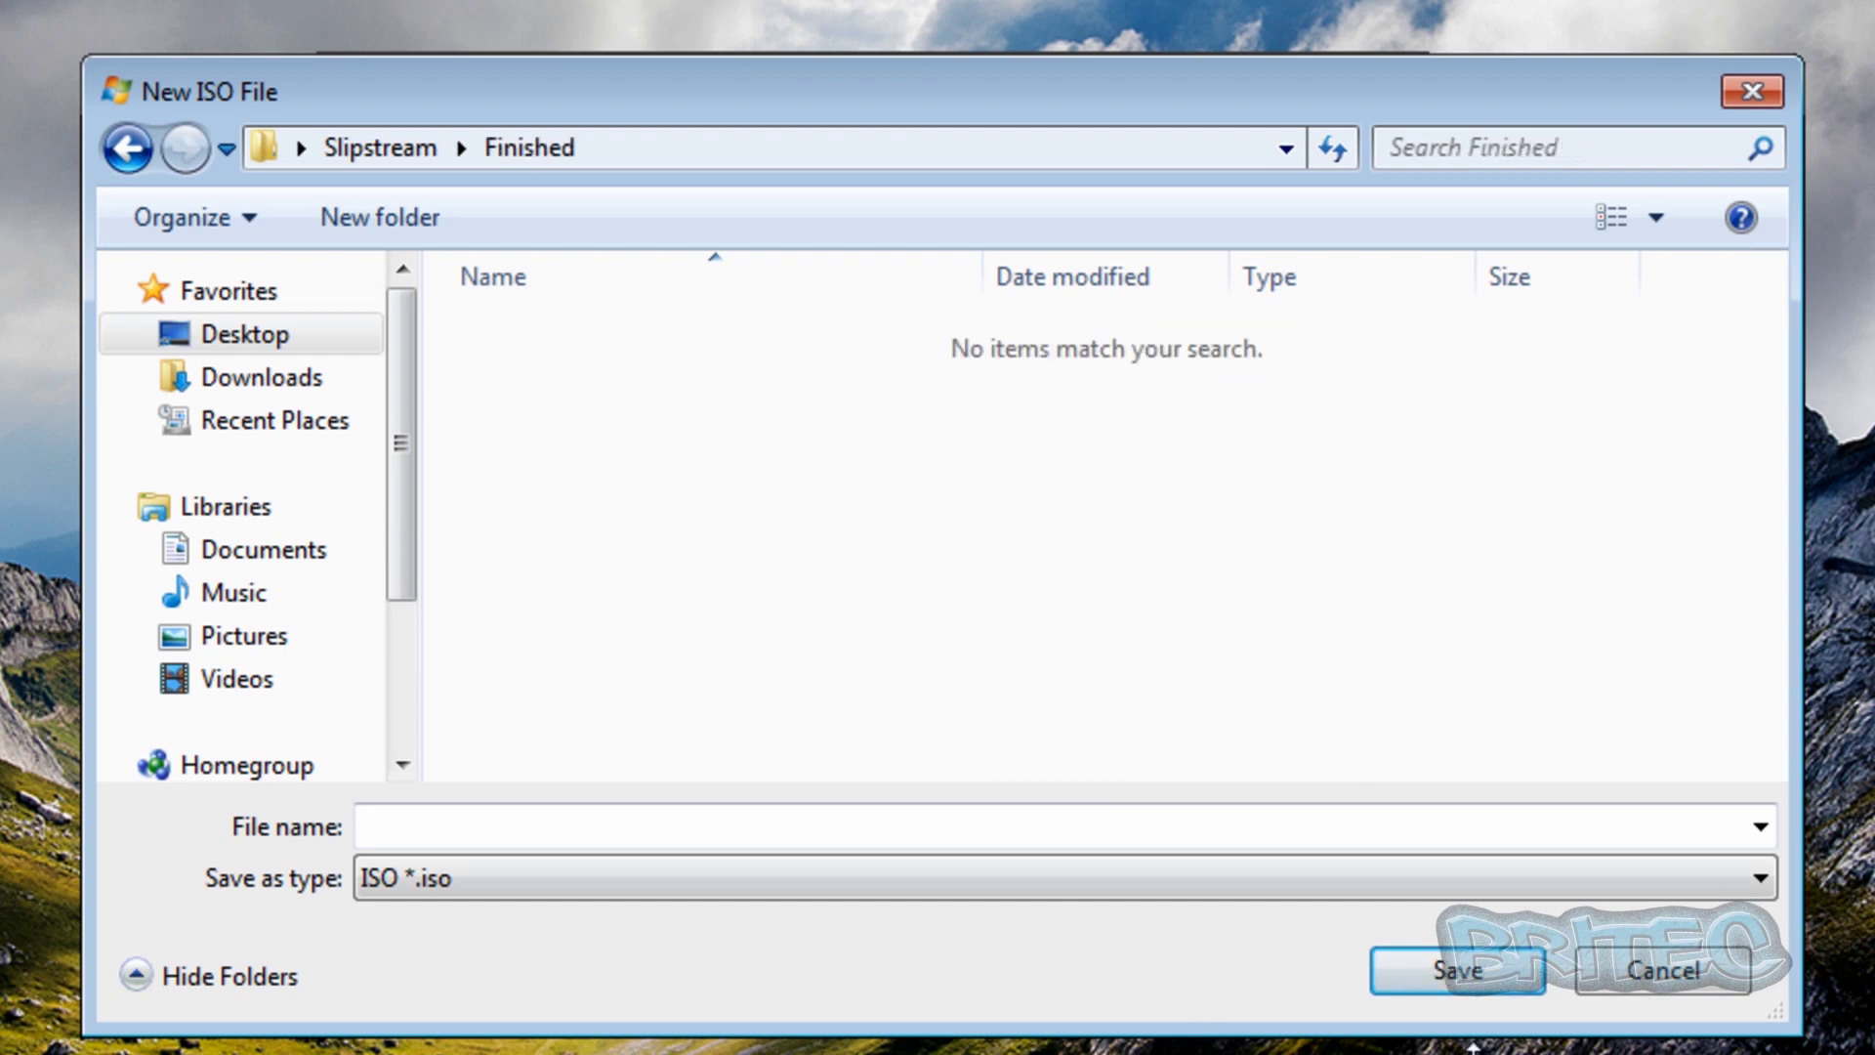
{"action": "left_click", "coordinate": [471, 824]}
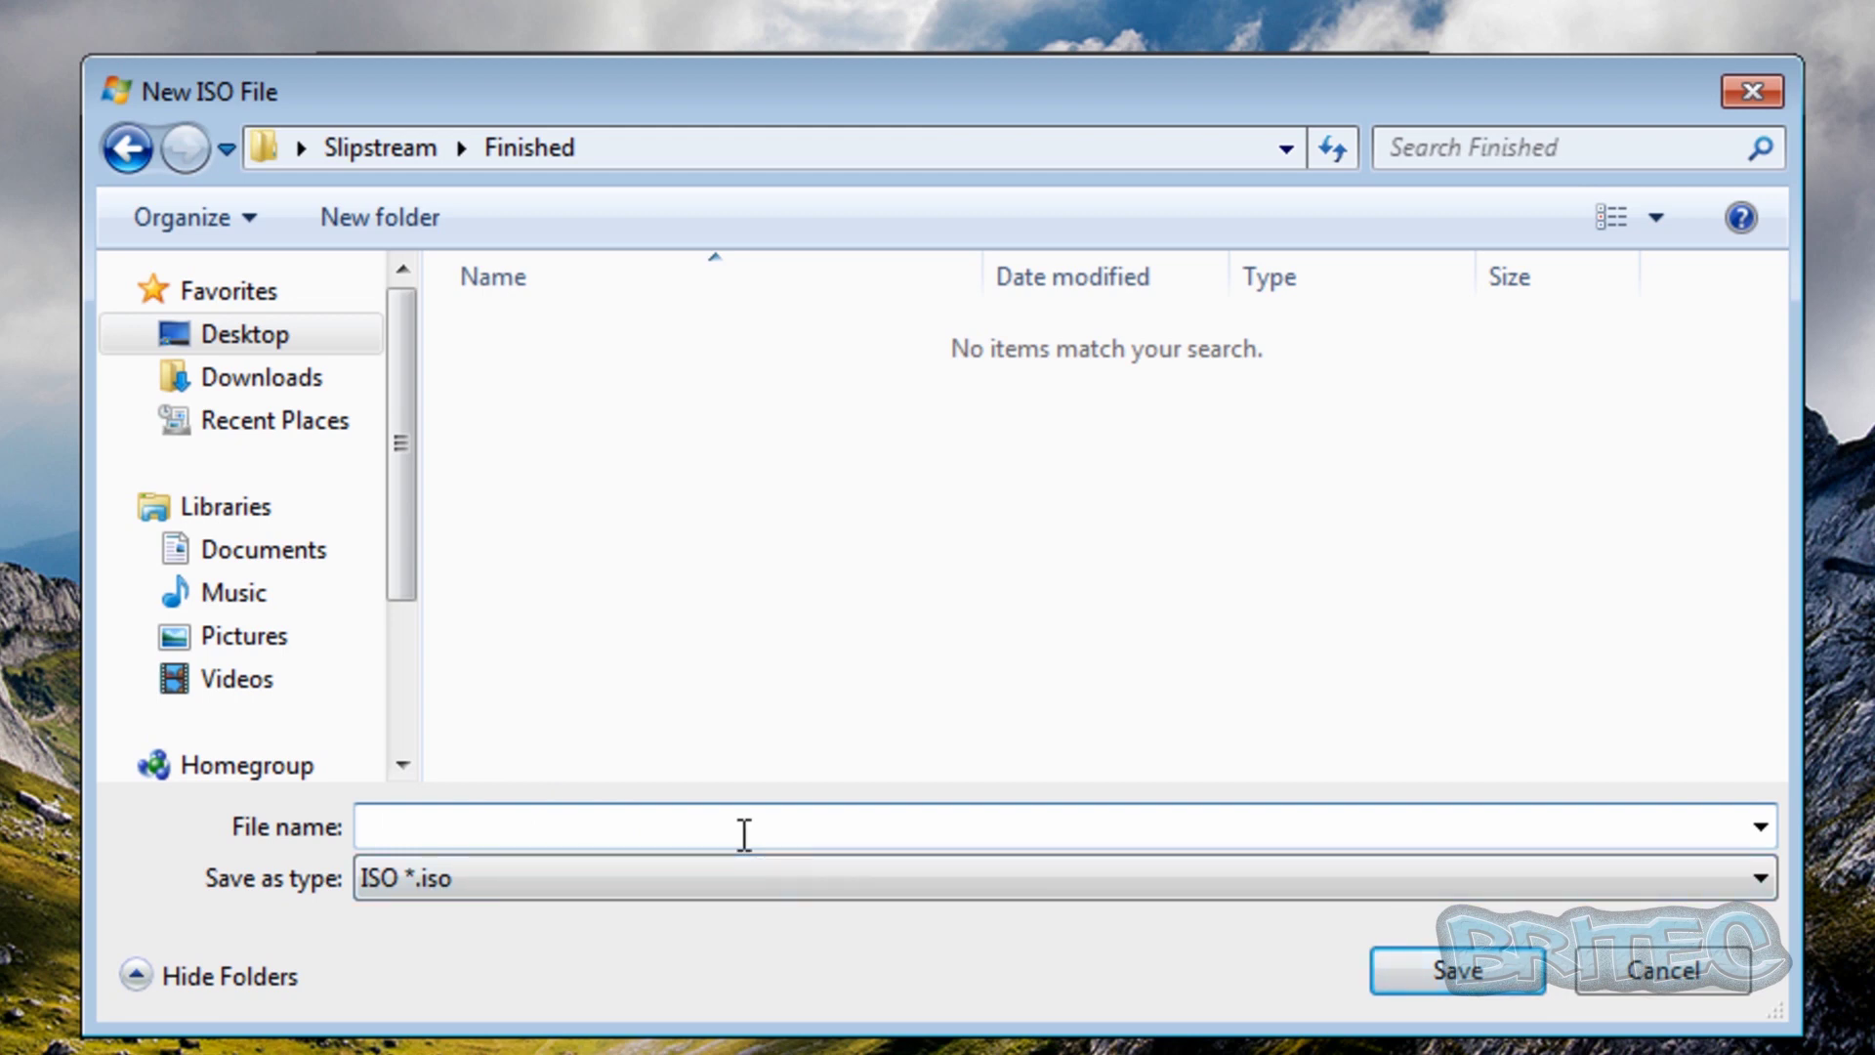
{"action": "left_click", "coordinate": [1474, 977]}
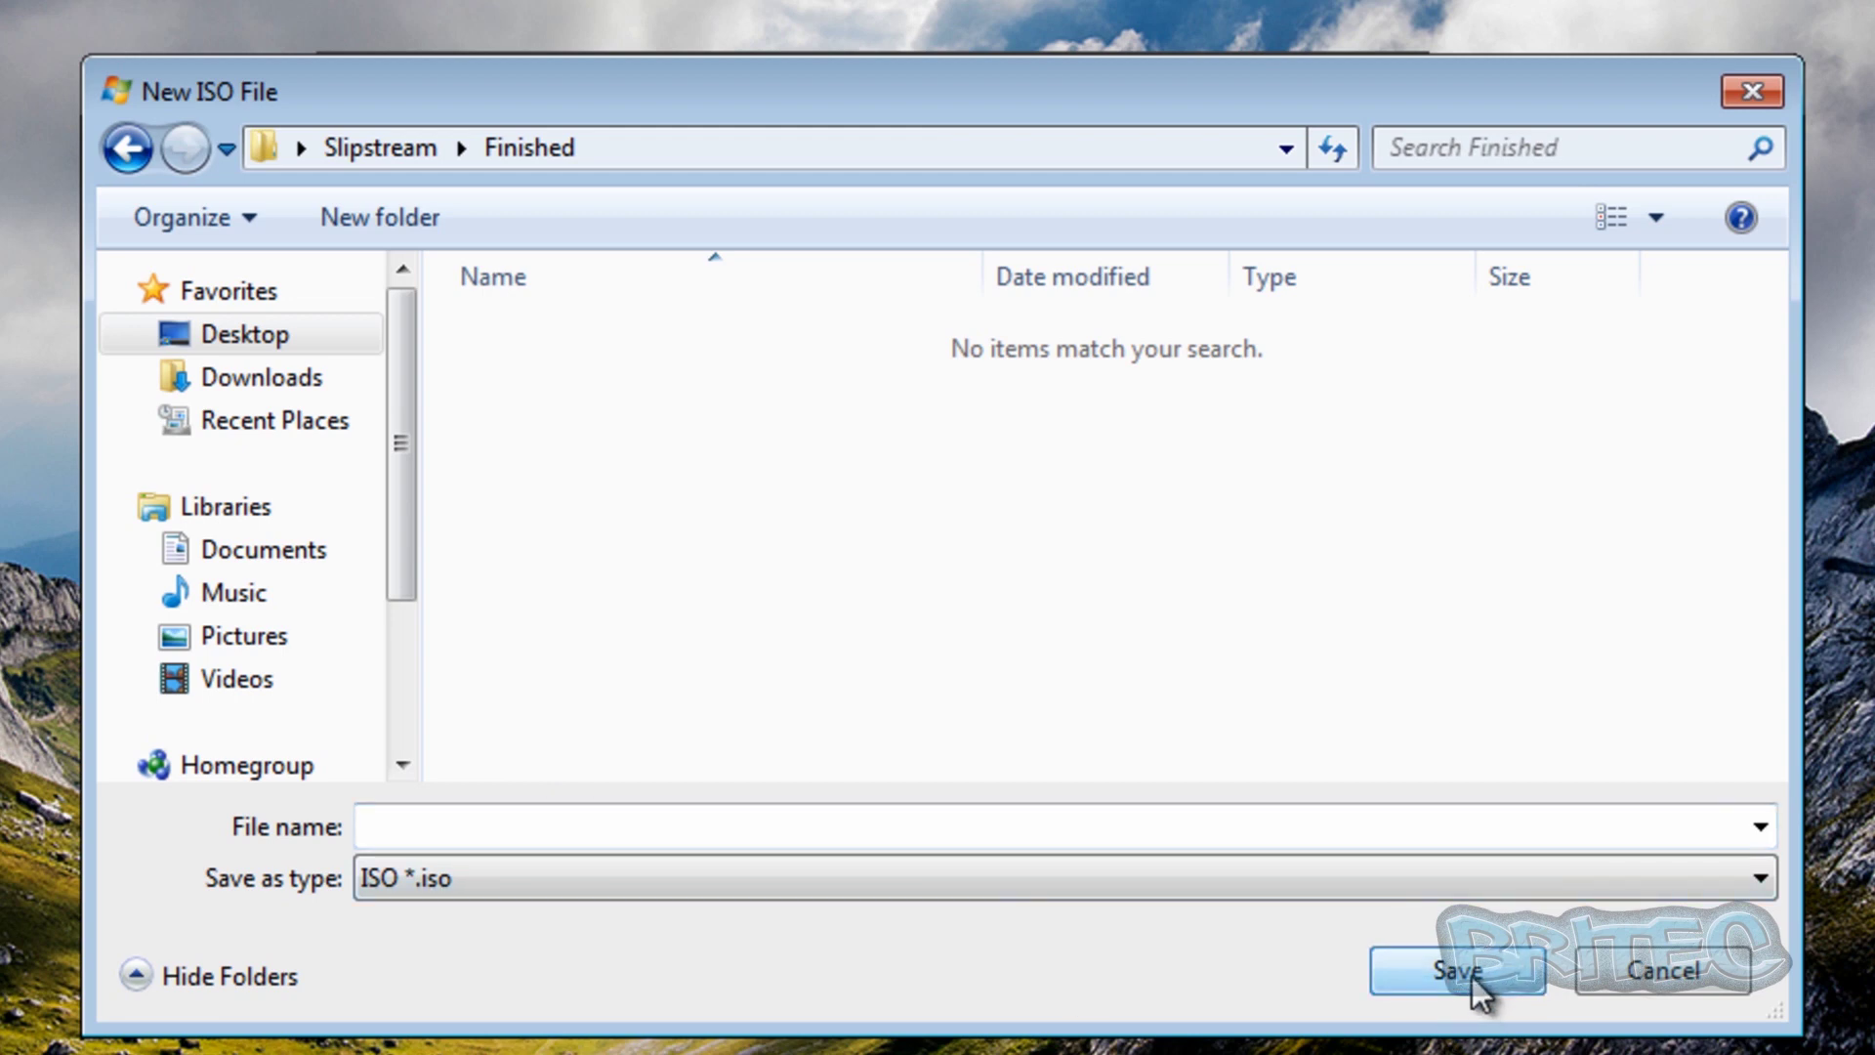
{"action": "left_click", "coordinate": [467, 821]}
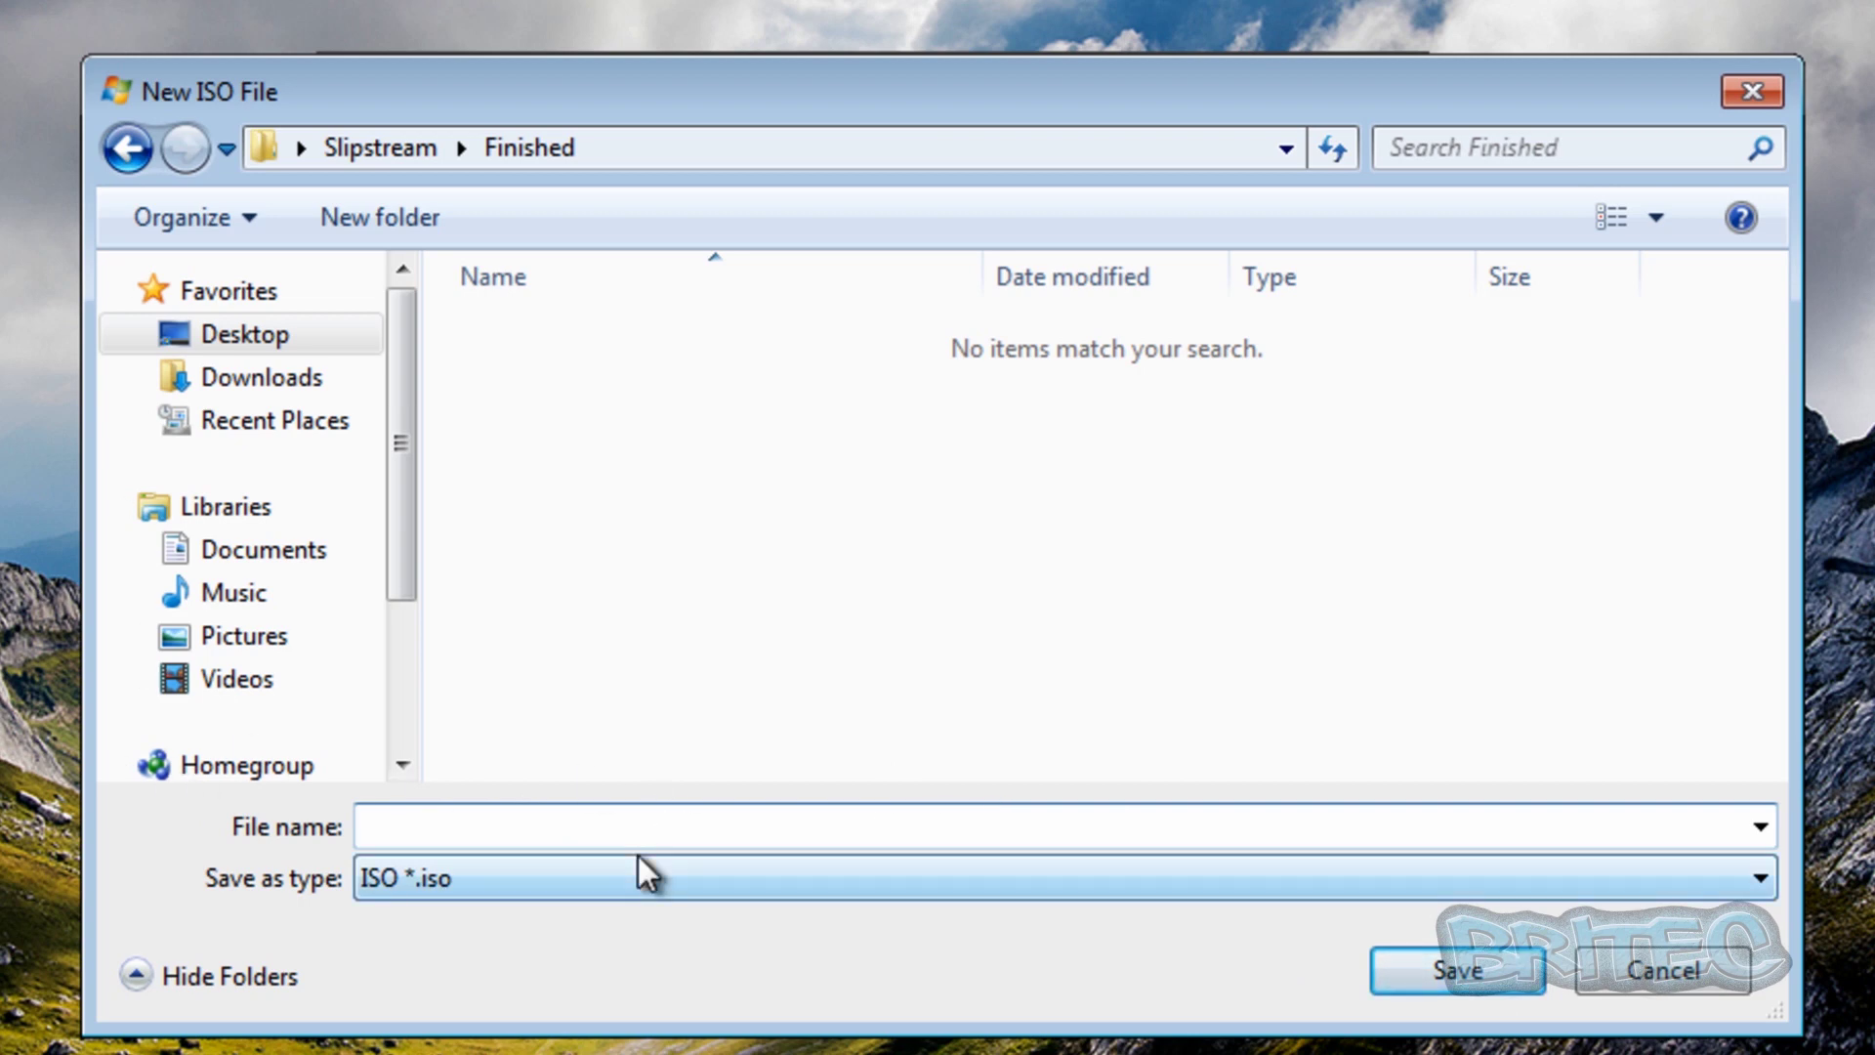
{"action": "type", "text": "windows 7"}
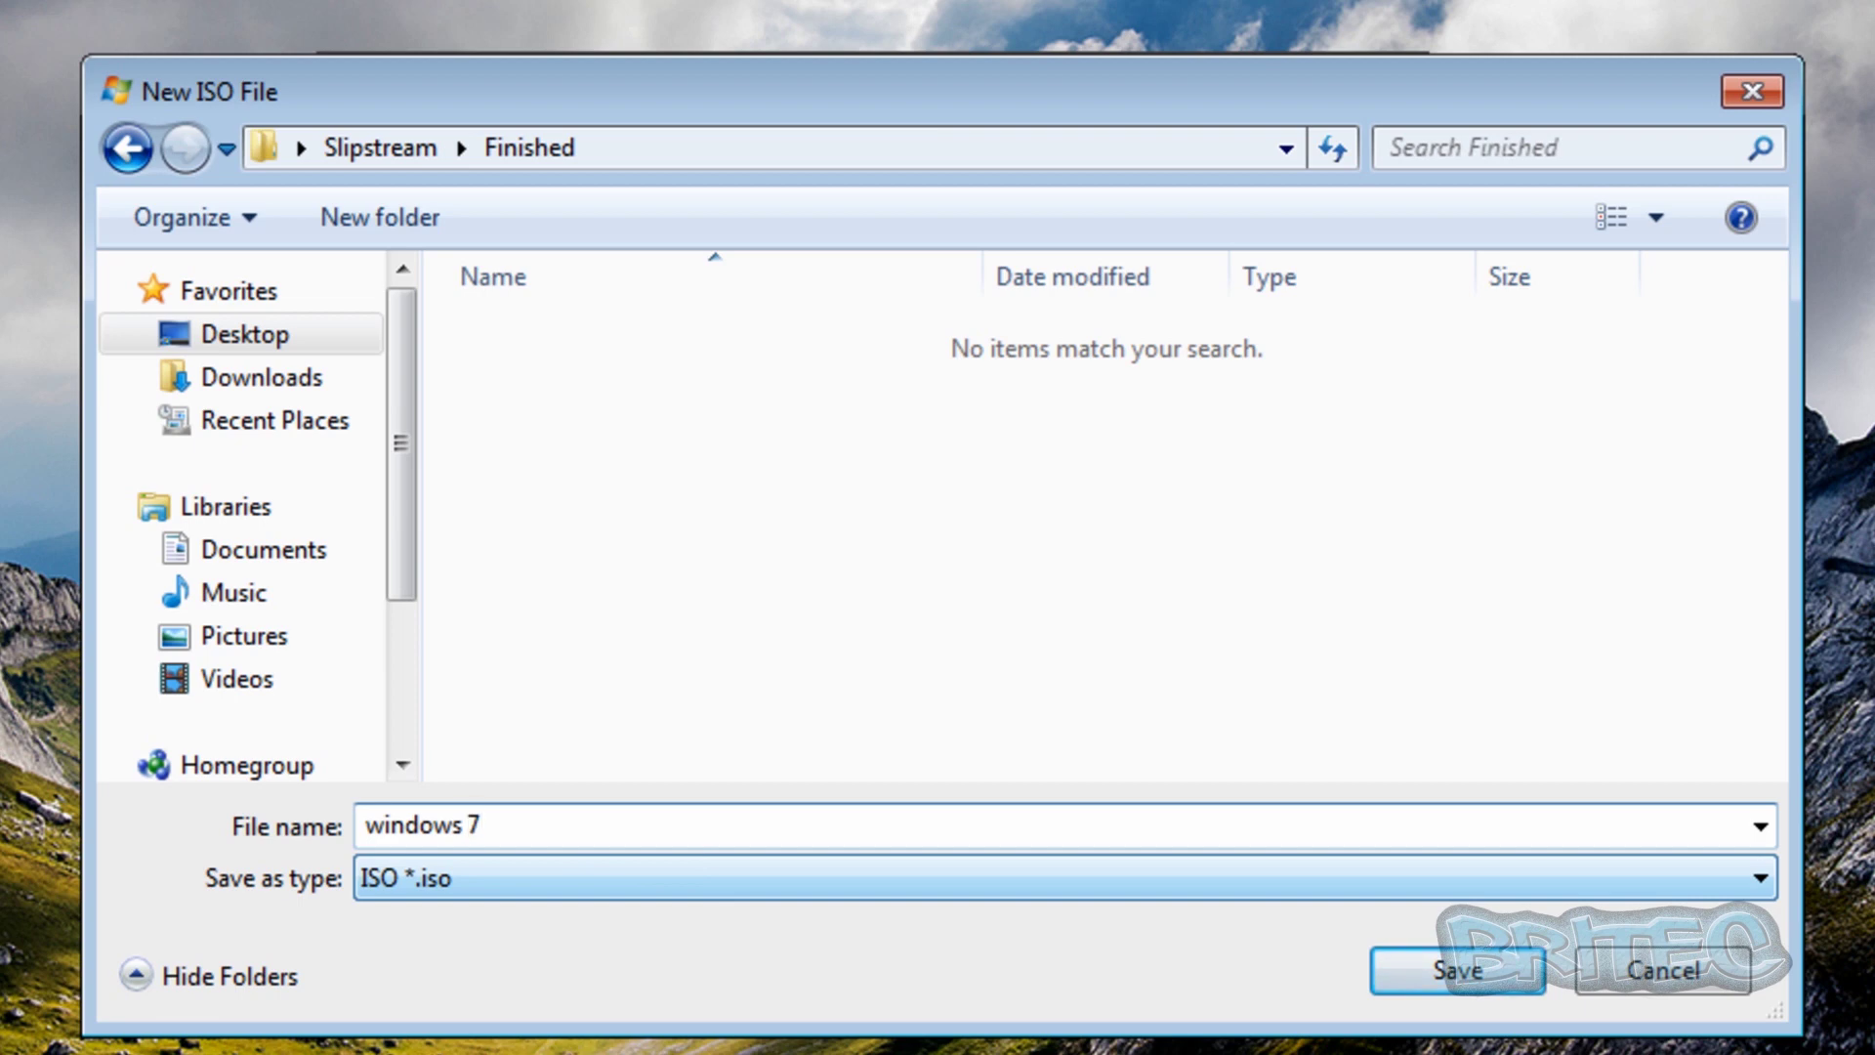
{"action": "left_click", "coordinate": [1479, 982]}
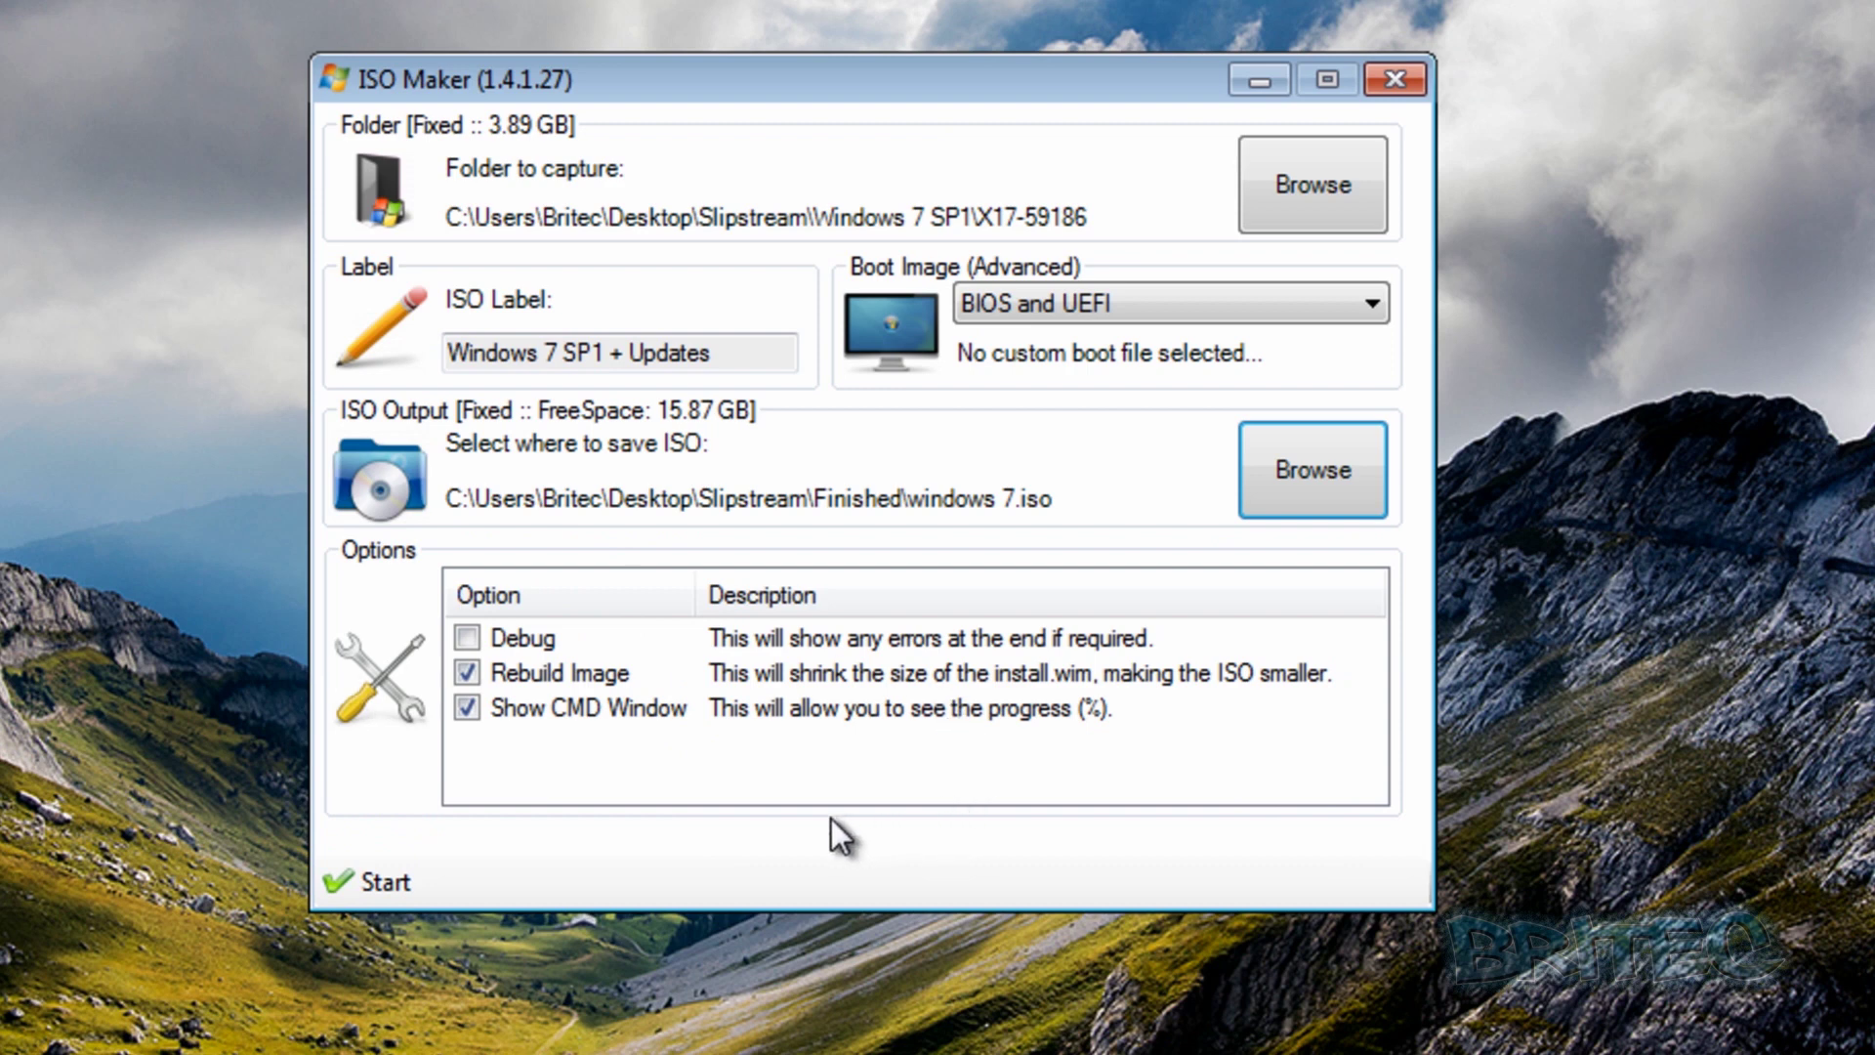
- Create the ISO with Rebuild Image enabled, and close ISO Maker and Win Toolkit once it completes
{"action": "left_click", "coordinate": [362, 875]}
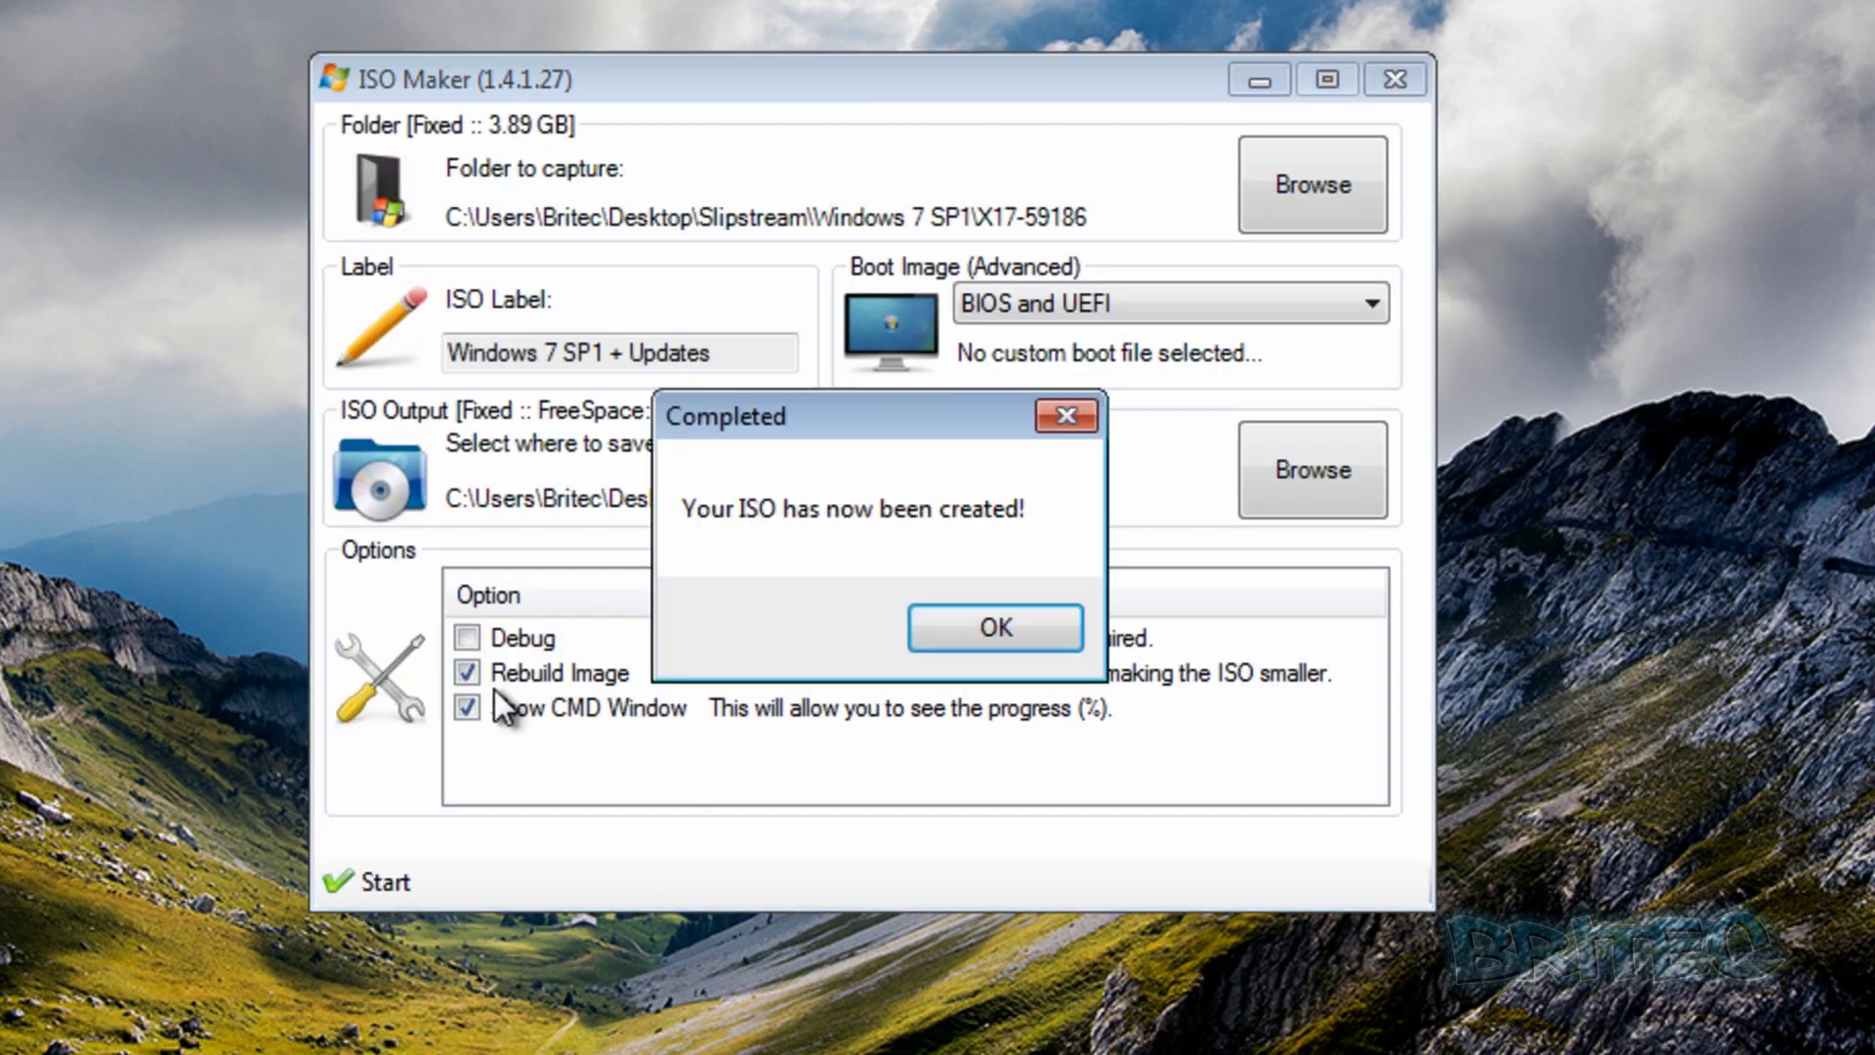
{"action": "left_click", "coordinate": [967, 626]}
{"action": "left_click", "coordinate": [1397, 80]}
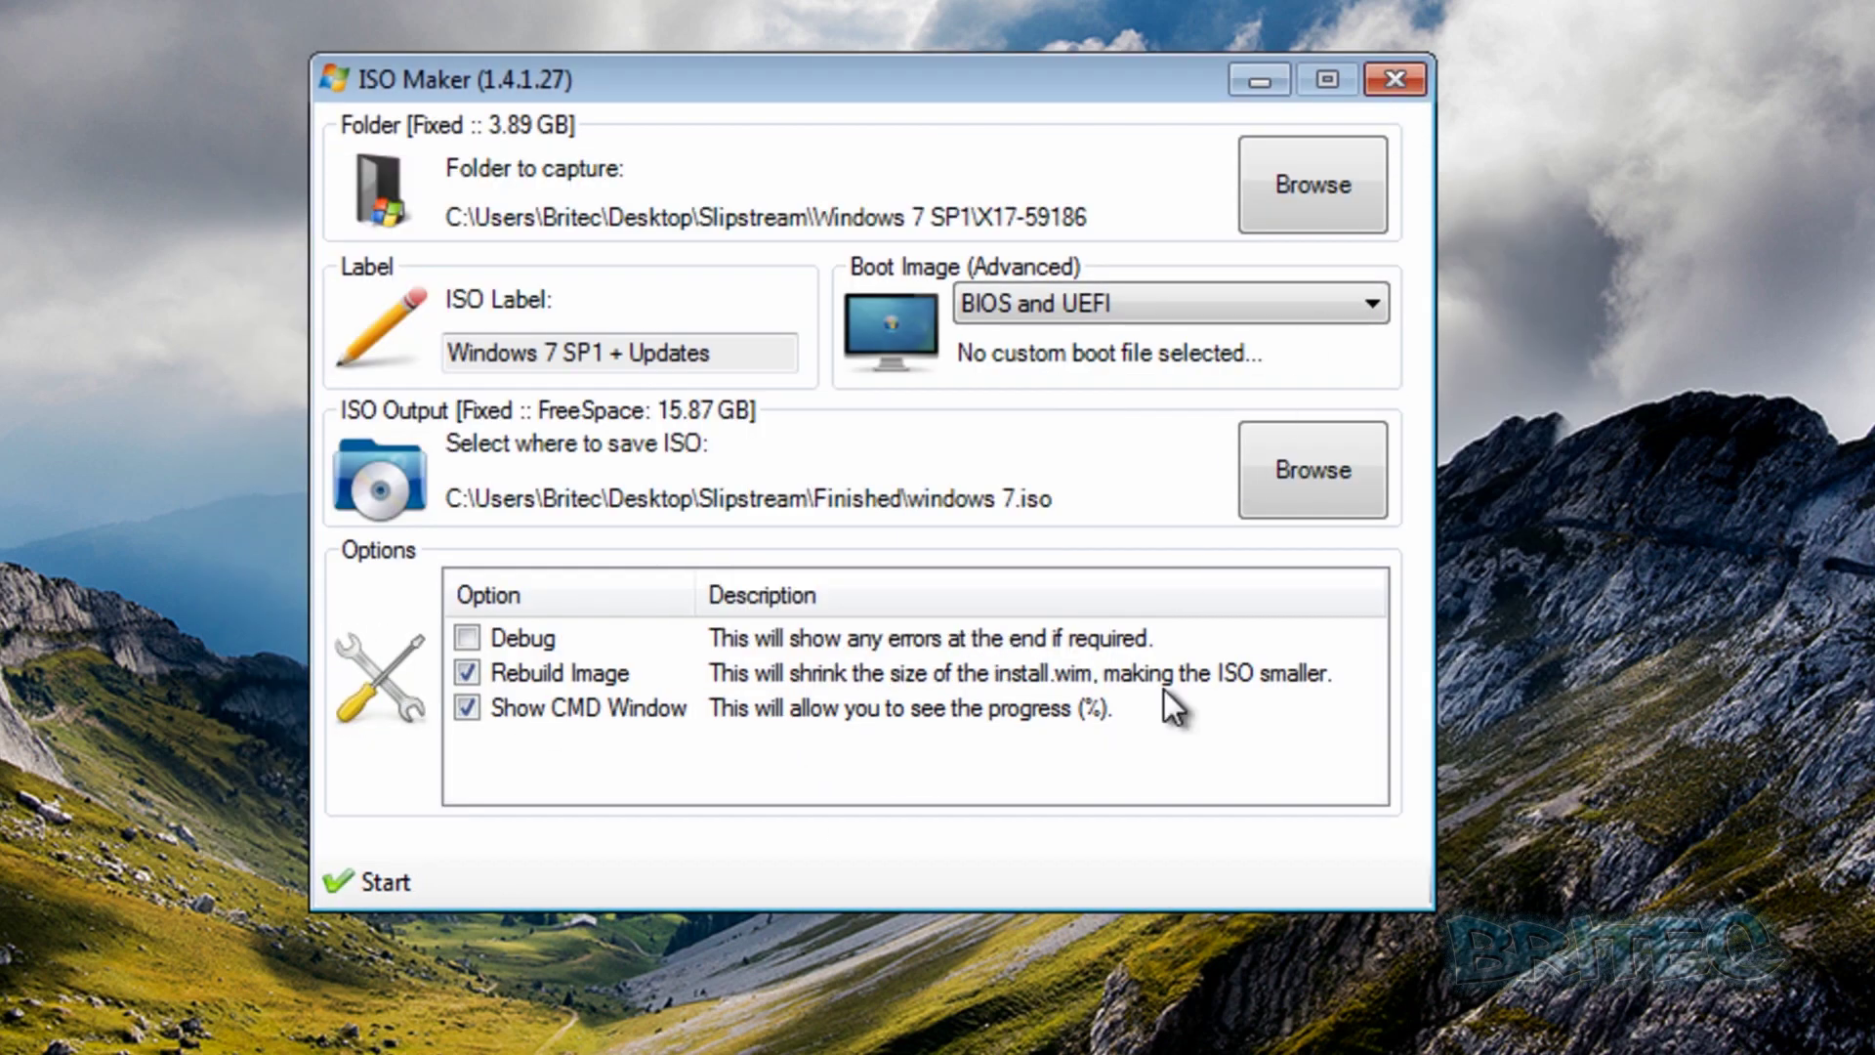
{"action": "left_click", "coordinate": [1648, 85]}
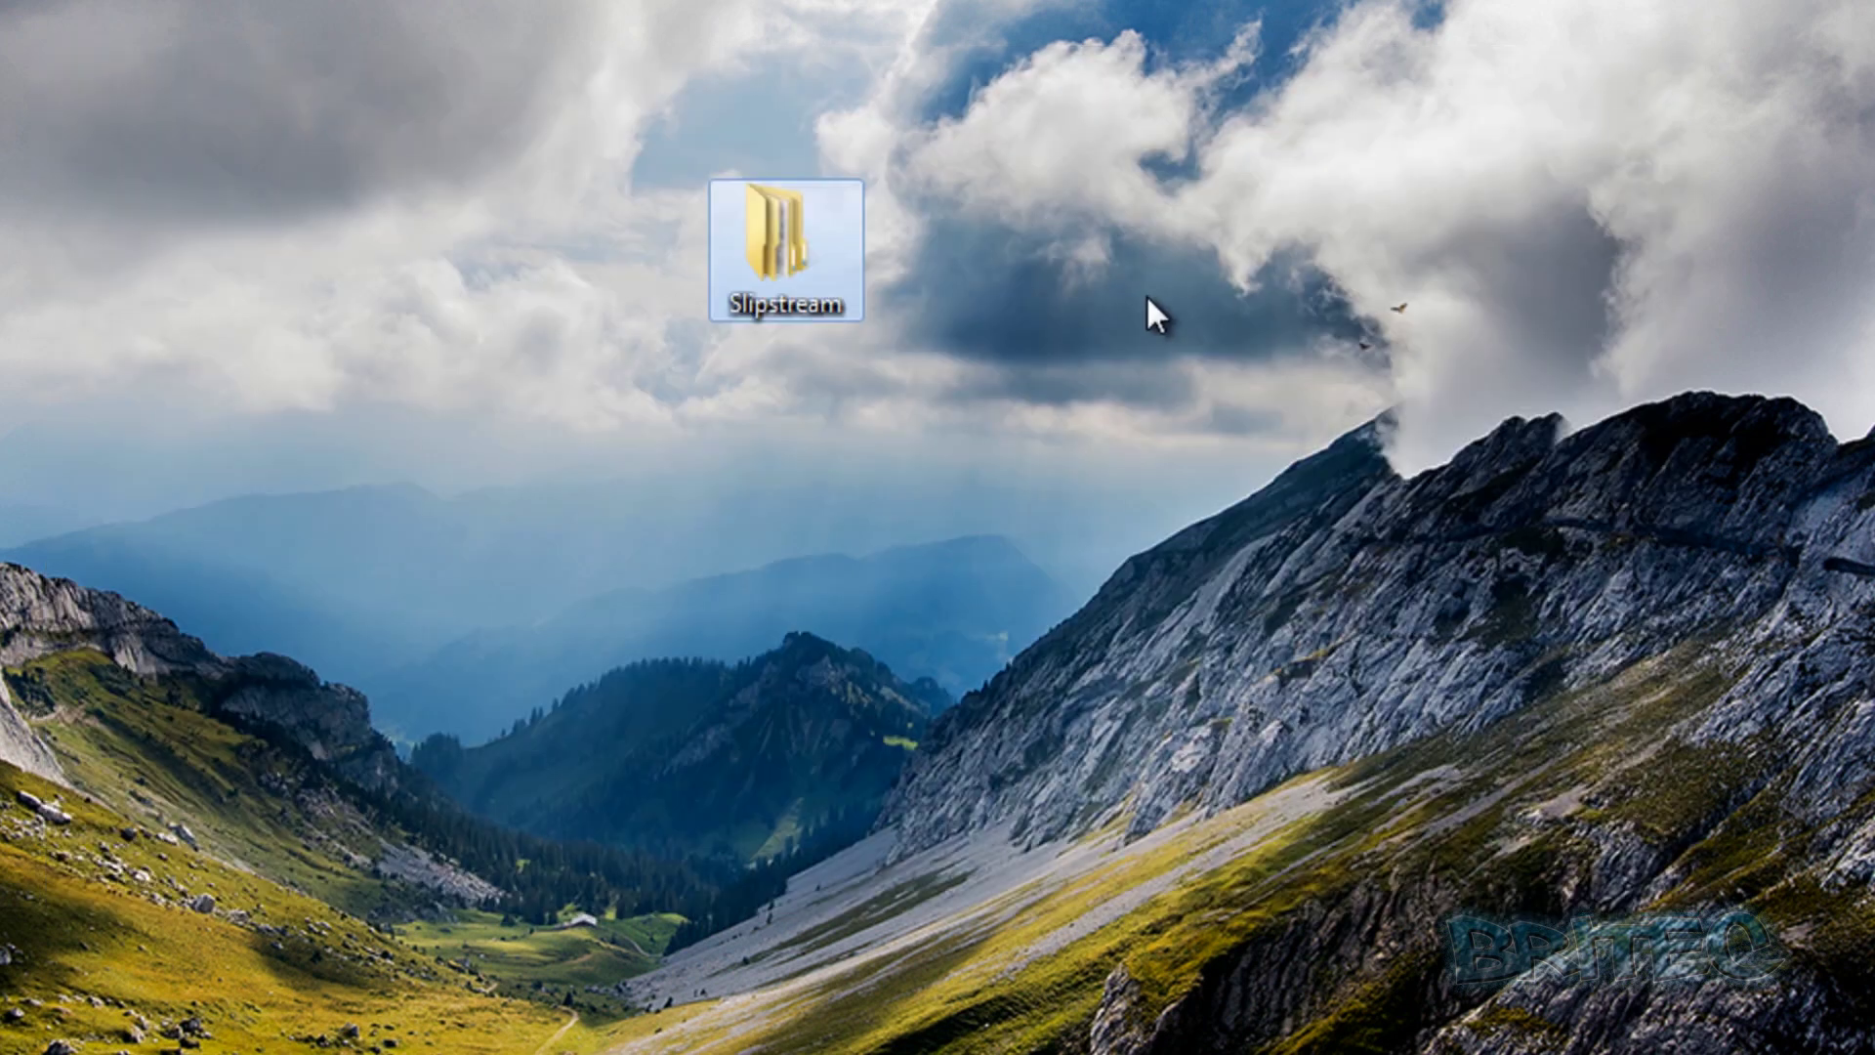
- Check the properties of windows 7.iso in Slipstream's Finished folder, and close the folder window
{"action": "double_click", "coordinate": [778, 251]}
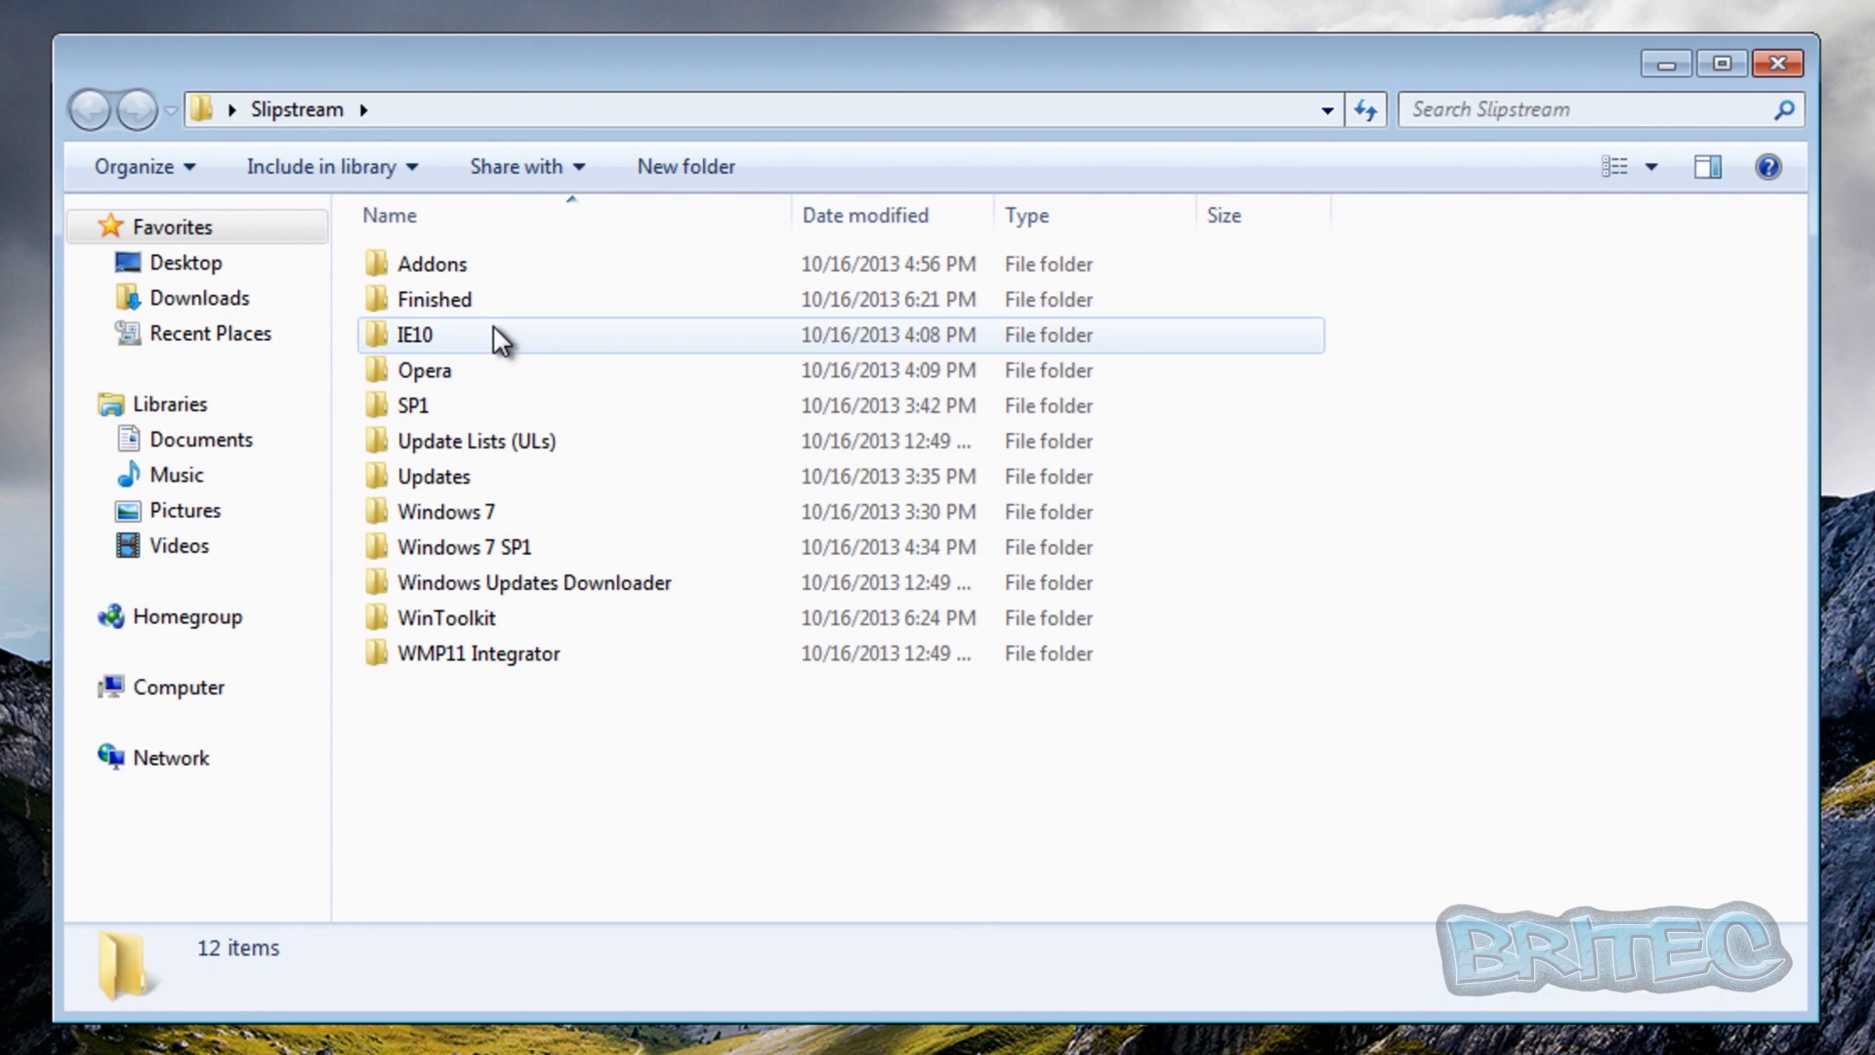
{"action": "double_click", "coordinate": [451, 288]}
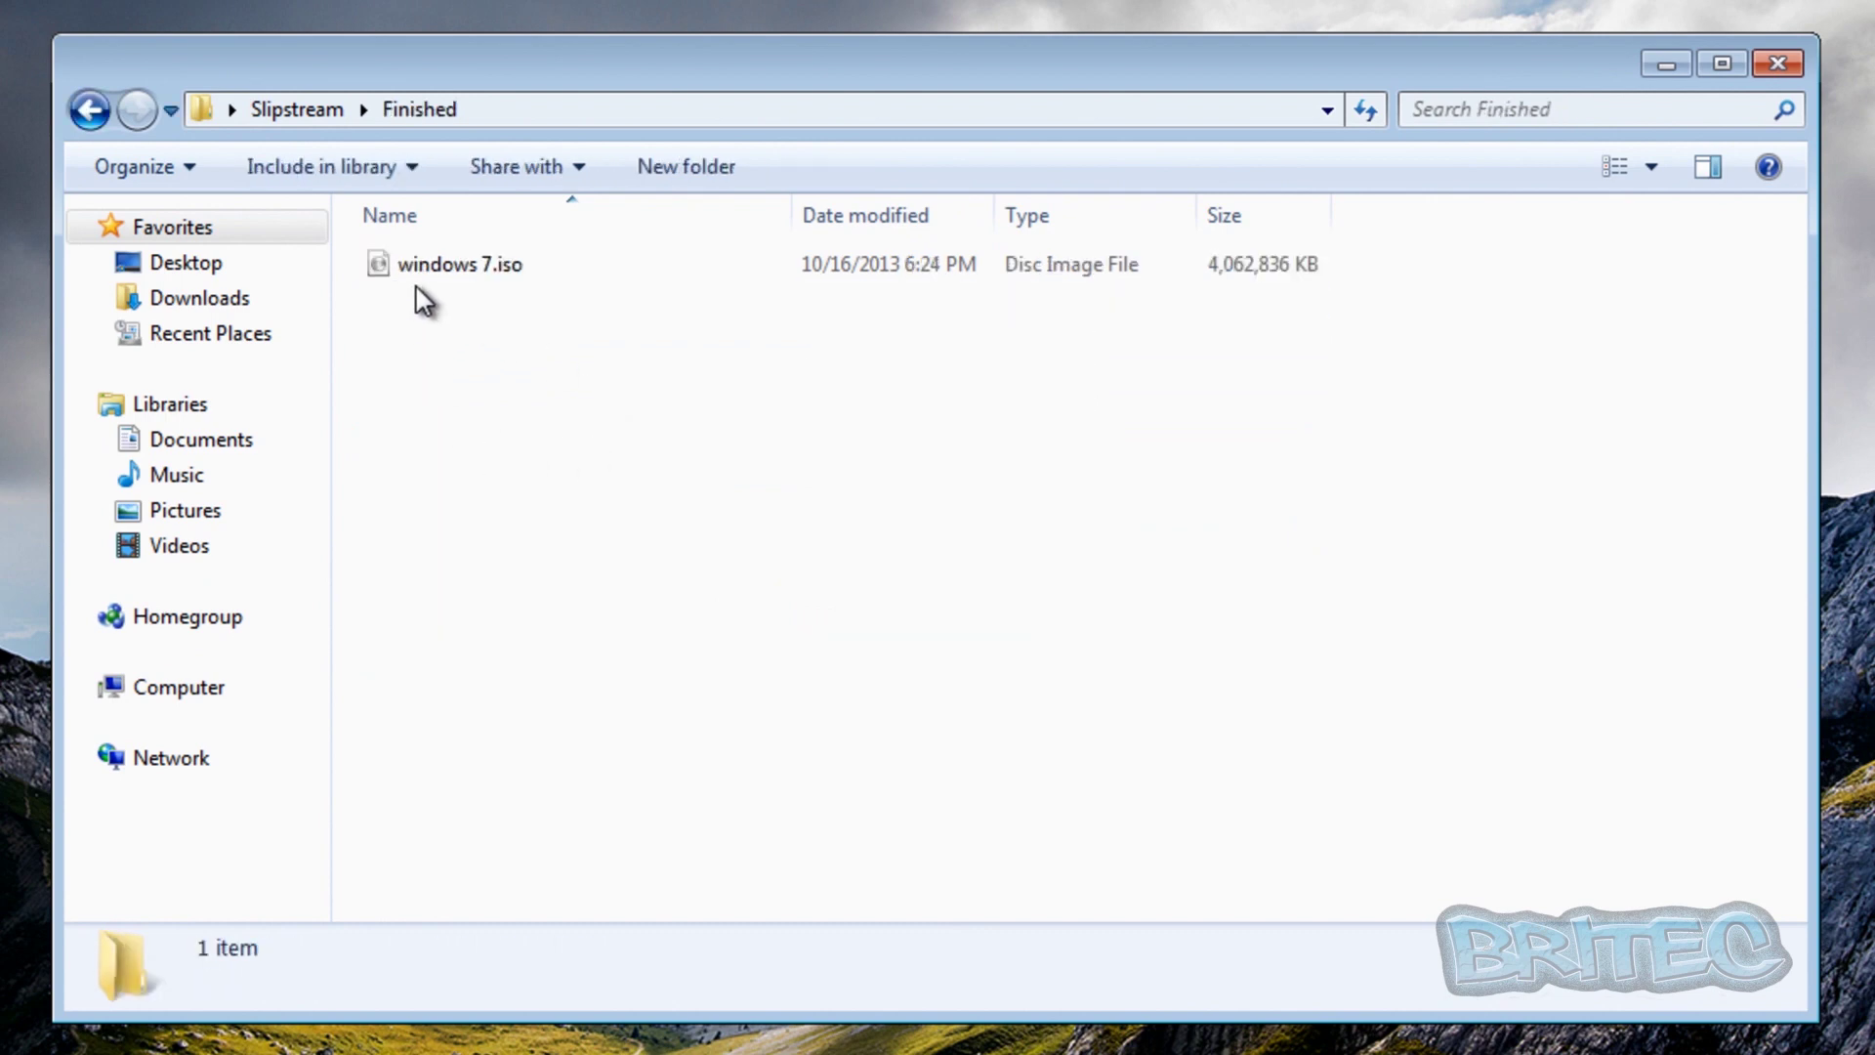
{"action": "left_click", "coordinate": [443, 267]}
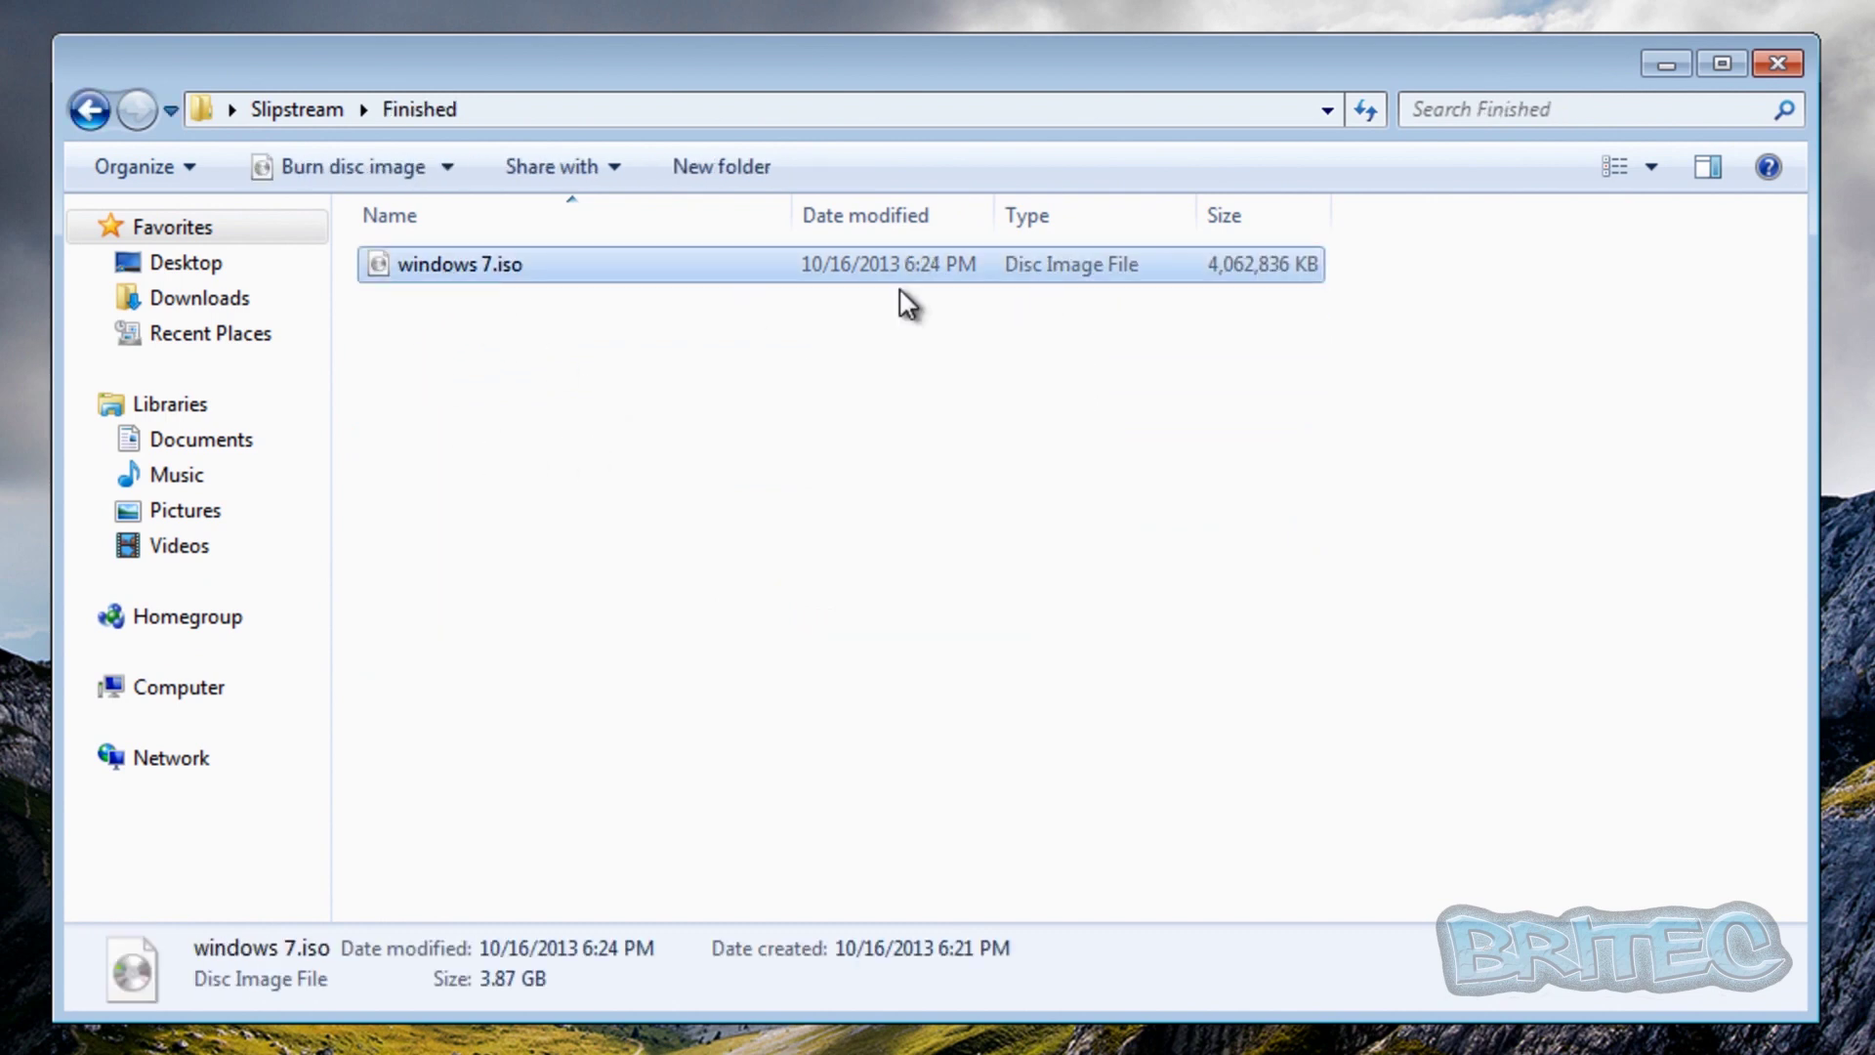
{"action": "right_click", "coordinate": [530, 268]}
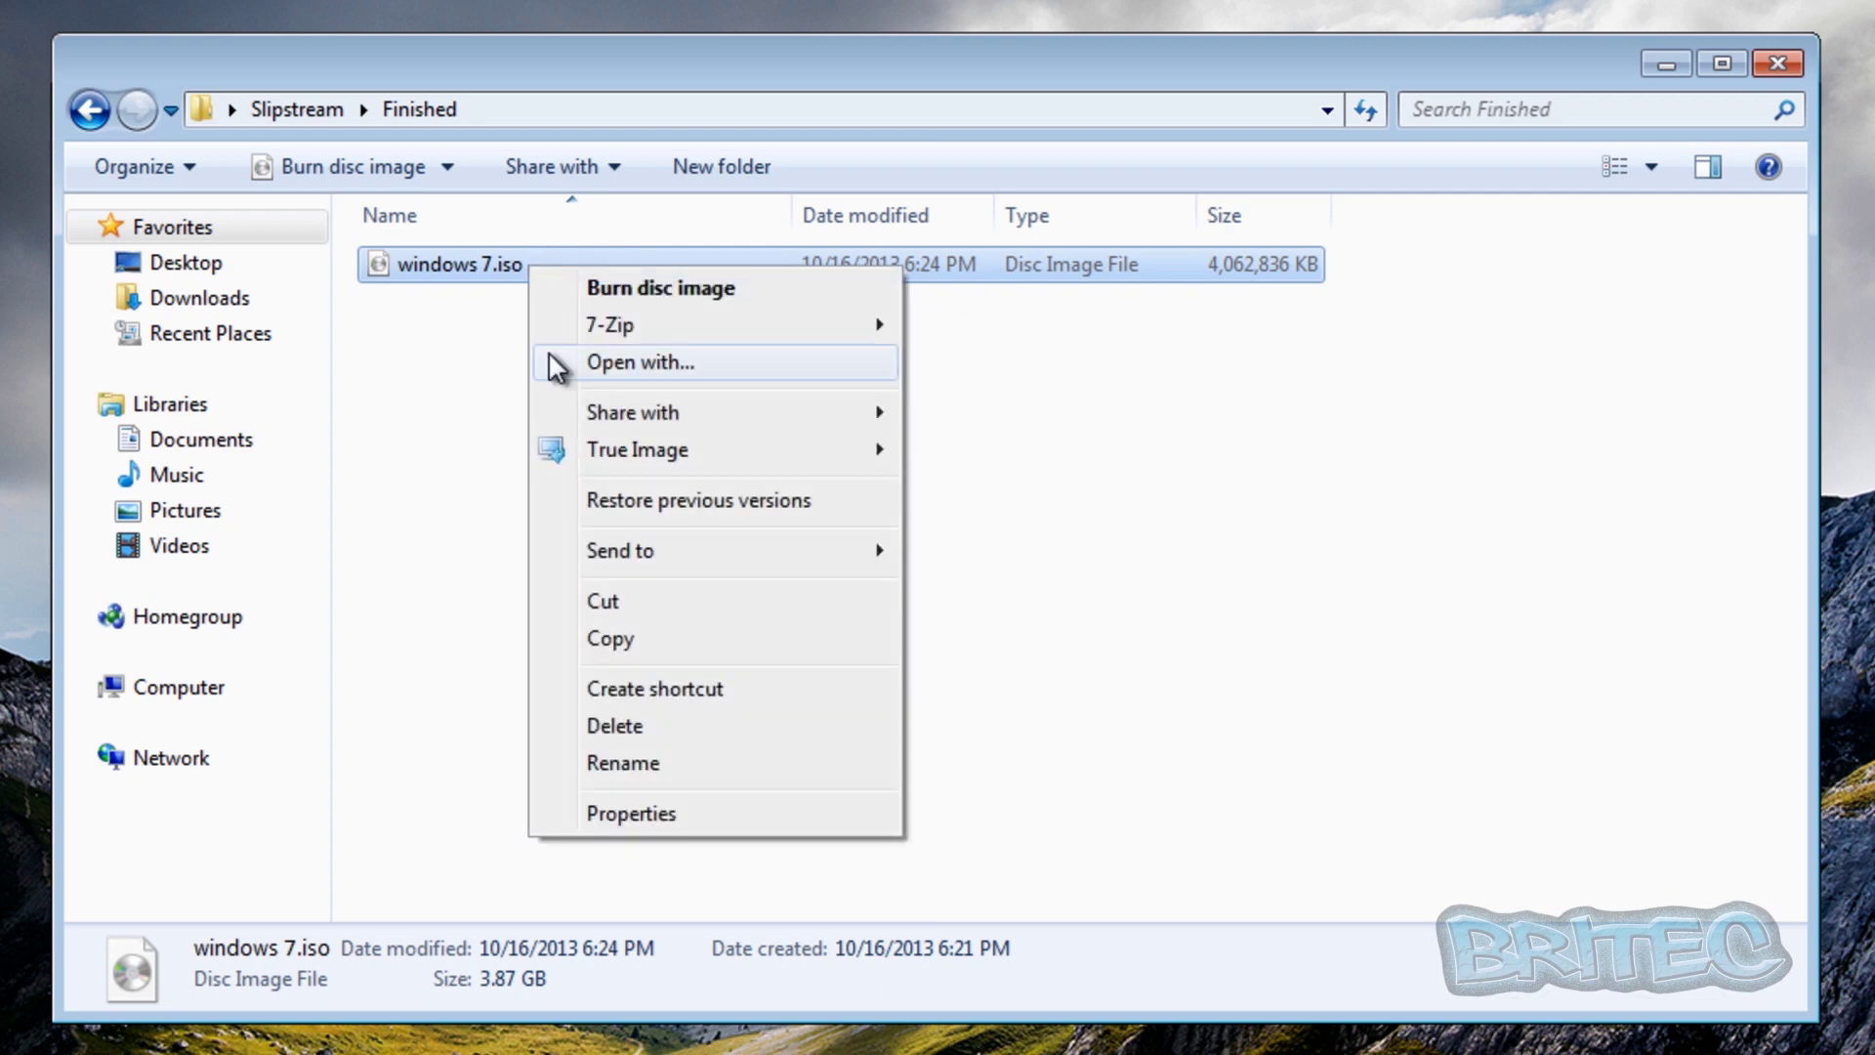
{"action": "left_click", "coordinate": [608, 813]}
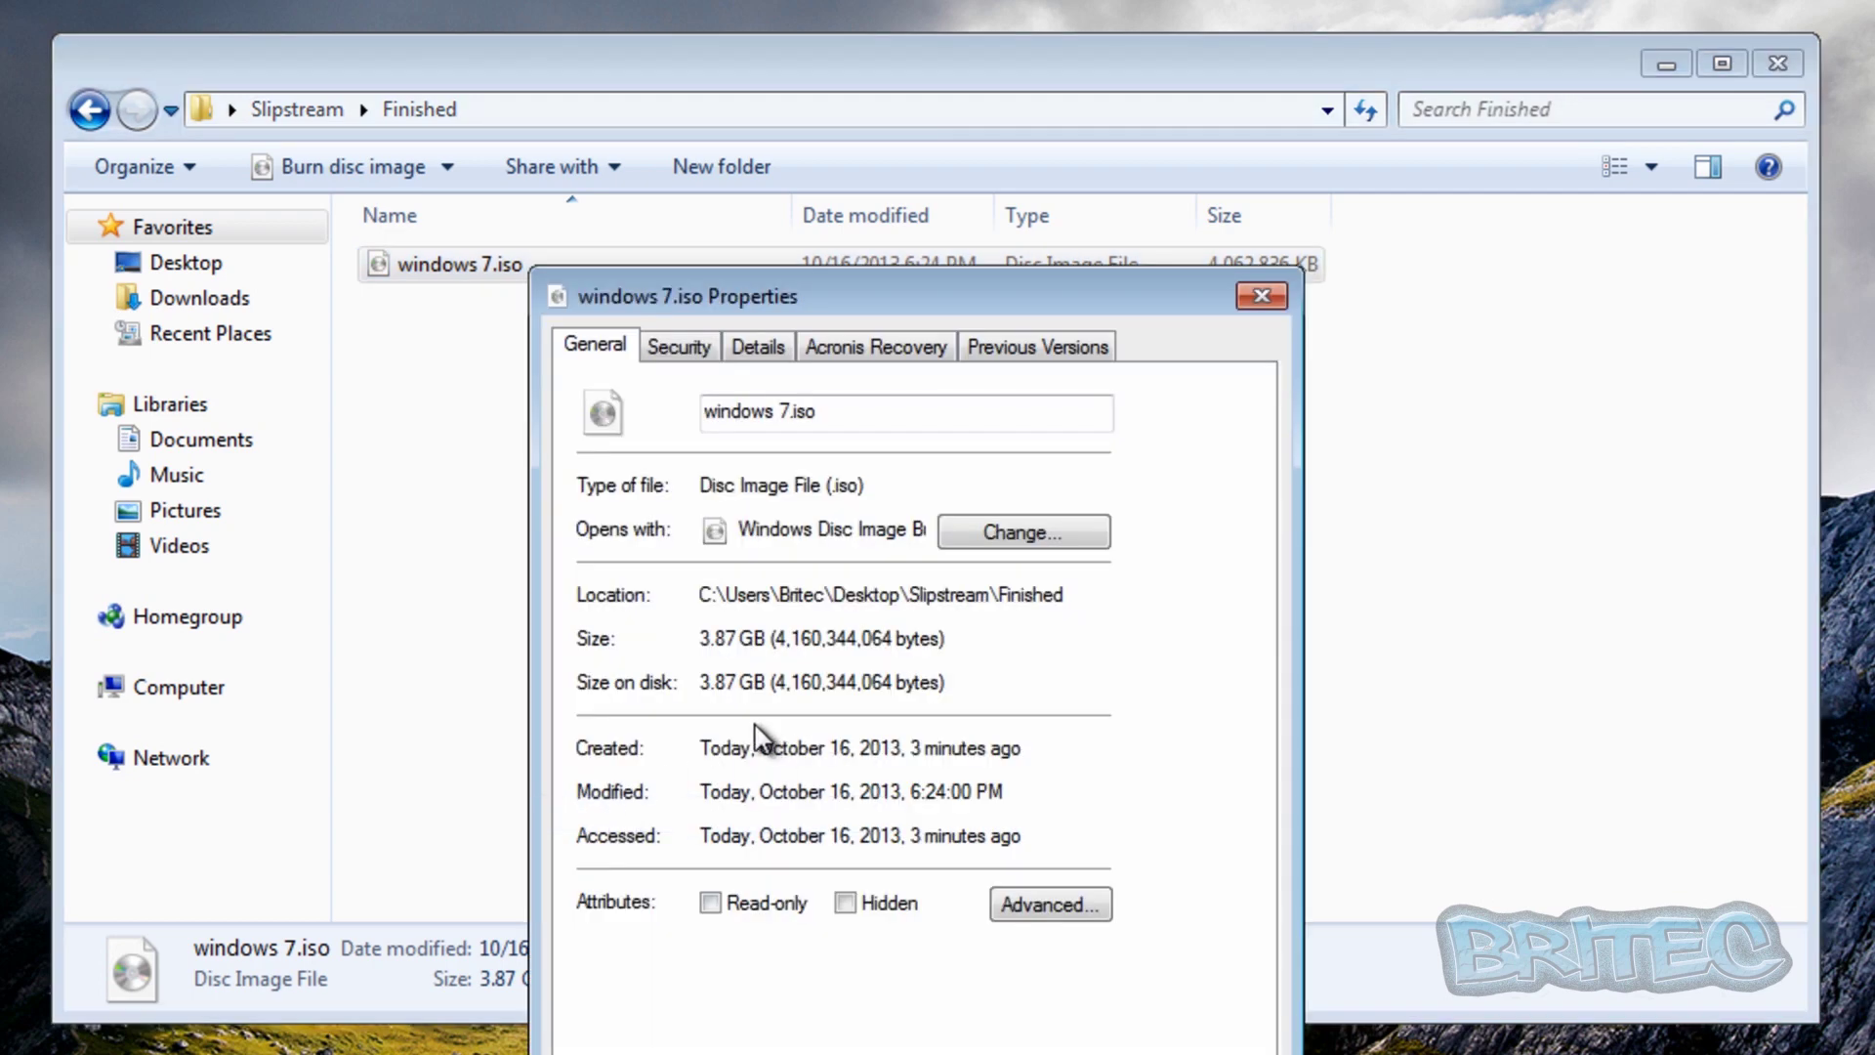
{"action": "left_click", "coordinate": [1262, 296]}
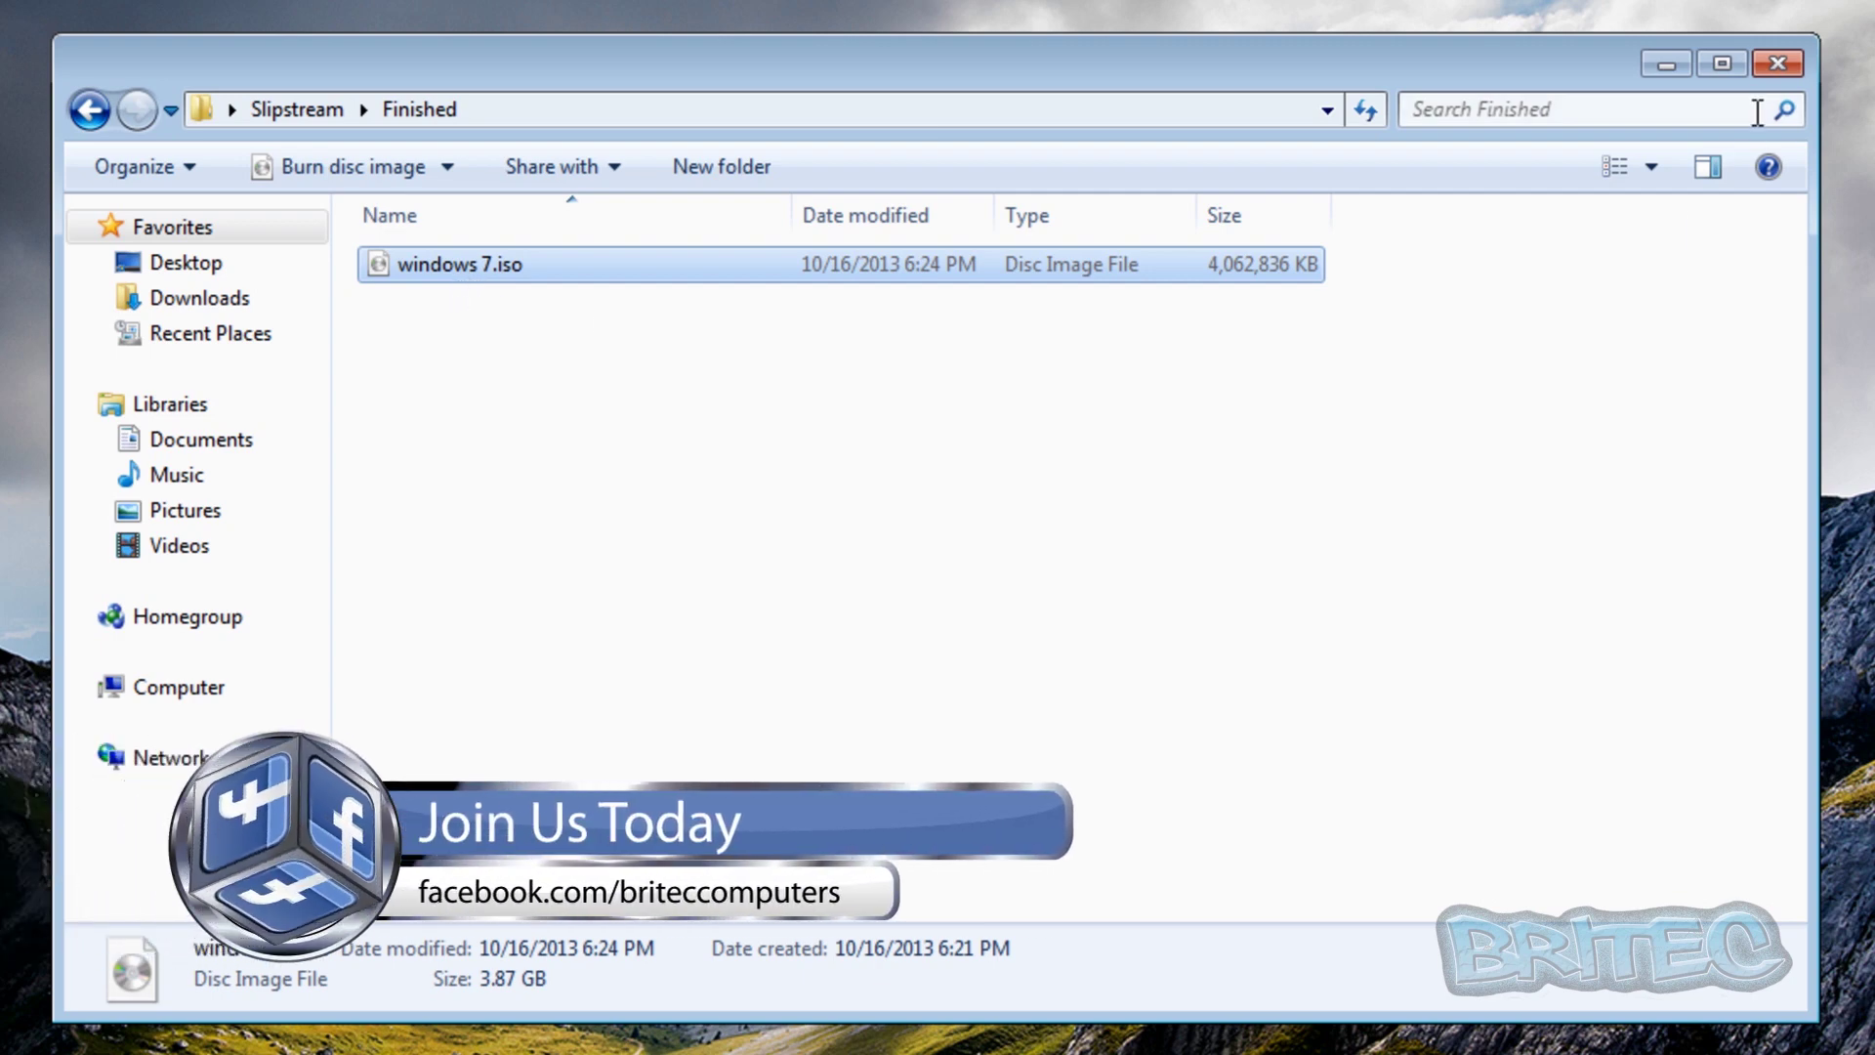
{"action": "left_click", "coordinate": [1792, 66]}
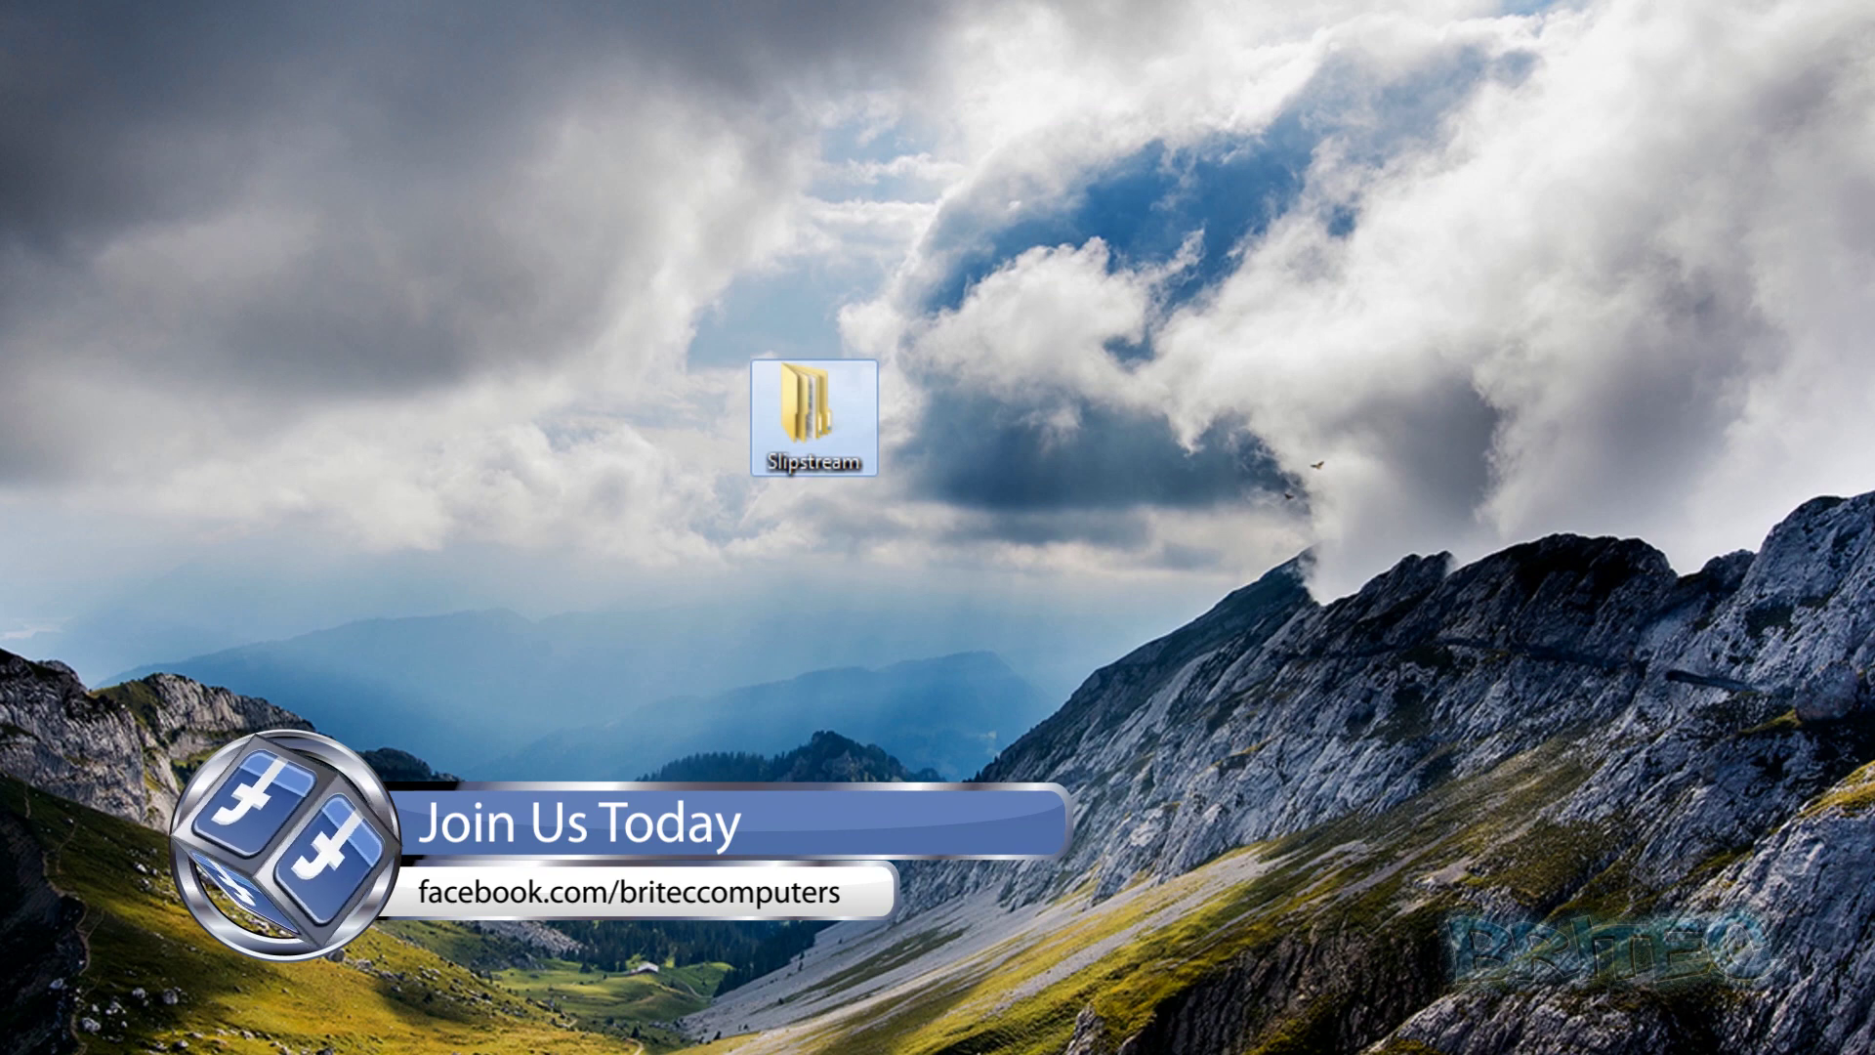